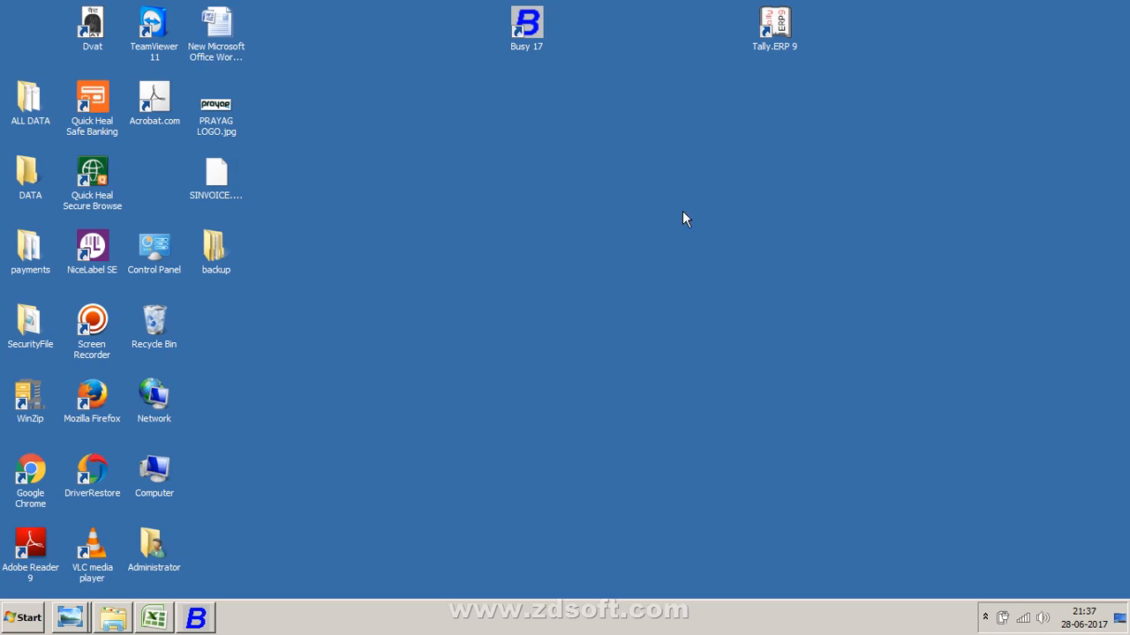
# - Switch to Busy and browse the Transactions and Display menus
pyautogui.click(203, 620)
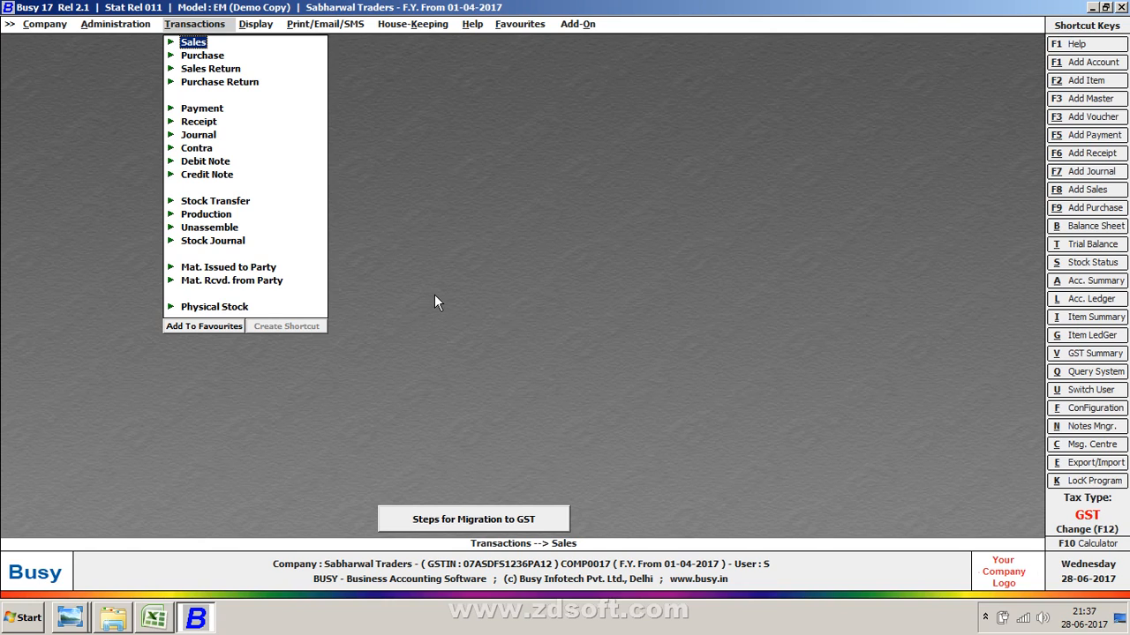
pyautogui.press('Right')
pyautogui.press('Down')
pyautogui.press('Down')
pyautogui.press('Down')
pyautogui.press('Down')
pyautogui.press('Down')
pyautogui.press('Down')
pyautogui.press('Down')
pyautogui.press('Down')
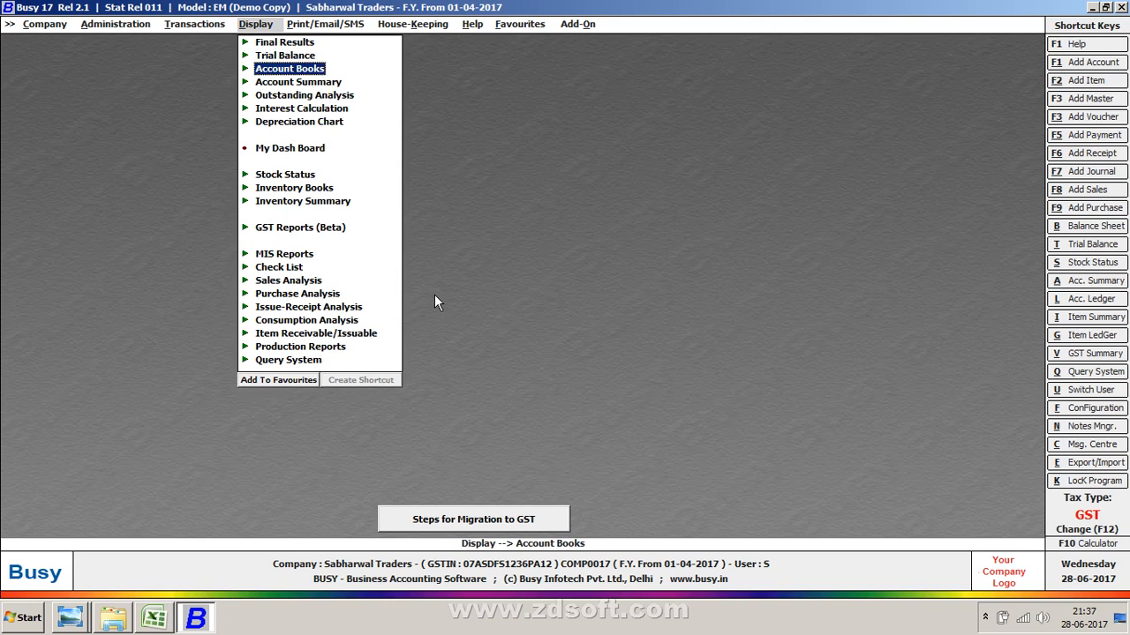
pyautogui.press('Left')
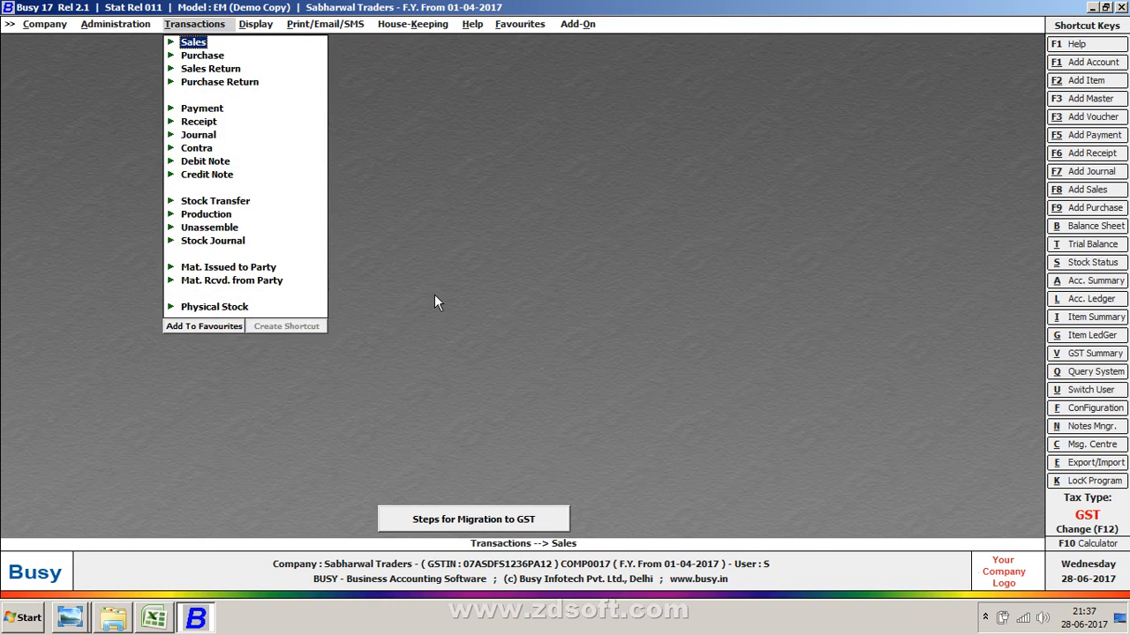
# - Open the Add Sales Voucher screen and its list of sales vouchers, then close both back to the Sales menu
pyautogui.press('Return')
pyautogui.press('Return')
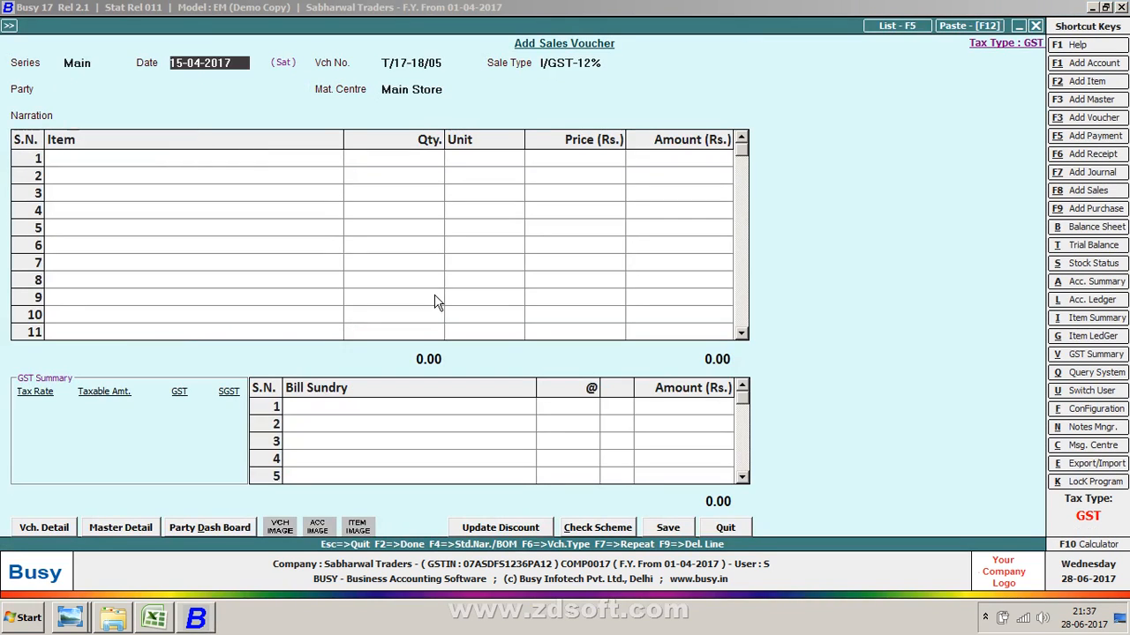
pyautogui.press('F5')
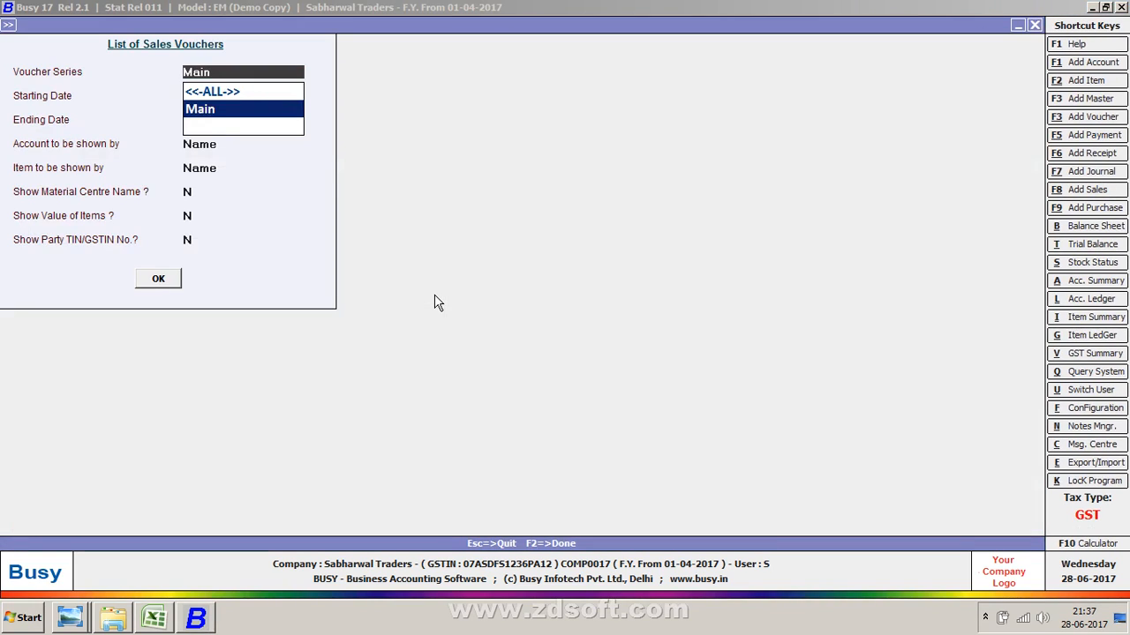
pyautogui.press('Escape')
pyautogui.press('Escape')
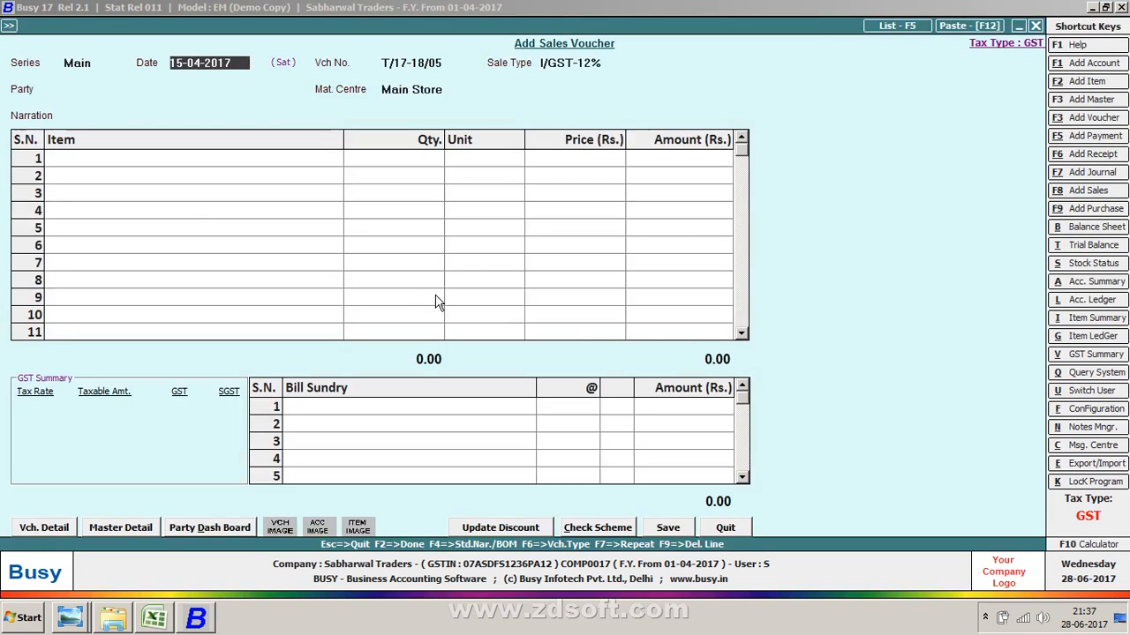
pyautogui.press('Escape')
pyautogui.press('Return')
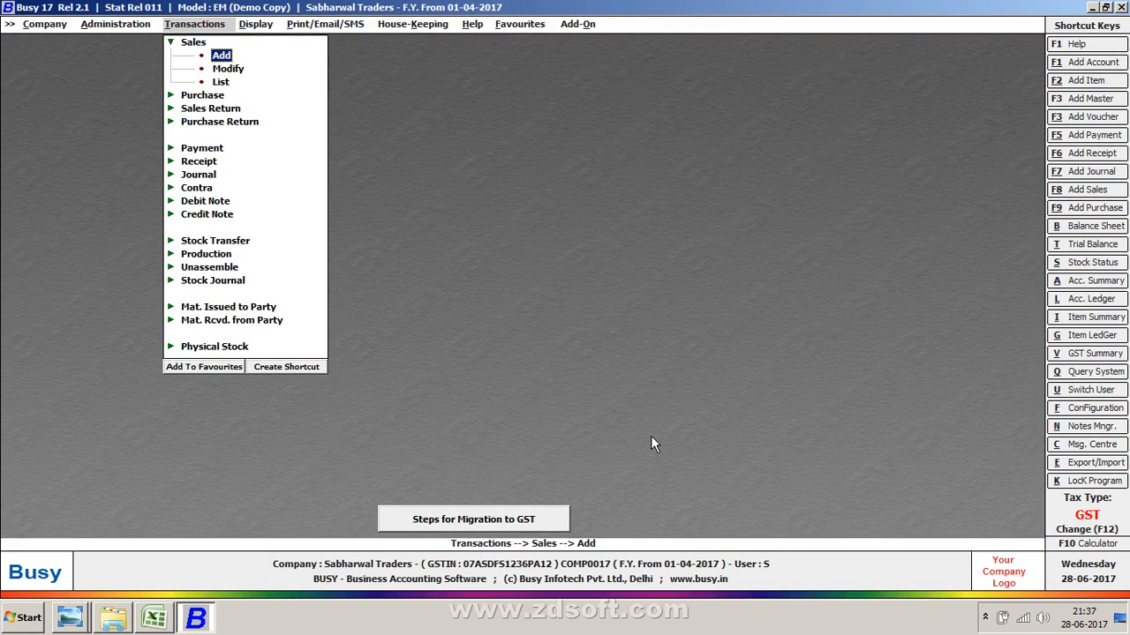
# - Browse the Display menu down to the GST Reports (Beta) entry
pyautogui.press('Right')
pyautogui.press('Down')
pyautogui.press('Down')
pyautogui.press('Down')
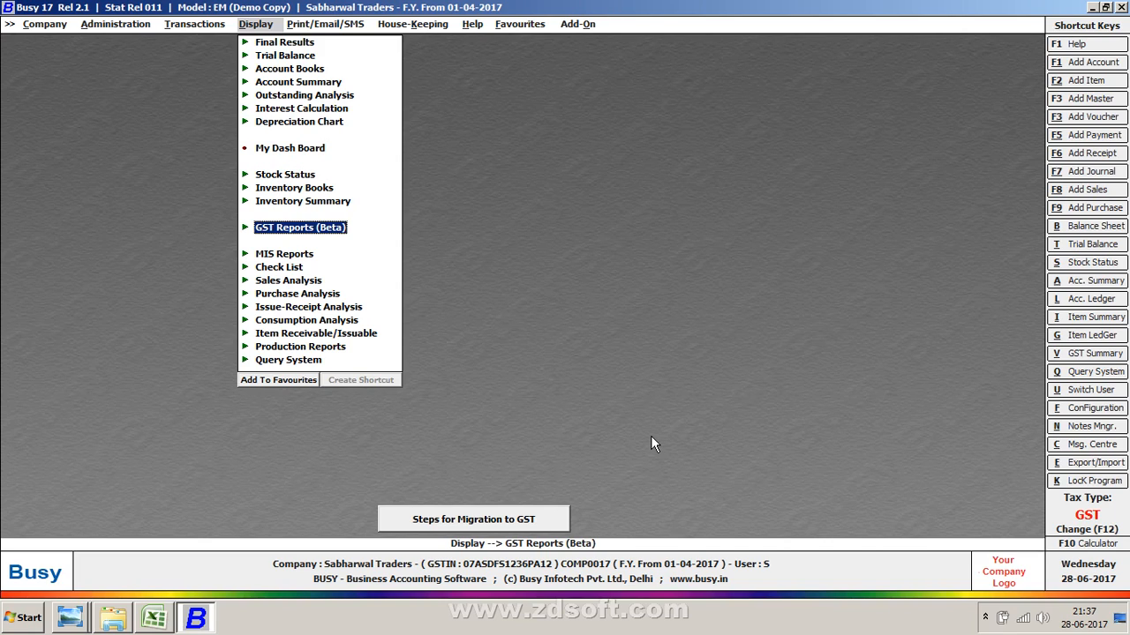
# - Switch to Excel and enter GSTR-1 in cell D6
pyautogui.click(183, 618)
pyautogui.click(145, 618)
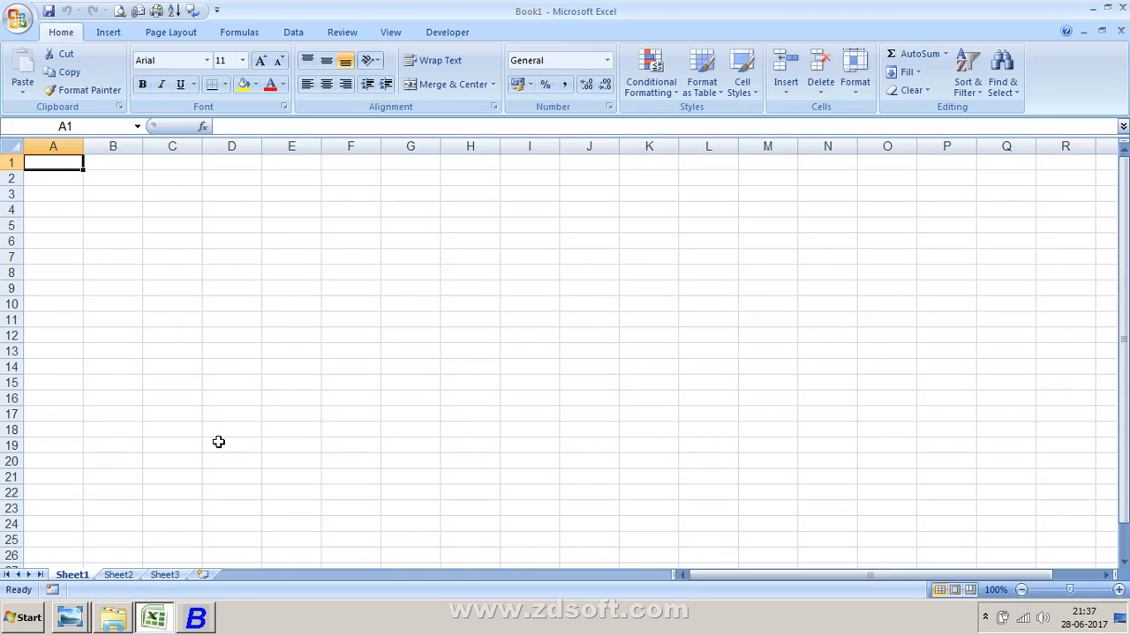
pyautogui.click(225, 242)
pyautogui.write('gs')
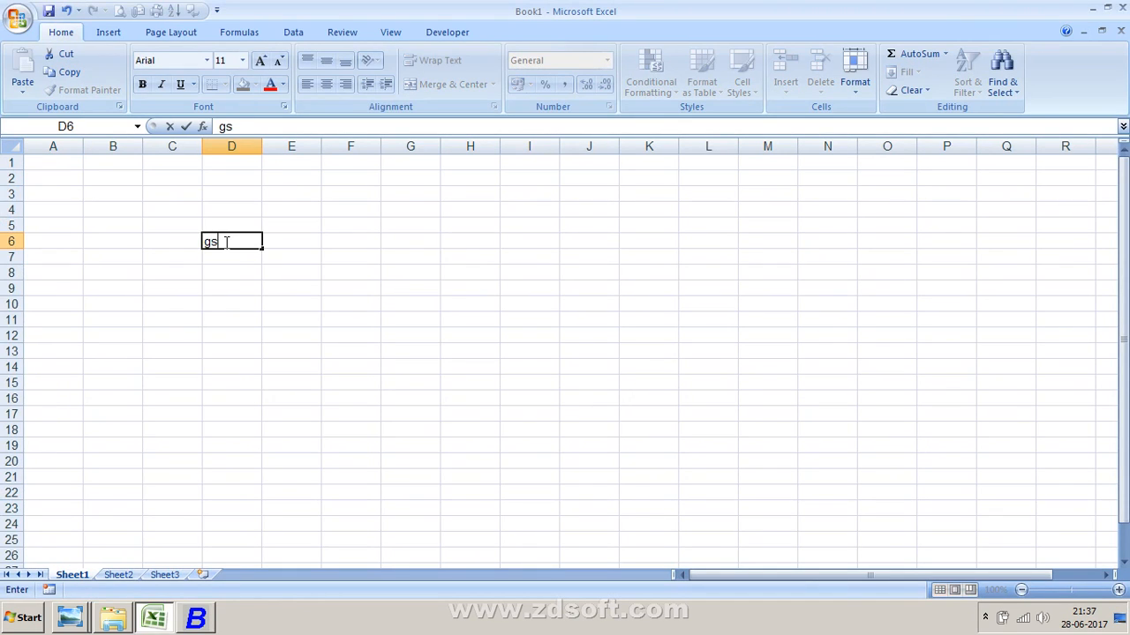
pyautogui.press('BackSpace')
pyautogui.press('BackSpace')
pyautogui.write('GSTR-1')
pyautogui.press('Return')
# - Enter SALES in cell E6 and re-enter GSTR-1 in cell D6
pyautogui.press('Up')
pyautogui.press('Right')
pyautogui.write('SALES')
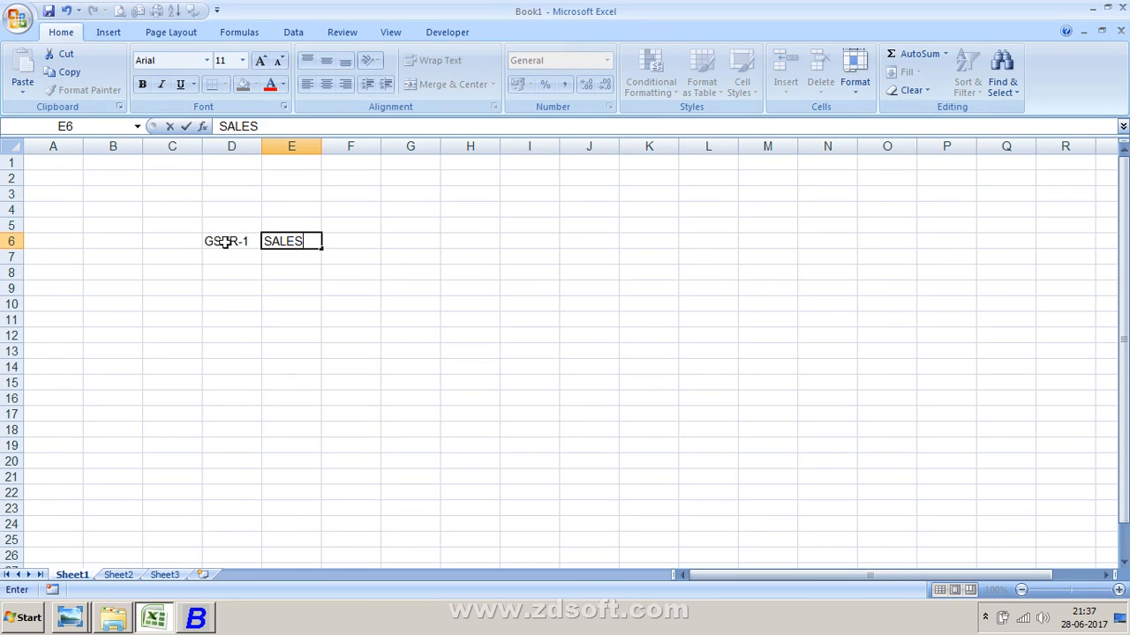
pyautogui.press('Return')
pyautogui.press('Up')
pyautogui.write('GS')
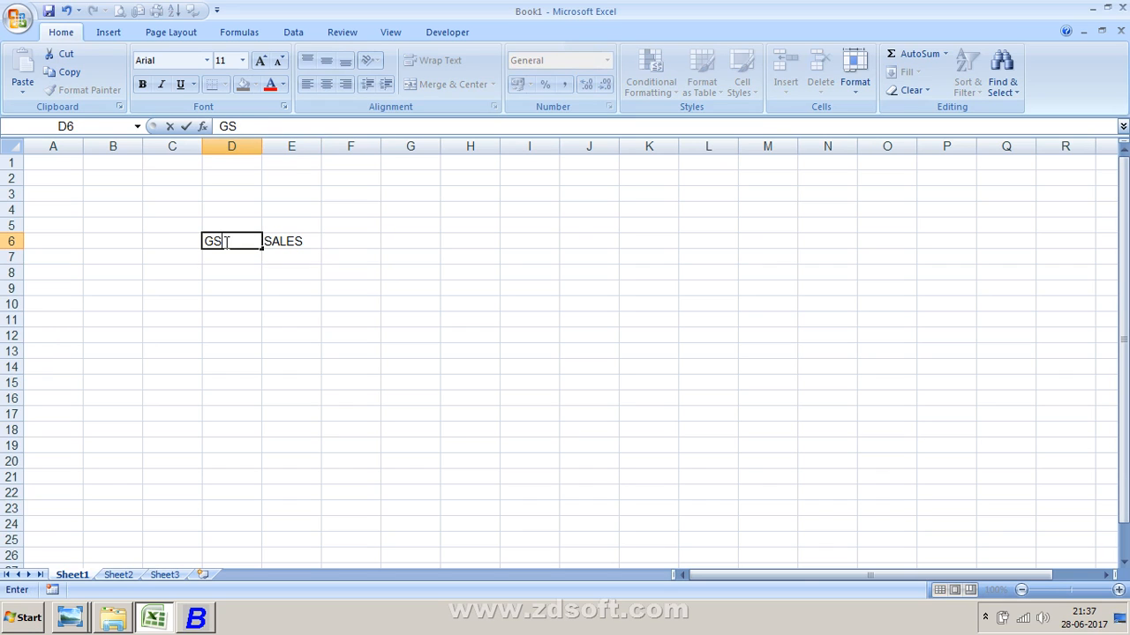
pyautogui.write('TR-1')
pyautogui.press('Return')
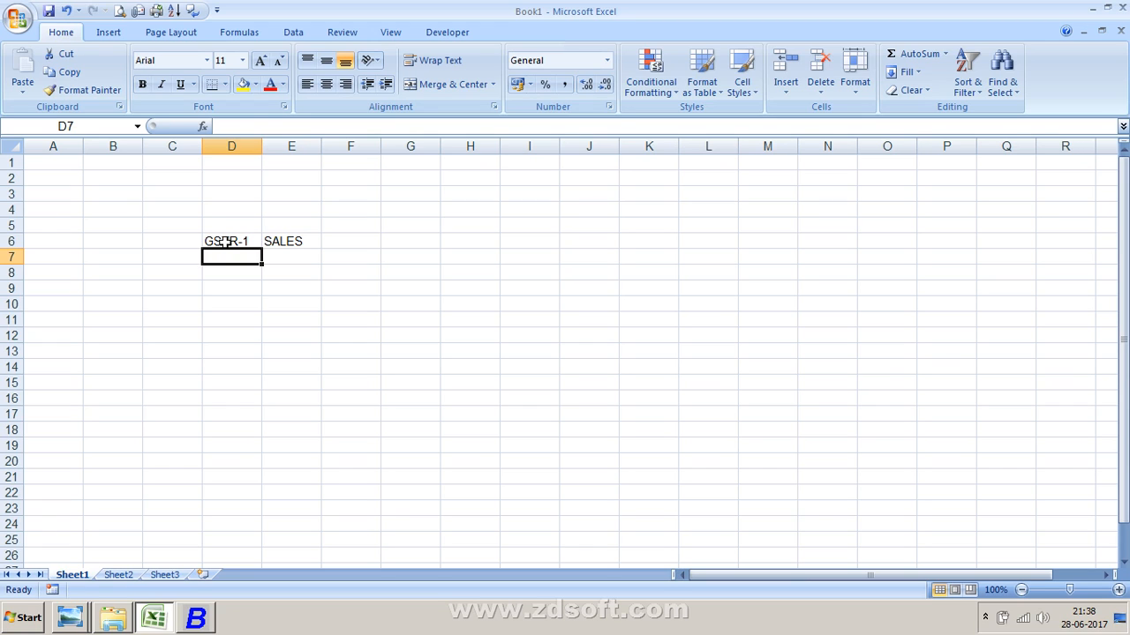
# - Enter GSTR-2 in cell D7
pyautogui.write('GSD')
pyautogui.press('BackSpace')
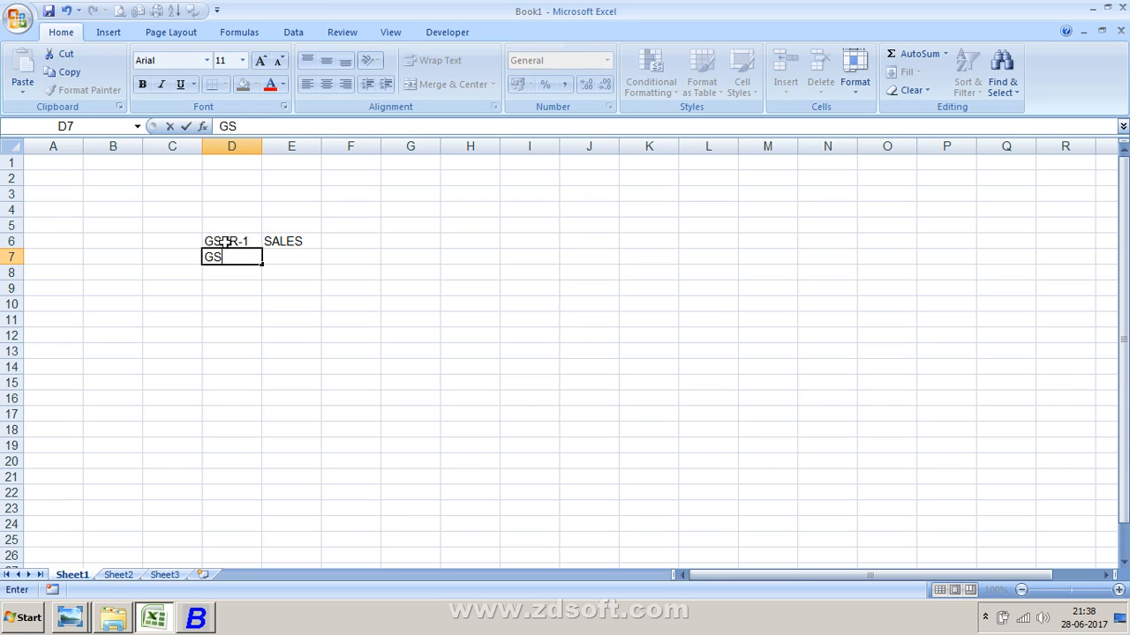
pyautogui.write('STR')
pyautogui.press('BackSpace')
pyautogui.press('BackSpace')
pyautogui.press('BackSpace')
pyautogui.press('BackSpace')
pyautogui.write('STR-')
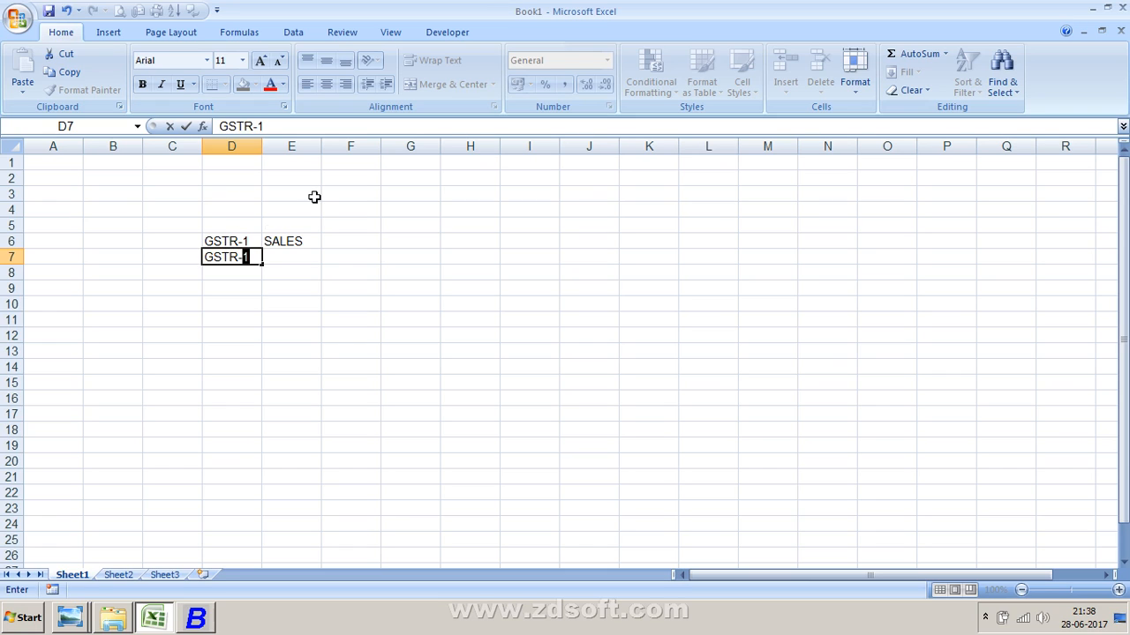
pyautogui.write('2')
pyautogui.press('Return')
# - Enter PURHCASES in cell E7
pyautogui.press('Up')
pyautogui.press('Right')
pyautogui.write('P')
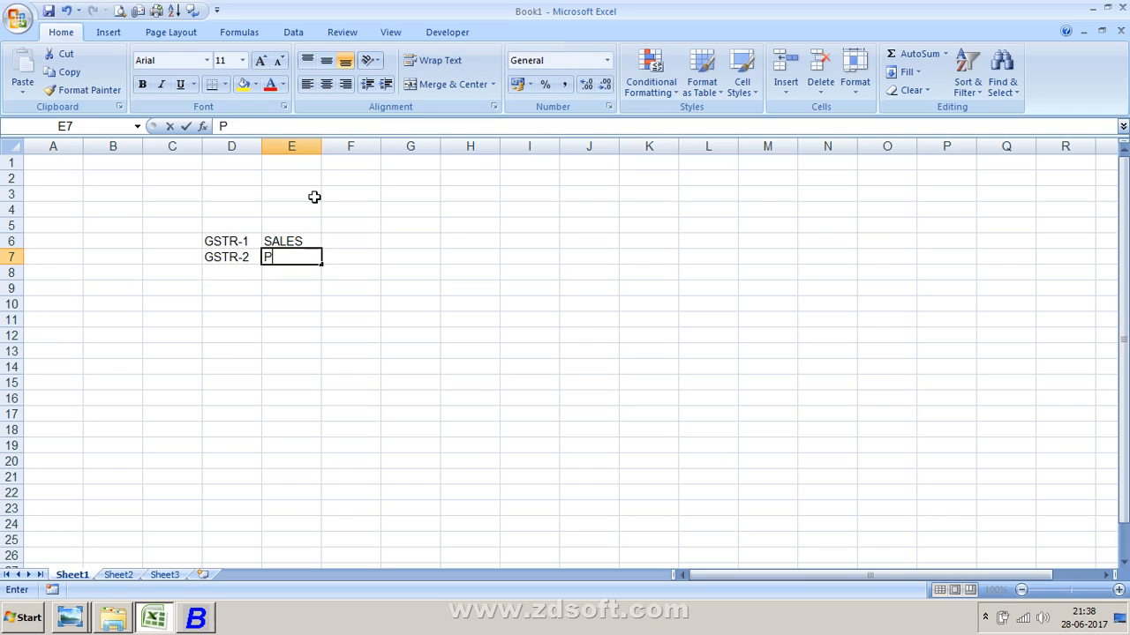
pyautogui.write('URHCASES')
pyautogui.press('Return')
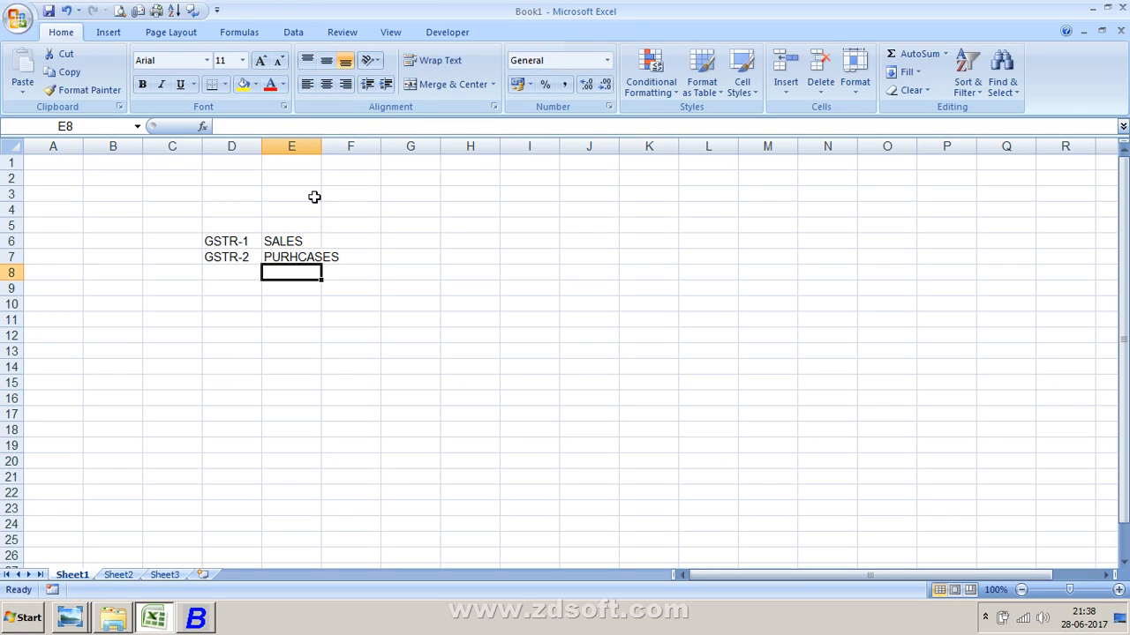
# - Enter GSTR-3 in cell D8
pyautogui.press('Left')
pyautogui.press('Right')
pyautogui.press('Up')
pyautogui.press('Right')
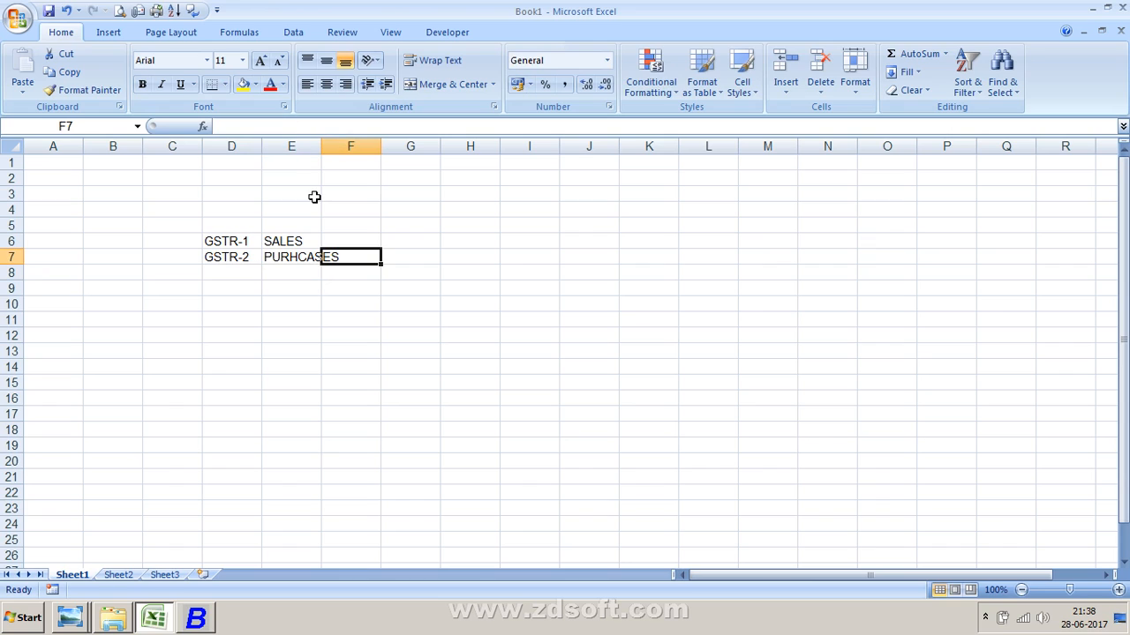
pyautogui.press('Left')
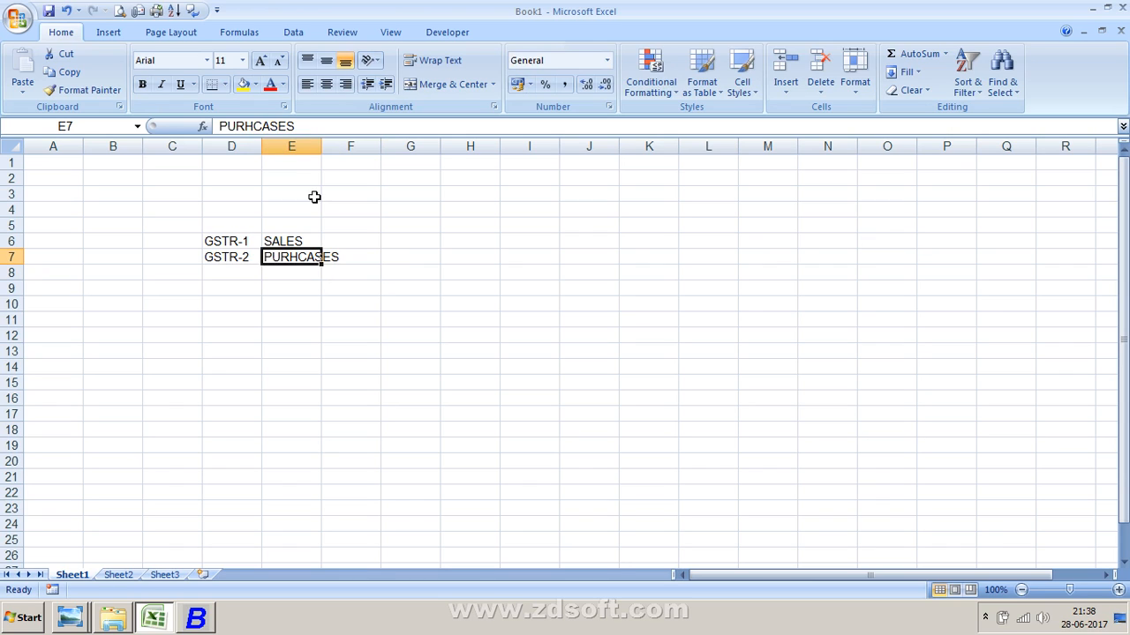
pyautogui.press('Left')
pyautogui.press('Down')
pyautogui.write('GSTR')
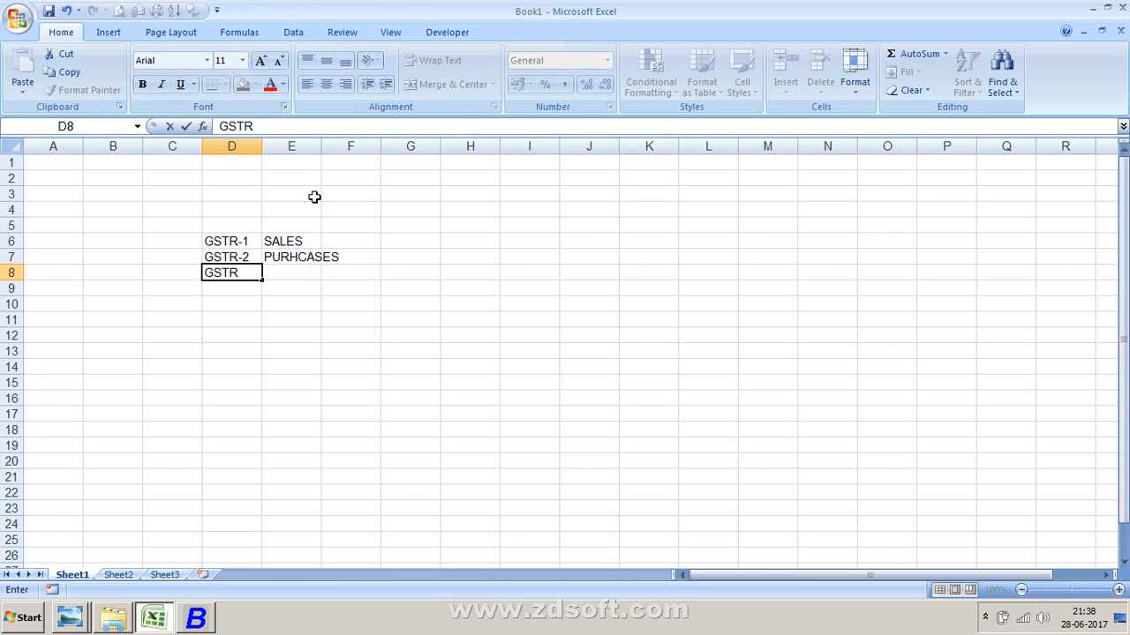
pyautogui.write('-3')
pyautogui.press('Return')
# - Enter MONTHLY REPORT in cell E8
pyautogui.press('Up')
pyautogui.press('Right')
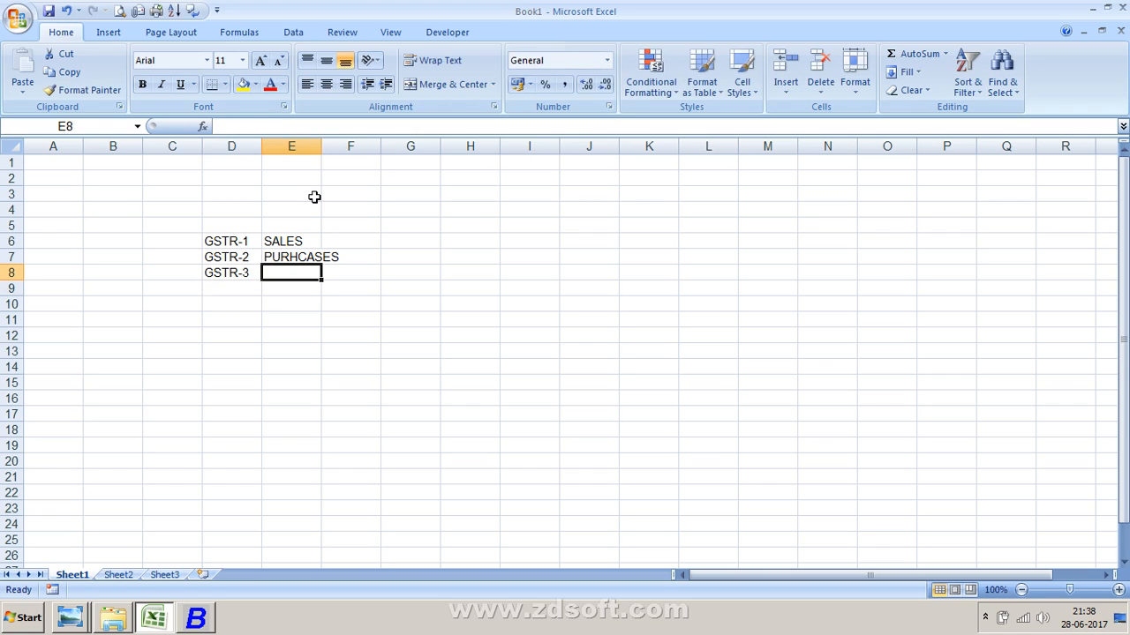
pyautogui.write('MONTHLY')
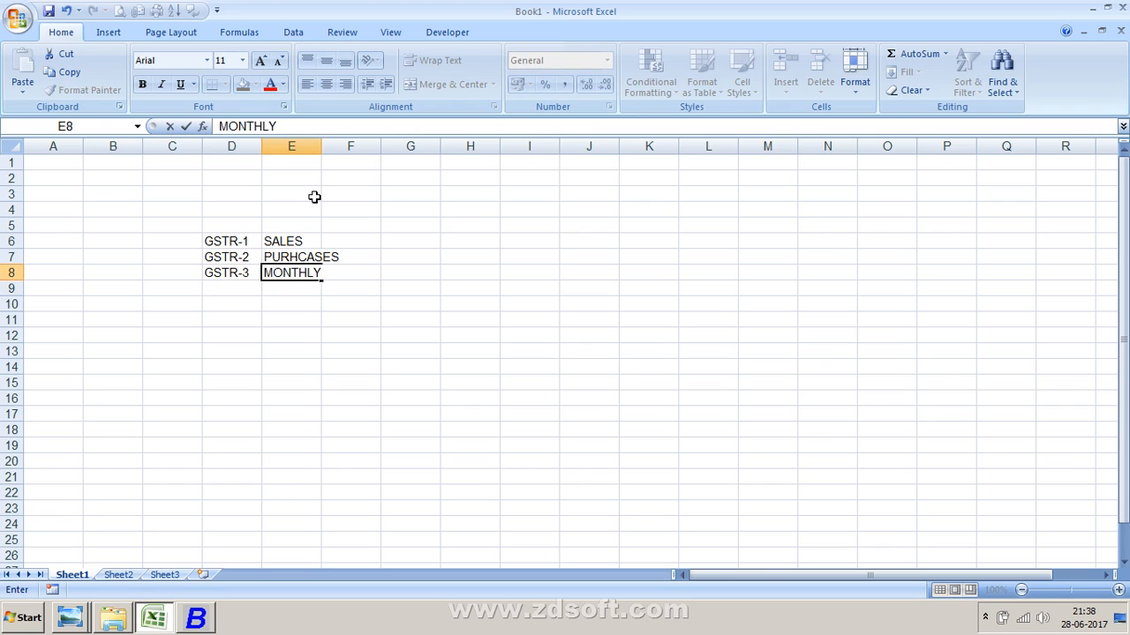
pyautogui.write(' REPORT')
pyautogui.press('Return')
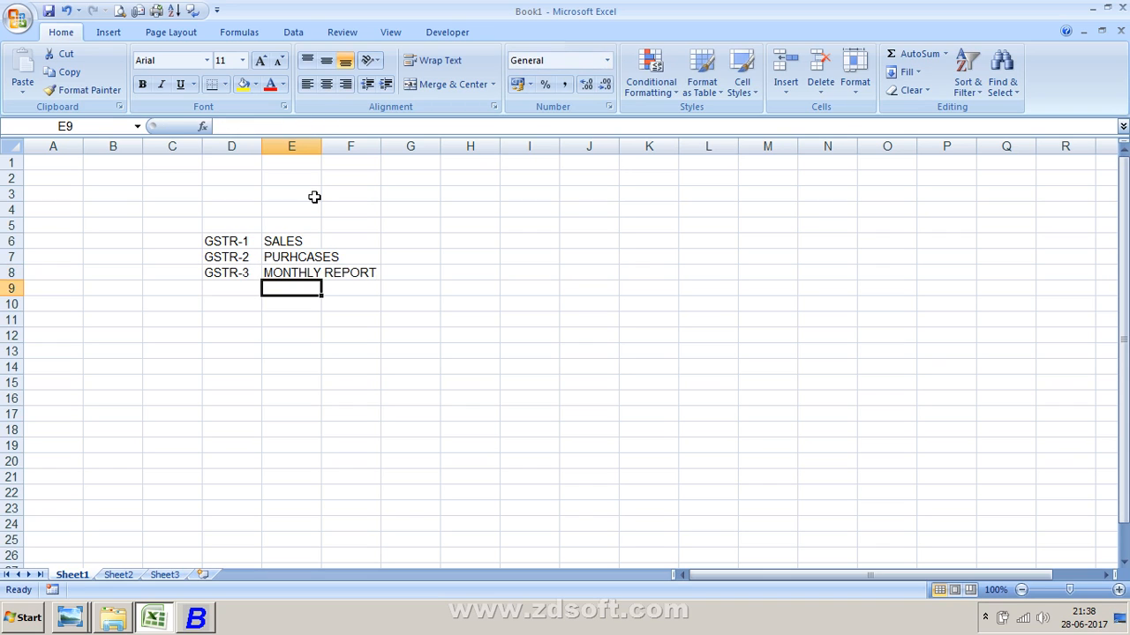
# - Set the font size of range D6:E8 to 26 and autofit column D's width
pyautogui.click(256, 270)
pyautogui.click(217, 241)
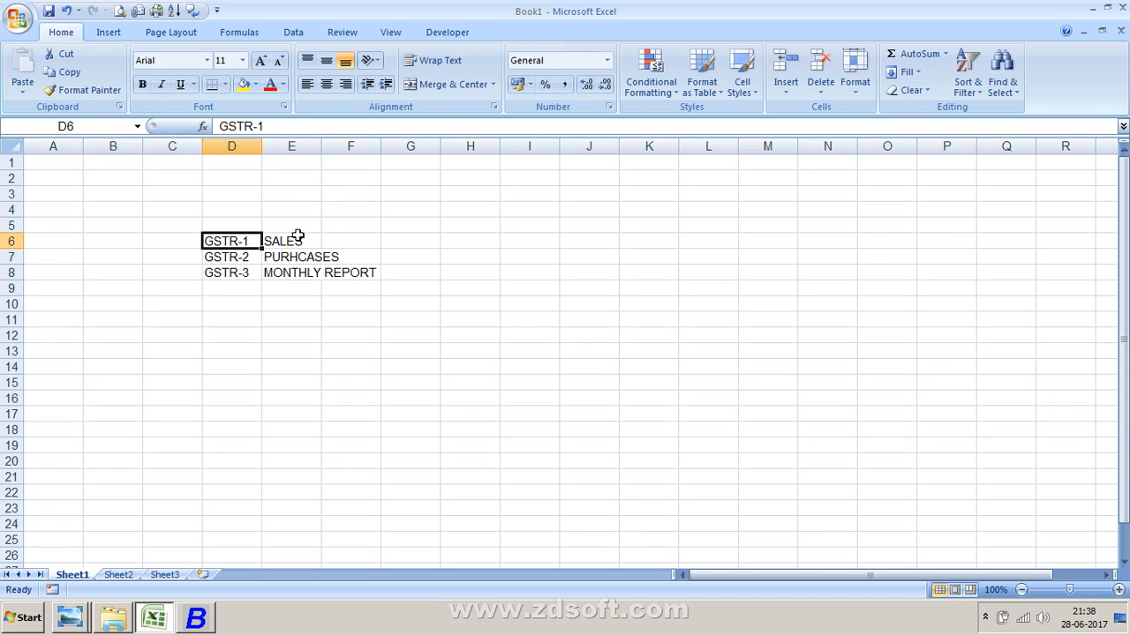
pyautogui.click(299, 238)
pyautogui.moveTo(244, 244); pyautogui.dragTo(302, 277)
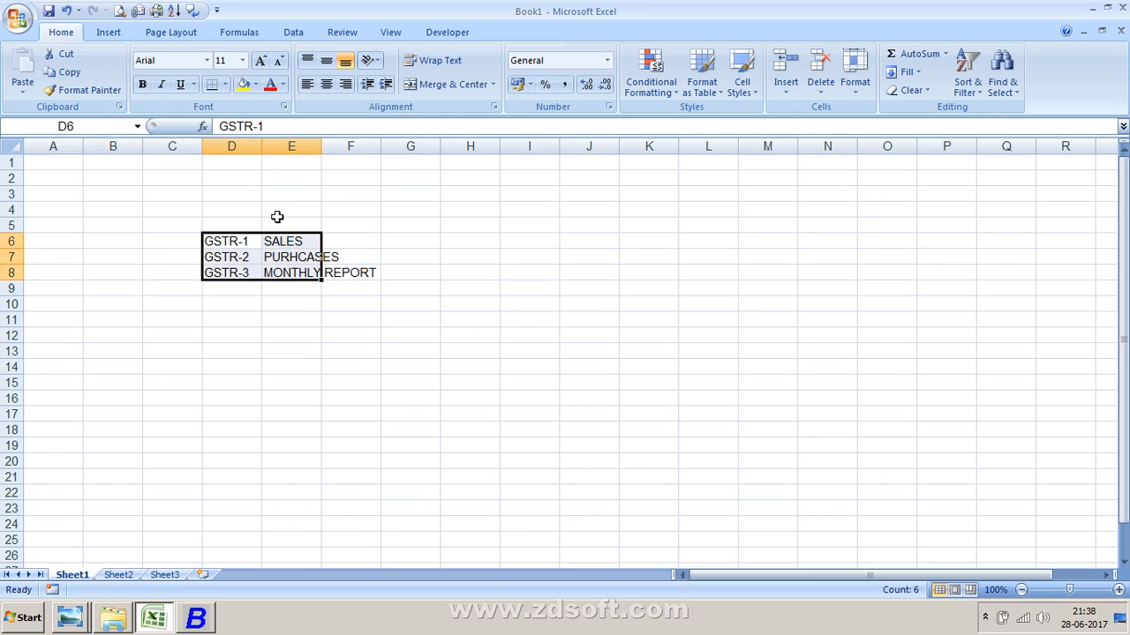
pyautogui.click(241, 60)
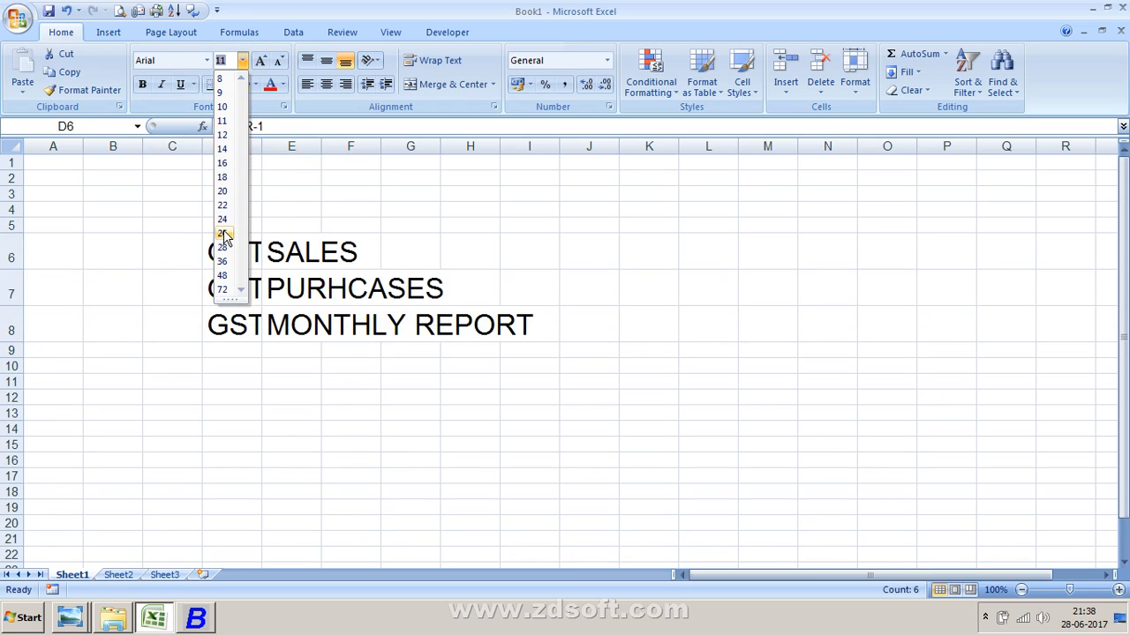
pyautogui.click(224, 235)
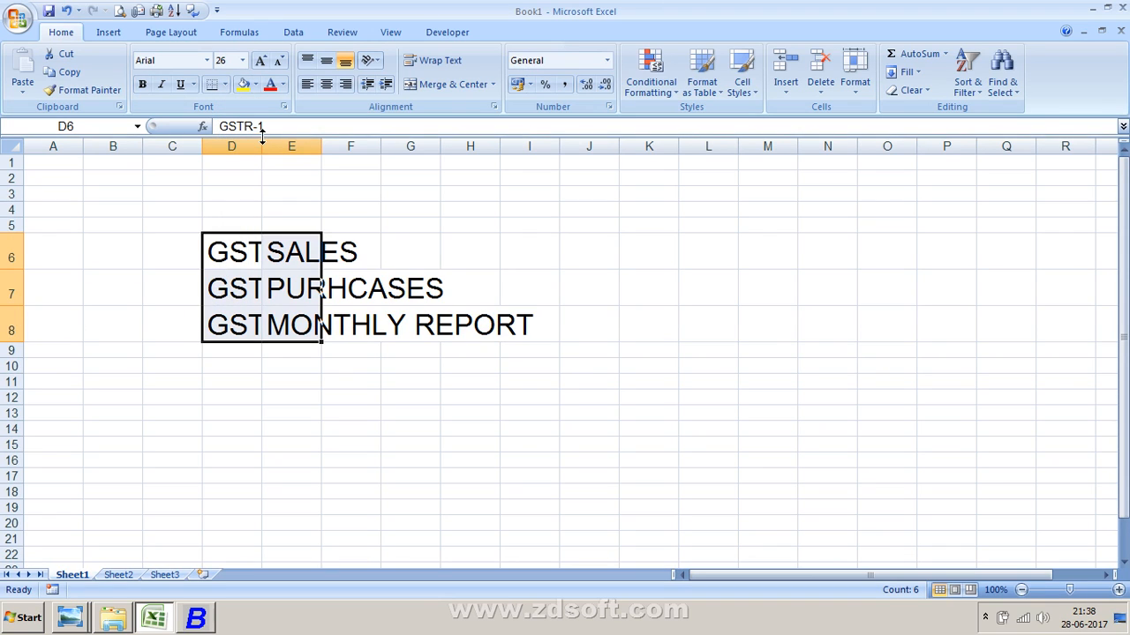
pyautogui.doubleClick(263, 150)
pyautogui.click(269, 353)
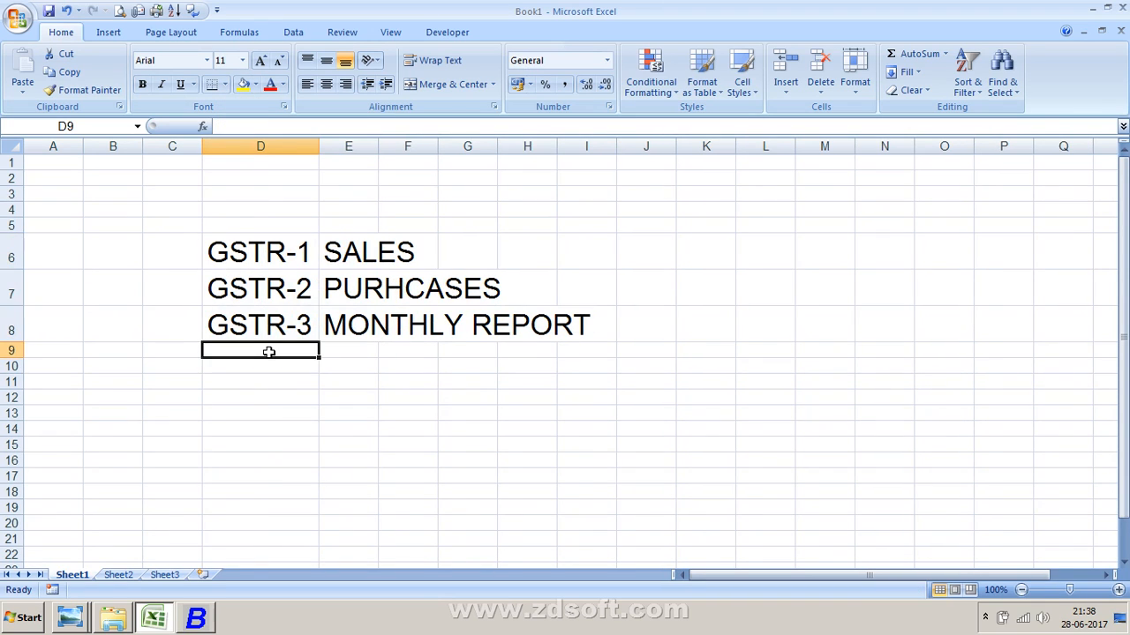
# - Switch to Busy, expand GST Reports (Beta) and browse its sub-reports
pyautogui.hotkey('alt', 'Tab')
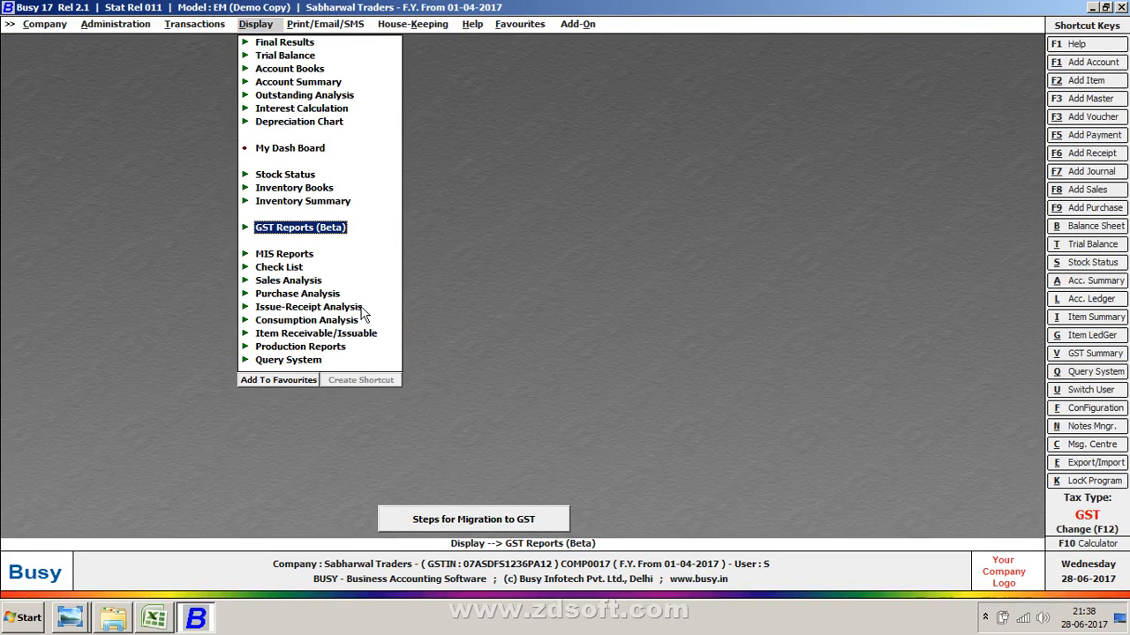
pyautogui.press('Return')
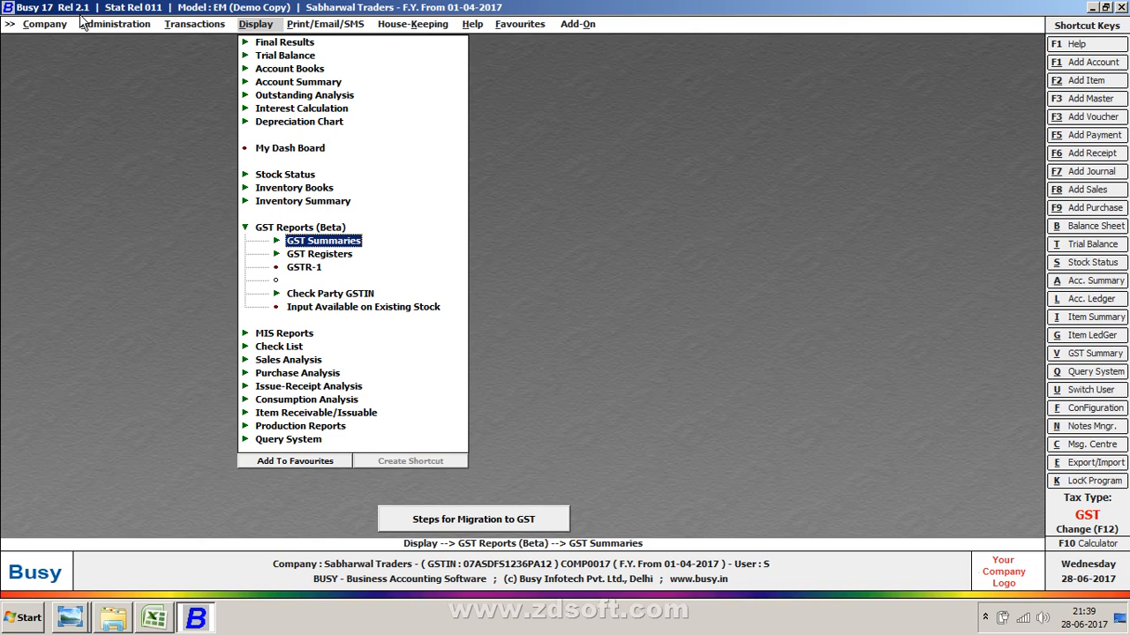
pyautogui.press('Down')
pyautogui.press('Down')
pyautogui.press('Up')
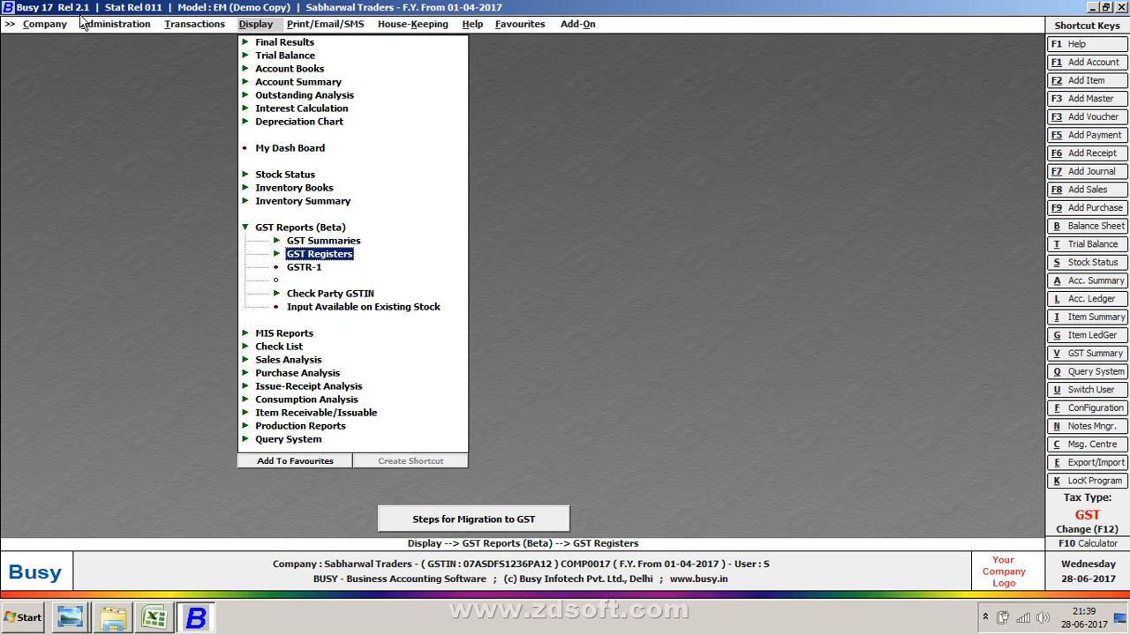
pyautogui.press('Down')
pyautogui.press('Up')
pyautogui.press('Up')
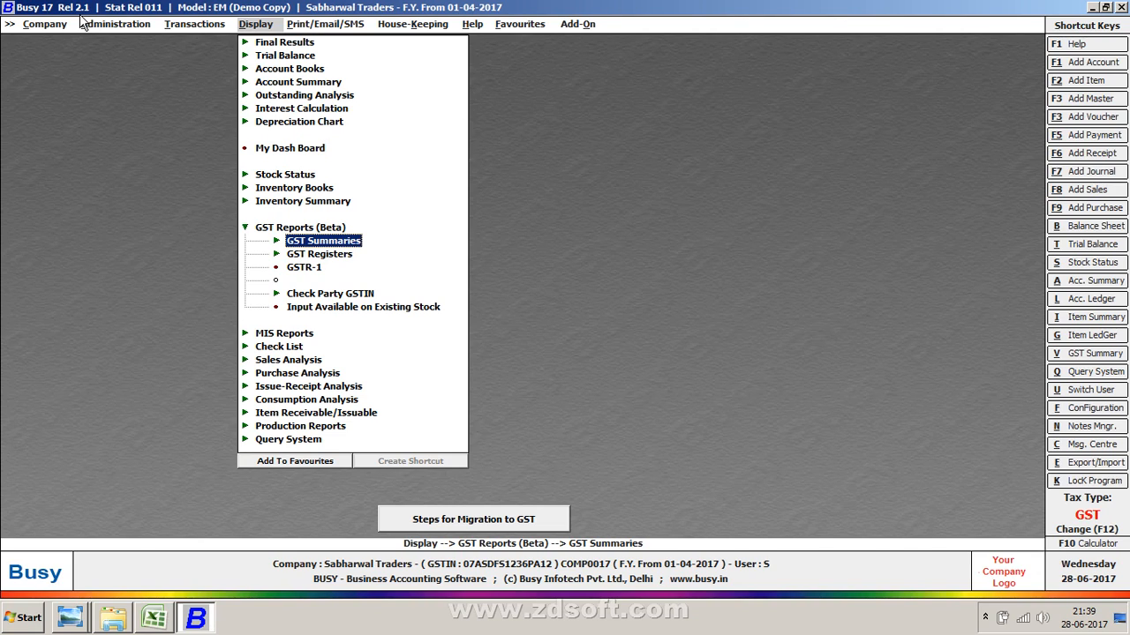
# - Switch to Excel, open Sheet2 and enter Purchases in cell B4
pyautogui.hotkey('alt', 'Tab')
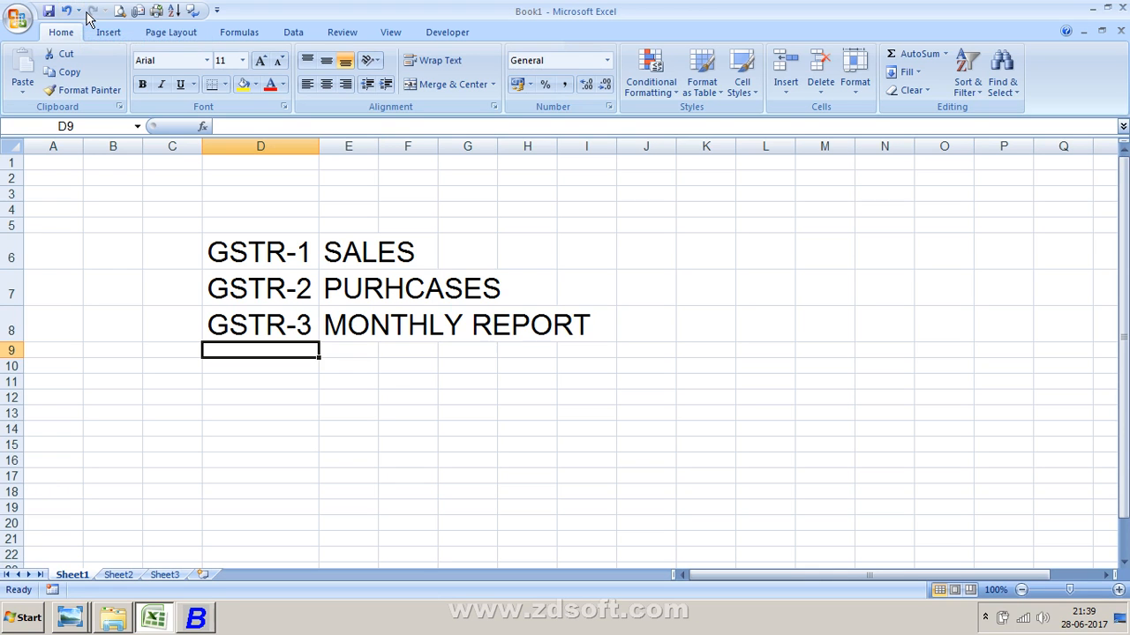
pyautogui.click(124, 575)
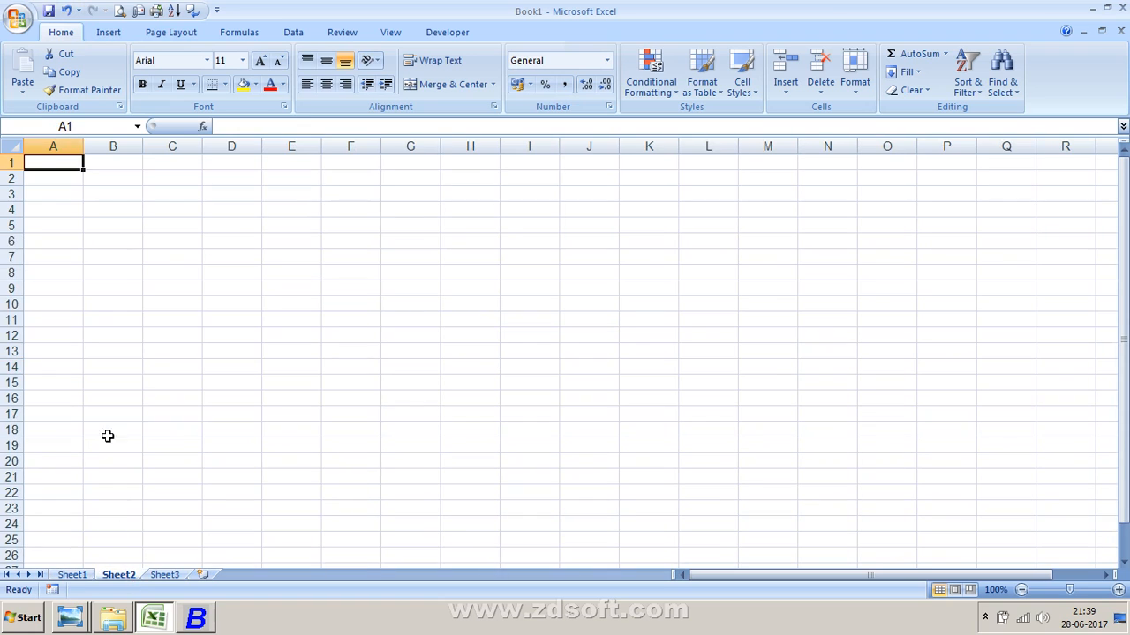
pyautogui.click(105, 208)
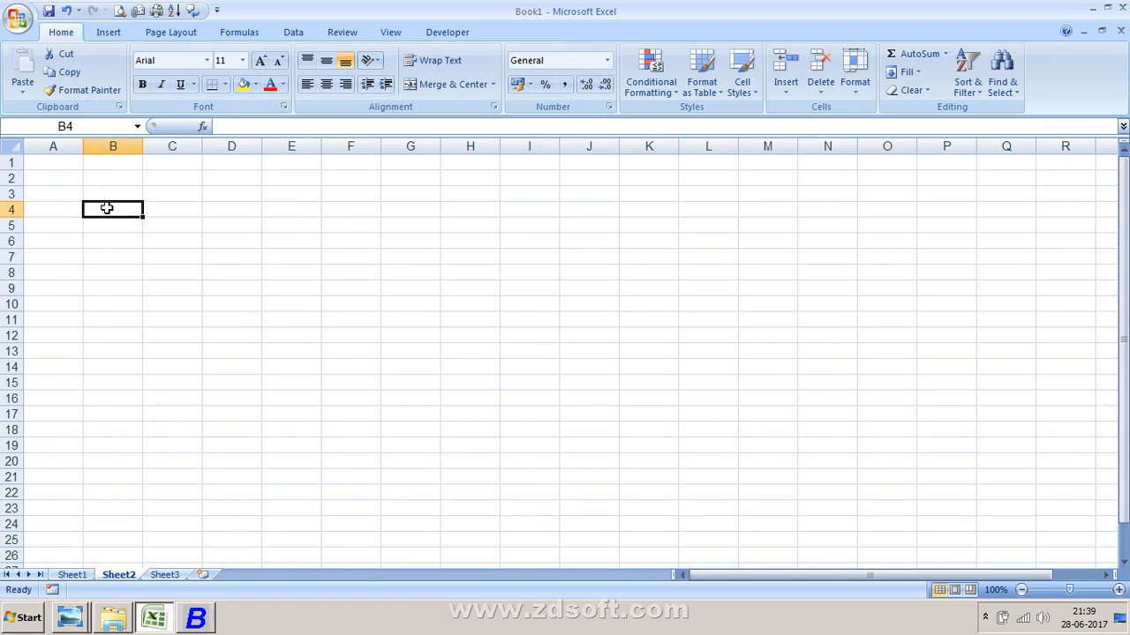
pyautogui.write('p')
pyautogui.press('BackSpace')
pyautogui.write('p')
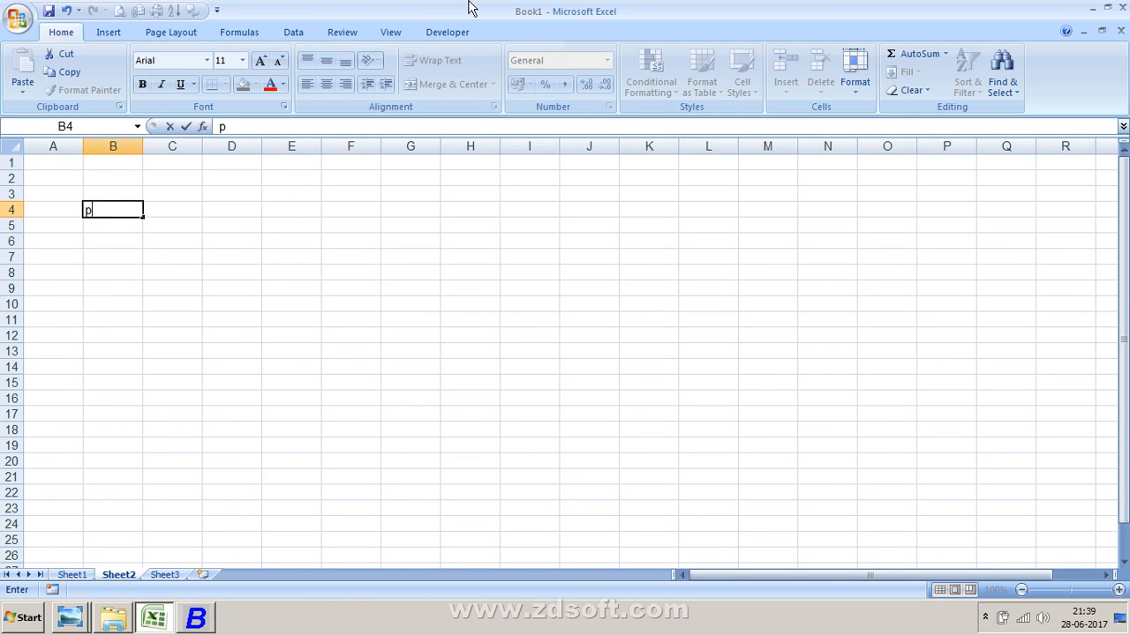
pyautogui.press('BackSpace')
pyautogui.write('Py')
pyautogui.press('BackSpace')
pyautogui.write('urchases')
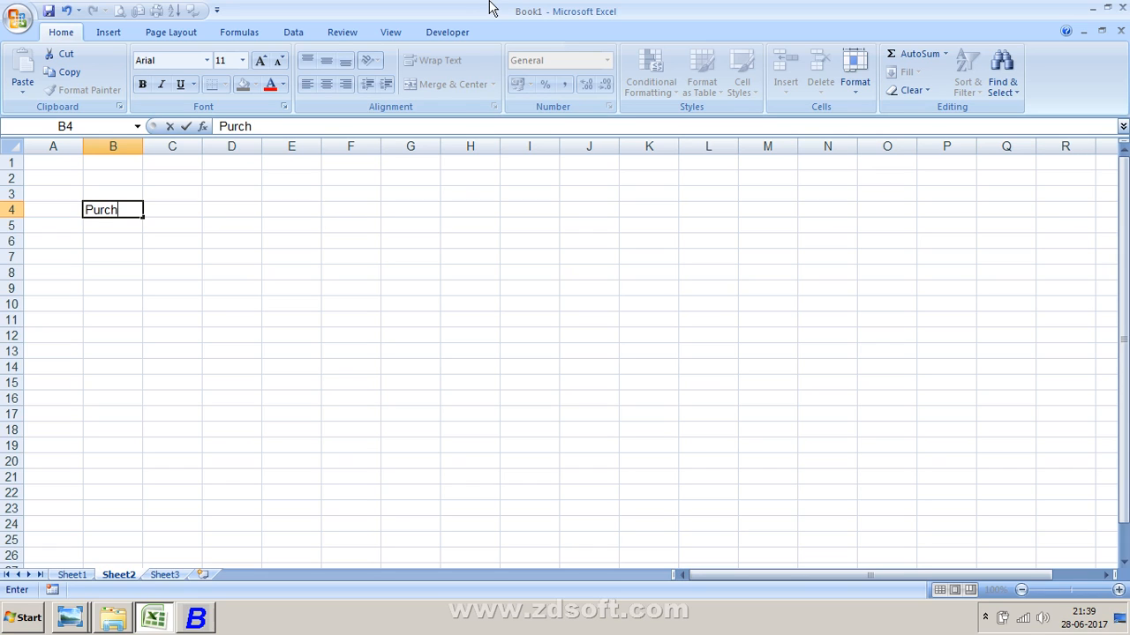
pyautogui.press('Return')
# - Enter the tax heads IGST, SGST and CGST in cells B7, C7 and D7
pyautogui.press('Down')
pyautogui.press('Down')
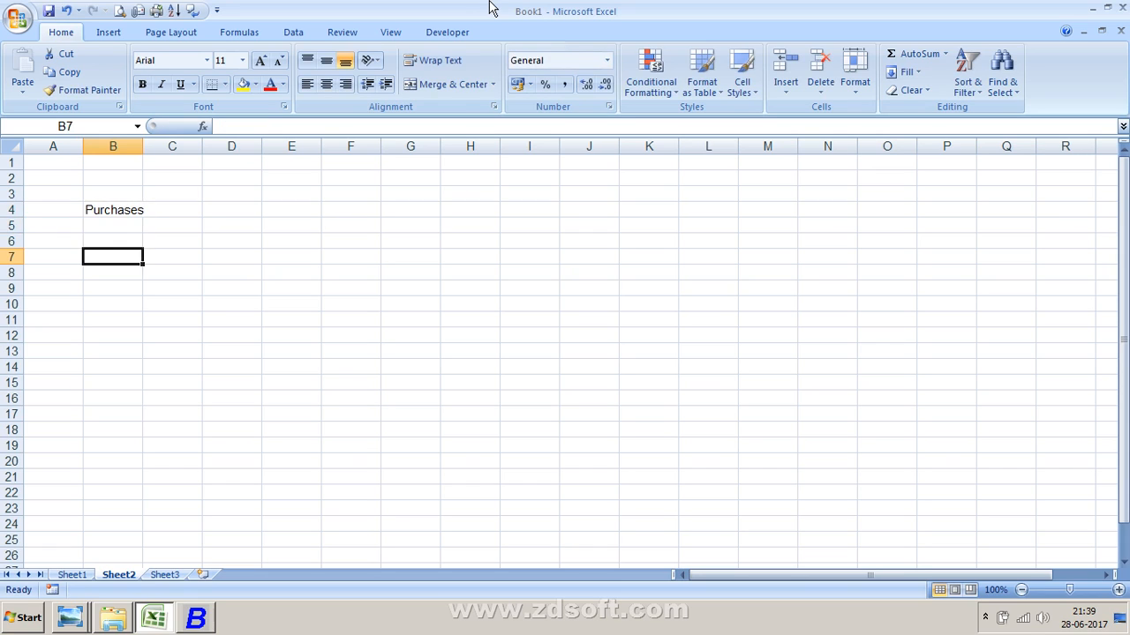
pyautogui.write('IGST')
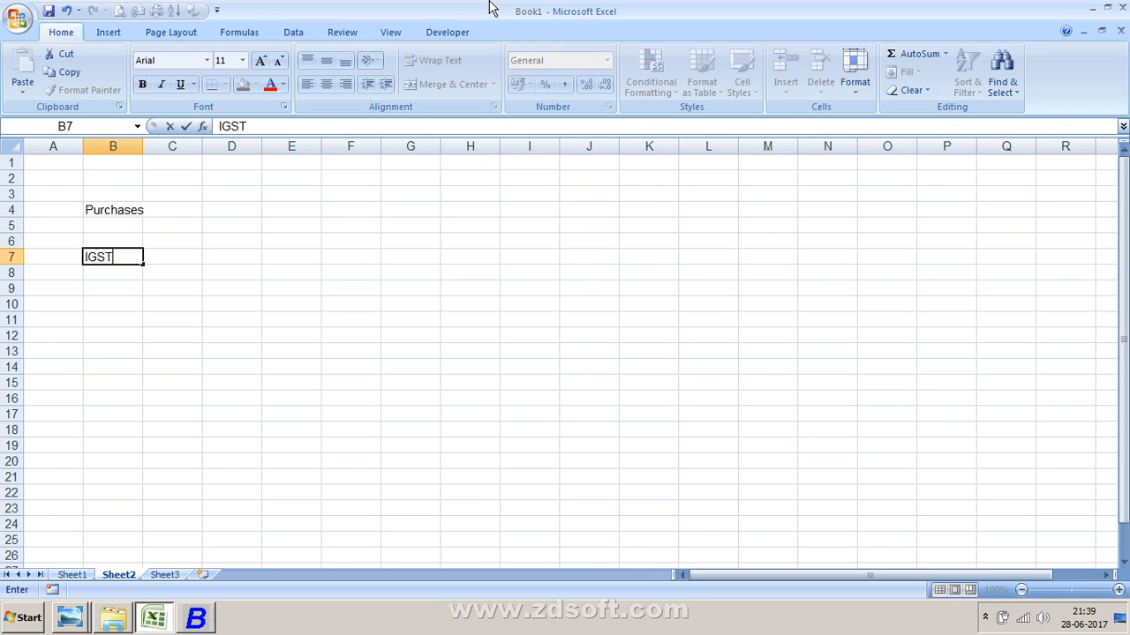
pyautogui.press('Tab')
pyautogui.write('S')
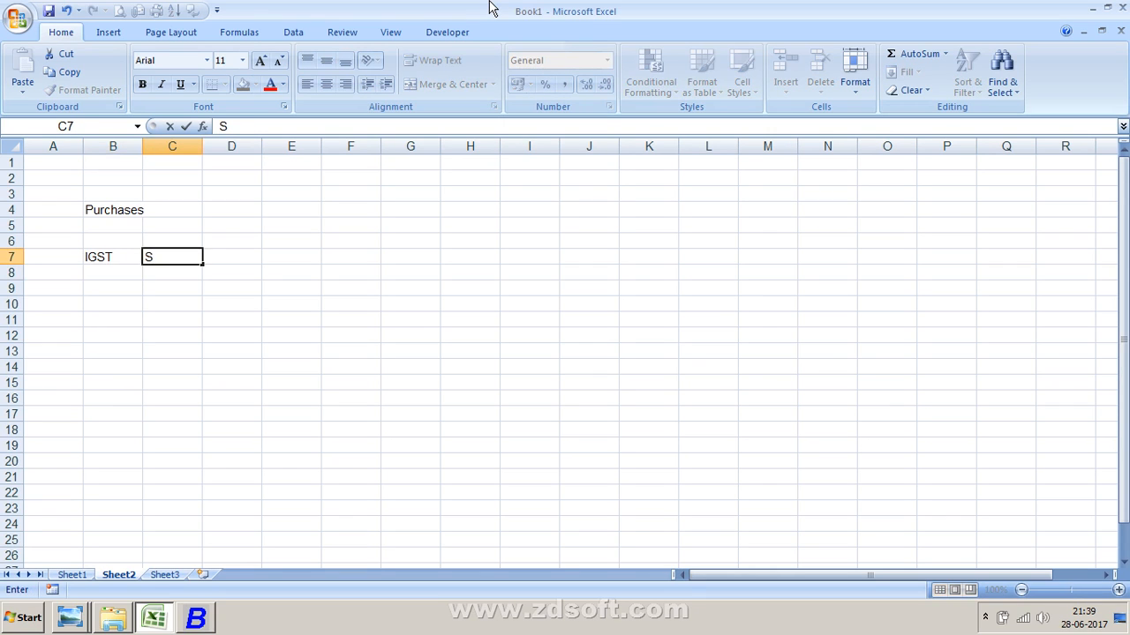
pyautogui.write('GST')
pyautogui.press('Return')
pyautogui.press('Up')
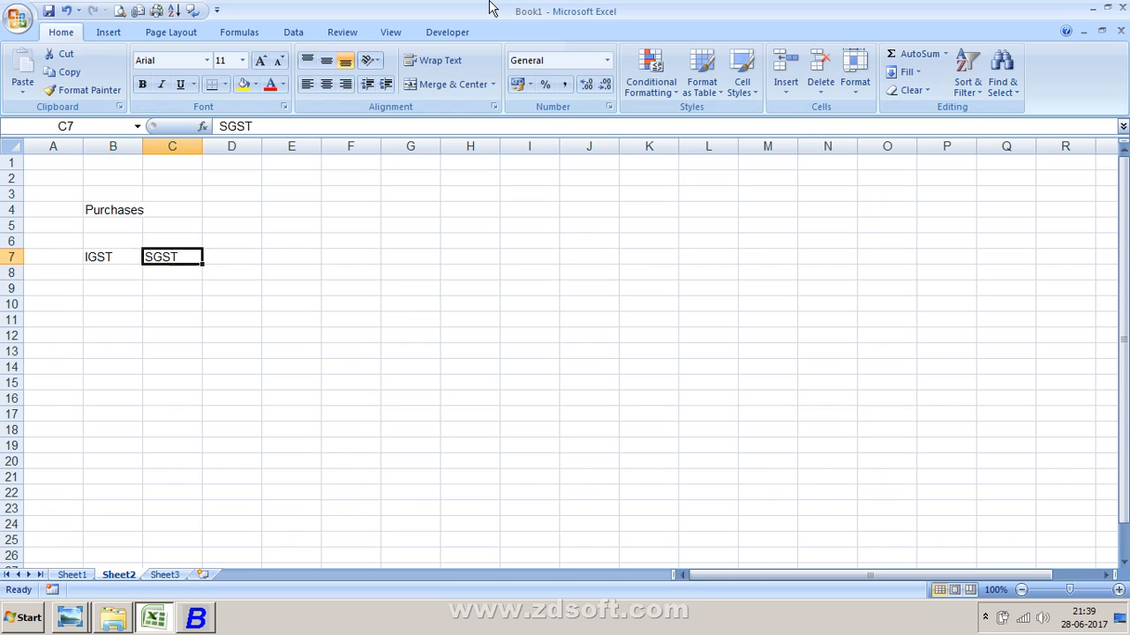
pyautogui.press('Right')
pyautogui.write('CST')
pyautogui.press('BackSpace')
pyautogui.press('BackSpace')
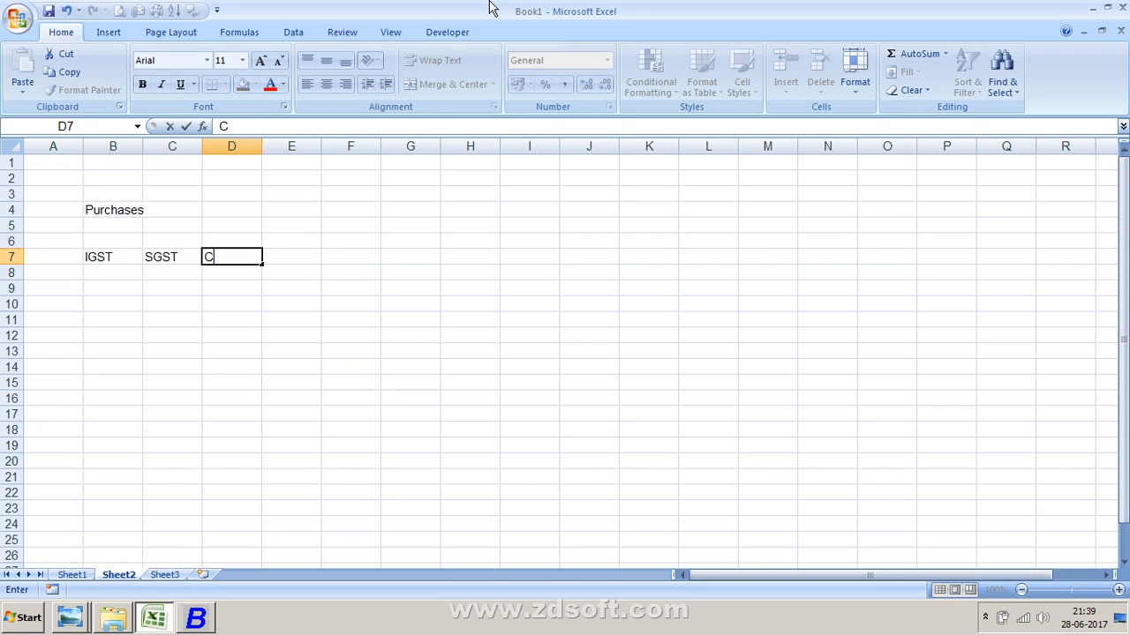
pyautogui.write('GST')
pyautogui.press('Return')
# - Edit cell C7 so it reads SGST/UTGST
pyautogui.press('Up')
pyautogui.press('Left')
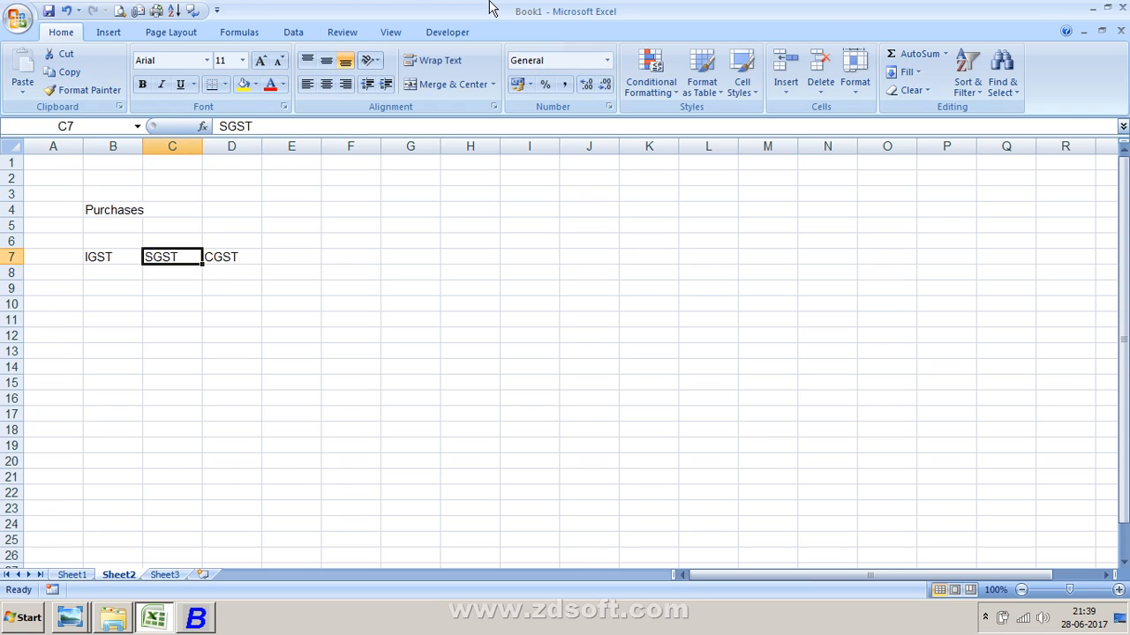
pyautogui.press('F2')
pyautogui.write('/U')
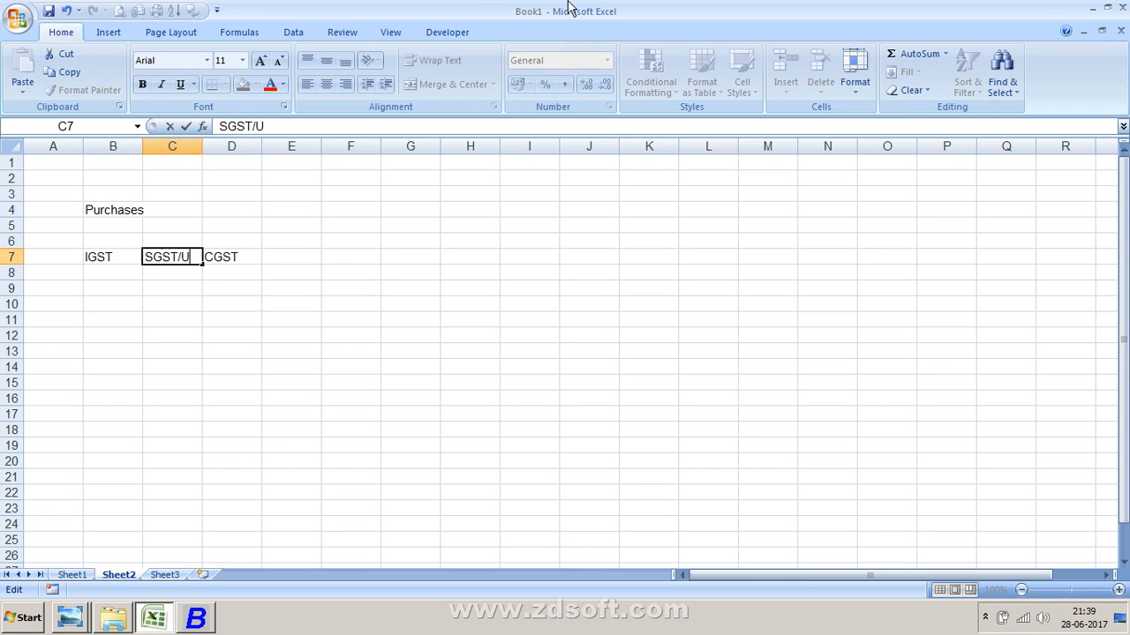
pyautogui.write('T GST')
pyautogui.press('BackSpace')
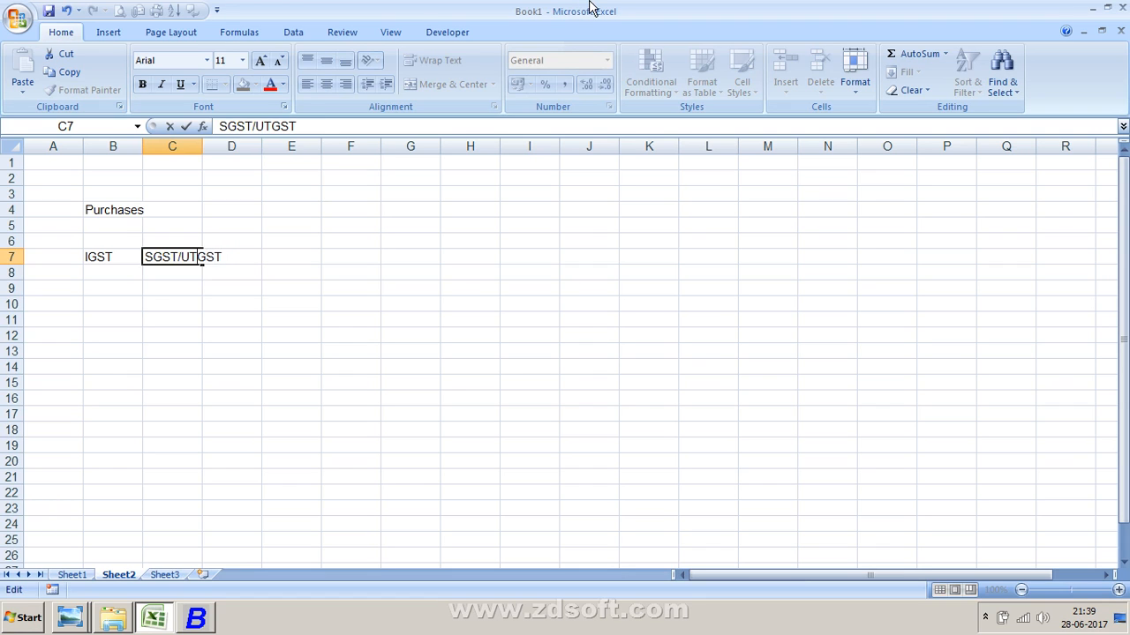
pyautogui.press('Return')
pyautogui.press('Up')
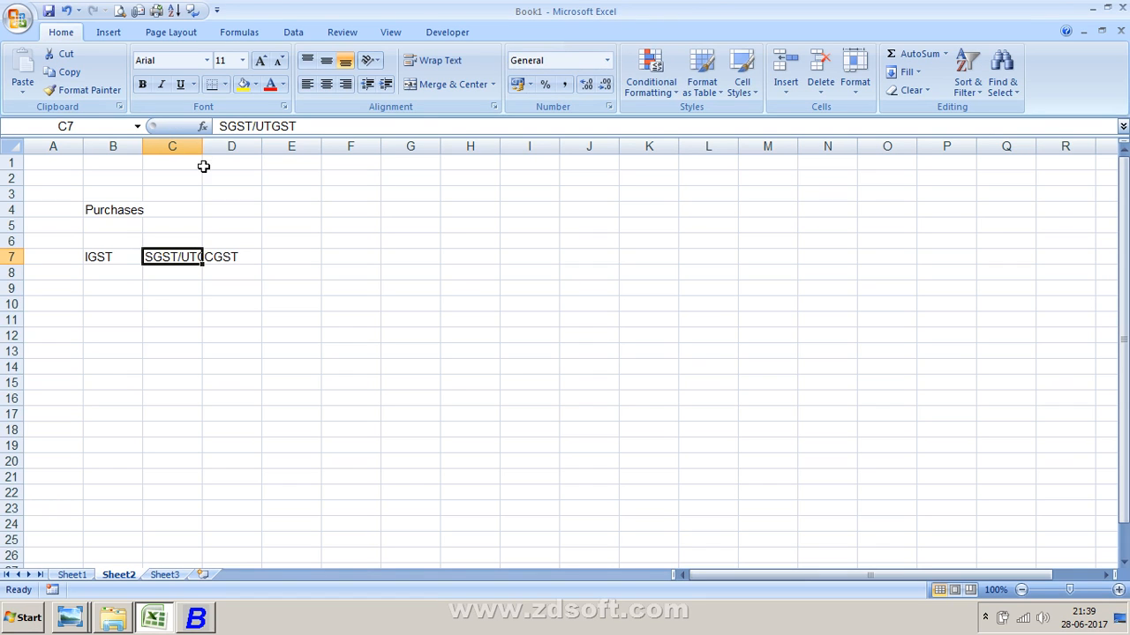
# - Widen column C to fit the SGST/UTGST label
pyautogui.moveTo(202, 146); pyautogui.dragTo(257, 152)
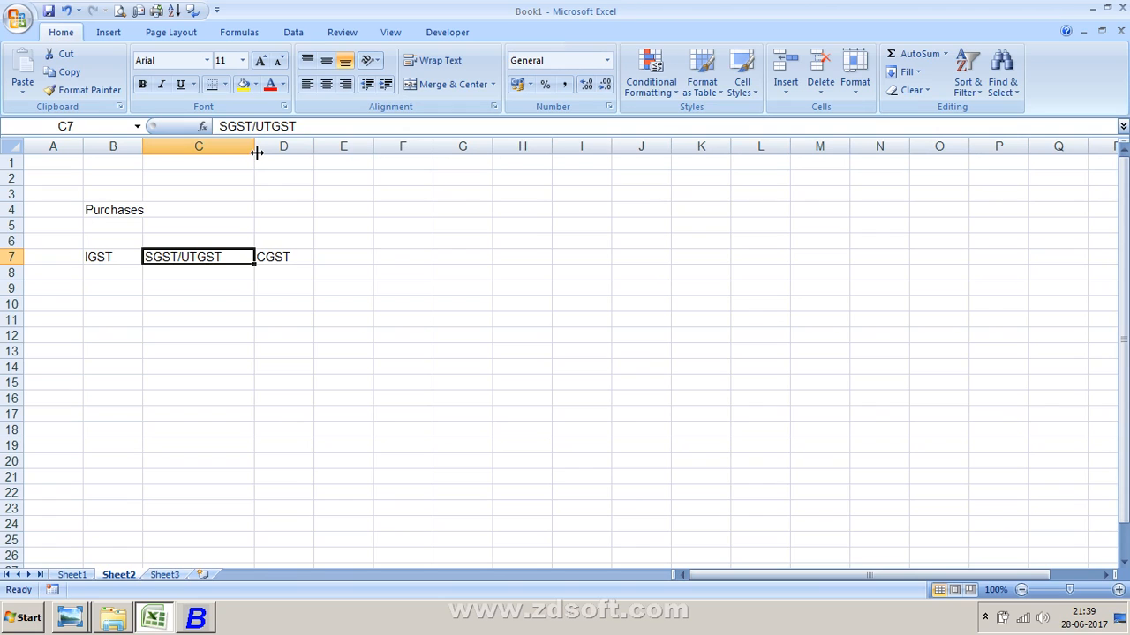
pyautogui.click(292, 225)
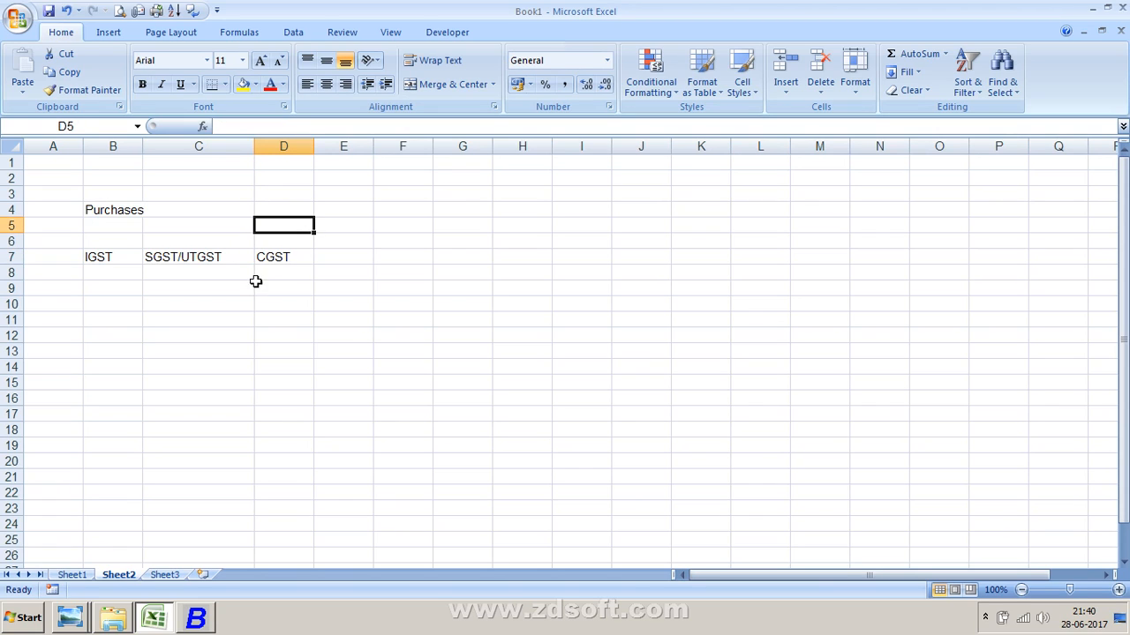
pyautogui.click(226, 258)
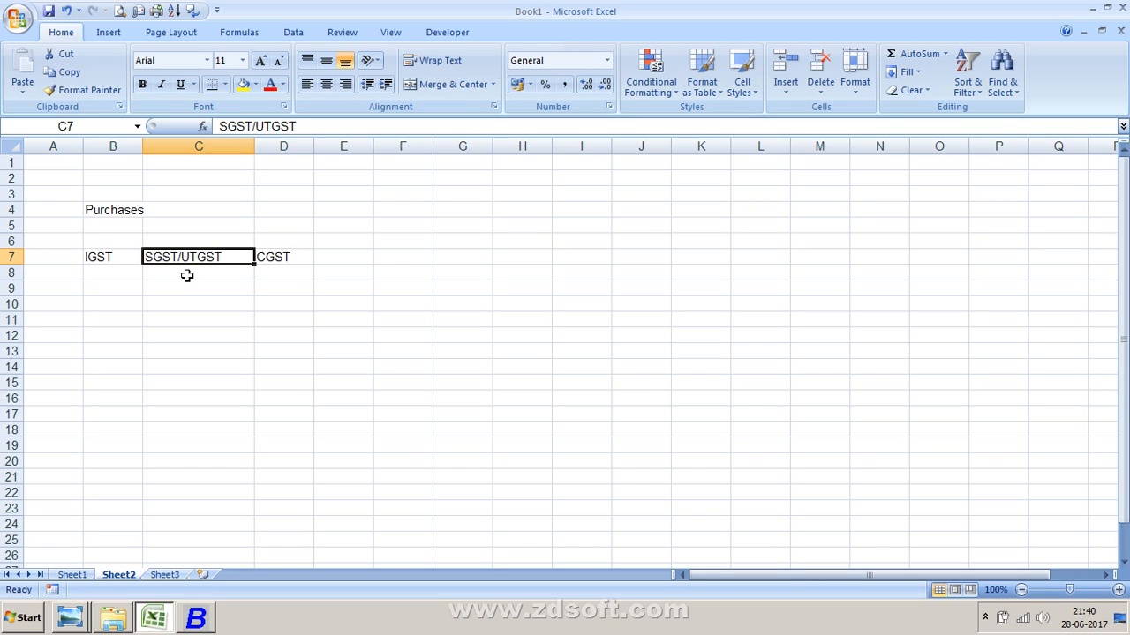
# - Enter Input Tax in cell D4
pyautogui.press('Up')
pyautogui.press('Up')
pyautogui.press('Up')
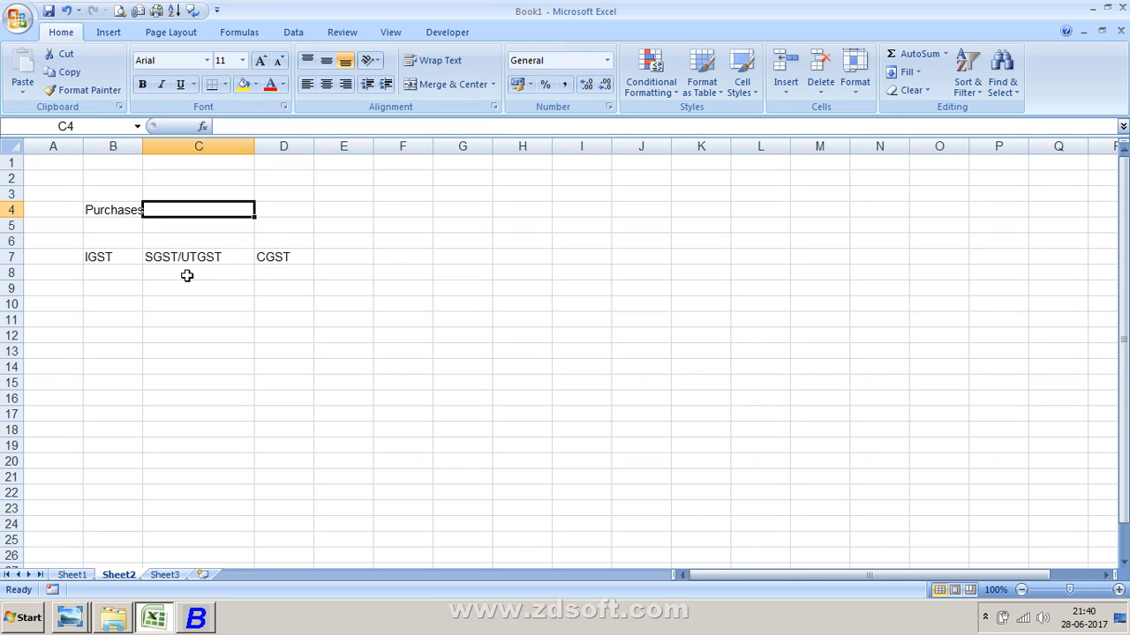
pyautogui.write('iN')
pyautogui.press('BackSpace')
pyautogui.press('BackSpace')
pyautogui.press('Return')
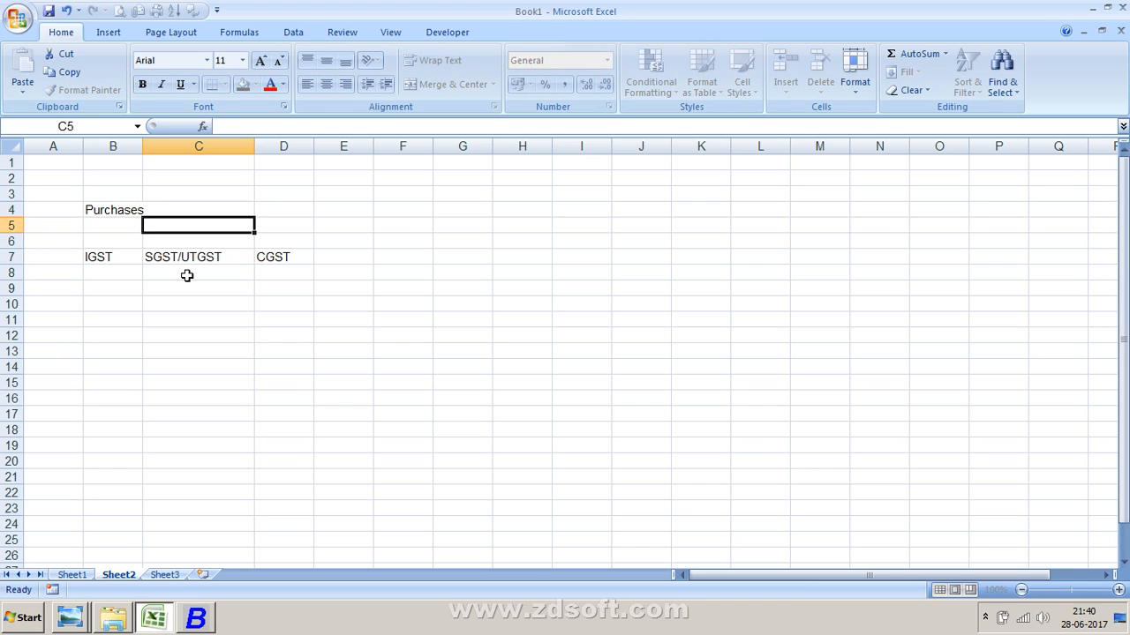
pyautogui.press('Up')
pyautogui.press('Right')
pyautogui.write('i')
pyautogui.press('BackSpace')
pyautogui.write('=')
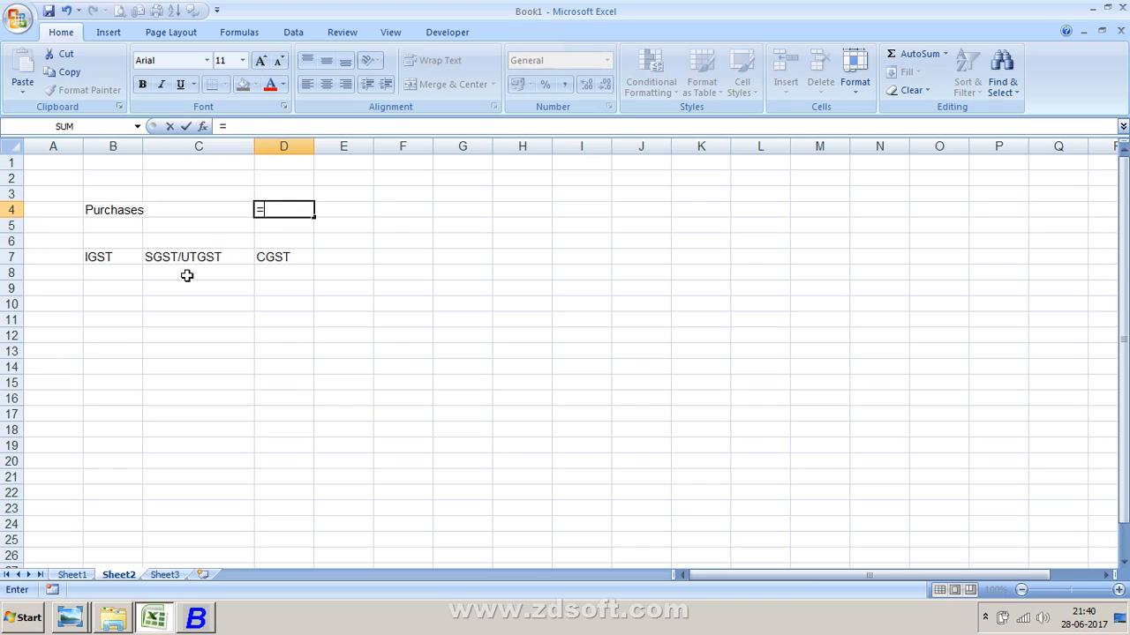
pyautogui.press('BackSpace')
pyautogui.write('Input Tax')
pyautogui.press('Return')
pyautogui.press('Return')
pyautogui.press('Return')
pyautogui.press('Return')
pyautogui.press('Return')
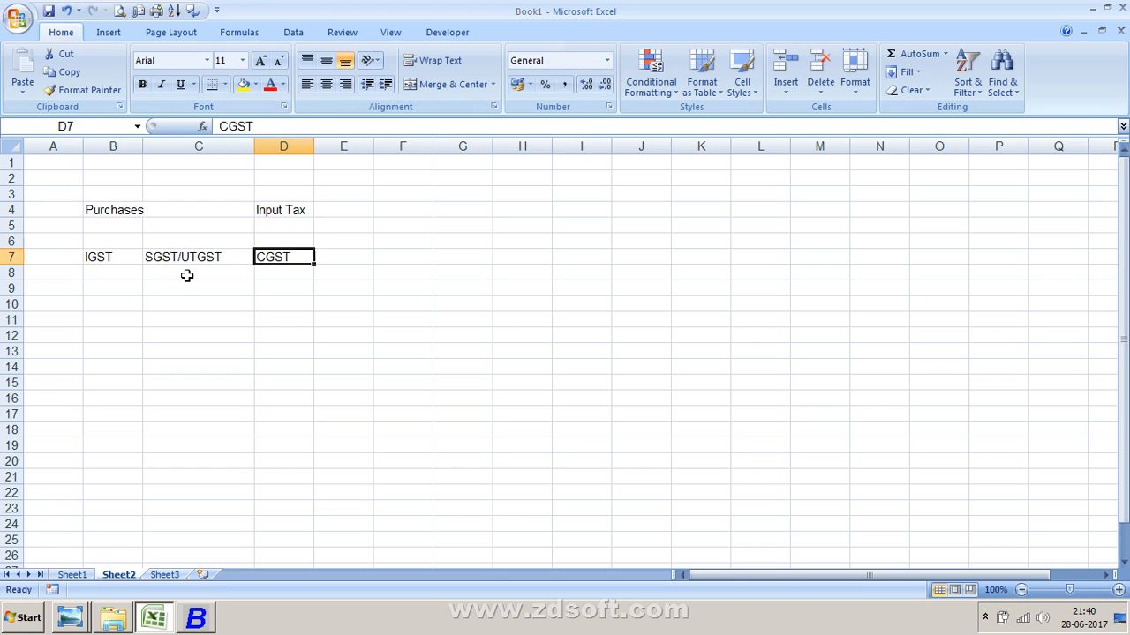
# - Enter Sales in cell B11 and OutPut Tax in cell C11
pyautogui.press('Return')
pyautogui.press('Return')
pyautogui.press('Left')
pyautogui.press('Left')
pyautogui.write('S')
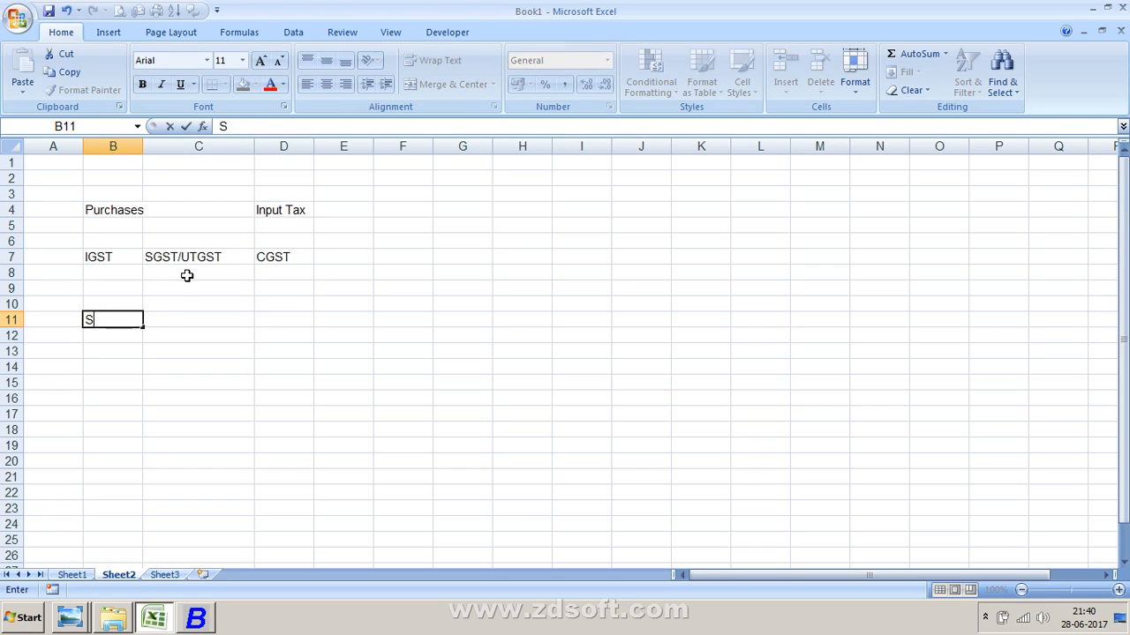
pyautogui.write('ales')
pyautogui.press('Return')
pyautogui.press('Up')
pyautogui.press('Right')
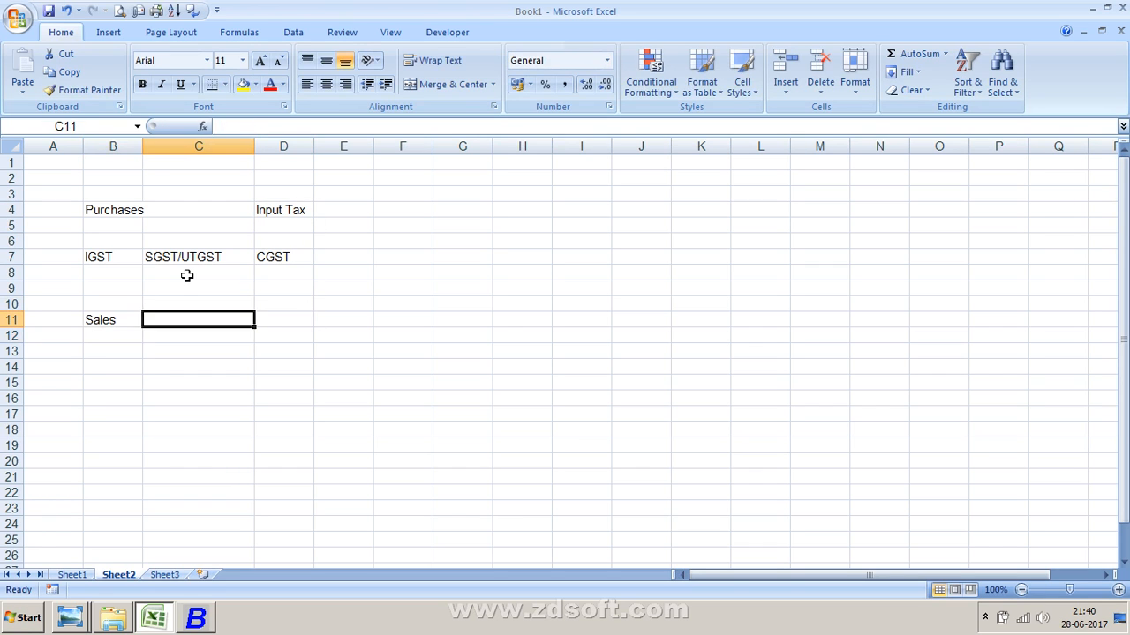
pyautogui.write('OutP')
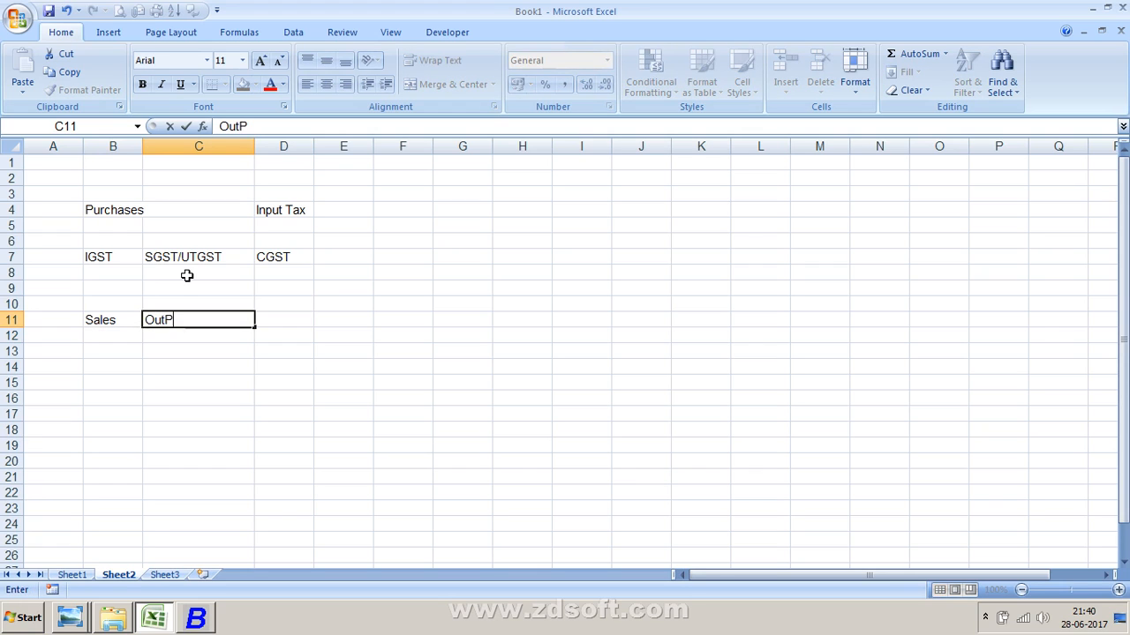
pyautogui.write('ut Tax')
pyautogui.press('Return')
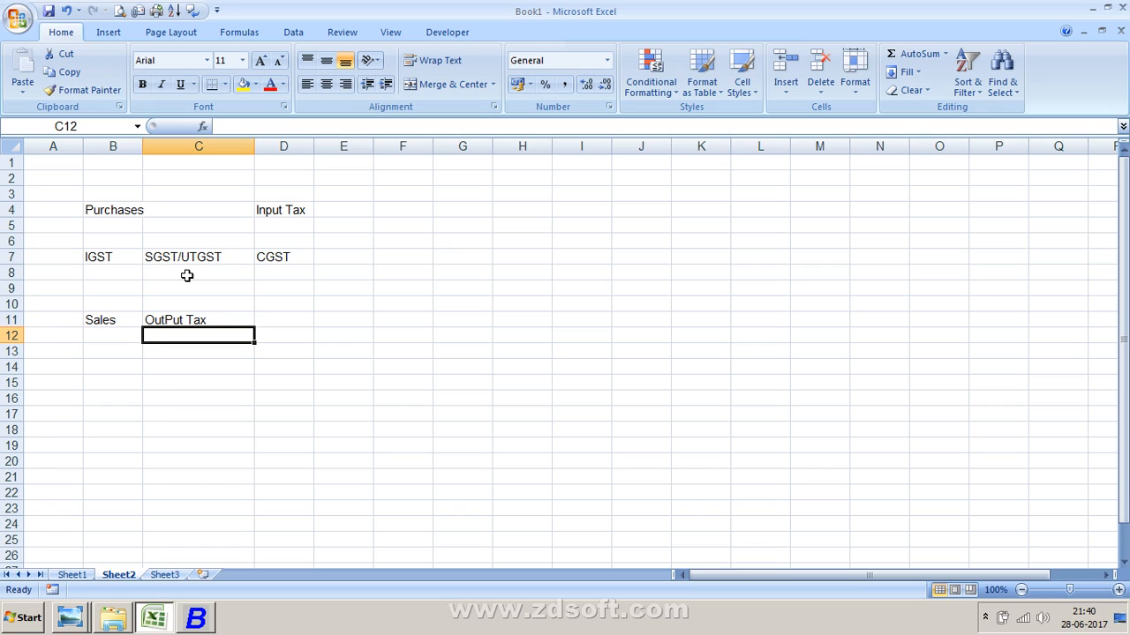
# - Enter the tax heads IGST, SGST/UTGST and CGST in cells B13, C13 and D13
pyautogui.press('Up')
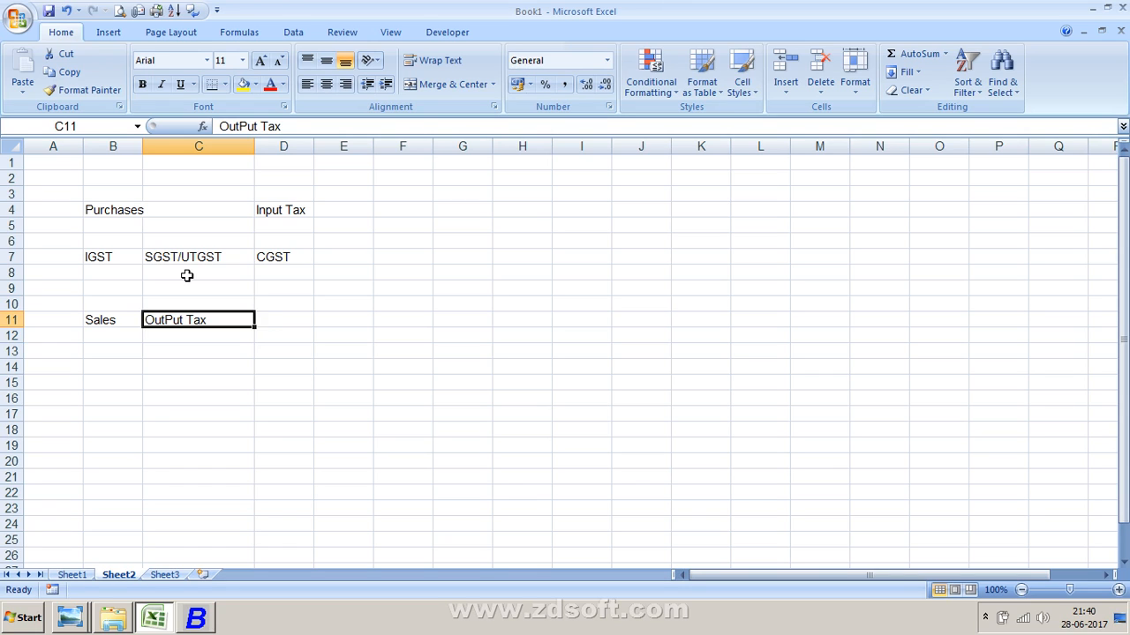
pyautogui.press('Down')
pyautogui.press('Down')
pyautogui.press('Left')
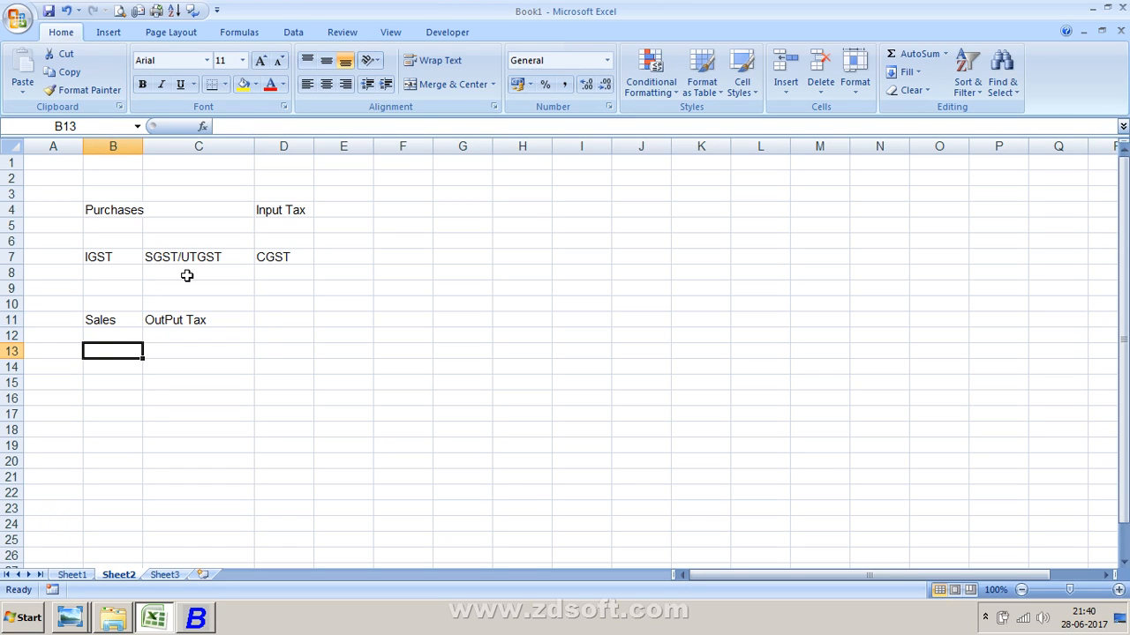
pyautogui.write('IGSY')
pyautogui.press('BackSpace')
pyautogui.write('T')
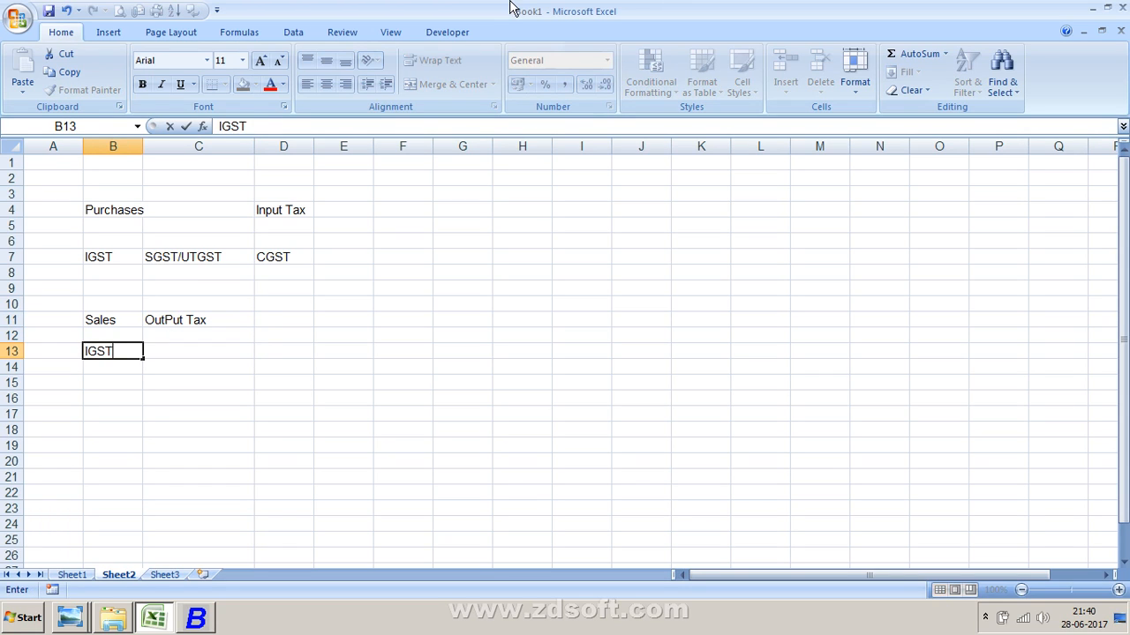
pyautogui.press('Tab')
pyautogui.write('S')
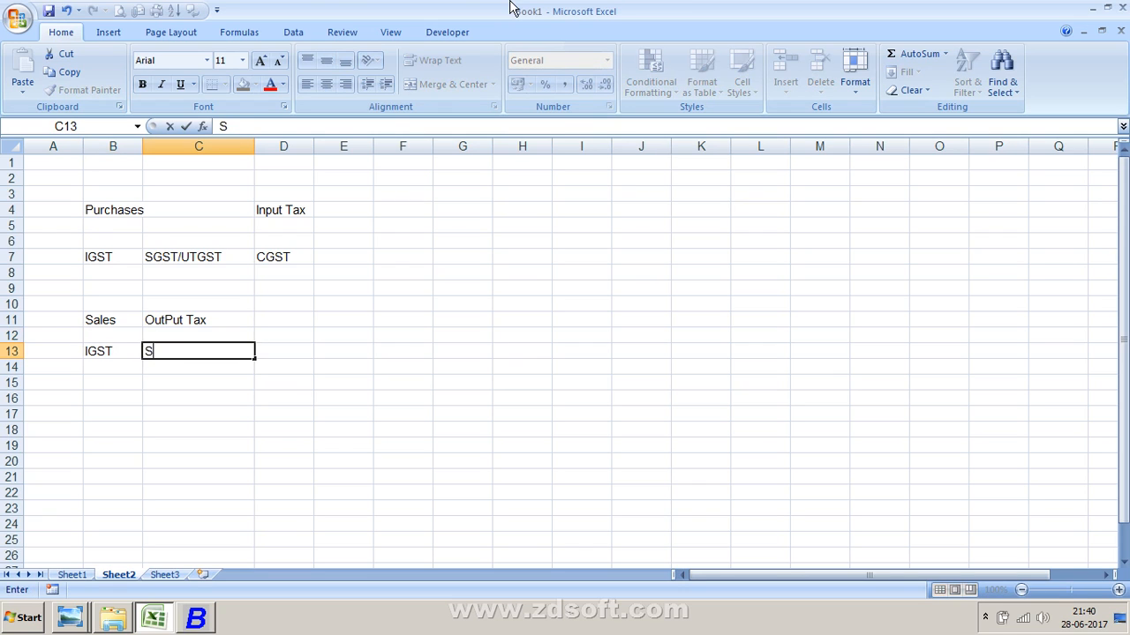
pyautogui.write('GST/UTGST')
pyautogui.press('Return')
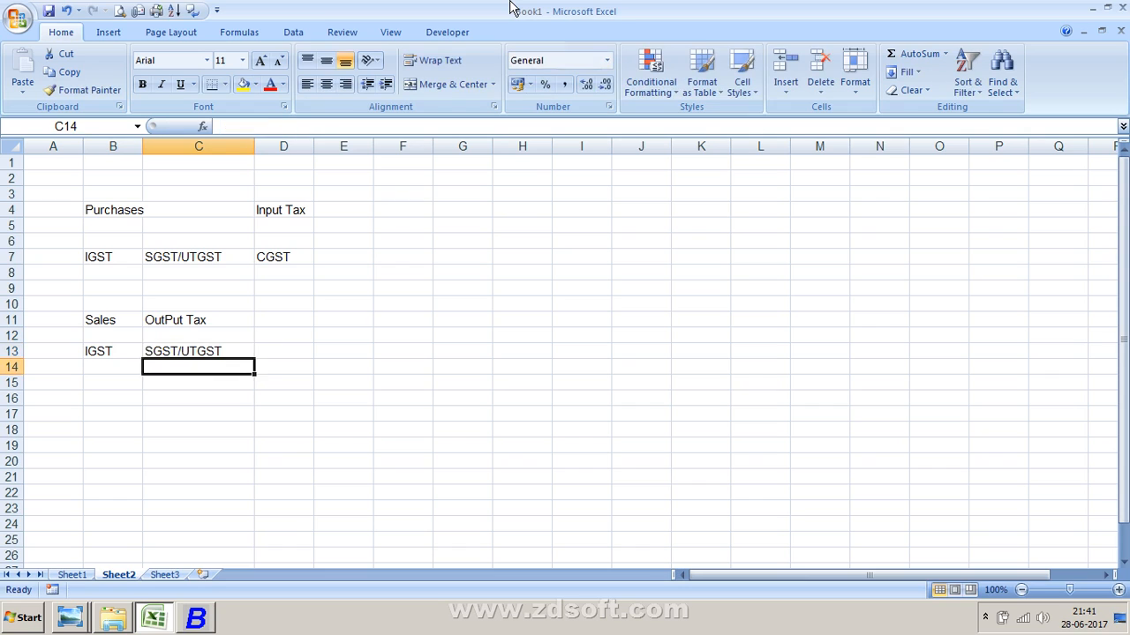
pyautogui.press('Up')
pyautogui.press('Right')
pyautogui.write('CGST')
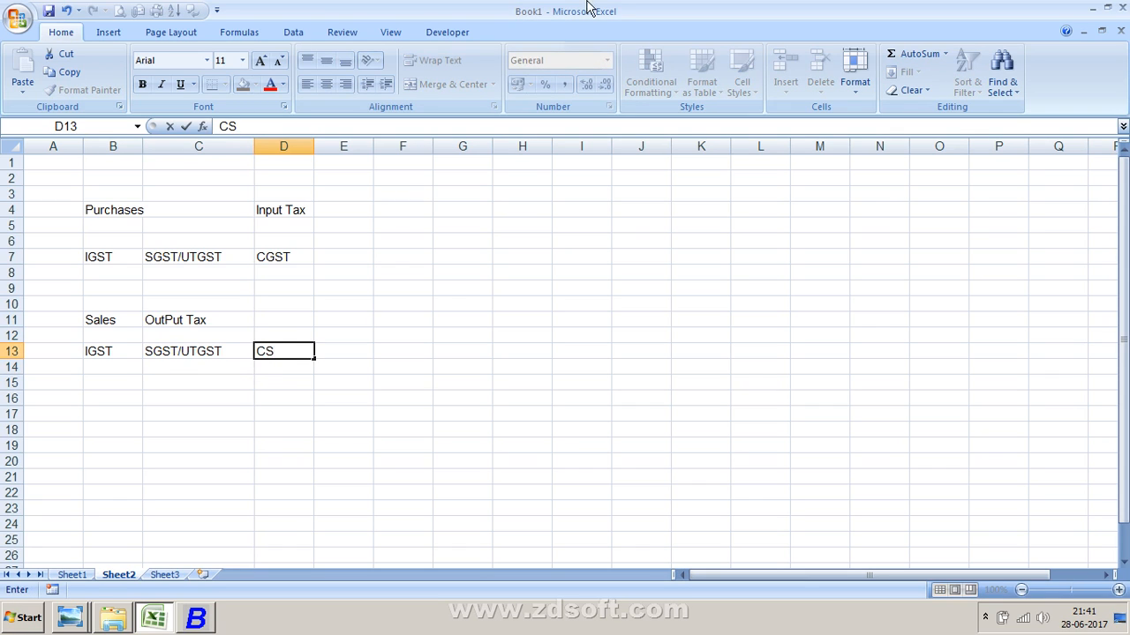
pyautogui.press('Return')
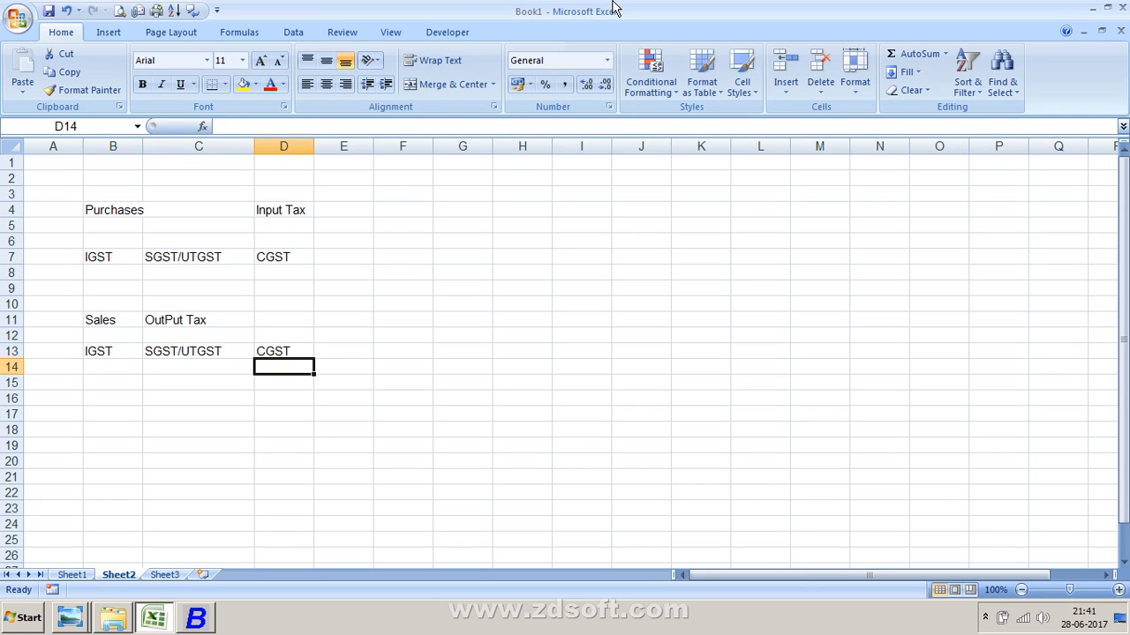
# - Highlight the output tax row B13:D13 and then the input tax row B7:D7
pyautogui.press('Up')
pyautogui.press('Left')
pyautogui.press('Left')
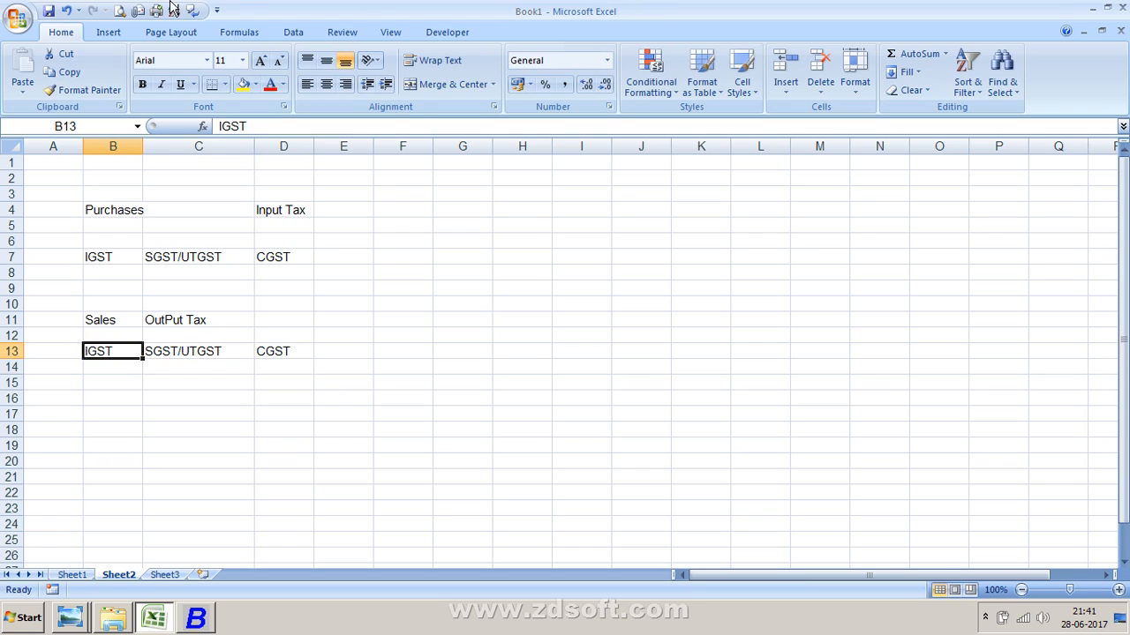
pyautogui.moveTo(96, 353); pyautogui.dragTo(261, 347)
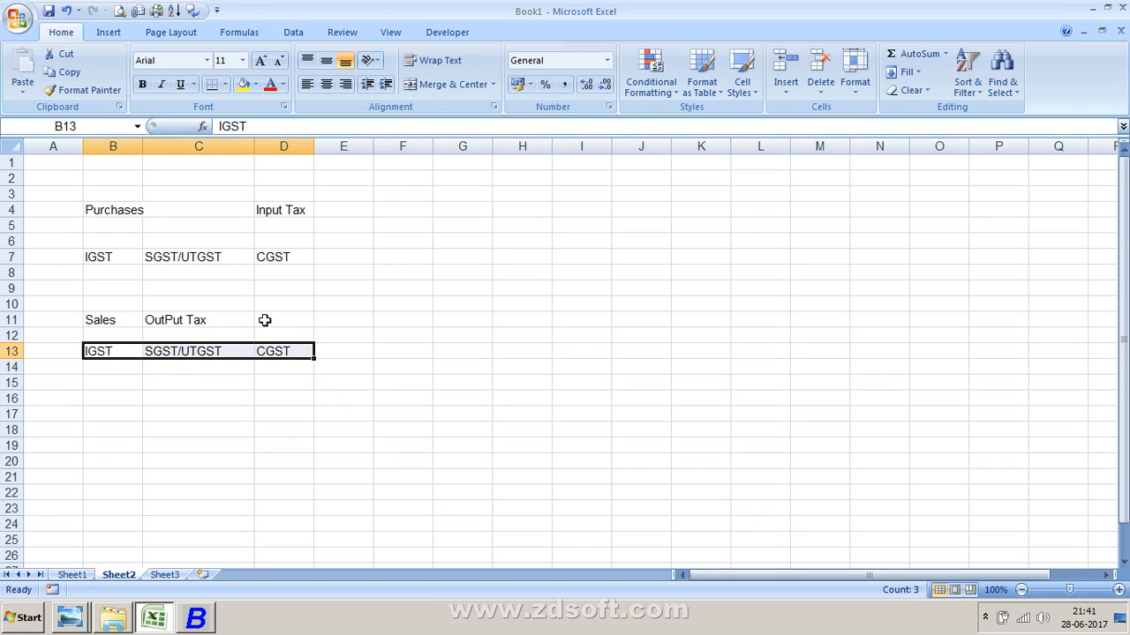
pyautogui.click(115, 286)
pyautogui.click(113, 256)
pyautogui.moveTo(113, 256); pyautogui.dragTo(305, 254)
pyautogui.click(194, 291)
pyautogui.click(108, 262)
pyautogui.click(104, 272)
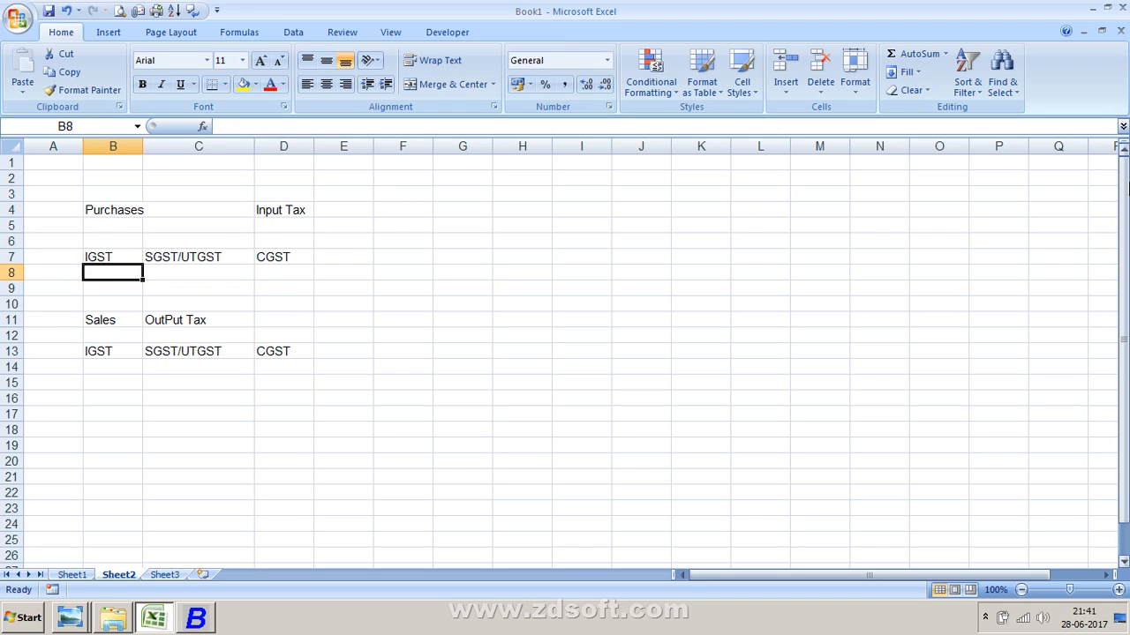
# - Enter 1000000 as the purchase IGST amount in cell B8
pyautogui.write('100000')
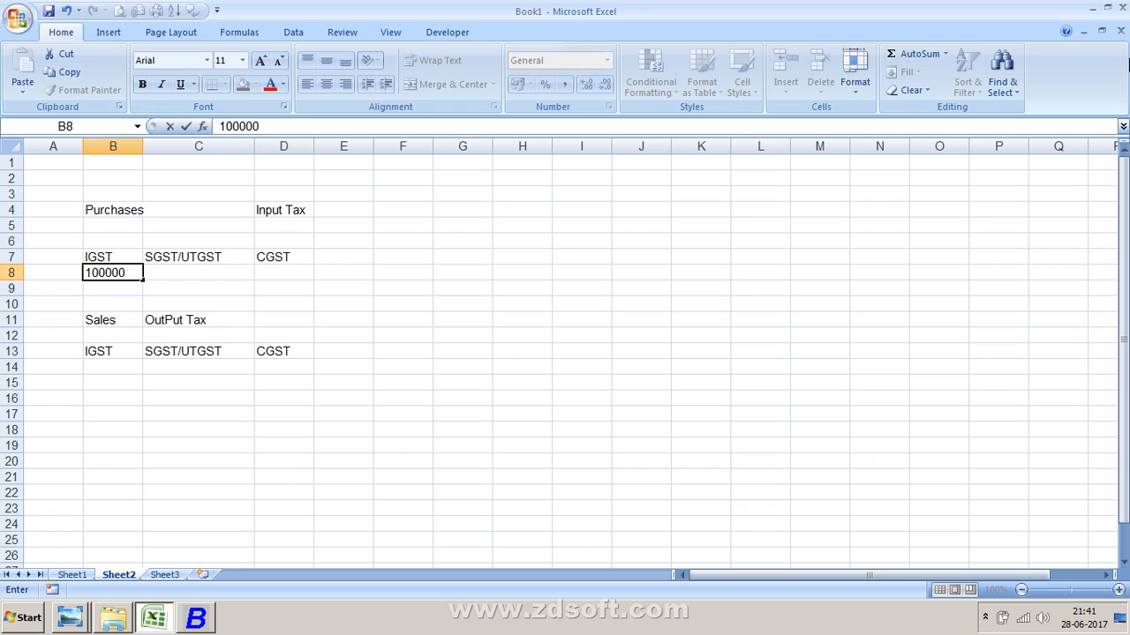
pyautogui.write('0')
pyautogui.press('Return')
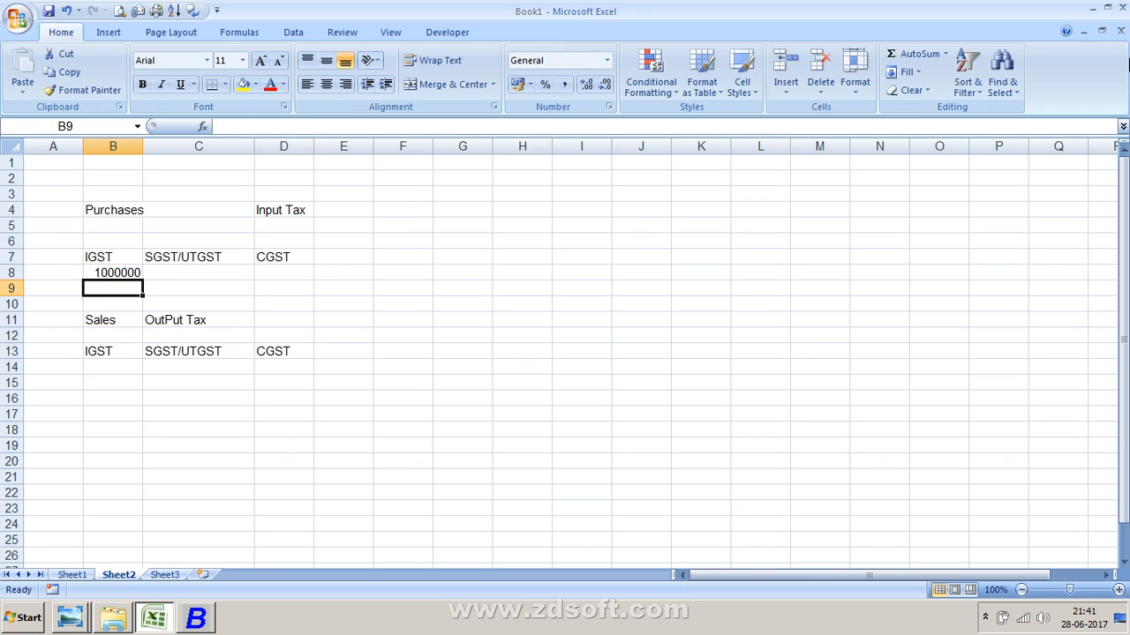
pyautogui.press('Down')
pyautogui.press('Down')
pyautogui.press('Down')
pyautogui.press('Down')
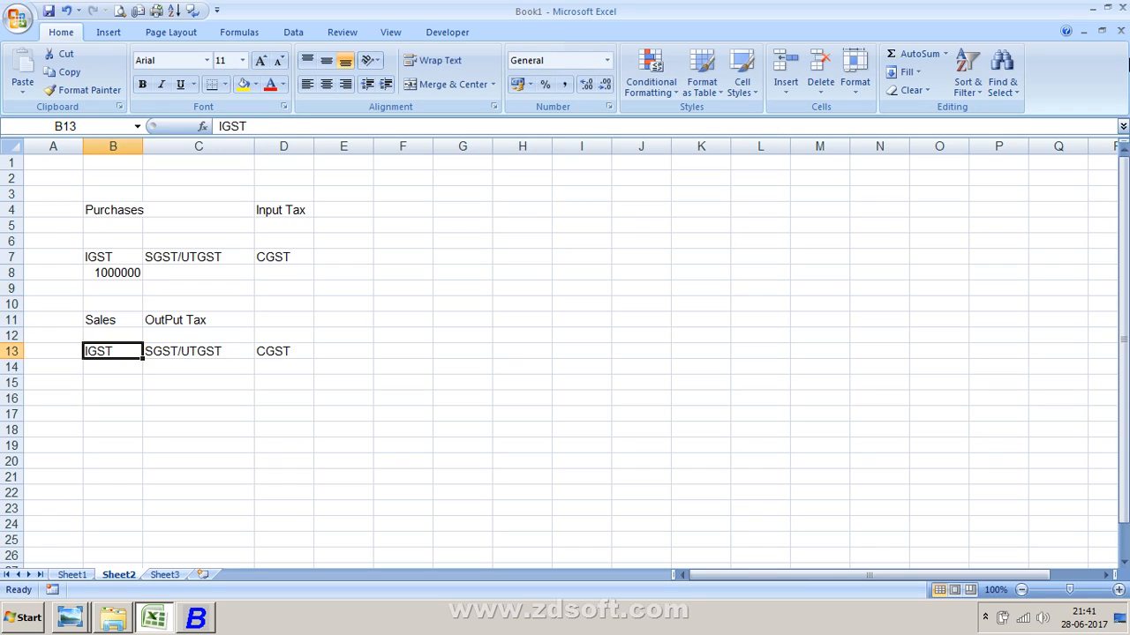
pyautogui.press('Up')
pyautogui.press('Up')
pyautogui.press('Up')
pyautogui.press('Up')
pyautogui.press('Up')
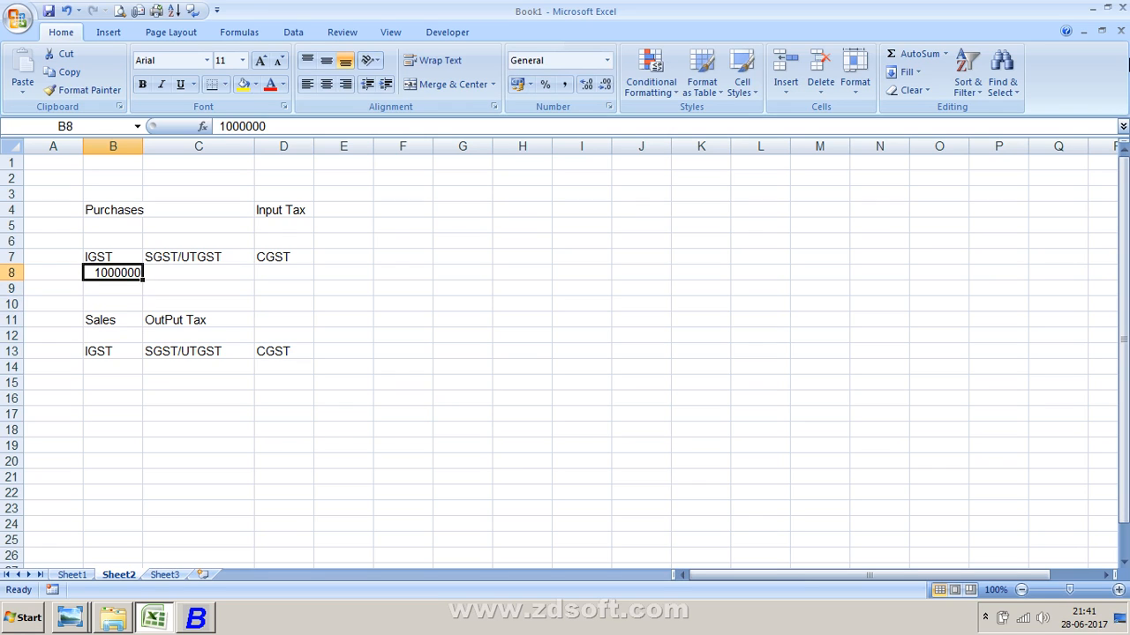
# - Enter 50000 in cells C8 and D8 for the SGST/UTGST and CGST input tax amounts
pyautogui.press('Right')
pyautogui.write('50000')
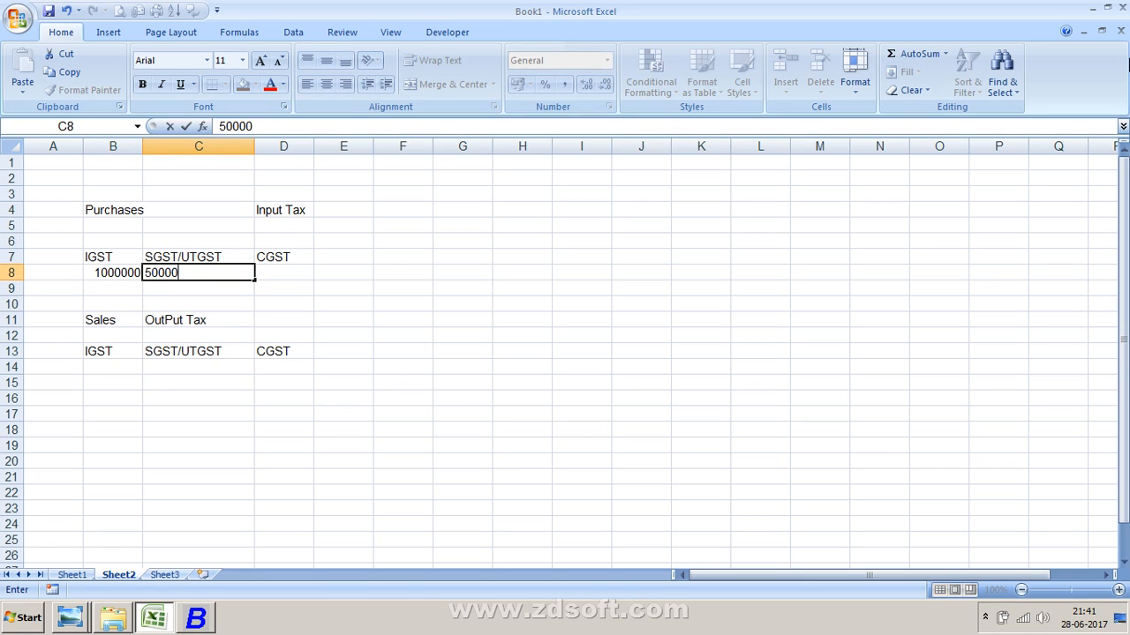
pyautogui.press('Return')
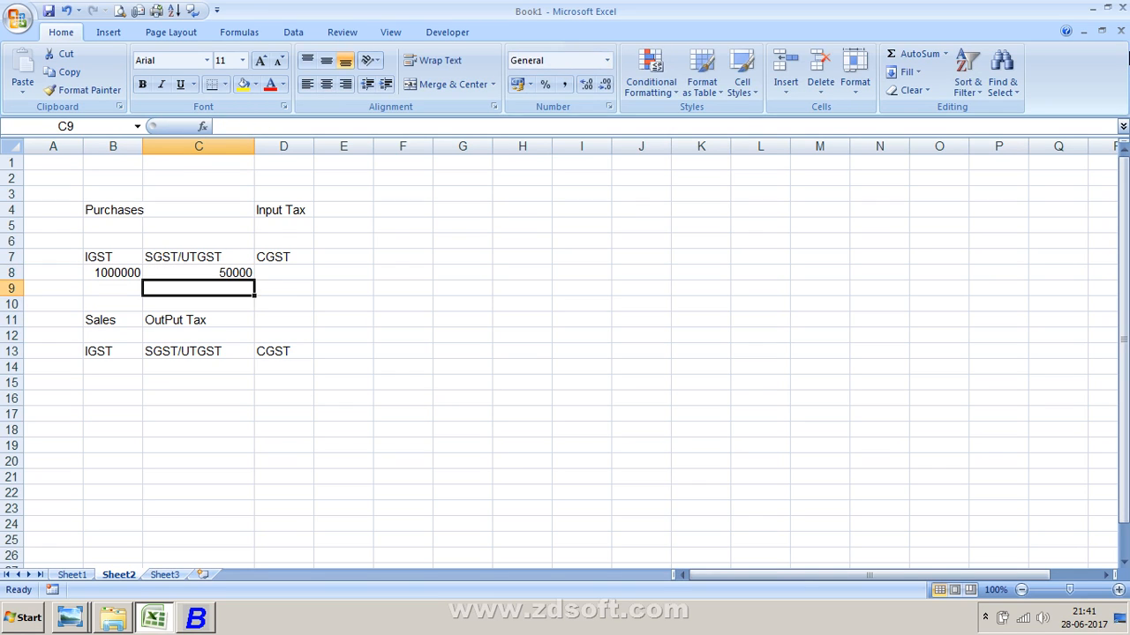
pyautogui.press('Up')
pyautogui.press('Right')
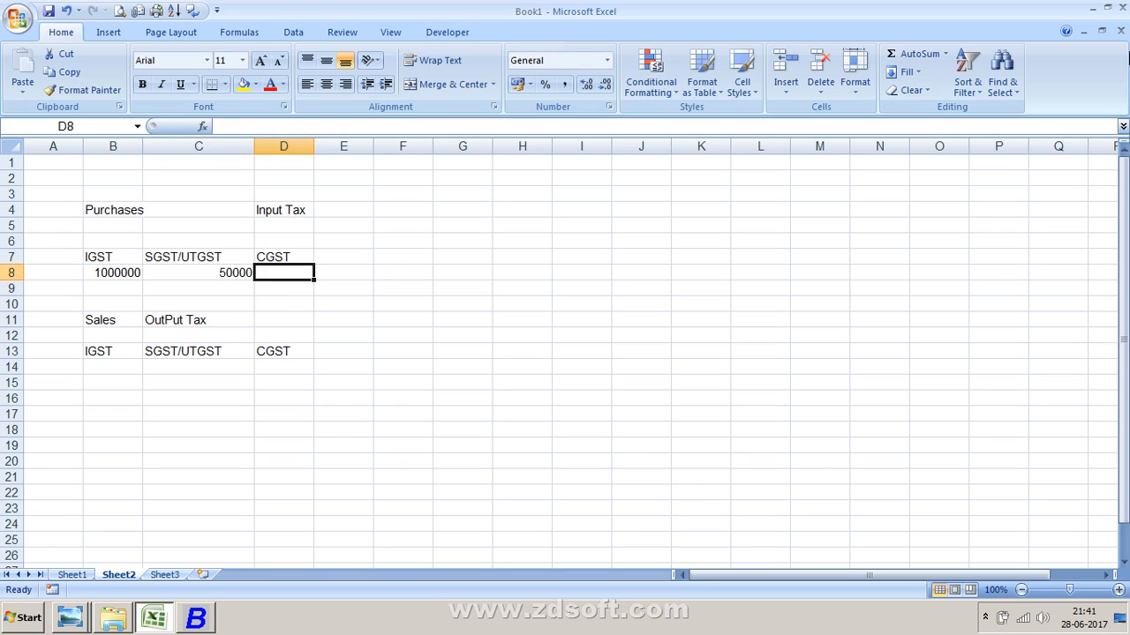
pyautogui.write('50000')
pyautogui.press('Return')
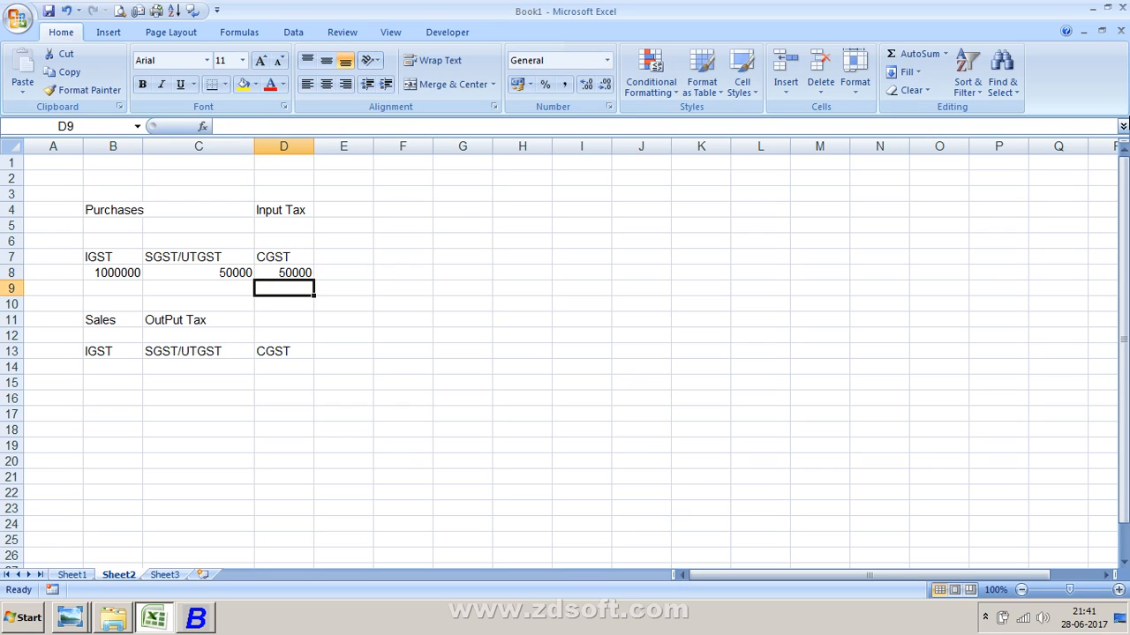
# - Enter 150000 as the sales IGST amount in cell B14
pyautogui.press('Down')
pyautogui.press('Down')
pyautogui.press('Down')
pyautogui.press('Down')
pyautogui.press('Left')
pyautogui.press('Left')
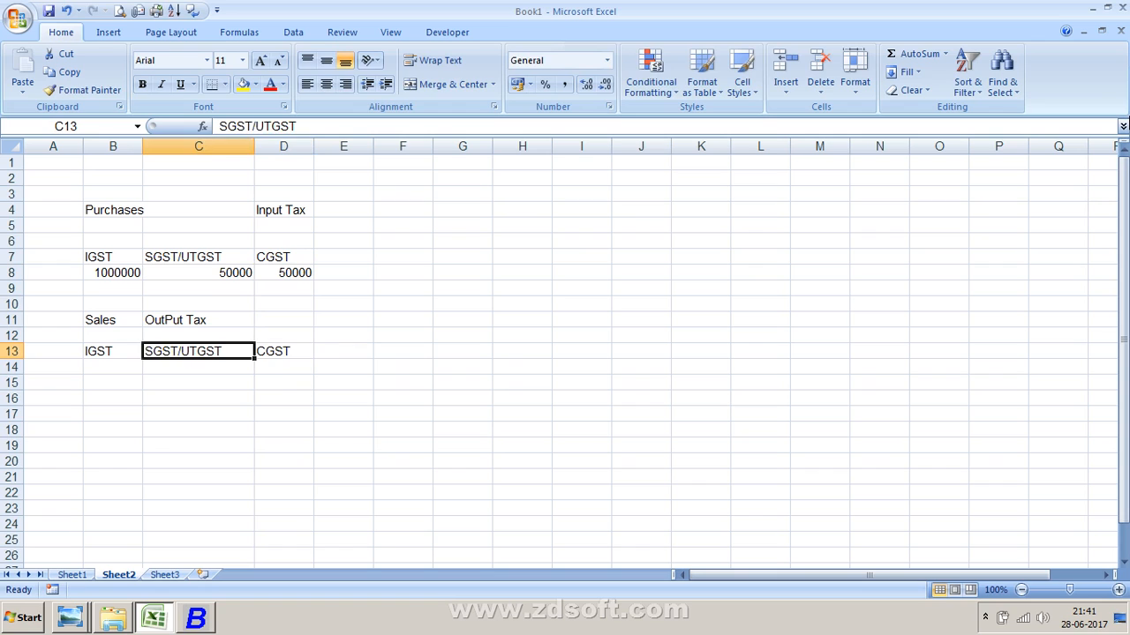
pyautogui.press('Down')
pyautogui.write('150000')
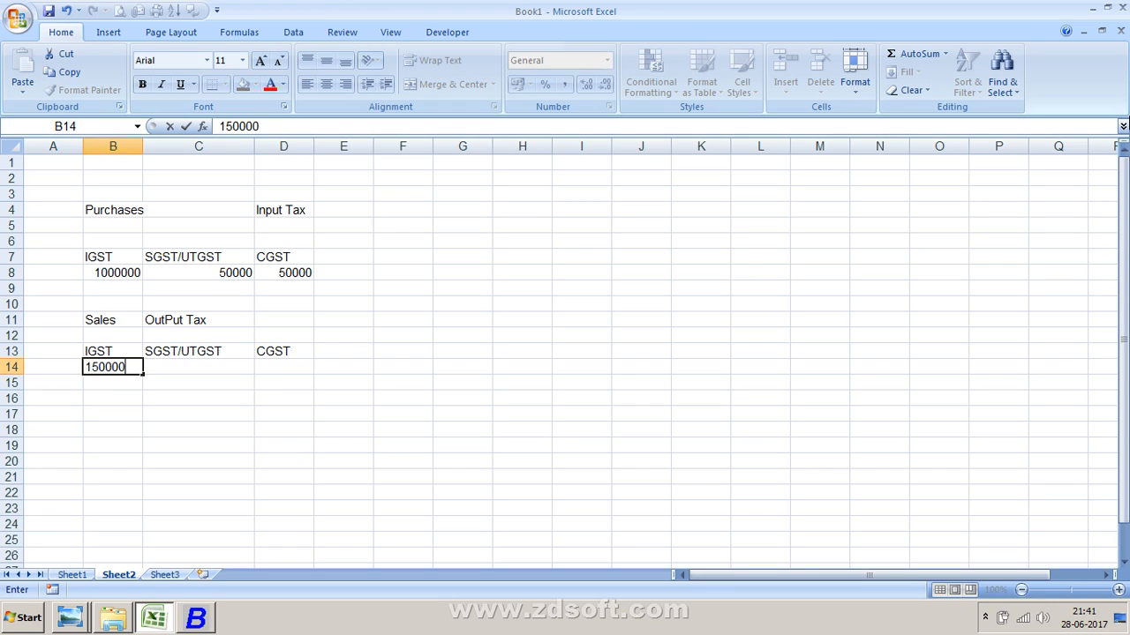
pyautogui.press('Return')
# - Enter 80000 in cells C14 and D14 for the SGST/UTGST and CGST output tax amounts
pyautogui.press('Up')
pyautogui.press('Right')
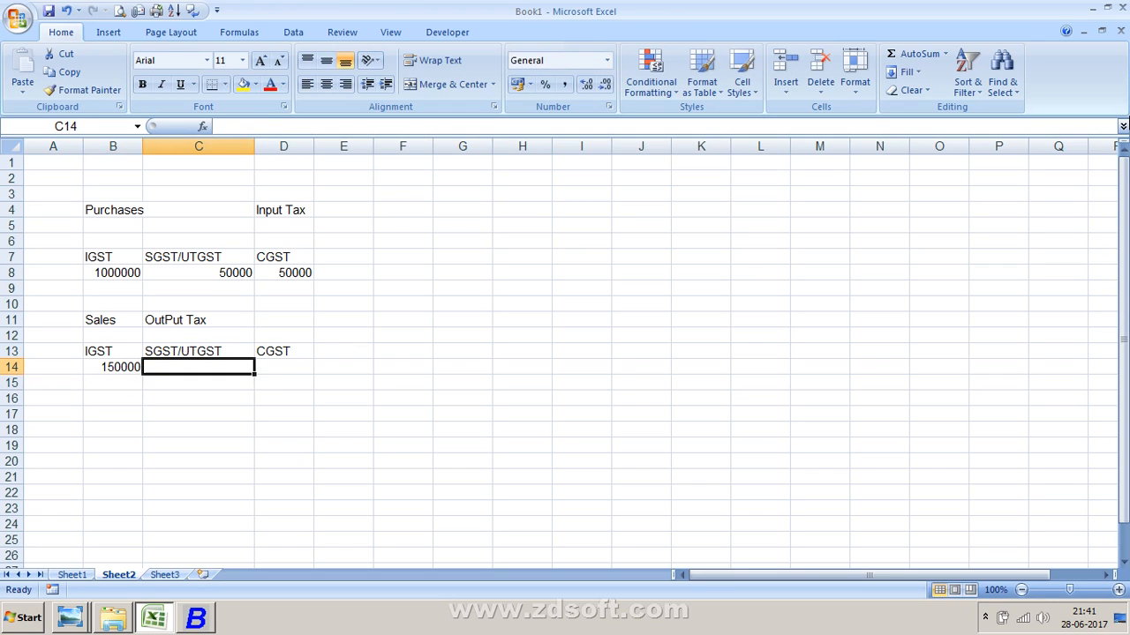
pyautogui.write('580000')
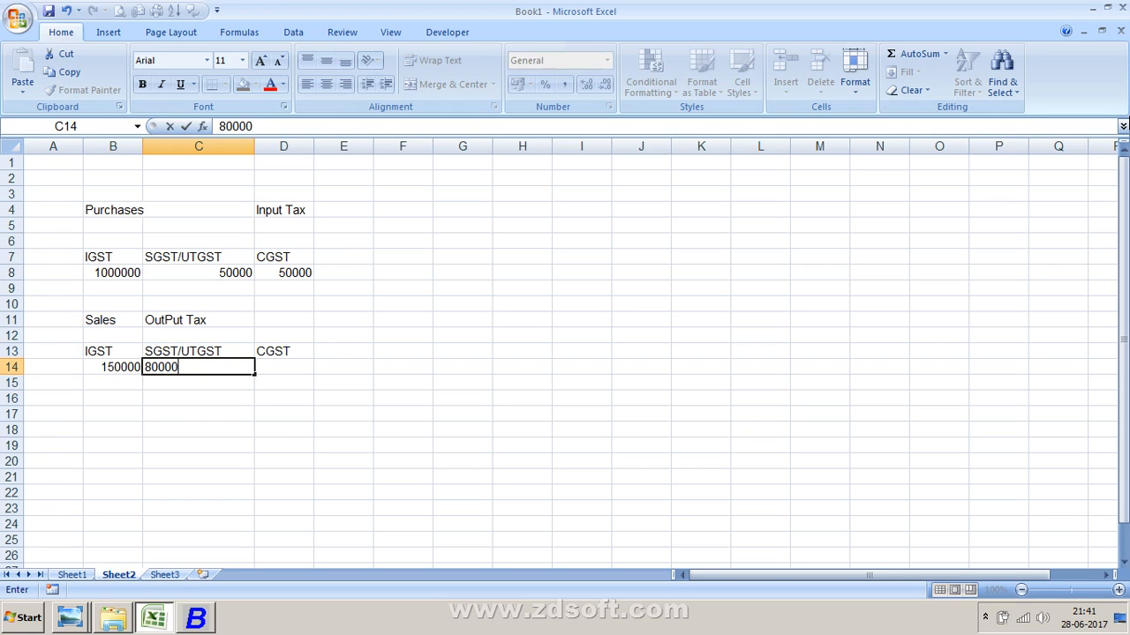
pyautogui.press('Return')
pyautogui.click(283, 367)
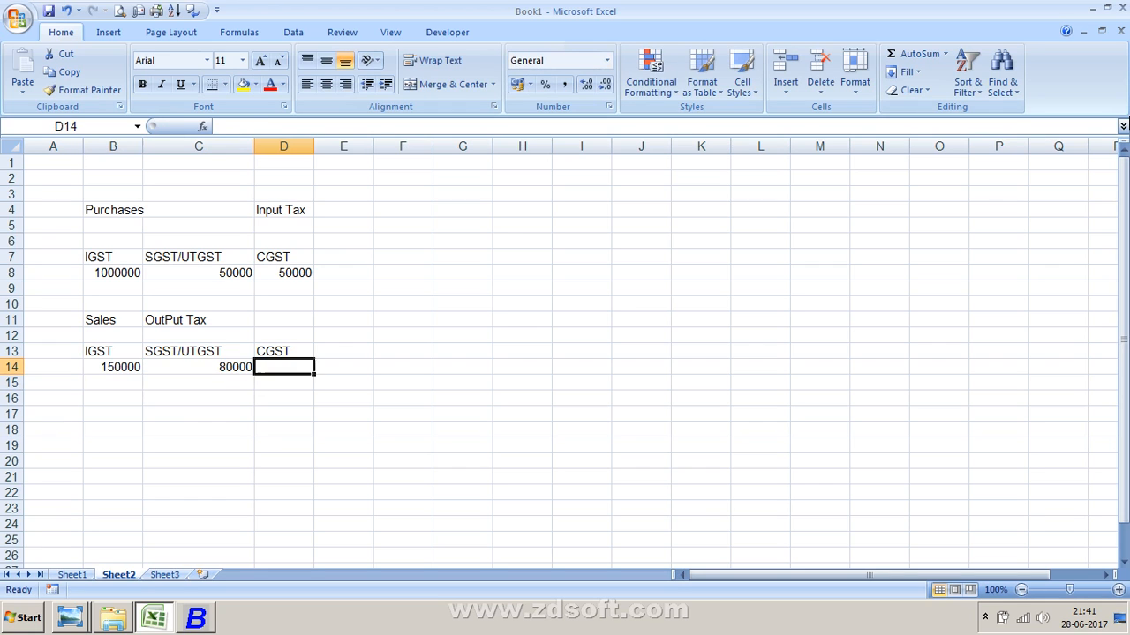
pyautogui.write('80000')
pyautogui.press('Return')
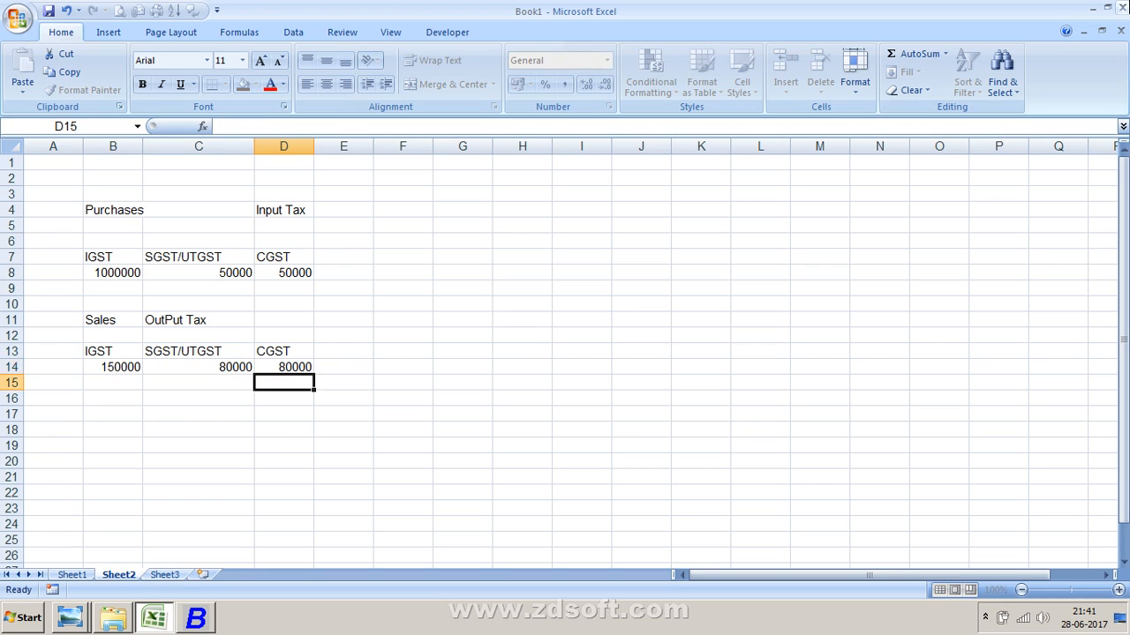
# - Enter the label Net Tax in cell G18
pyautogui.press('Left')
pyautogui.press('Left')
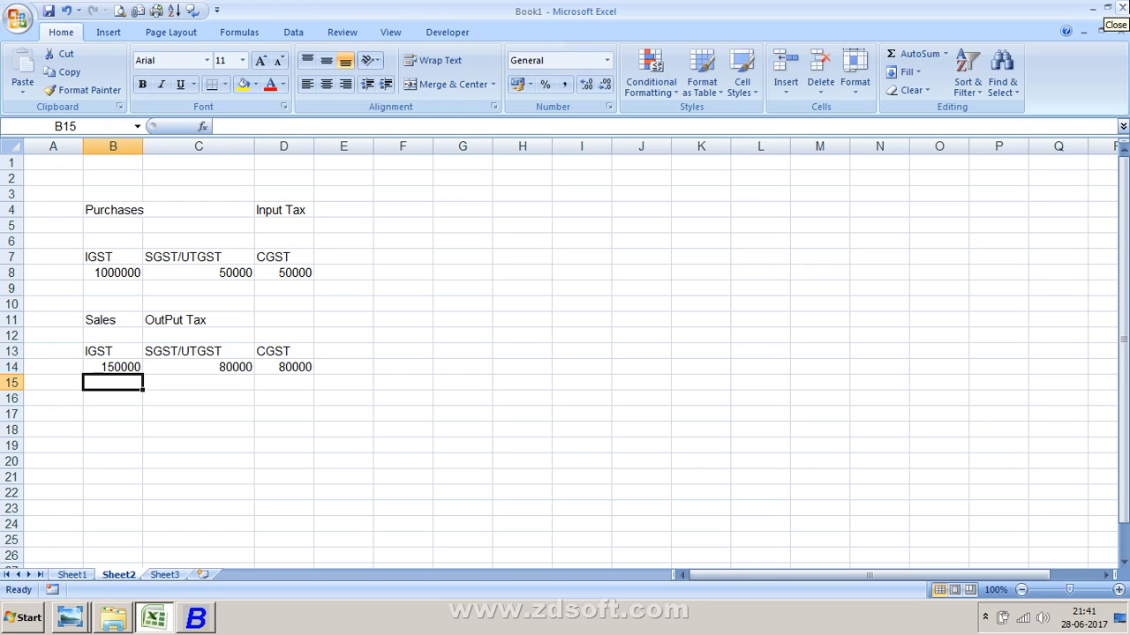
pyautogui.press('Down')
pyautogui.press('Down')
pyautogui.press('Down')
pyautogui.press('Right')
pyautogui.press('Right')
pyautogui.press('Right')
pyautogui.press('Right')
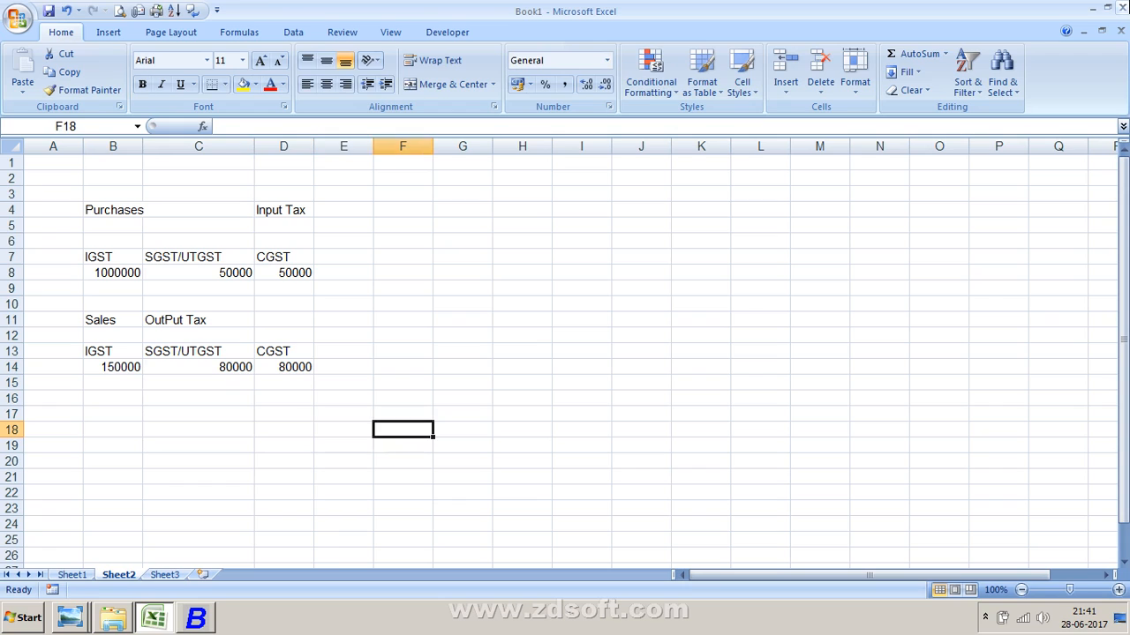
pyautogui.press('Right')
pyautogui.write('nN')
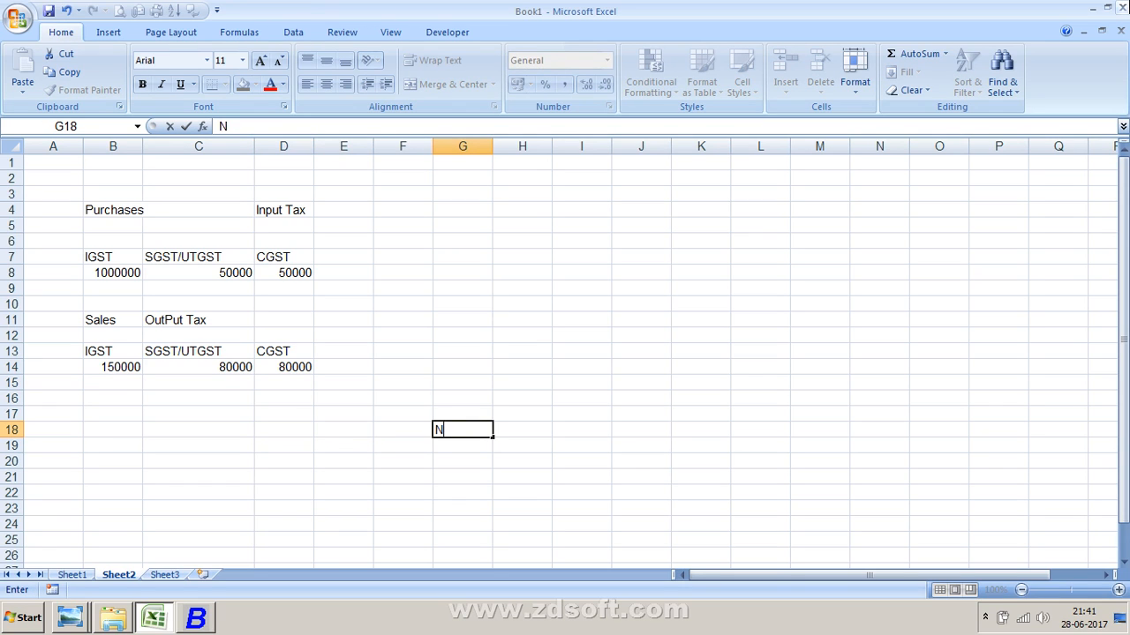
pyautogui.write('et TAX')
pyautogui.press('BackSpace')
pyautogui.press('BackSpace')
pyautogui.write('ax')
pyautogui.press('Return')
pyautogui.click(522, 430)
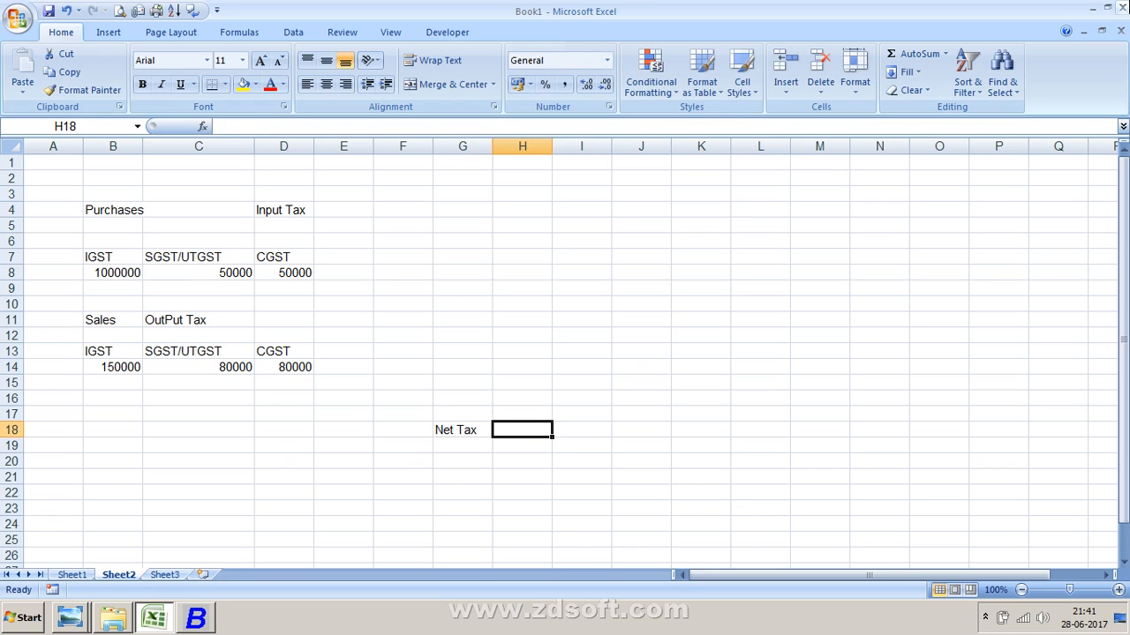
pyautogui.write('Purchases a')
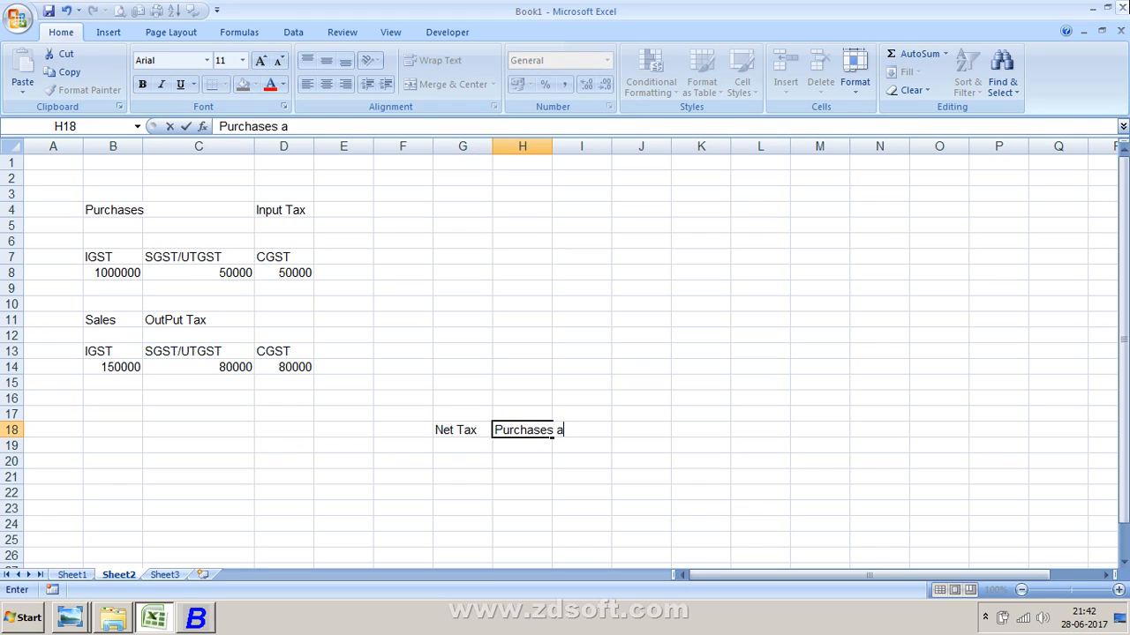
pyautogui.write(' ta')
pyautogui.press('BackSpace')
pyautogui.press('BackSpace')
pyautogui.press('BackSpace')
pyautogui.press('BackSpace')
pyautogui.press('BackSpace')
pyautogui.press('BackSpace')
pyautogui.press('BackSpace')
pyautogui.press('BackSpace')
pyautogui.press('BackSpace')
pyautogui.press('BackSpace')
pyautogui.press('BackSpace')
pyautogui.press('BackSpace')
pyautogui.press('Escape')
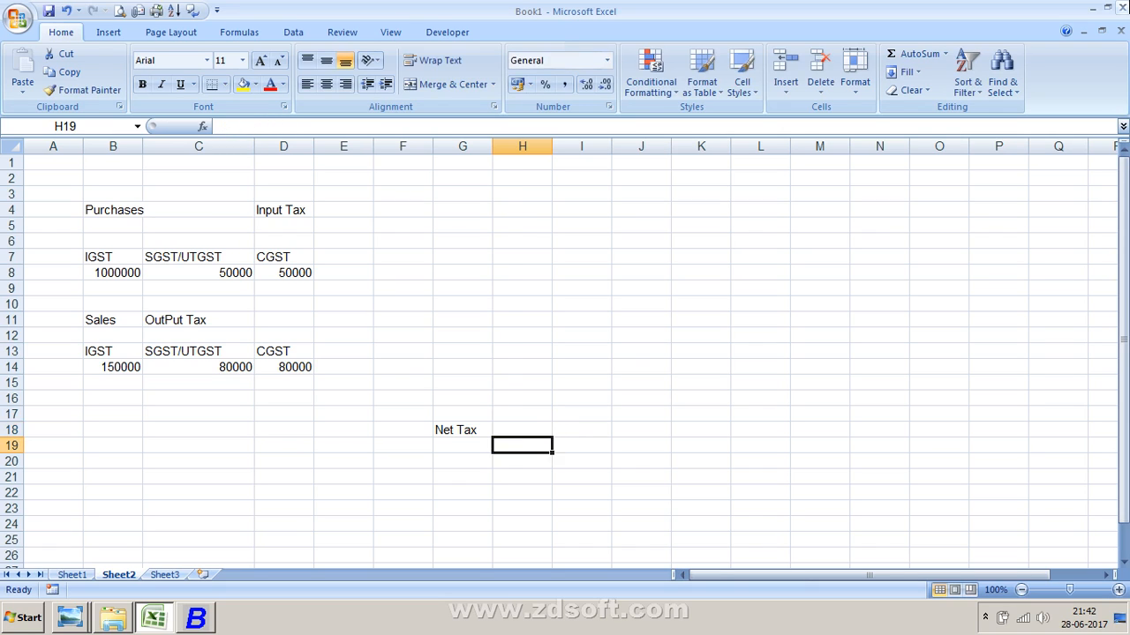
# - Enter = in cell H18 and the text Purchases Tax- Sales Tax in cell I18
pyautogui.write('=')
pyautogui.press('Tab')
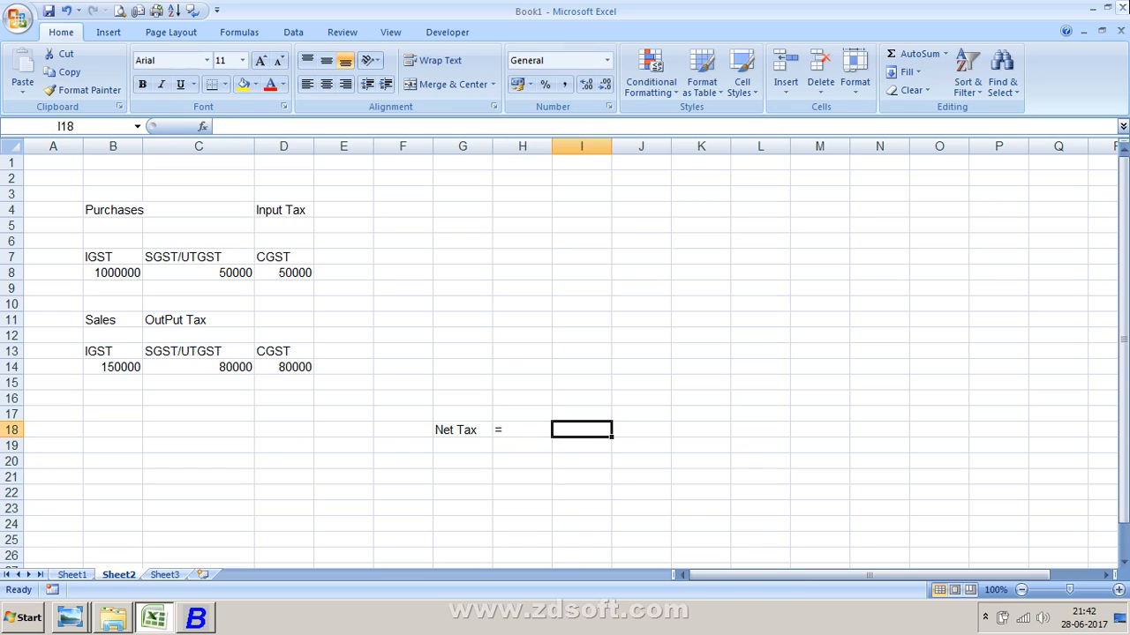
pyautogui.write('Purchh')
pyautogui.press('BackSpace')
pyautogui.press('BackSpace')
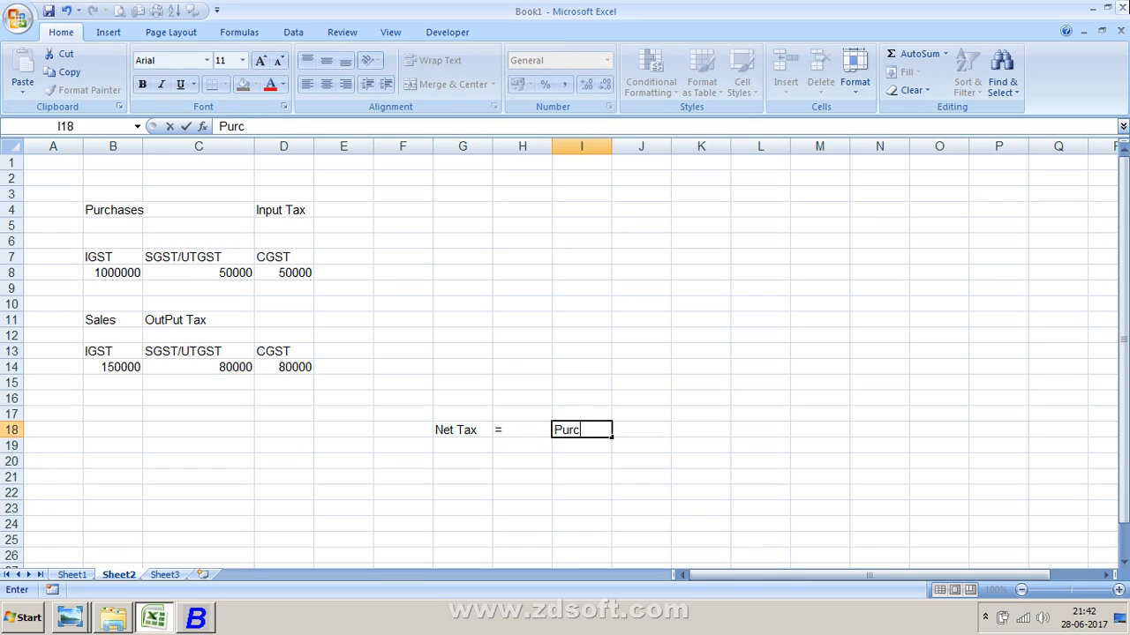
pyautogui.write('hases Tax- Sa')
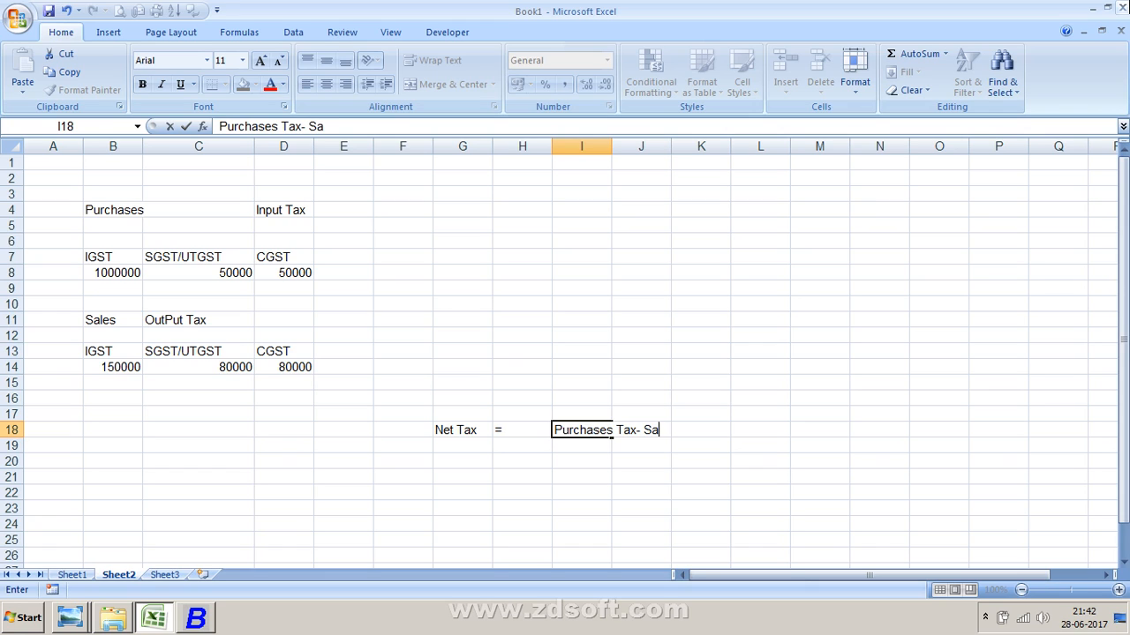
pyautogui.write('les Tas')
pyautogui.press('BackSpace')
pyautogui.write('x')
pyautogui.press('Return')
# - Enter the label Net Tax in cell G19
pyautogui.press('Left')
pyautogui.press('Left')
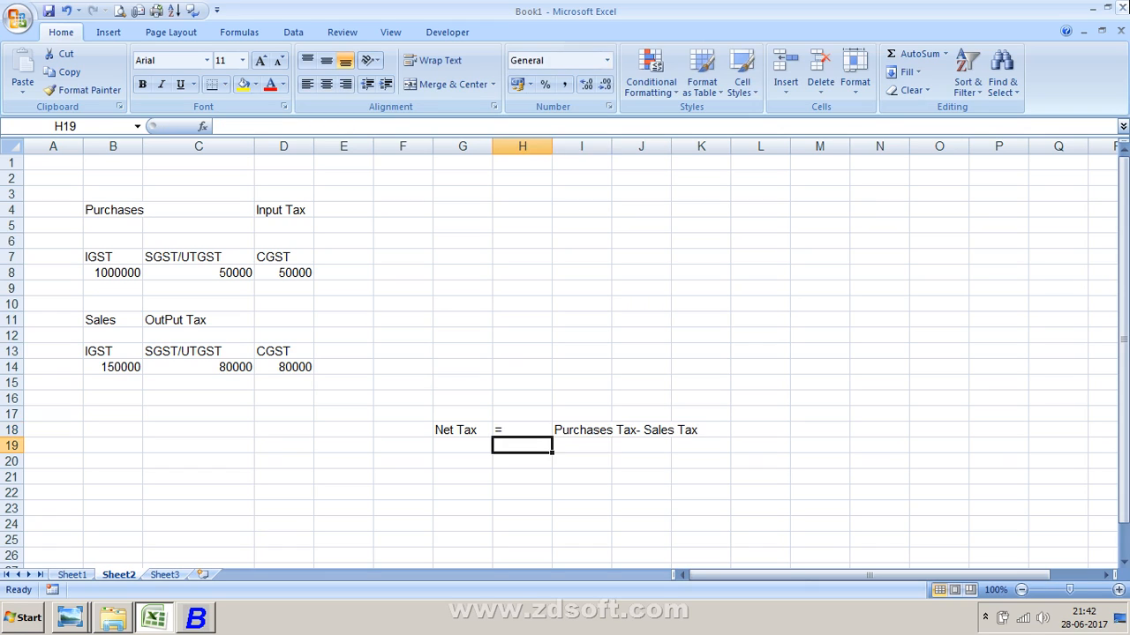
pyautogui.write('Net Tax')
pyautogui.press('Return')
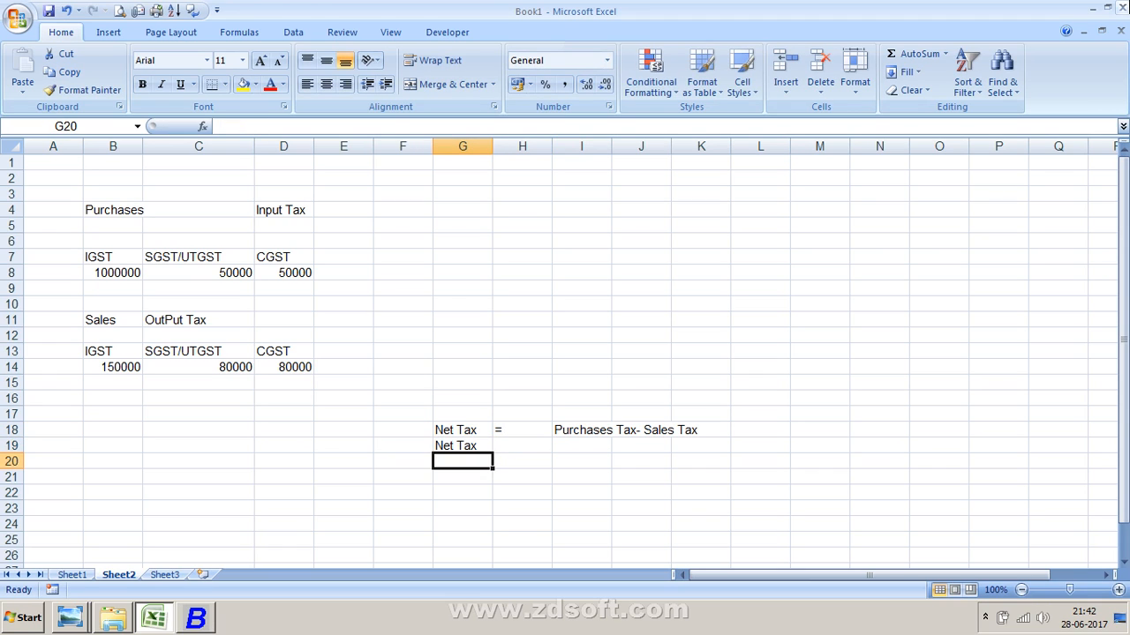
# - Enter 100000 as the IGST input tax in cell B15
pyautogui.press('Left')
pyautogui.press('Left')
pyautogui.press('Left')
pyautogui.press('Left')
pyautogui.press('Left')
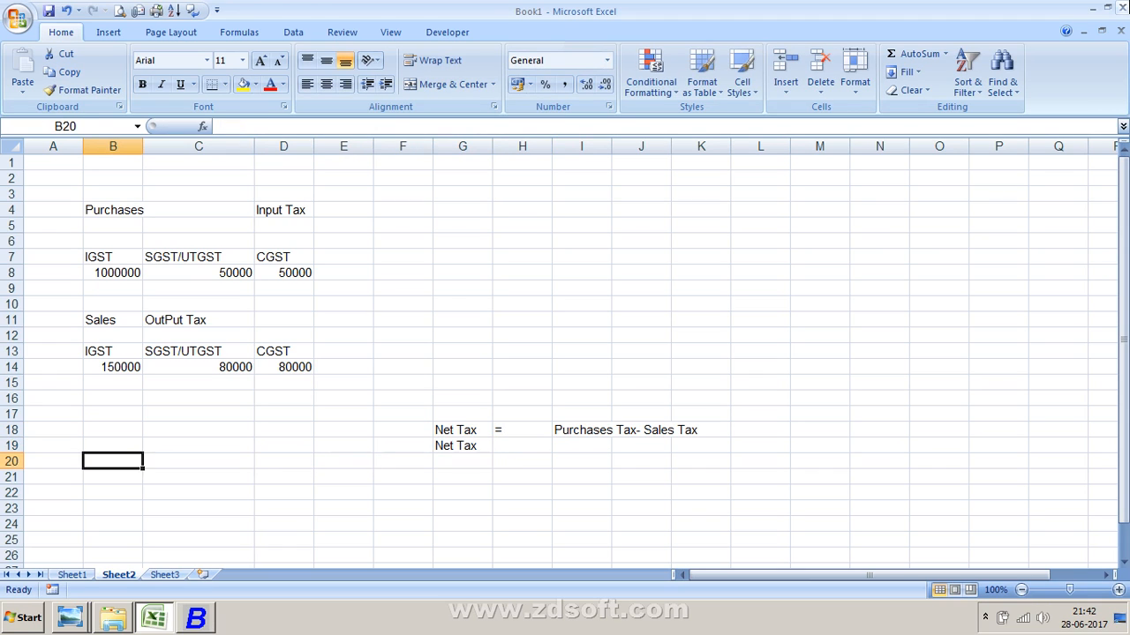
pyautogui.press('Up')
pyautogui.press('Up')
pyautogui.press('Up')
pyautogui.press('Up')
pyautogui.press('Up')
pyautogui.press('Up')
pyautogui.press('Up')
pyautogui.press('Up')
pyautogui.press('Up')
pyautogui.press('Up')
pyautogui.press('Up')
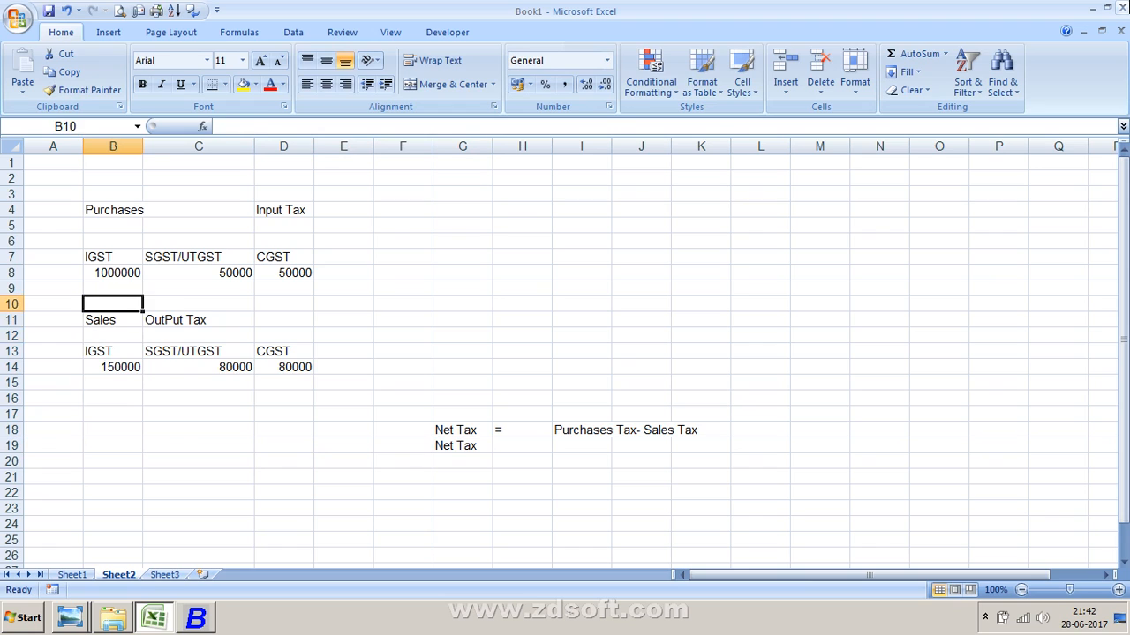
pyautogui.press('Down')
pyautogui.press('Down')
pyautogui.press('Down')
pyautogui.press('Down')
pyautogui.press('Down')
pyautogui.press('Down')
pyautogui.write('1')
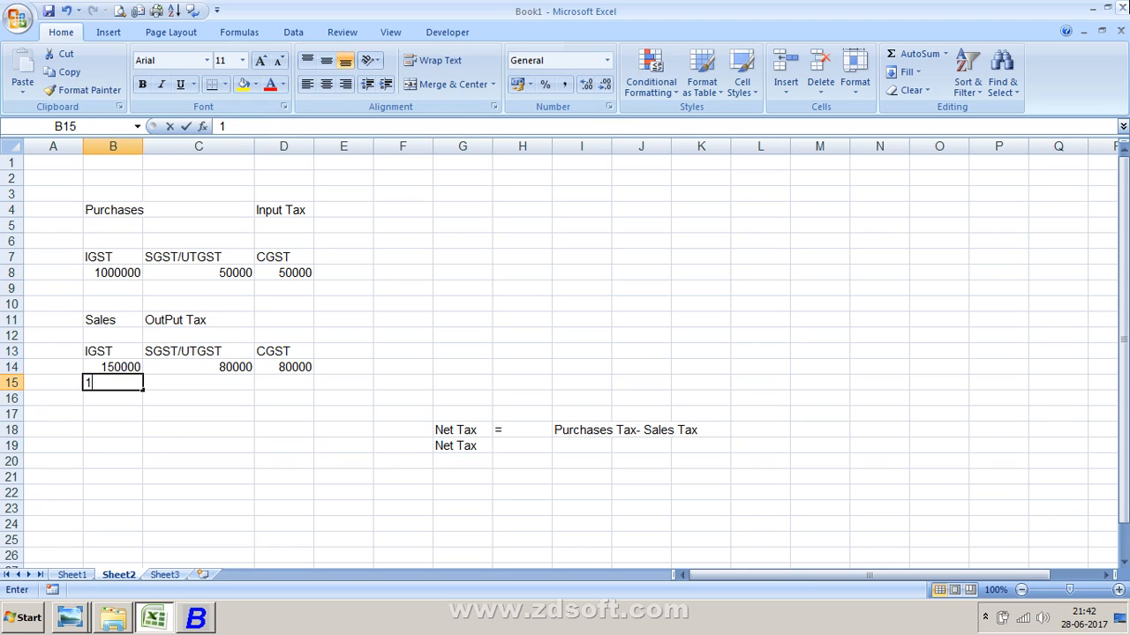
pyautogui.write('00000')
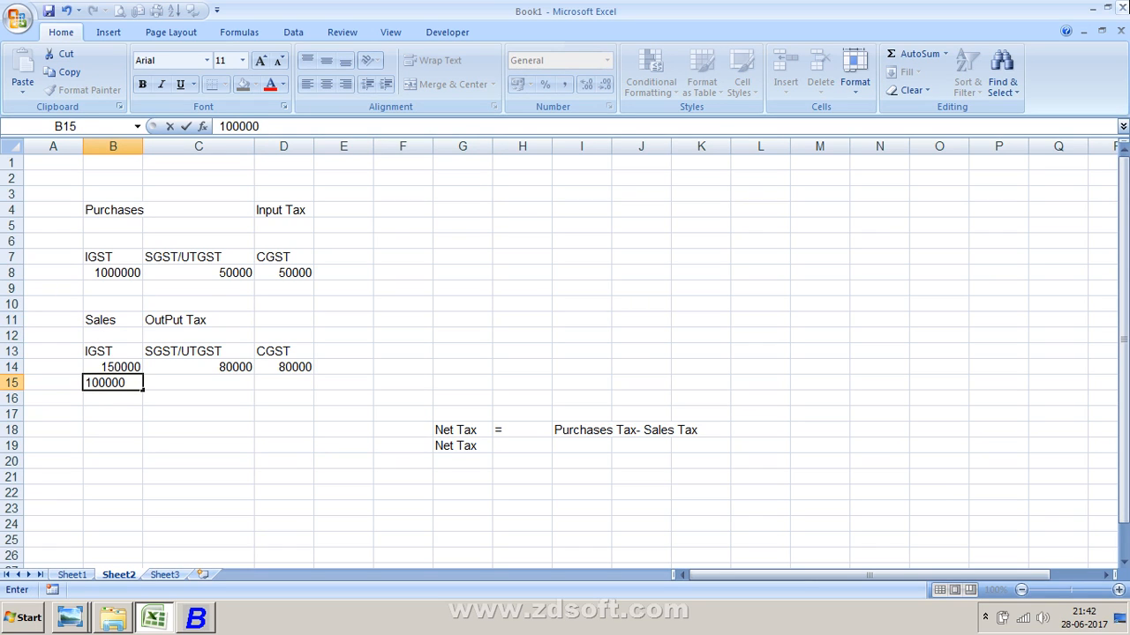
pyautogui.press('Return')
# - Enter the formula =B14-B15 in cell B16 to compute the net IGST
pyautogui.write('=')
pyautogui.press('Up')
pyautogui.press('Up')
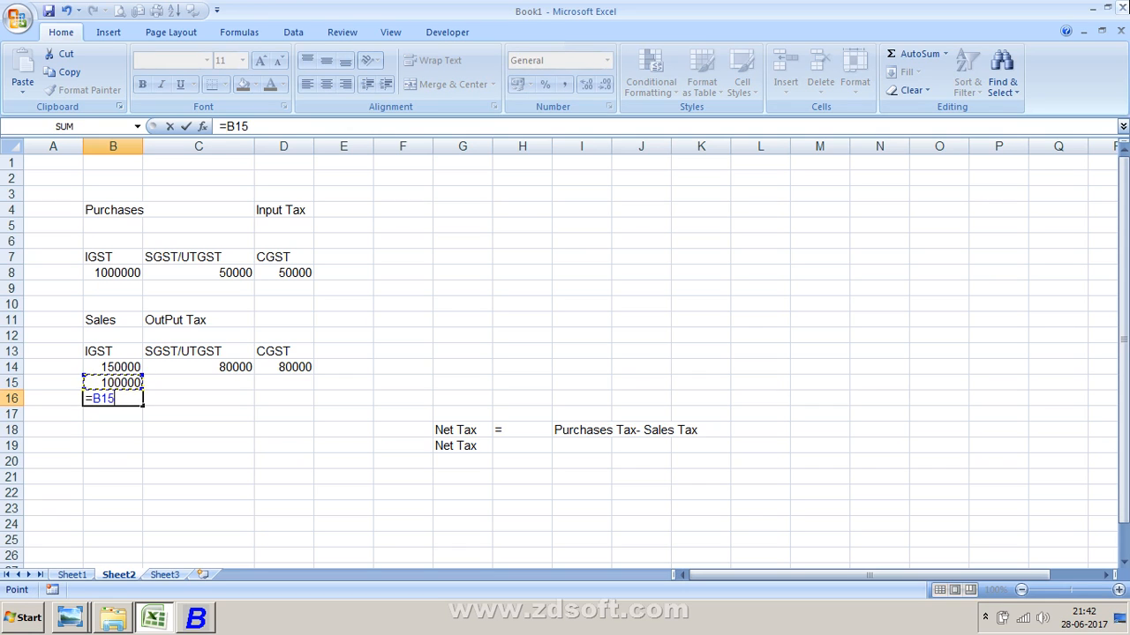
pyautogui.write('-')
pyautogui.press('Up')
pyautogui.press('Return')
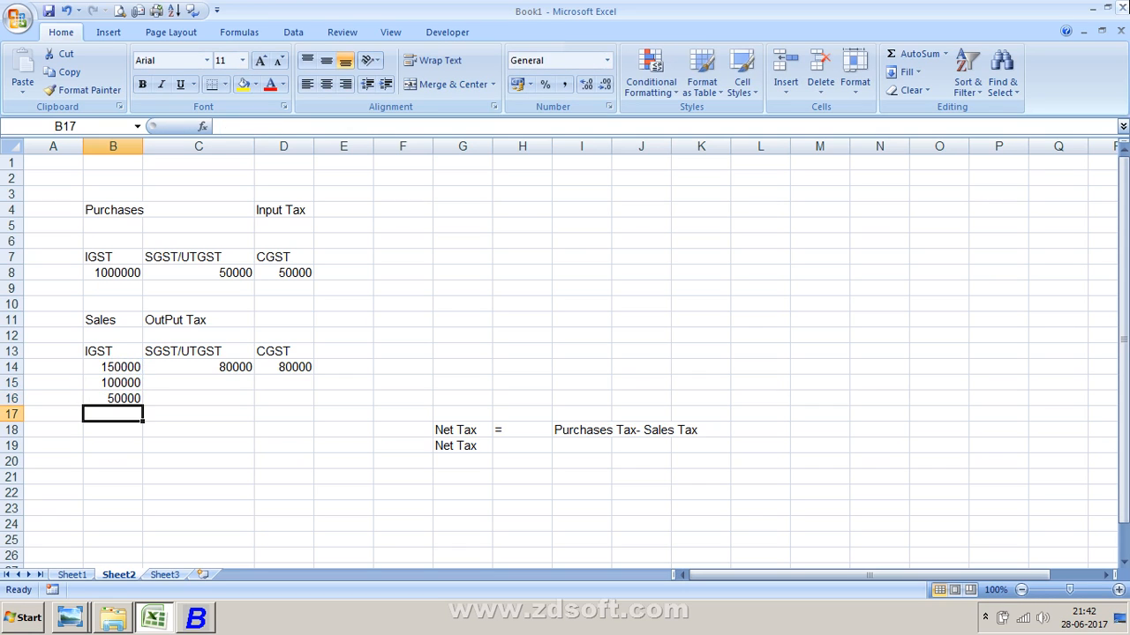
# - Enter 50000 in cells C15 and D15 for the SGST/UTGST and CGST input tax
pyautogui.press('Up')
pyautogui.press('Up')
pyautogui.press('Right')
pyautogui.write('50000')
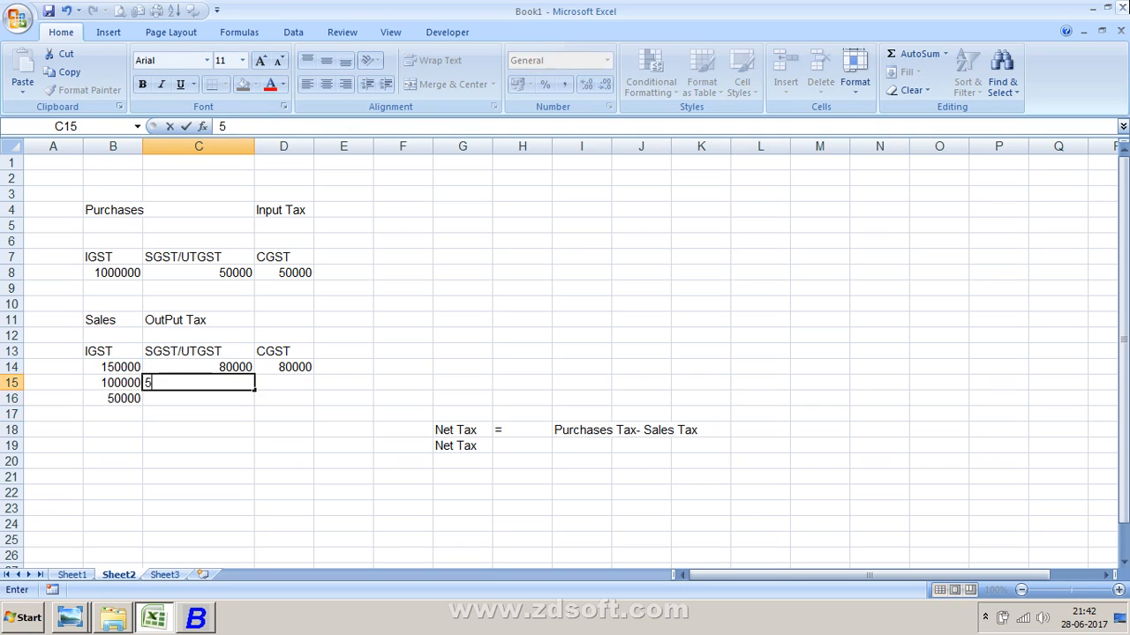
pyautogui.press('Return')
pyautogui.press('Up')
pyautogui.press('Right')
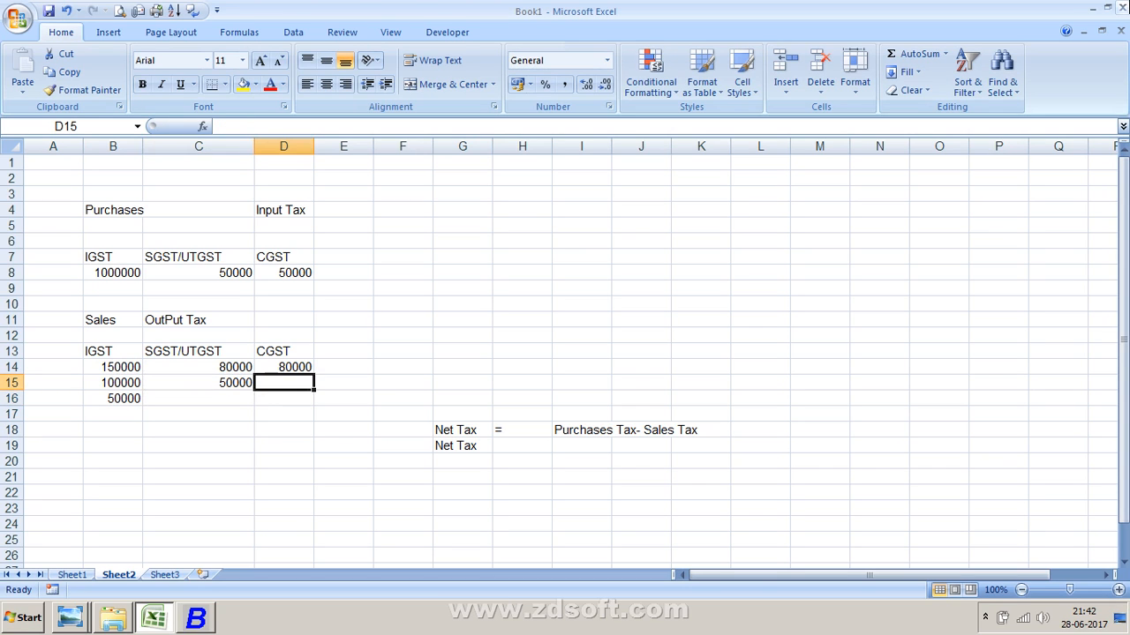
pyautogui.write('50000')
pyautogui.press('Return')
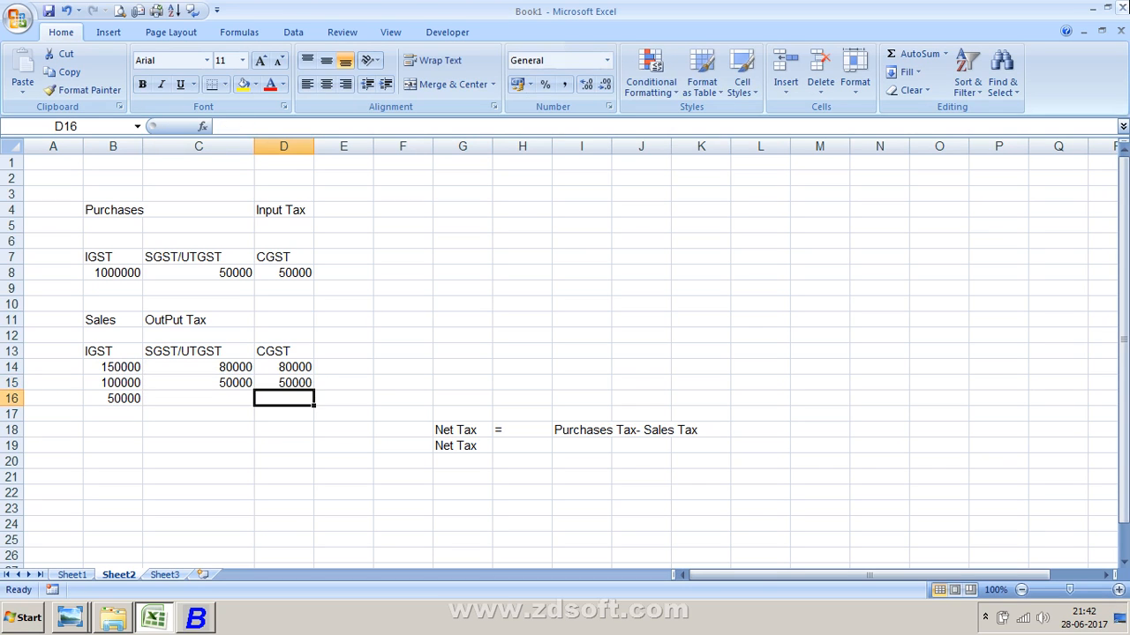
# - Fill the net IGST formula from B16 across to C16 and D16
pyautogui.press('Left')
pyautogui.press('Left')
pyautogui.hotkey('shift', 'Right')
pyautogui.hotkey('shift', 'Right')
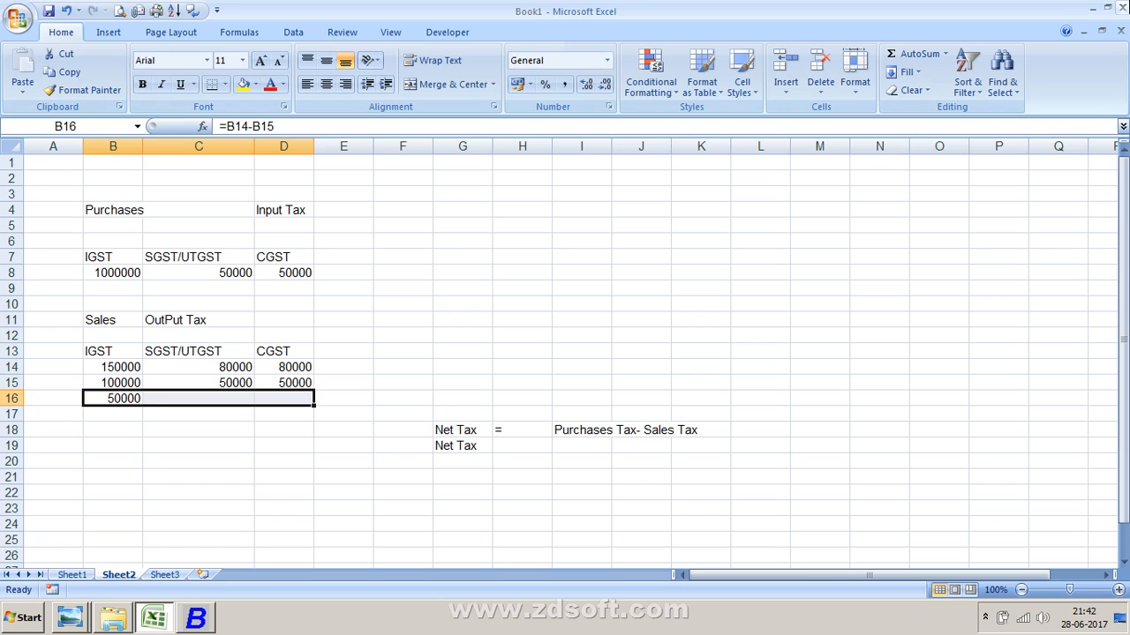
pyautogui.hotkey('ctrl', 'r')
pyautogui.click(112, 413)
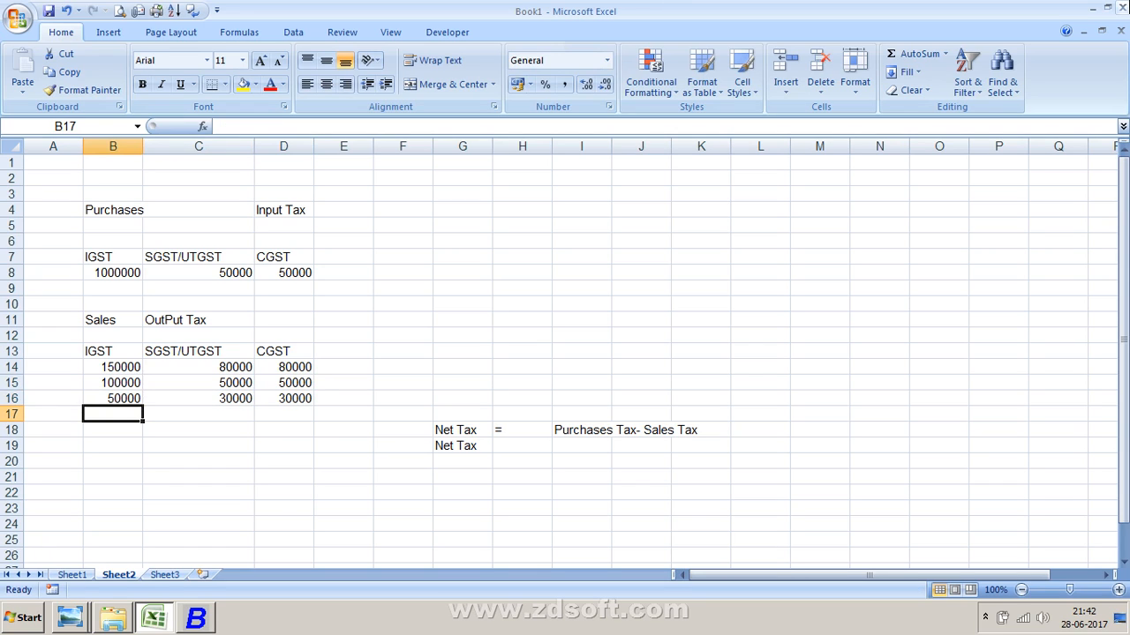
# - Total row 16 in cell E16 with AutoSum
pyautogui.press('Right')
pyautogui.press('Right')
pyautogui.press('Up')
pyautogui.press('Right')
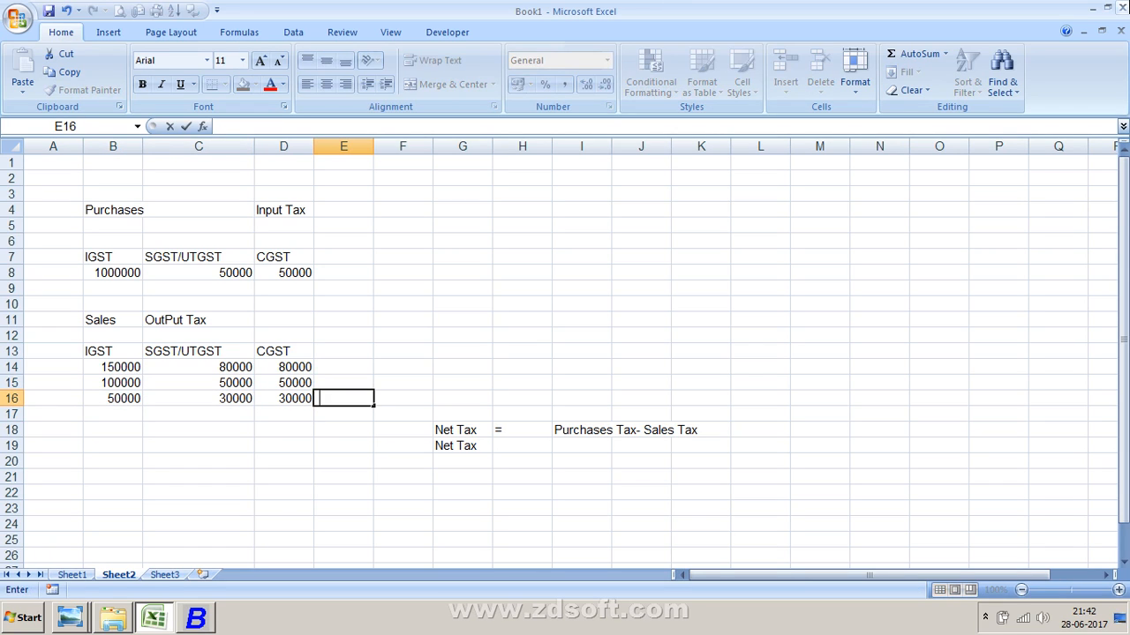
pyautogui.hotkey('alt', '=')
pyautogui.write('4')
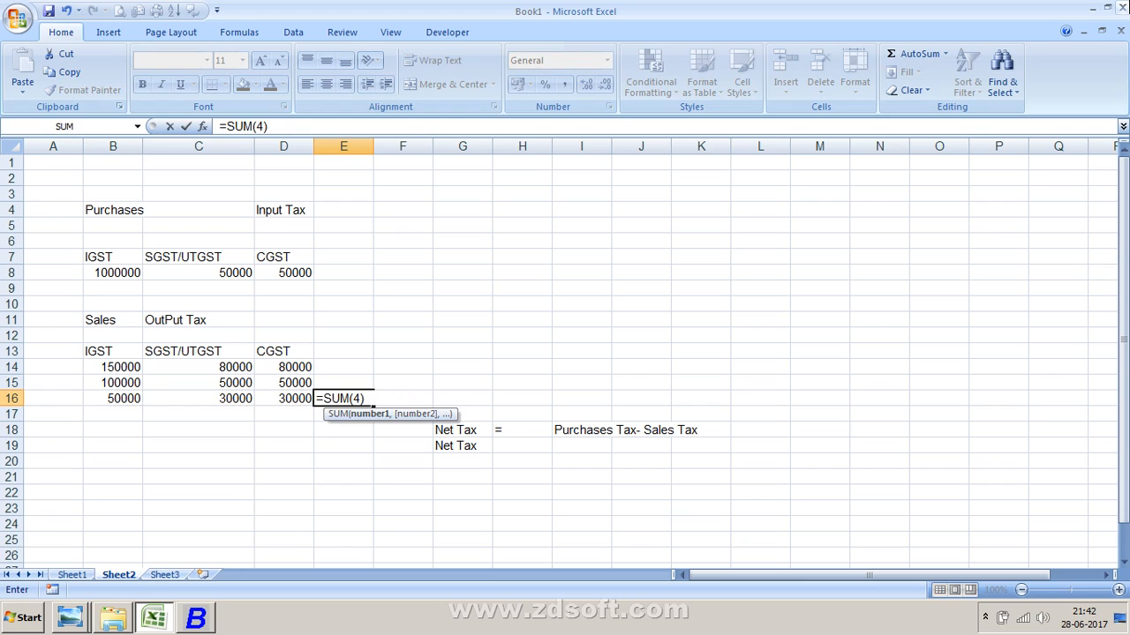
pyautogui.press('Escape')
pyautogui.hotkey('alt', '=')
pyautogui.press('Return')
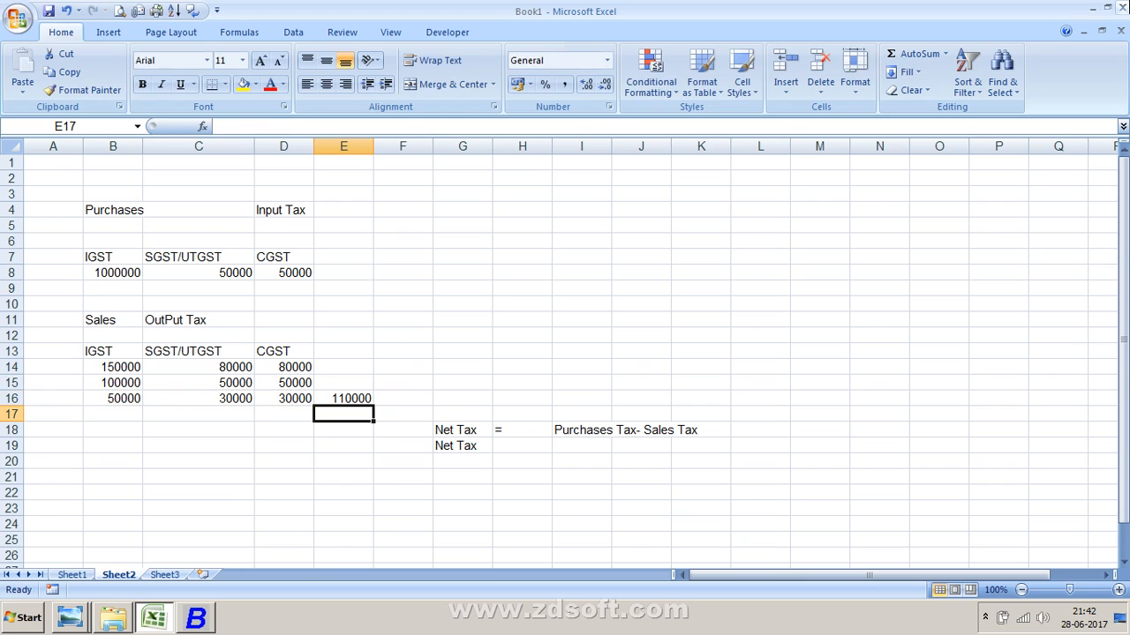
# - Clear the input tax and net tax rows, cells B15 through E16
pyautogui.press('Left')
pyautogui.press('Left')
pyautogui.press('Left')
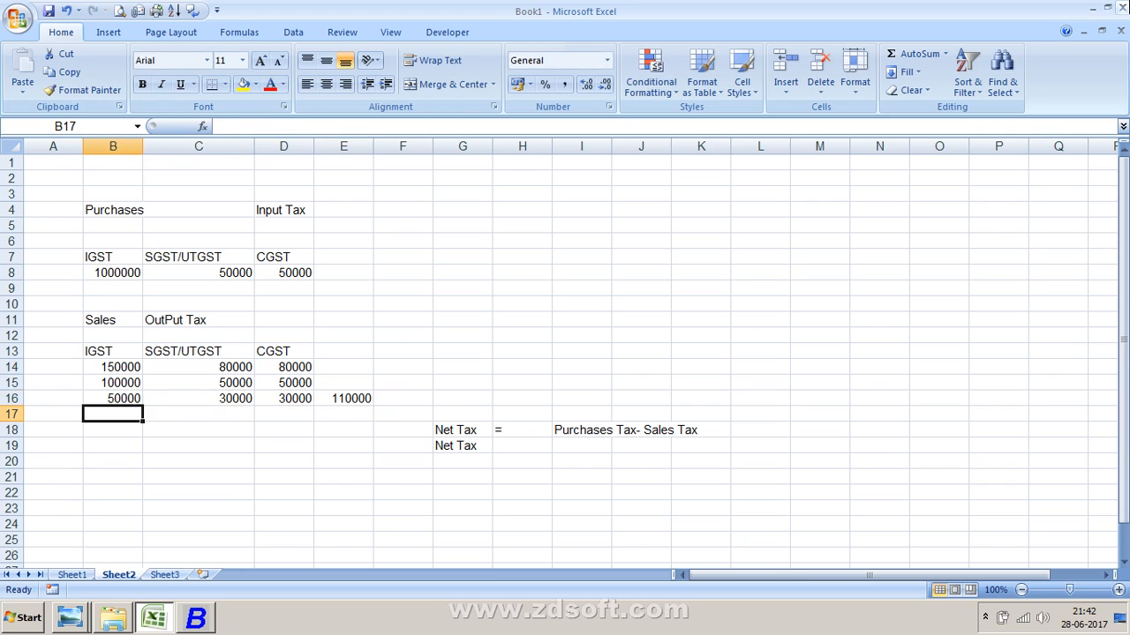
pyautogui.press('Up')
pyautogui.press('Up')
pyautogui.press('Up')
pyautogui.hotkey('shift', 'Right')
pyautogui.hotkey('shift', 'Right')
pyautogui.hotkey('shift', 'Down')
pyautogui.hotkey('shift', 'Down')
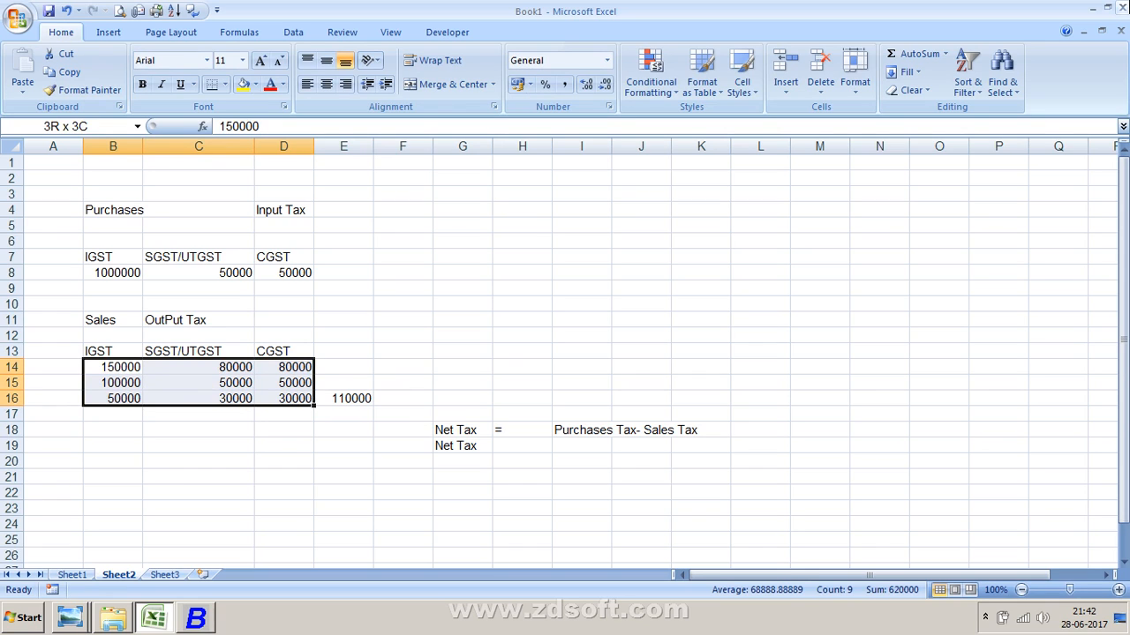
pyautogui.press('Down')
pyautogui.hotkey('shift', 'Right')
pyautogui.hotkey('shift', 'Right')
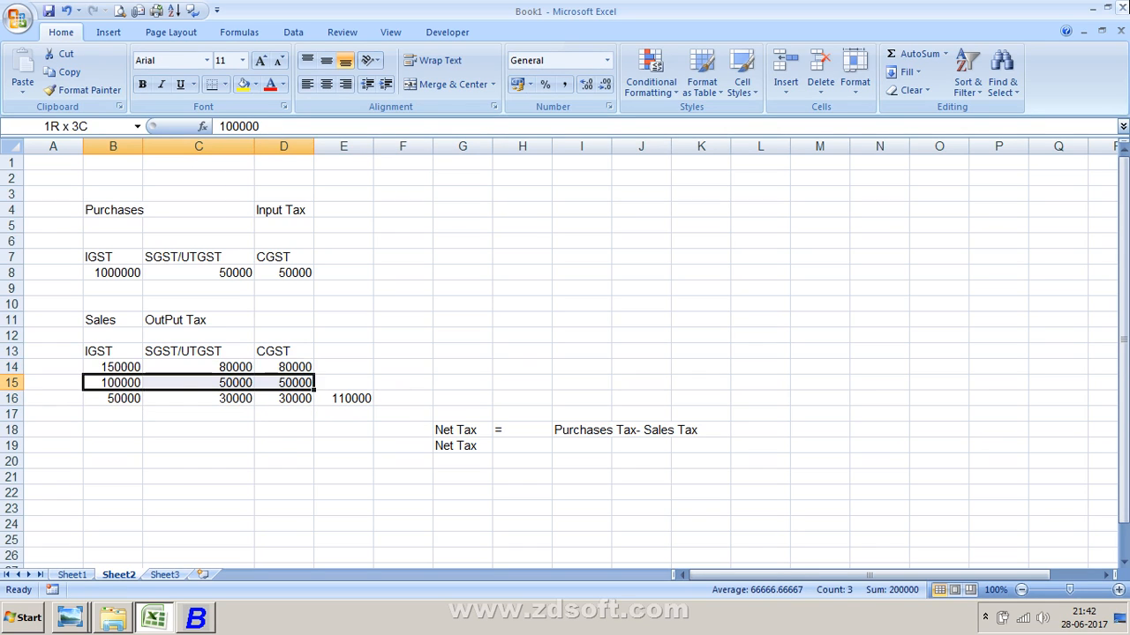
pyautogui.hotkey('shift', 'Right')
pyautogui.hotkey('shift', 'Down')
pyautogui.press('Delete')
# - Enter 150000 as the IGST purchase amount in cell B8
pyautogui.press('Up')
pyautogui.press('Up')
pyautogui.press('Up')
pyautogui.press('Up')
pyautogui.press('Up')
pyautogui.press('Up')
pyautogui.press('Up')
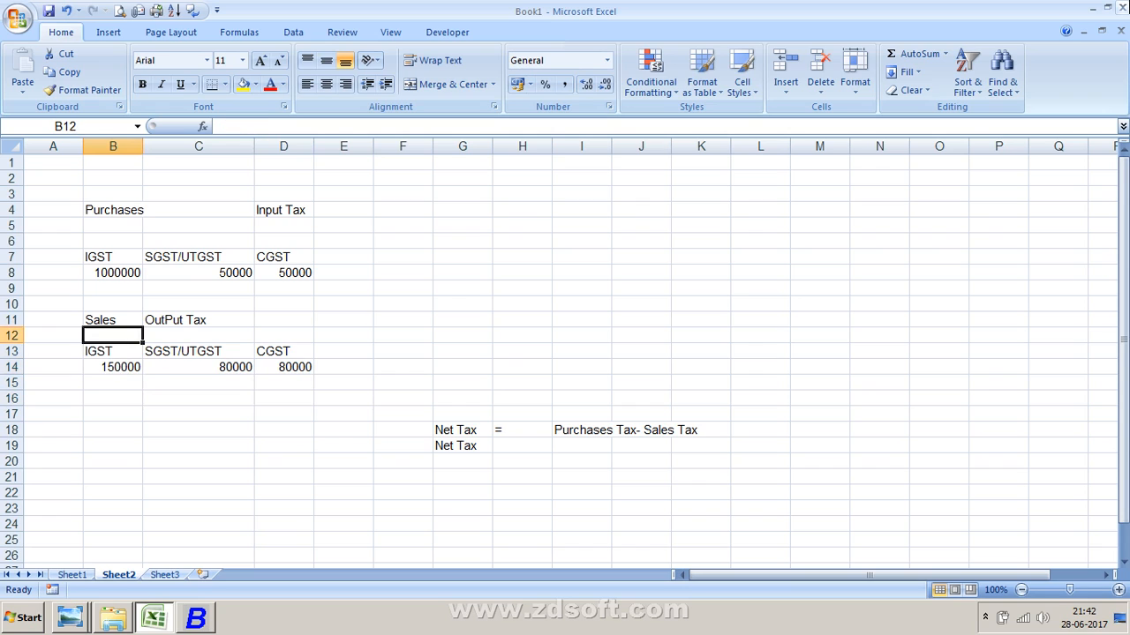
pyautogui.write('150000')
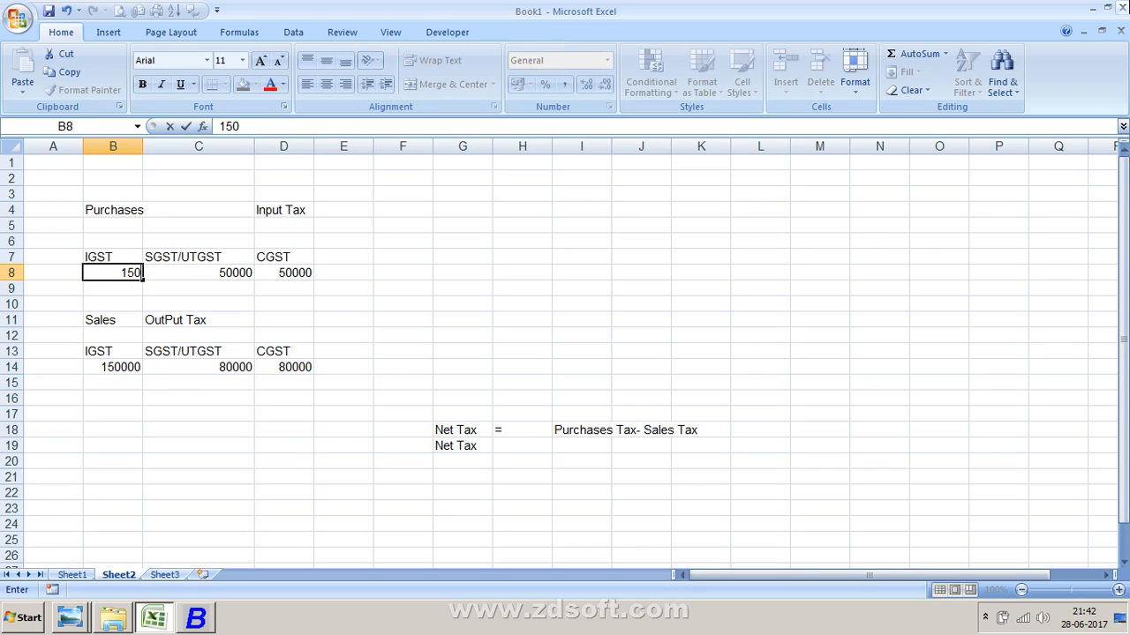
pyautogui.press('Return')
# - Change the IGST output tax in cell B14 to 100000
pyautogui.press('Down')
pyautogui.press('Down')
pyautogui.press('Down')
pyautogui.press('Down')
pyautogui.press('Down')
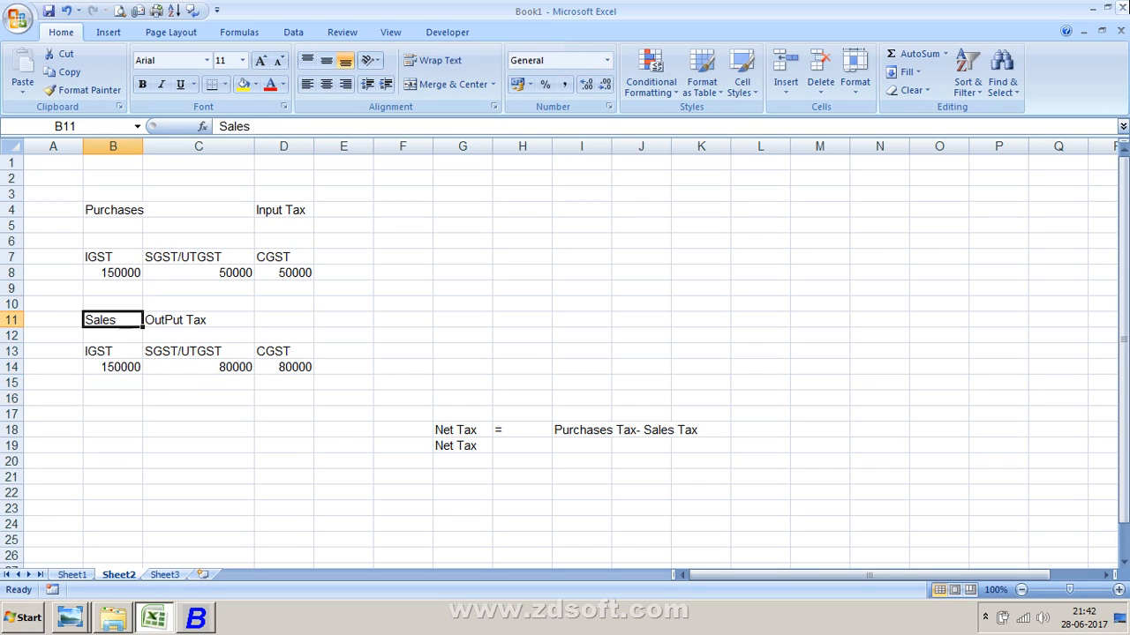
pyautogui.press('F2')
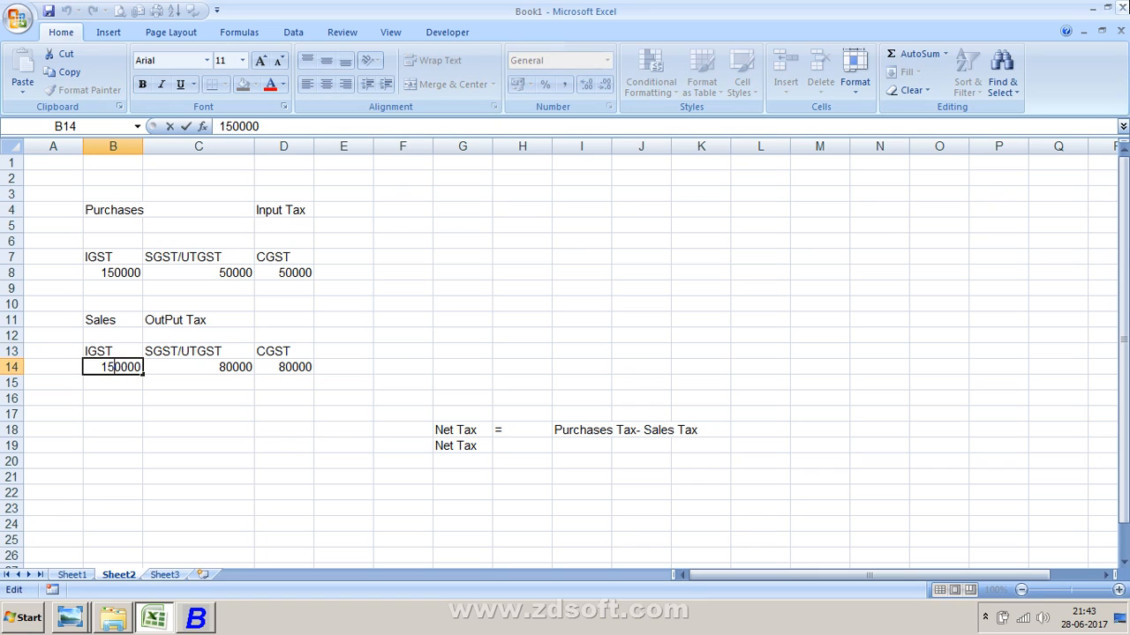
pyautogui.press('BackSpace')
pyautogui.write('0')
pyautogui.press('Return')
# - Set the SGST/UTGST and CGST output tax in cells C14 and D14 to 30000
pyautogui.click(199, 367)
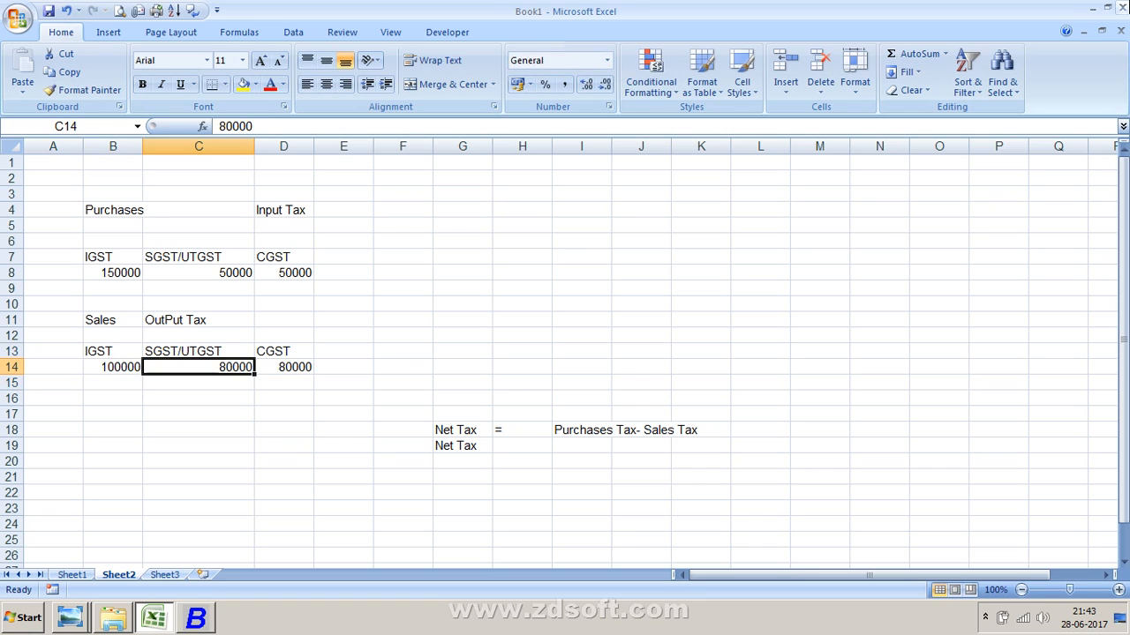
pyautogui.write('5')
pyautogui.press('BackSpace')
pyautogui.write('3')
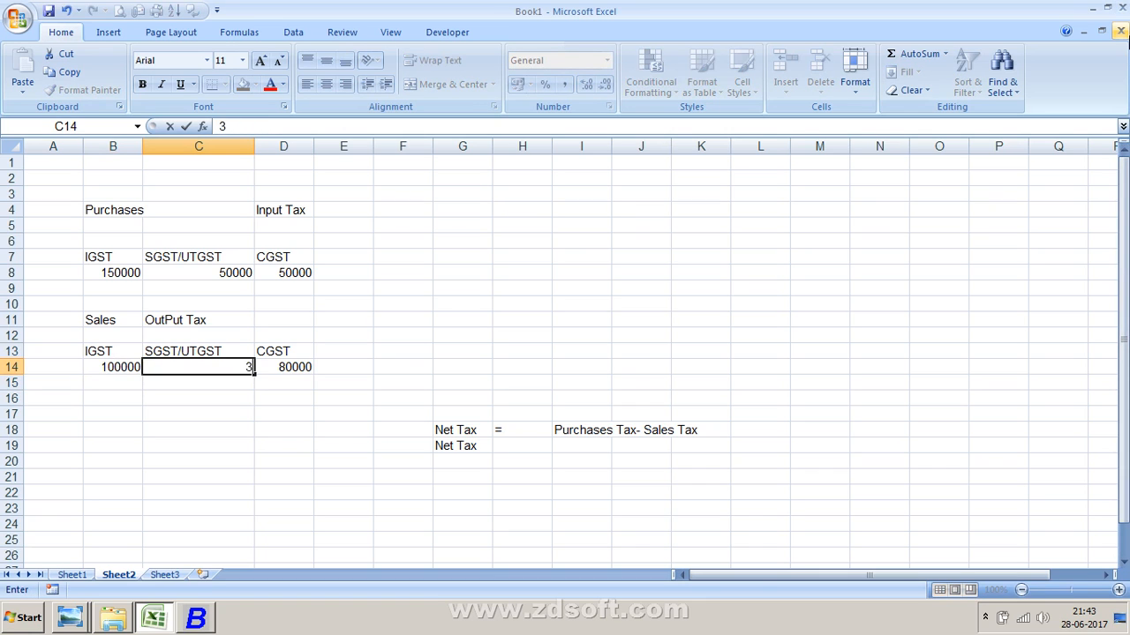
pyautogui.write('0000')
pyautogui.press('Return')
pyautogui.press('Up')
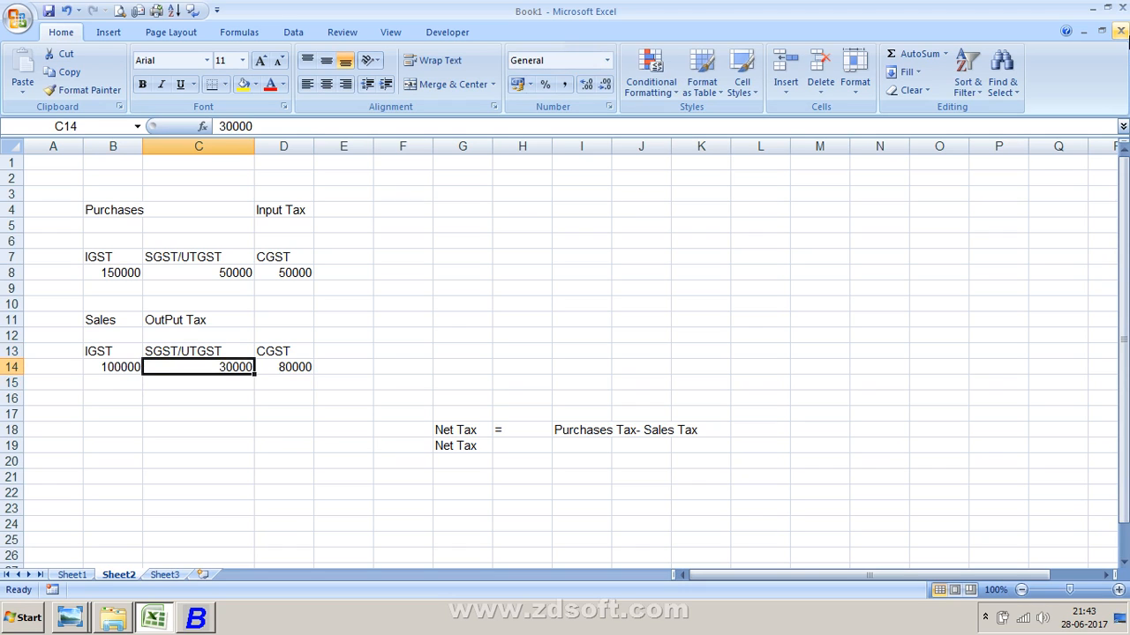
pyautogui.click(283, 368)
pyautogui.write('30000')
pyautogui.press('Return')
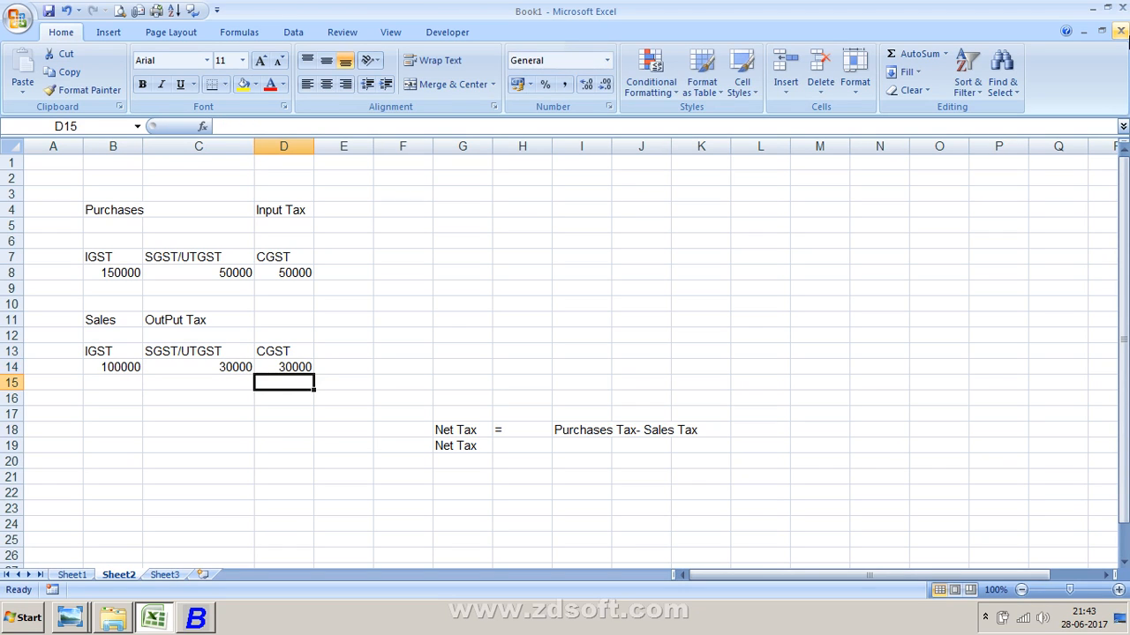
# - Enter 150000 as the IGST input tax in cell B15
pyautogui.press('Left')
pyautogui.press('Left')
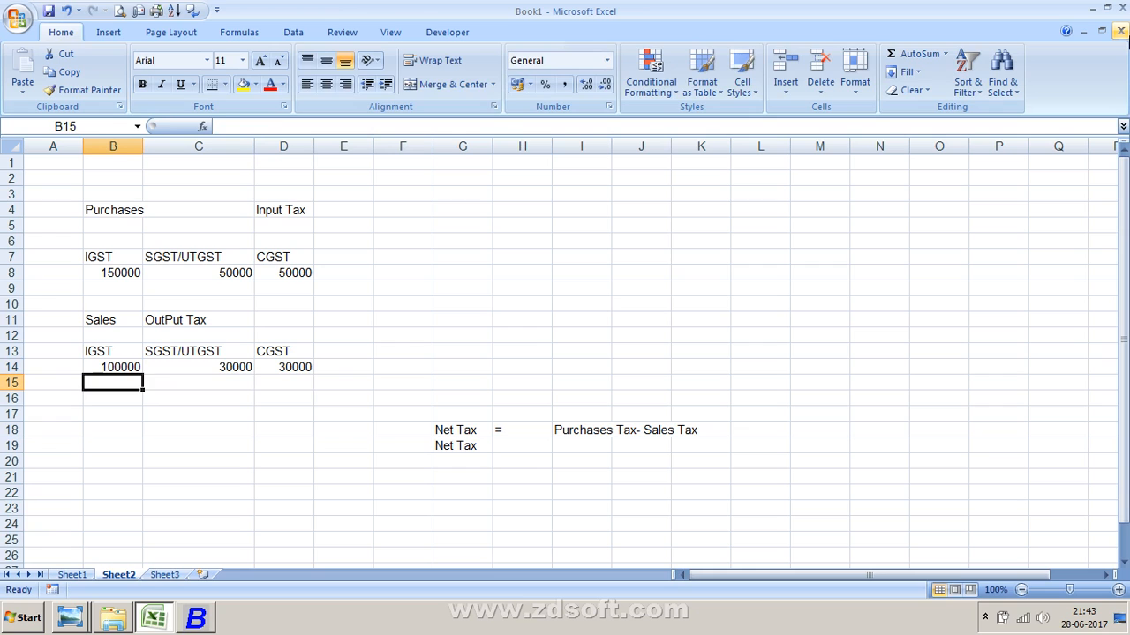
pyautogui.write('150000')
pyautogui.press('Return')
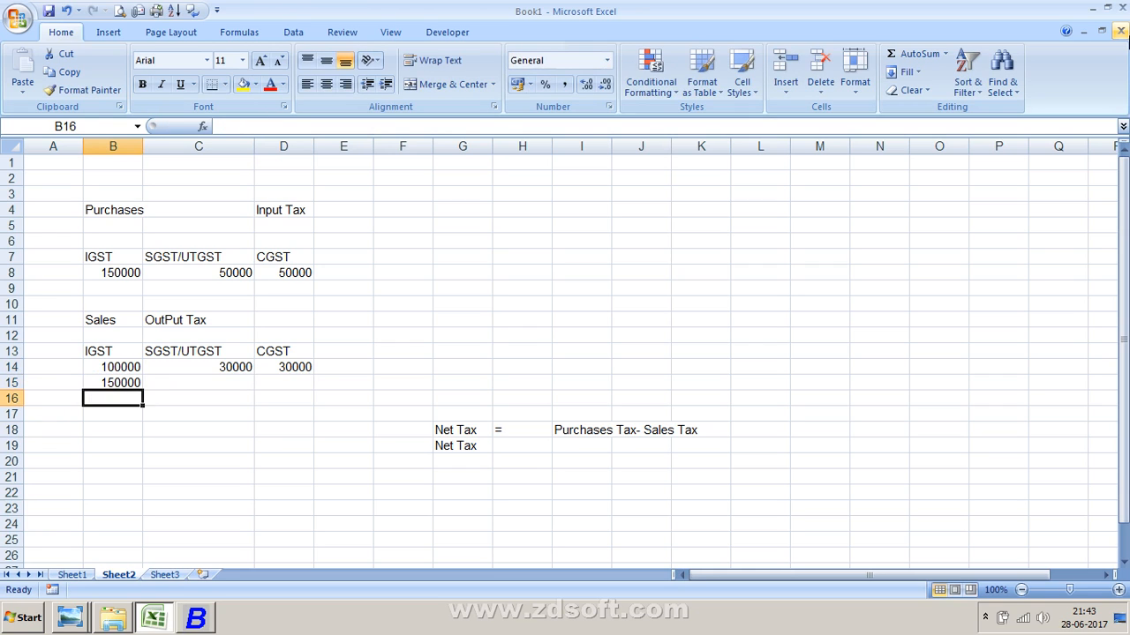
# - Enter the formula =B15-B14 in cell B16
pyautogui.write('=')
pyautogui.press('Up')
pyautogui.write('-')
pyautogui.press('Up')
pyautogui.press('Up')
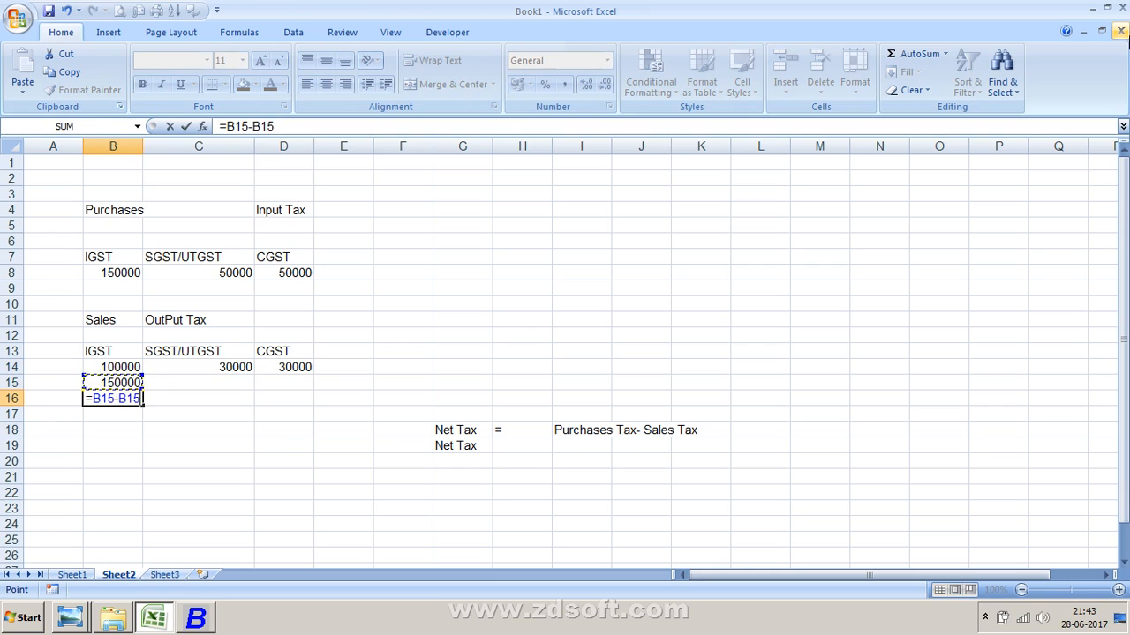
pyautogui.press('Return')
pyautogui.press('Up')
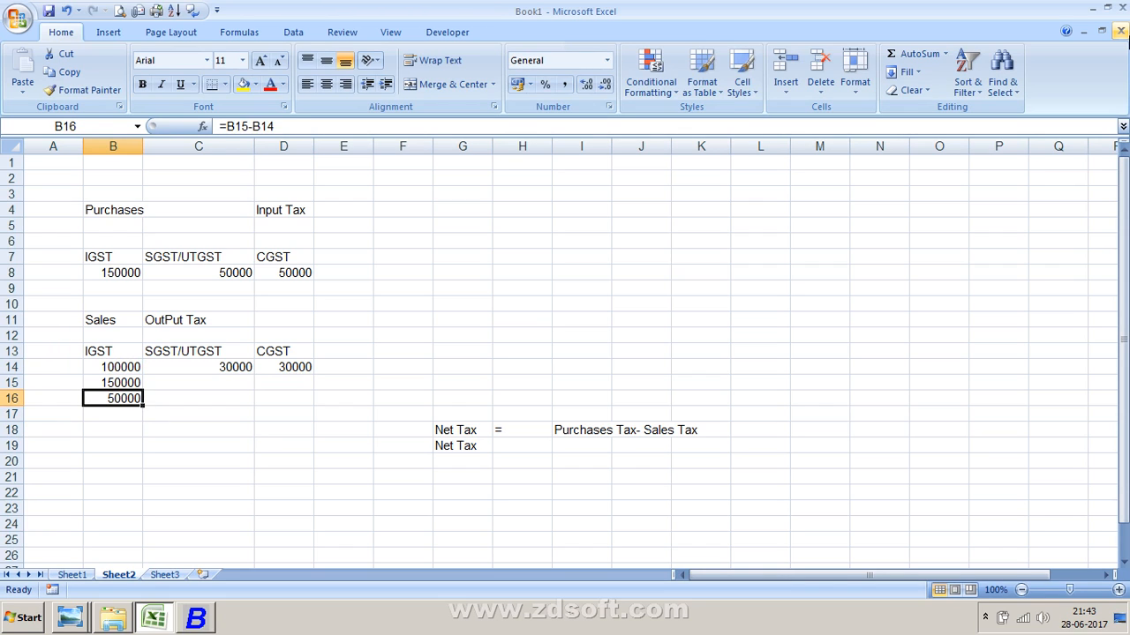
# - Try to enter the formula =B14-B15:B16 in cell B16 and dismiss the circular reference warning
pyautogui.write('=')
pyautogui.press('Up')
pyautogui.press('Up')
pyautogui.write('-')
pyautogui.press('Up')
pyautogui.hotkey('shift', 'Down')
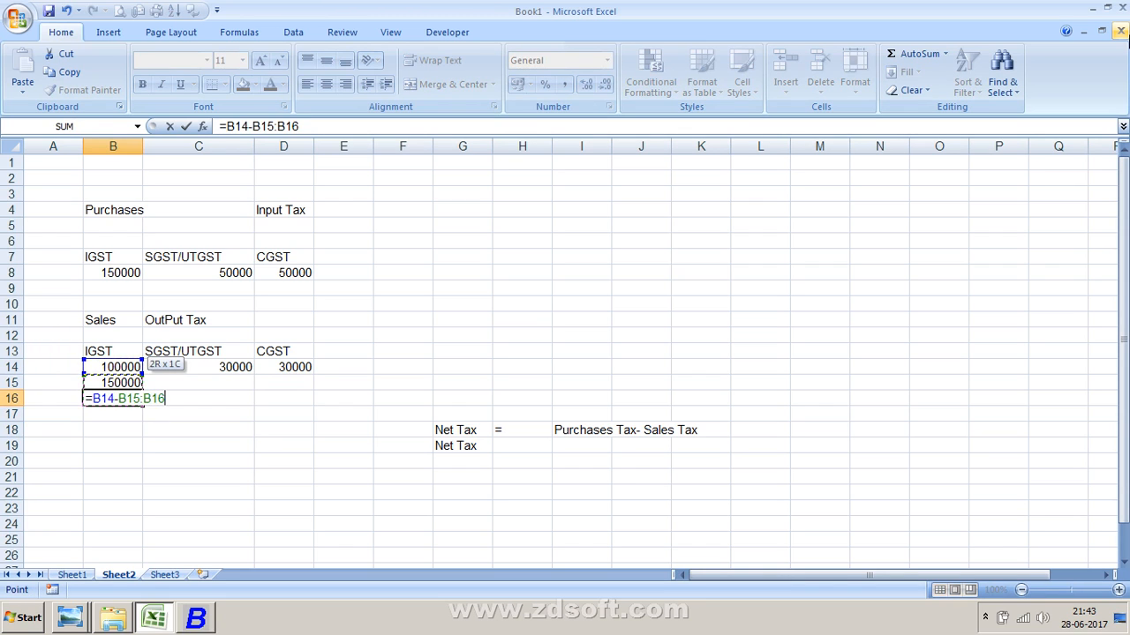
pyautogui.press('Return')
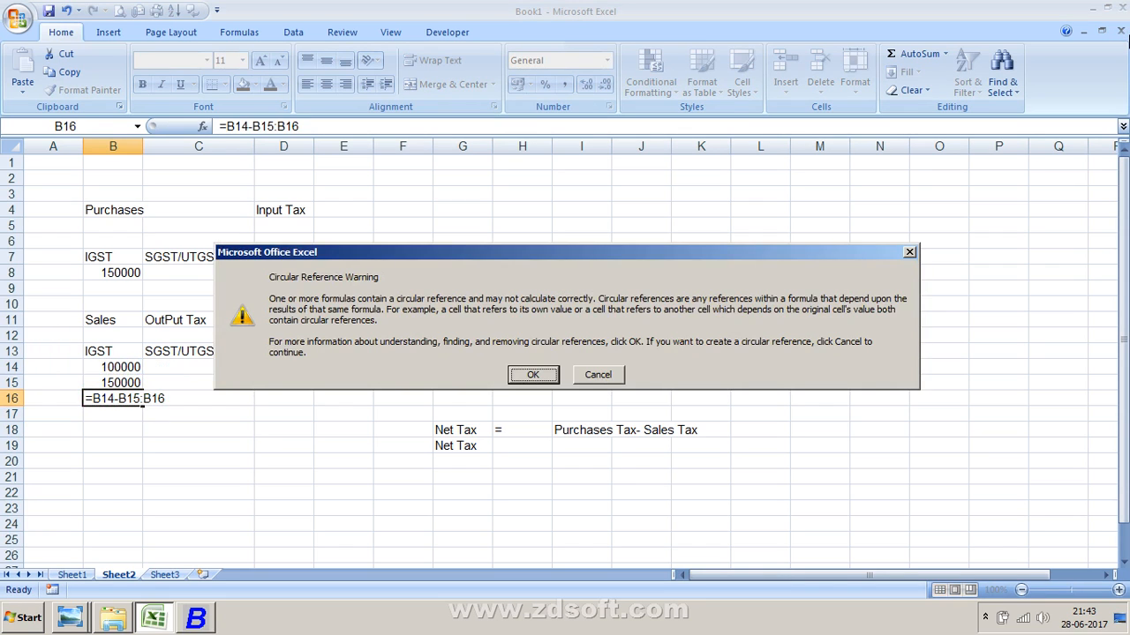
pyautogui.press('Return')
# - Enter the formula =B14-B15 in cell B16 to compute the net IGST
pyautogui.press('Up')
pyautogui.write('=')
pyautogui.press('Up')
pyautogui.press('Up')
pyautogui.write('-')
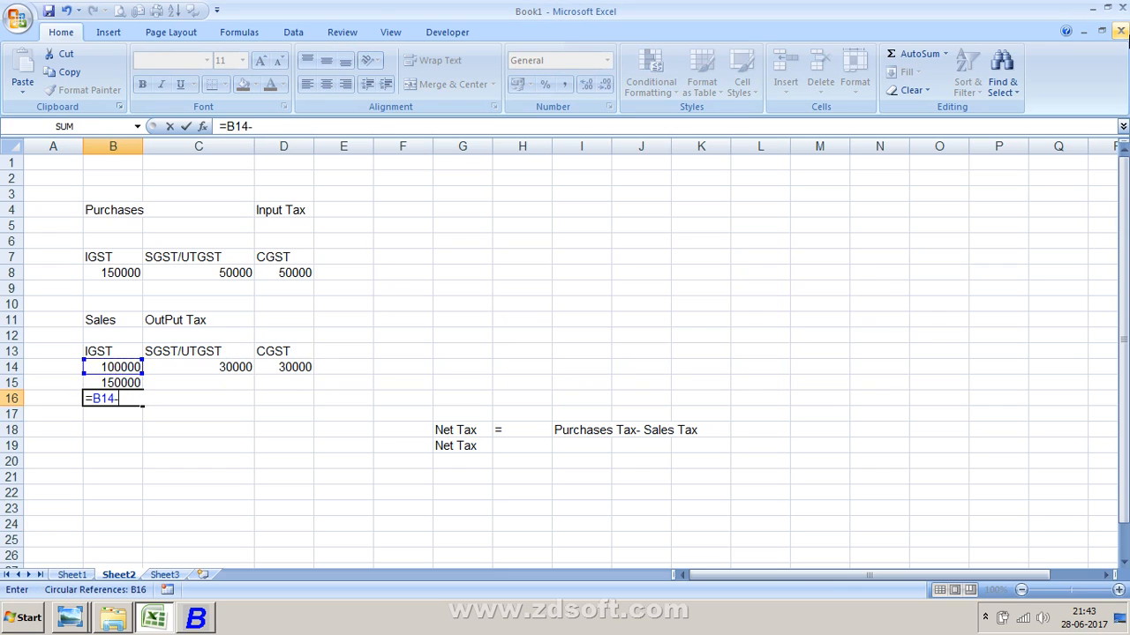
# - Enter 50000 as the SGST/UTGST and CGST input tax in cells C15 and D15
pyautogui.press('Up')
pyautogui.press('Return')
pyautogui.press('Up')
pyautogui.press('Right')
pyautogui.press('Up')
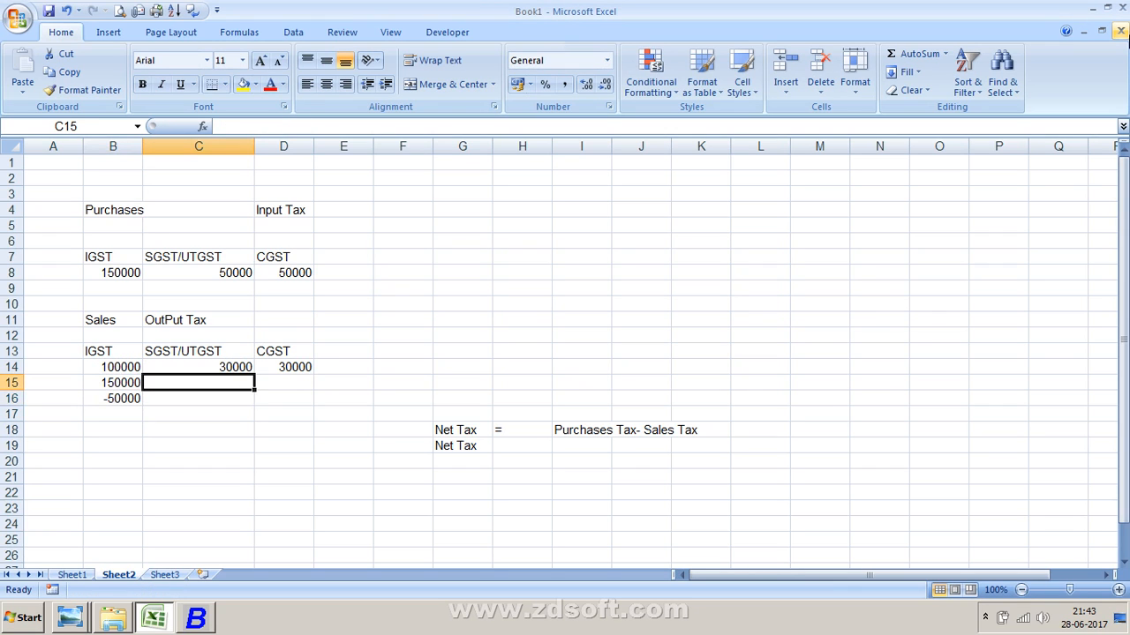
pyautogui.write('50000')
pyautogui.press('Return')
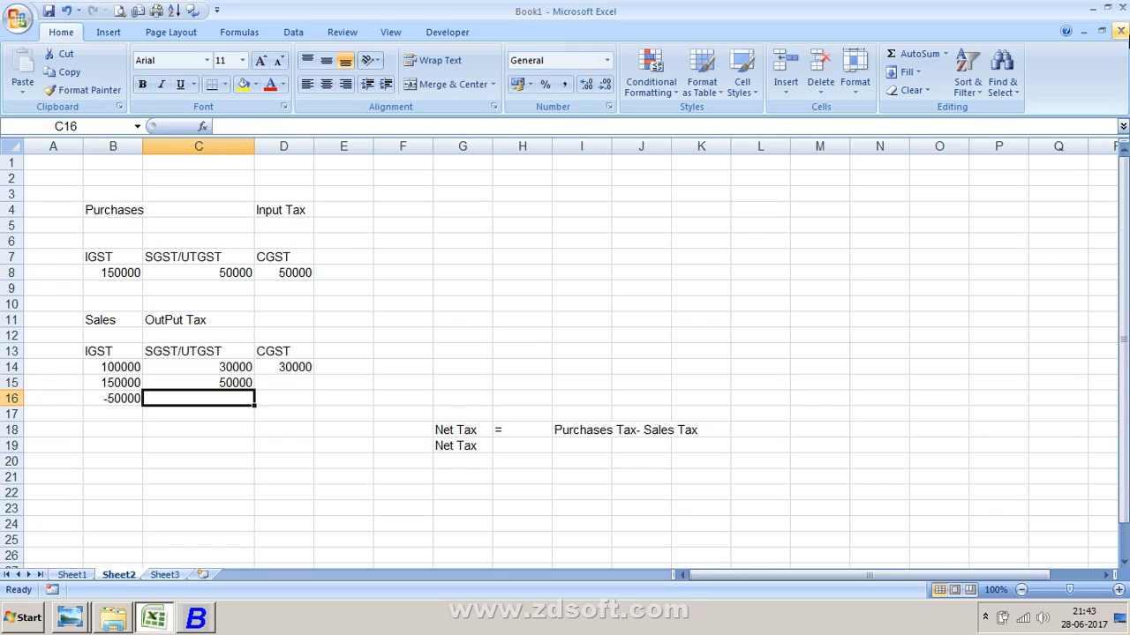
pyautogui.press('Up')
pyautogui.press('Right')
pyautogui.write('50000')
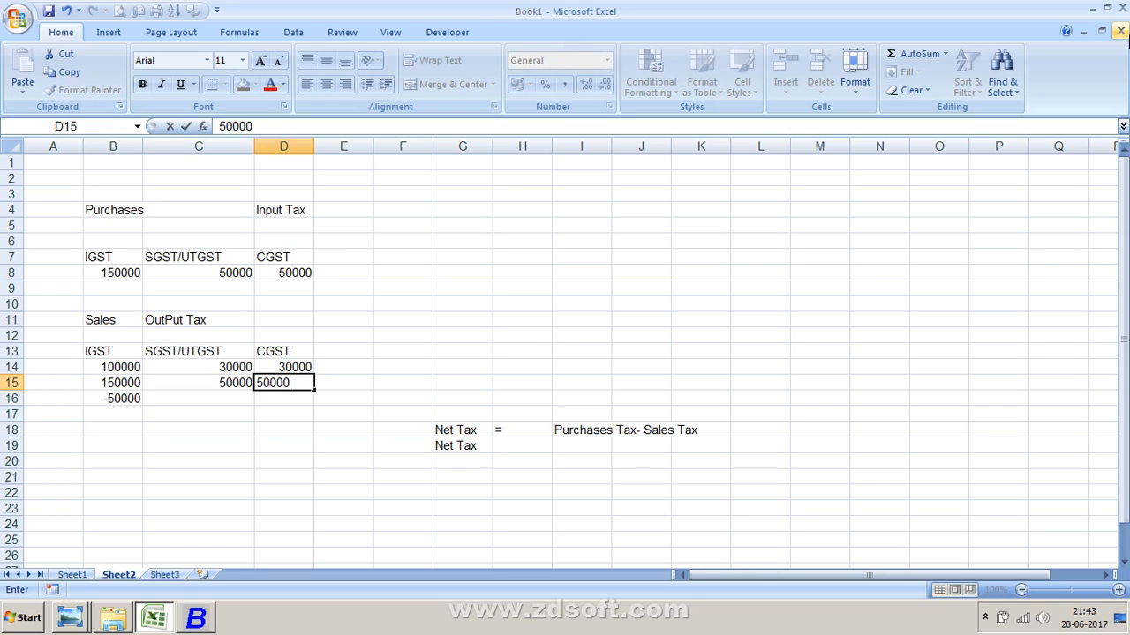
pyautogui.press('Return')
# - Fill the net tax formula from B16 across to C16 and D16
pyautogui.press('Left')
pyautogui.press('Left')
pyautogui.hotkey('shift', 'Right')
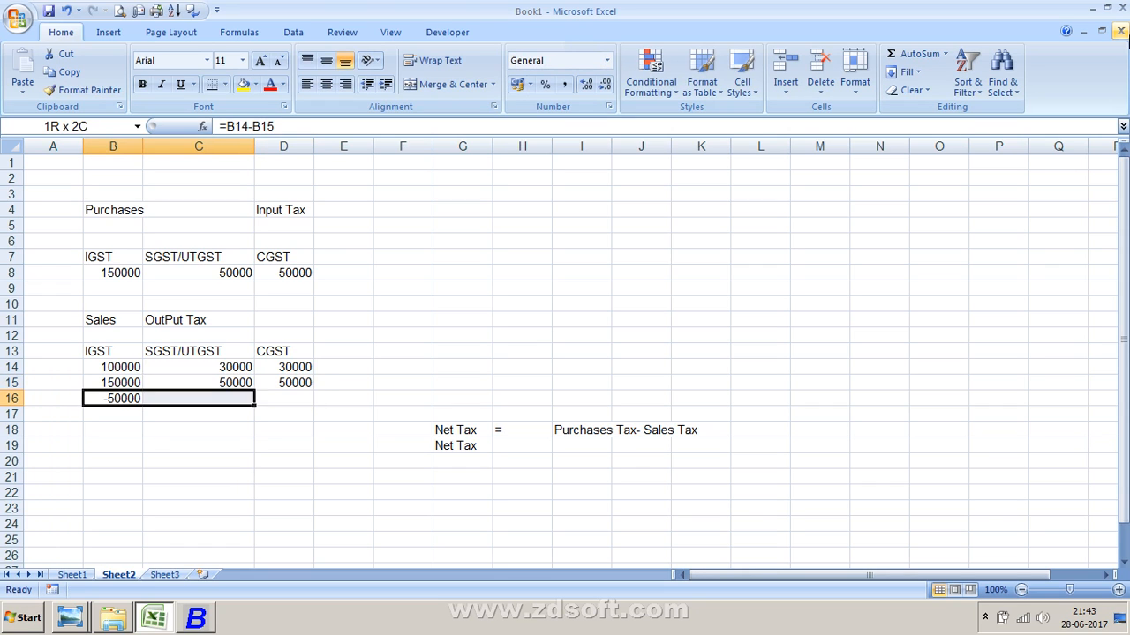
pyautogui.hotkey('shift', 'Right')
pyautogui.hotkey('ctrl', 'r')
pyautogui.press('Right')
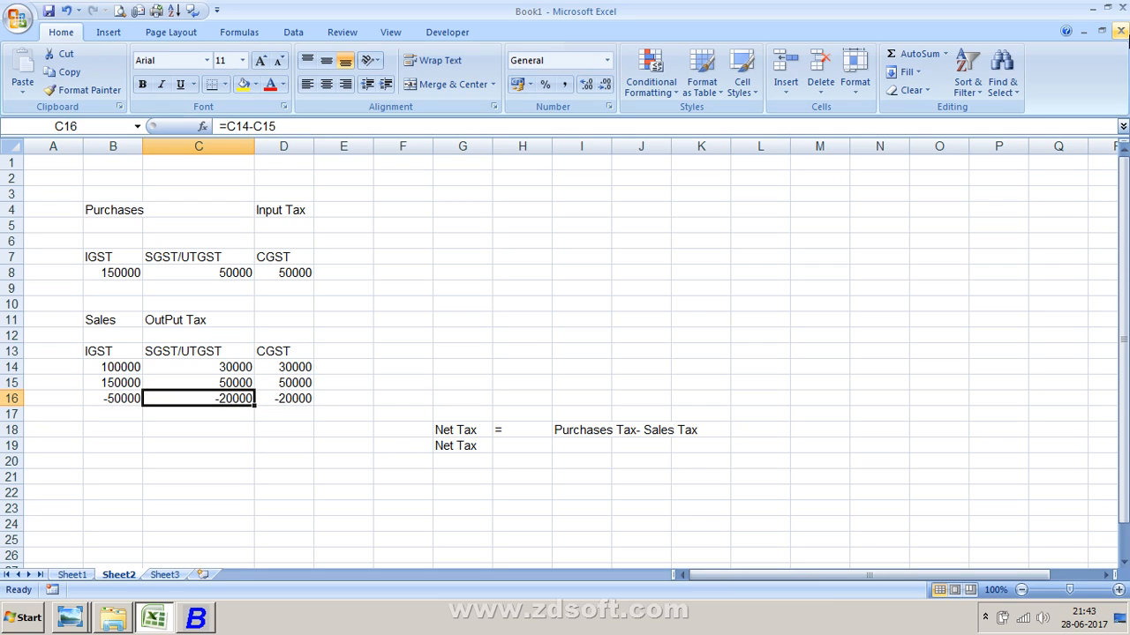
# - Review the purchase, output tax, input tax and net tax values across the table
pyautogui.press('Right')
pyautogui.press('Left')
pyautogui.press('Left')
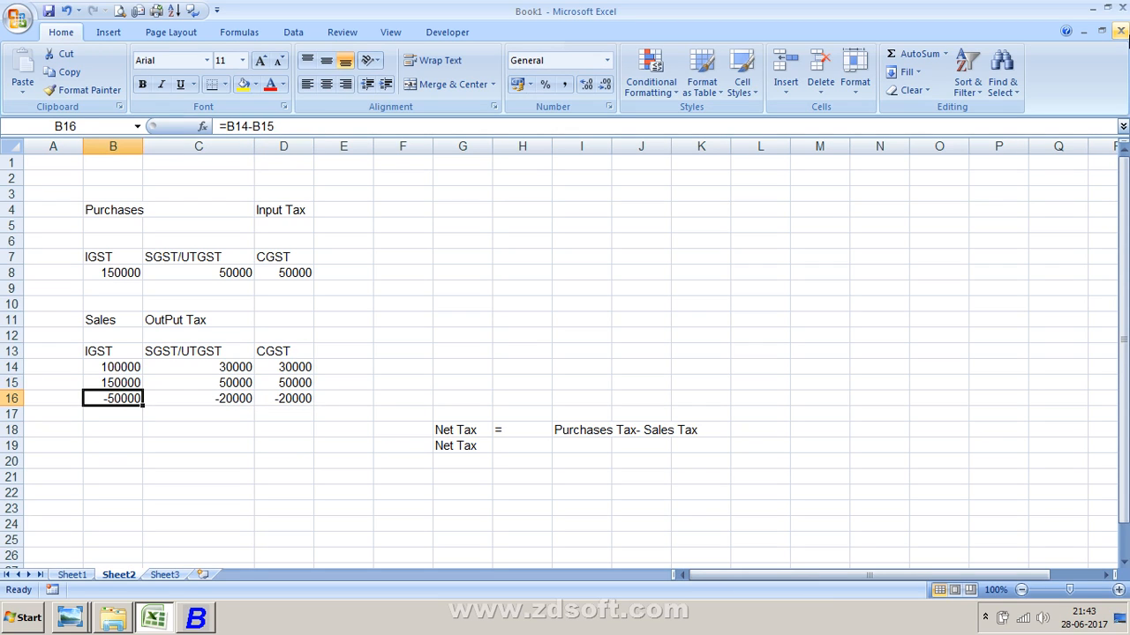
pyautogui.press('Right')
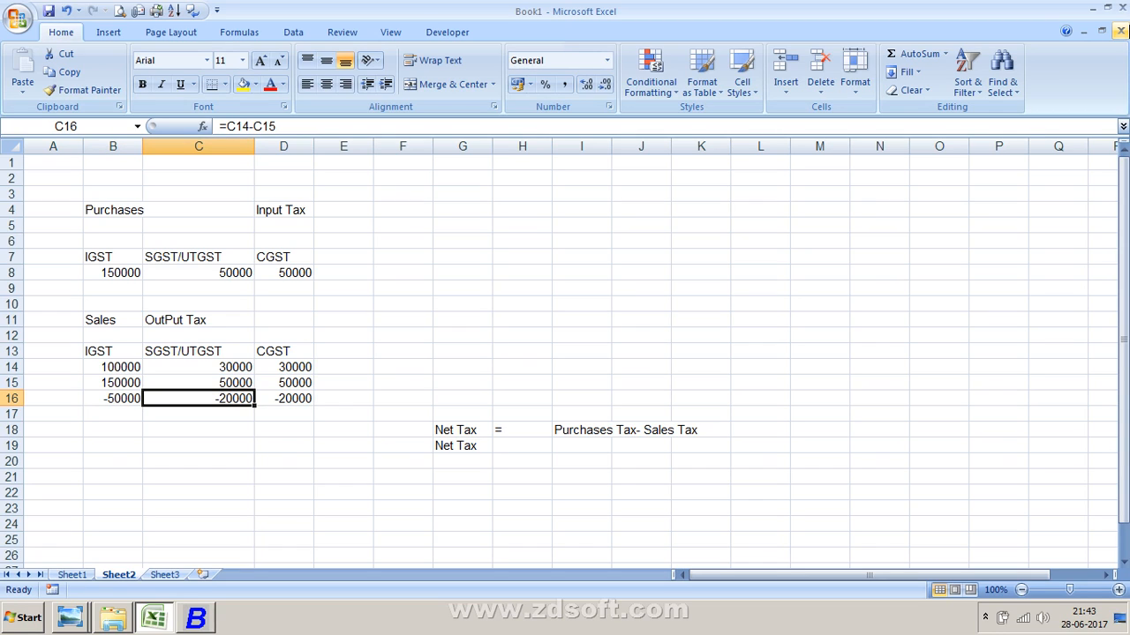
pyautogui.press('Up')
pyautogui.press('Up')
pyautogui.press('Up')
pyautogui.press('Up')
pyautogui.press('Up')
pyautogui.press('Up')
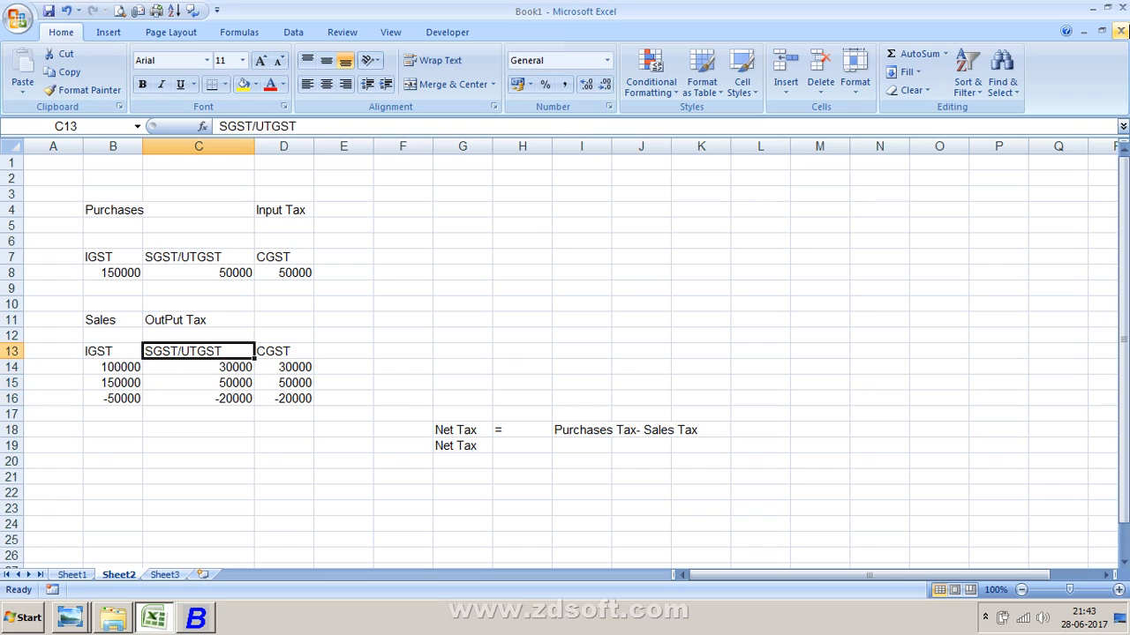
pyautogui.press('Left')
pyautogui.press('Up')
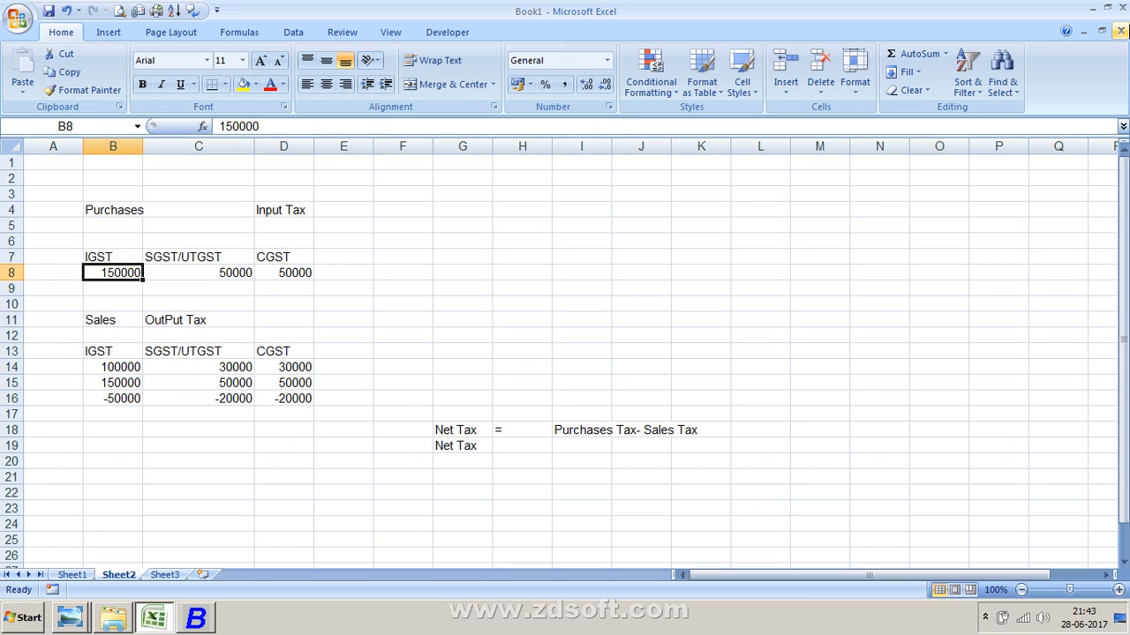
pyautogui.press('Right')
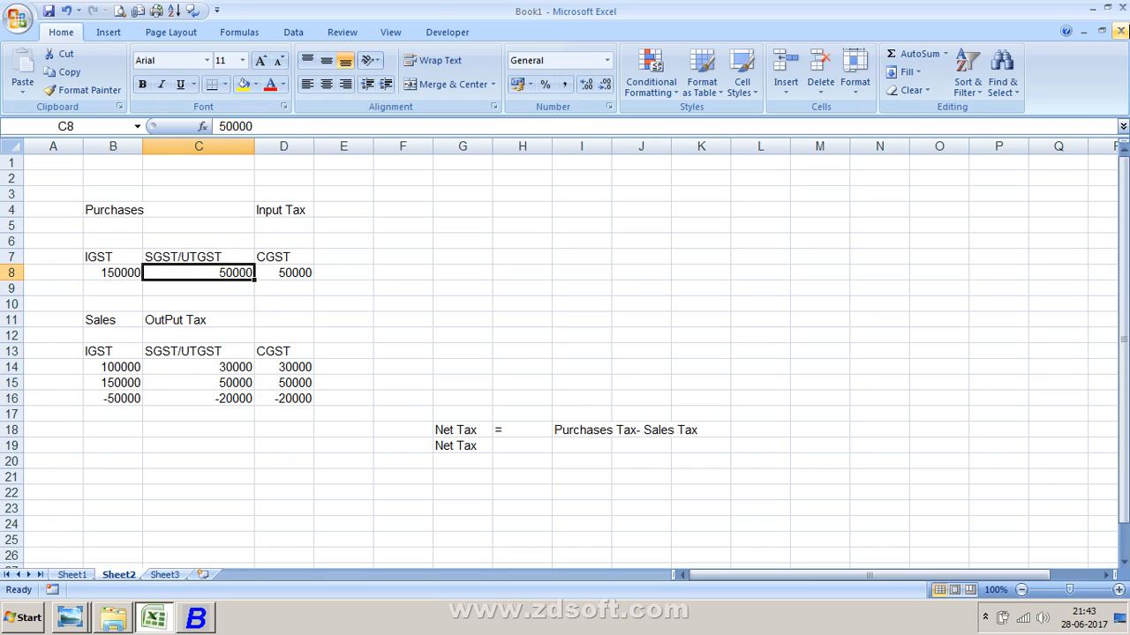
pyautogui.press('Right')
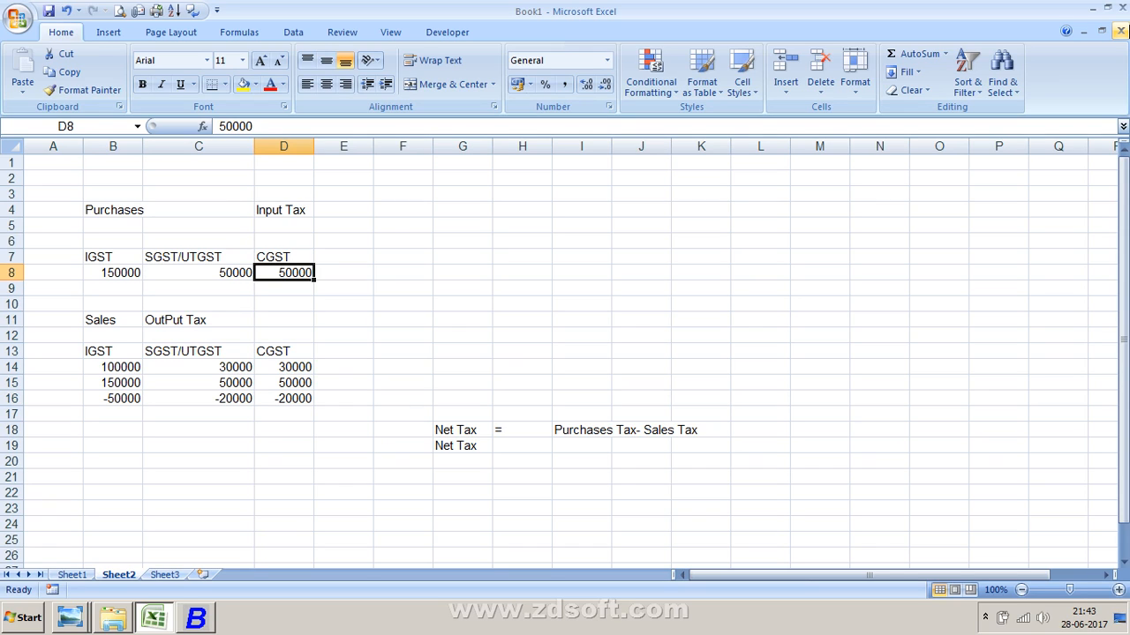
pyautogui.press('Left')
pyautogui.press('Left')
pyautogui.press('Right')
pyautogui.press('Right')
pyautogui.press('Down')
pyautogui.press('Down')
pyautogui.press('Down')
pyautogui.press('Down')
pyautogui.press('Down')
pyautogui.press('Left')
pyautogui.press('Left')
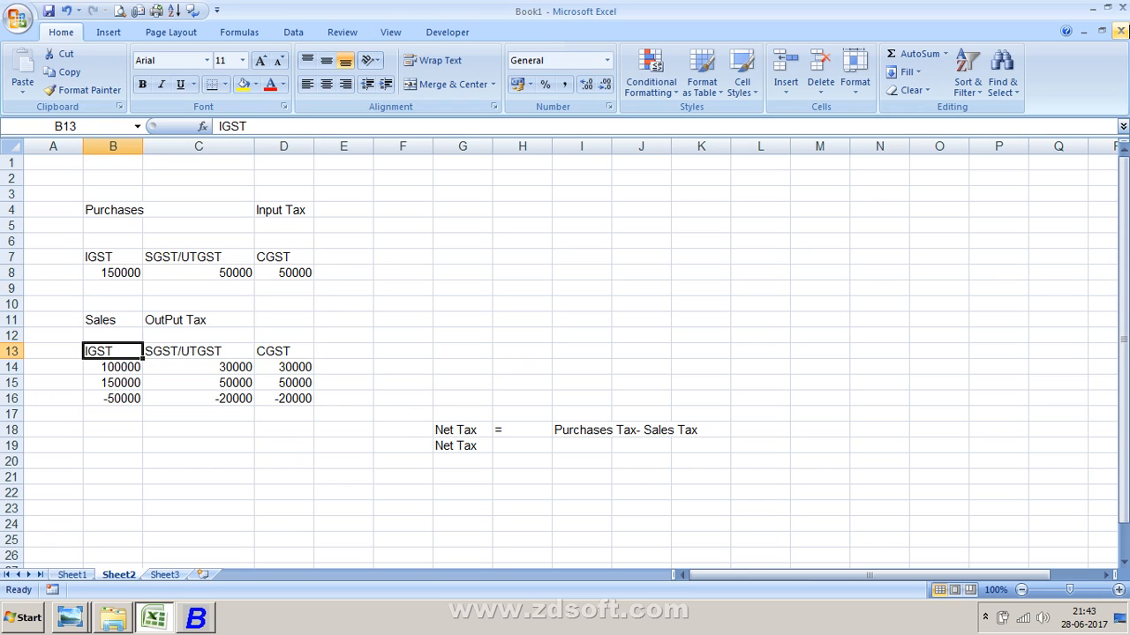
# - Move through the purchase and sales table cells to review the output, input and net tax values
pyautogui.press('Down')
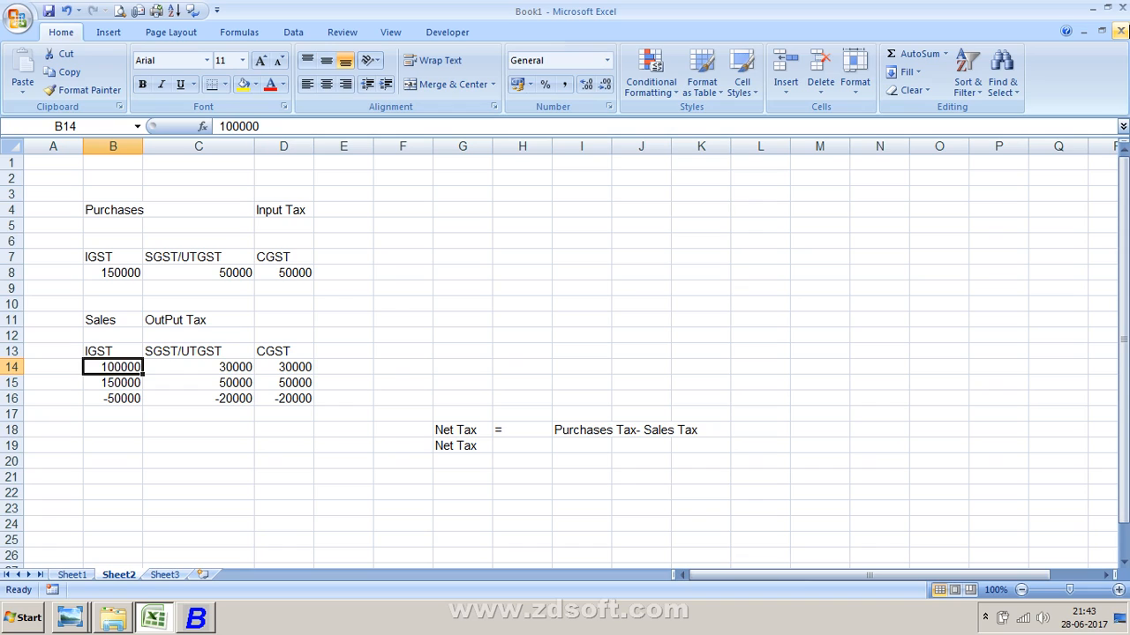
pyautogui.press('Down')
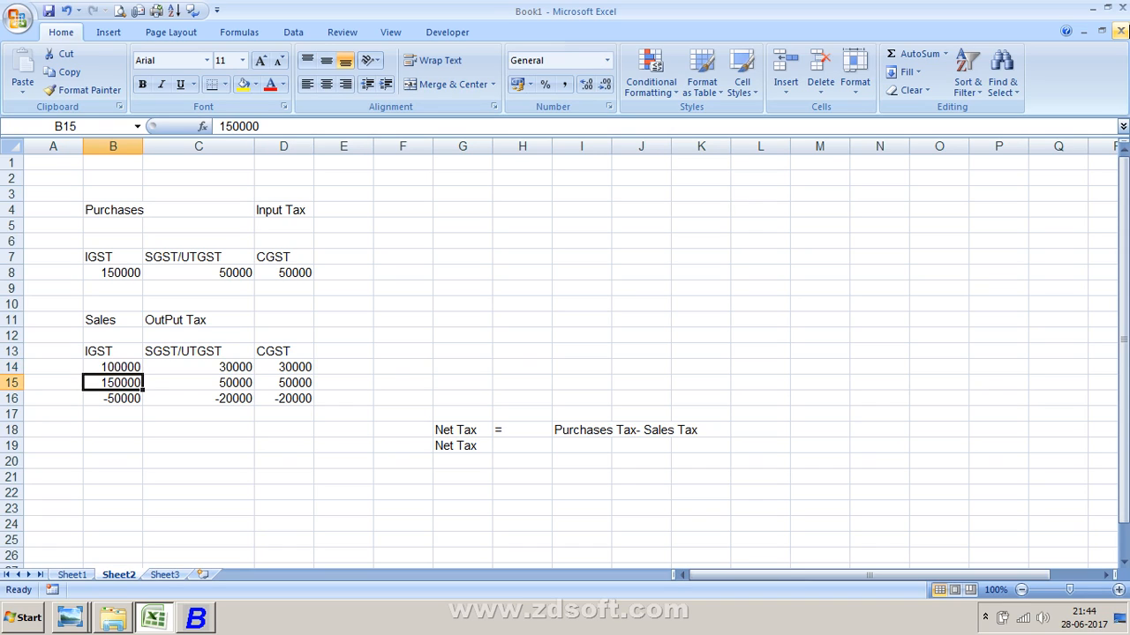
pyautogui.press('Down')
pyautogui.press('Down')
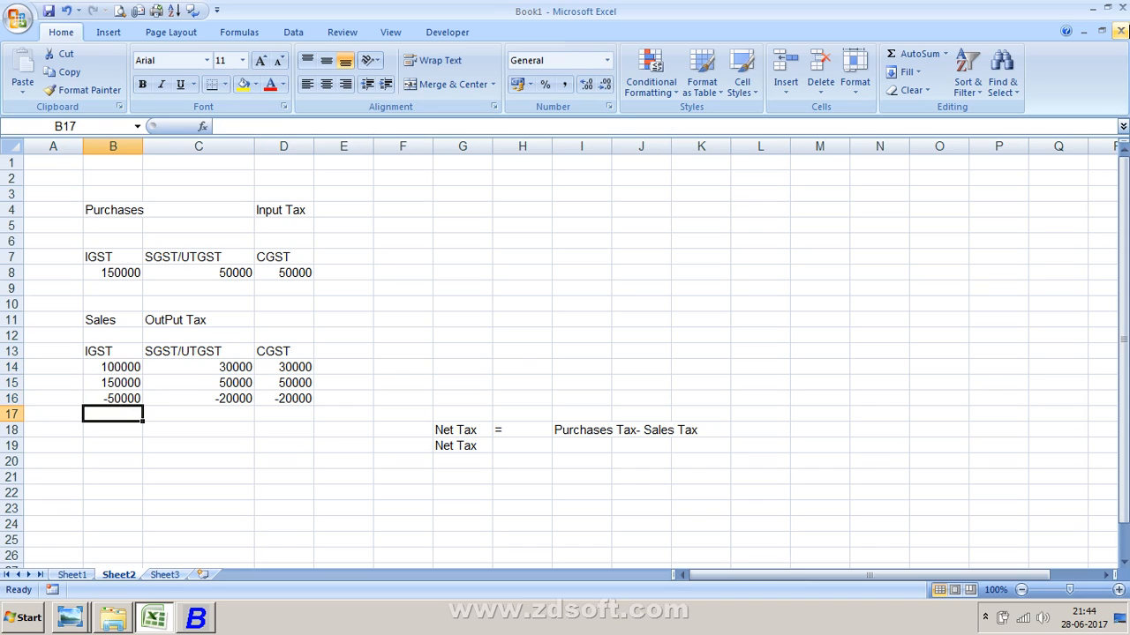
pyautogui.press('Up')
pyautogui.press('Right')
pyautogui.press('Right')
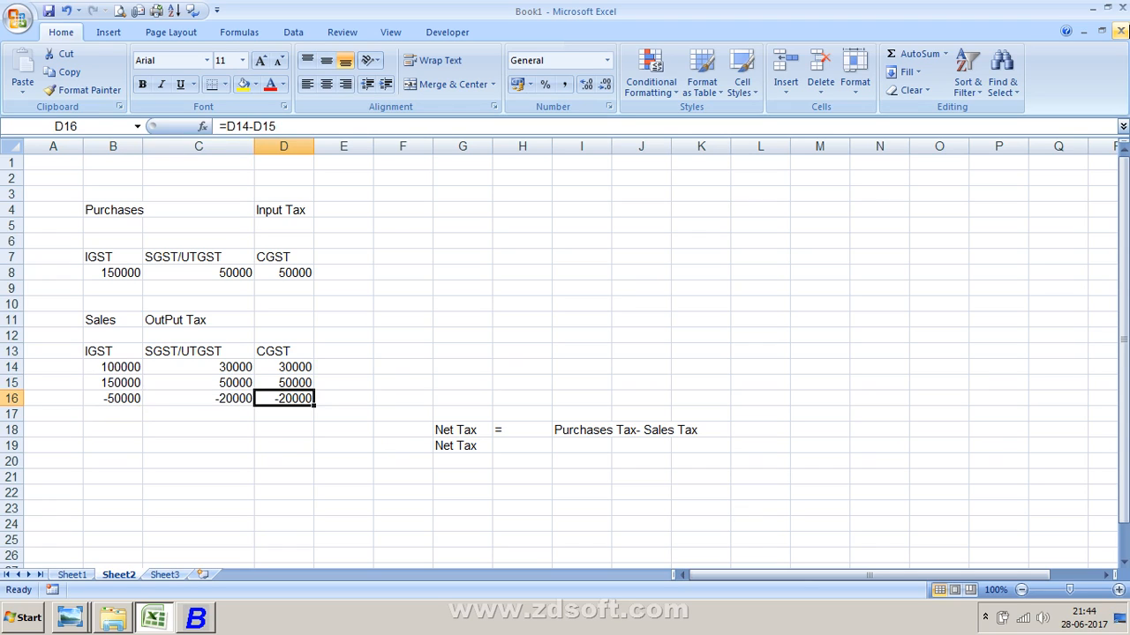
pyautogui.press('Left')
pyautogui.press('Left')
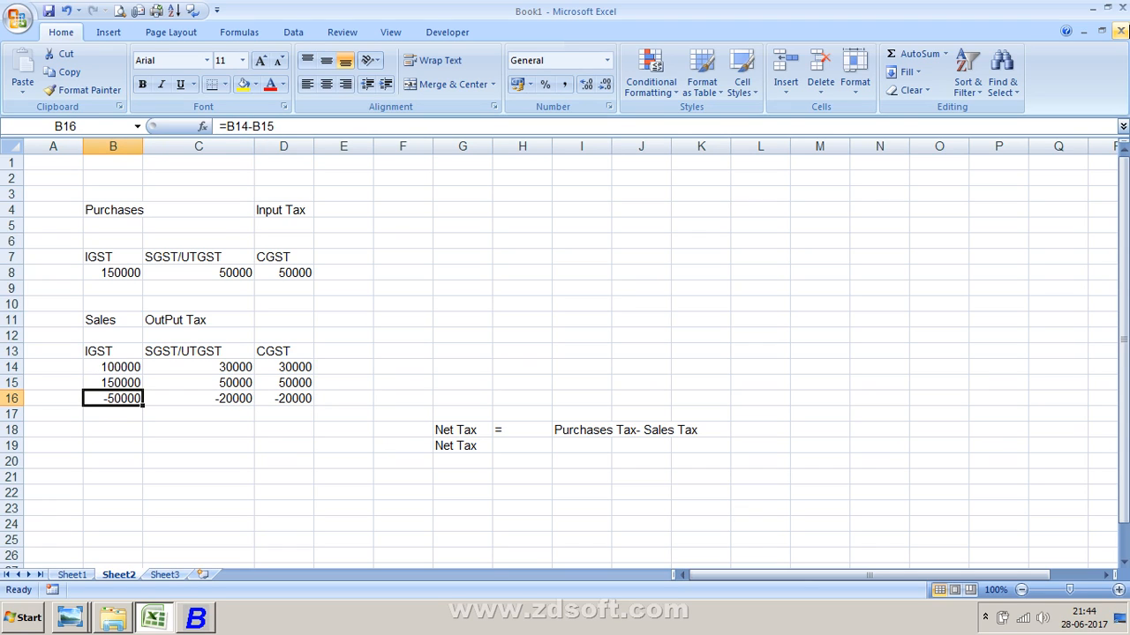
pyautogui.press('Down')
pyautogui.press('Right')
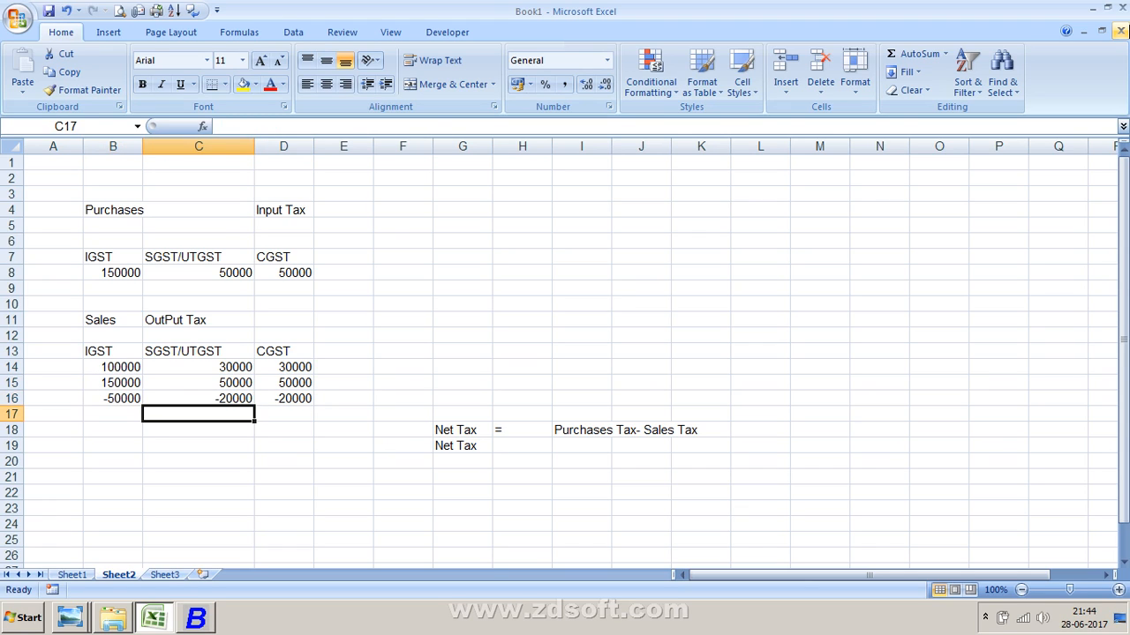
pyautogui.press('Right')
pyautogui.press('Left')
pyautogui.press('Left')
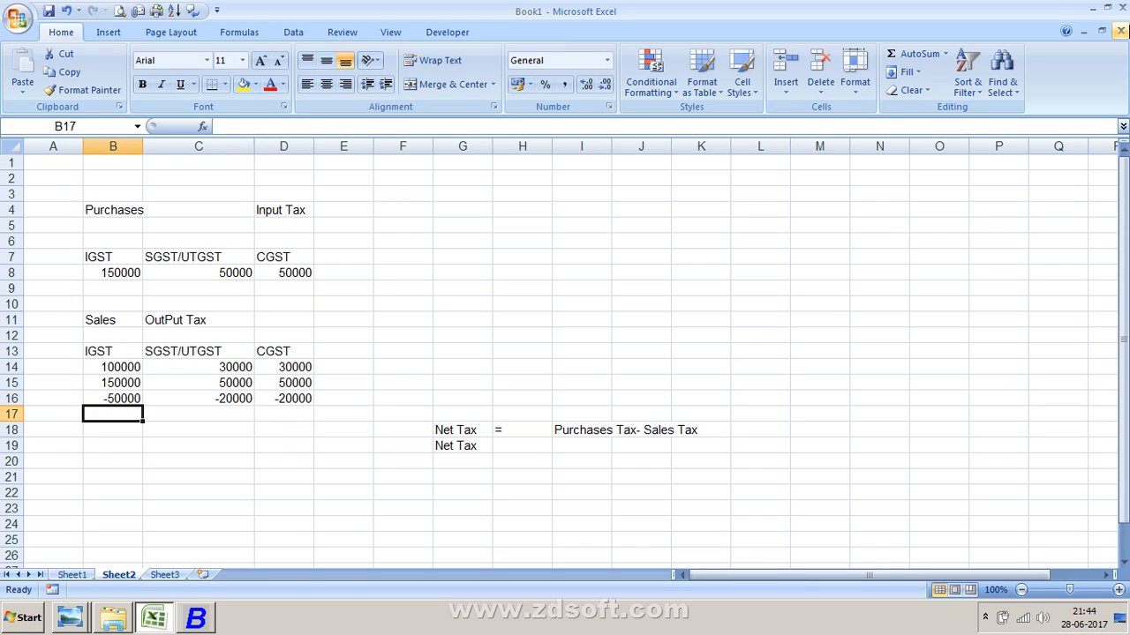
pyautogui.press('Up')
# - Set the SGST/UTGST and CGST output tax in cells C14 and D14 to 80000
pyautogui.press('Right')
pyautogui.press('Up')
pyautogui.press('Up')
pyautogui.write('80000')
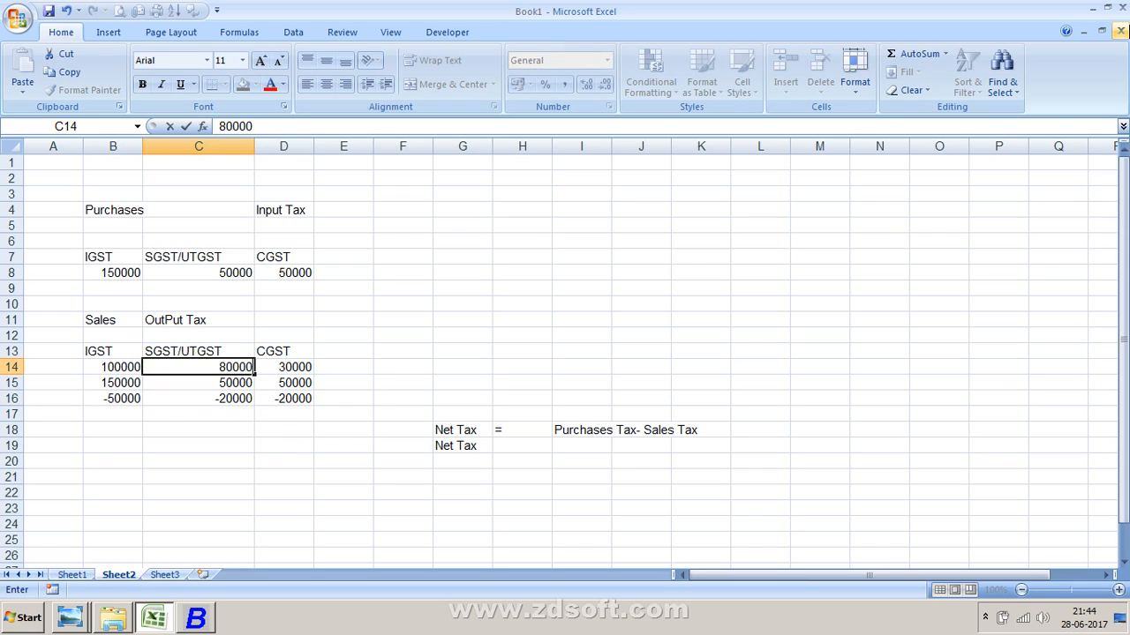
pyautogui.press('Return')
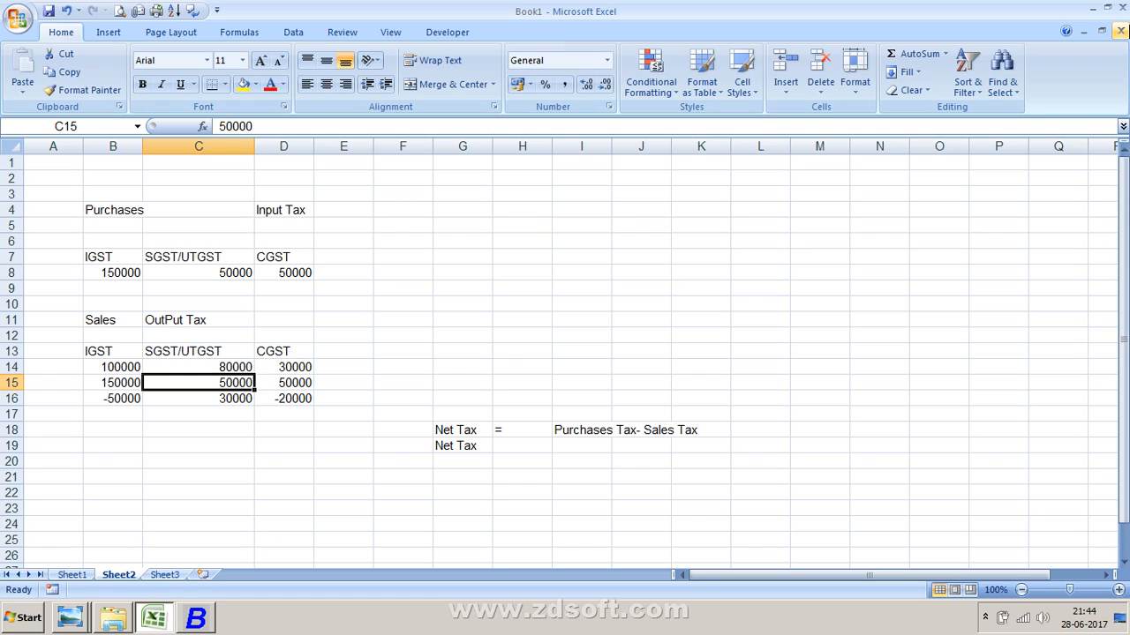
pyautogui.press('Up')
pyautogui.click(1121, 31)
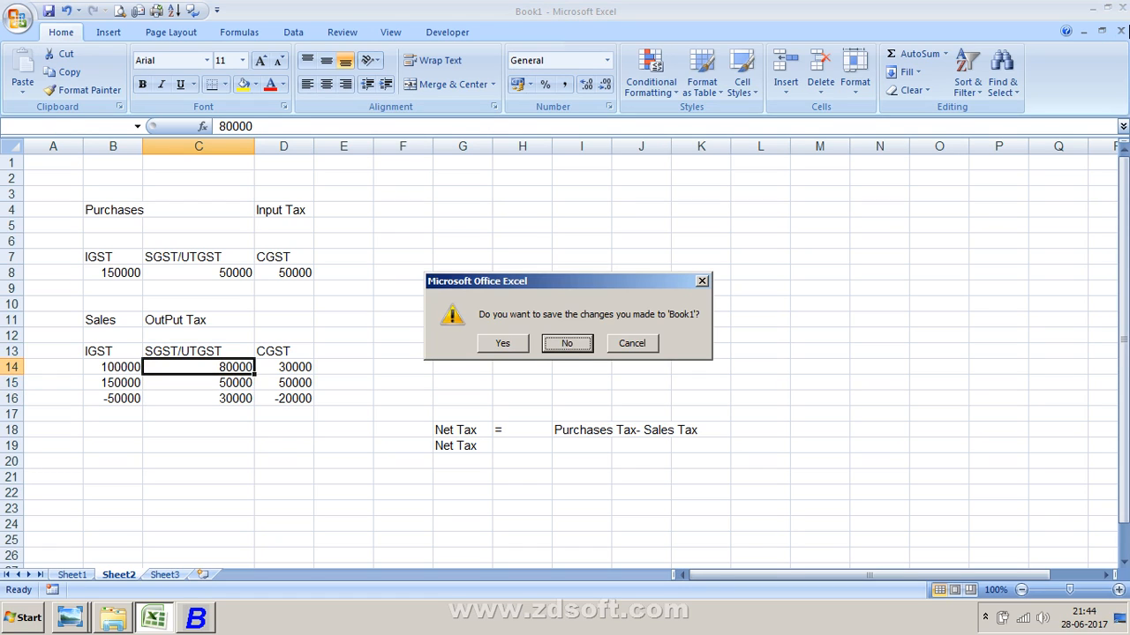
pyautogui.press('Escape')
pyautogui.press('Right')
pyautogui.write('800')
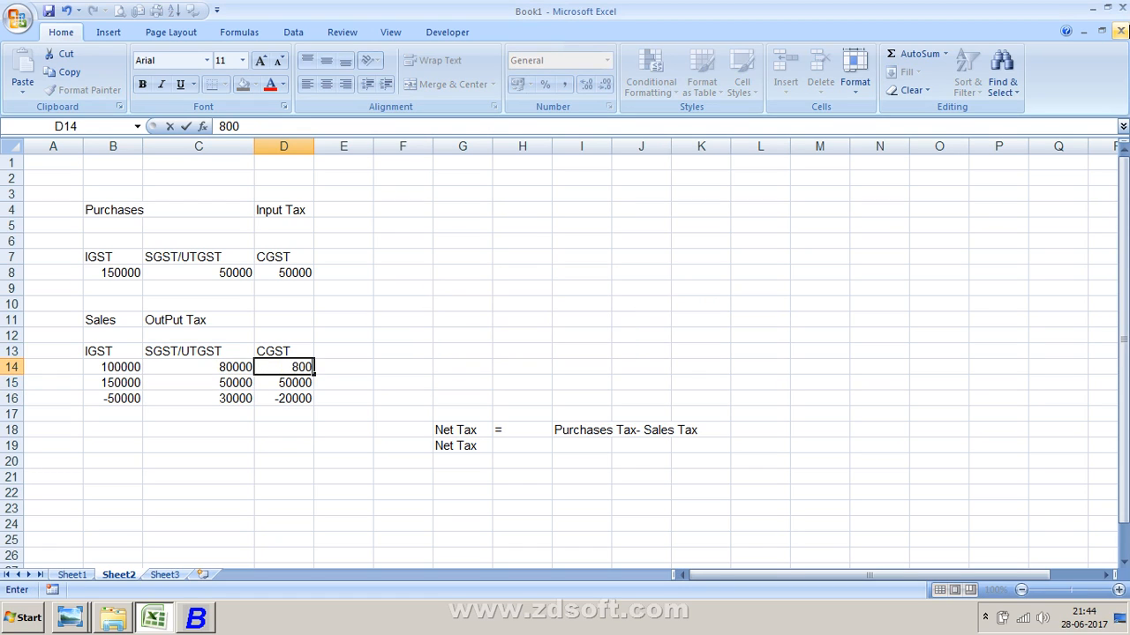
pyautogui.write('00')
pyautogui.press('Return')
# - Set the SGST/UTGST and CGST output tax in cells C14 and D14 to 70000
pyautogui.press('Left')
pyautogui.press('Up')
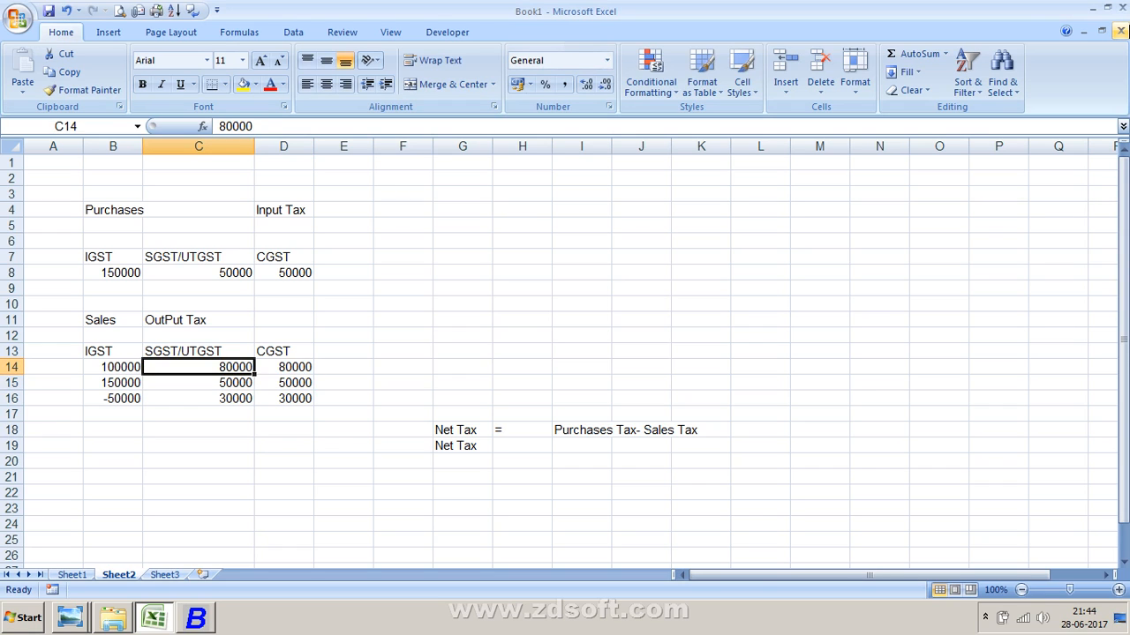
pyautogui.write('70000')
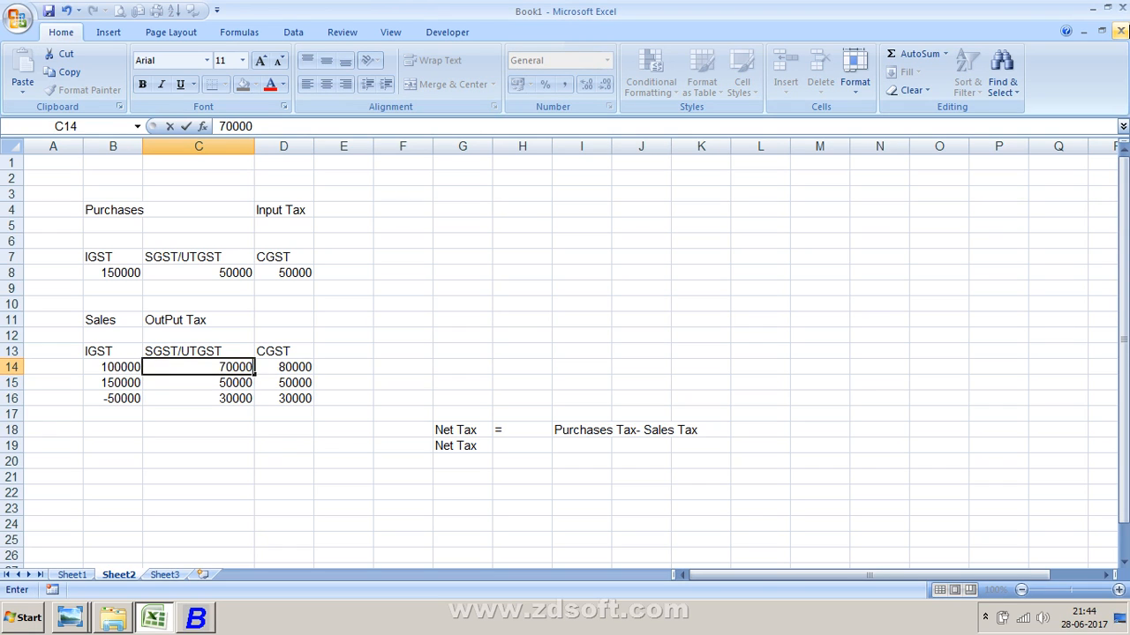
pyautogui.press('Return')
pyautogui.press('Up')
pyautogui.press('Right')
pyautogui.write('7')
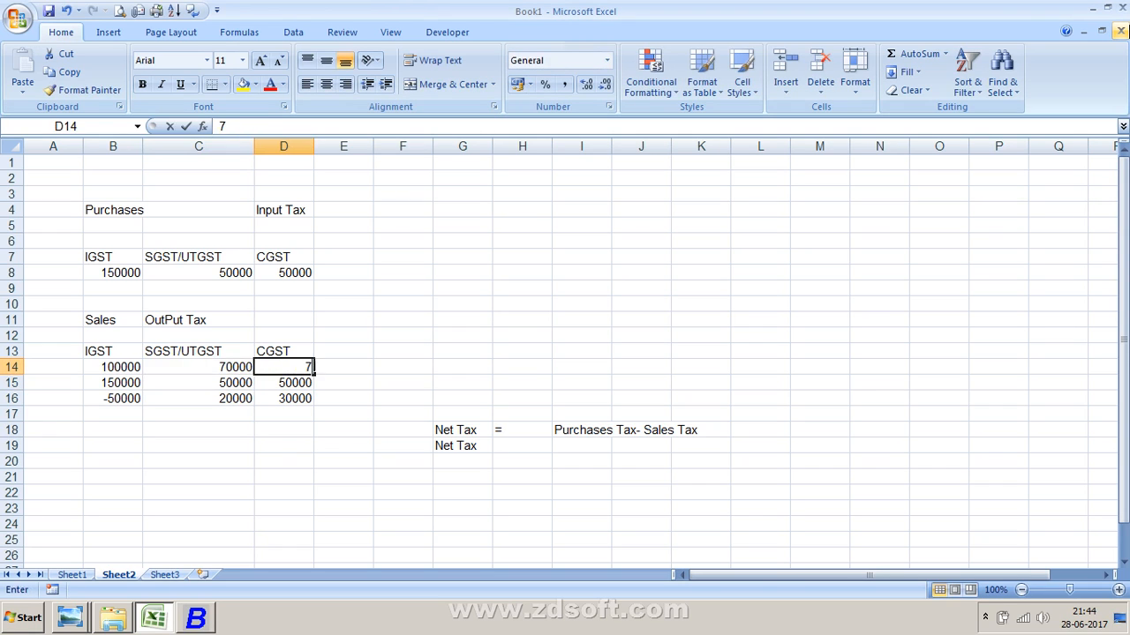
pyautogui.write('0000')
pyautogui.press('Return')
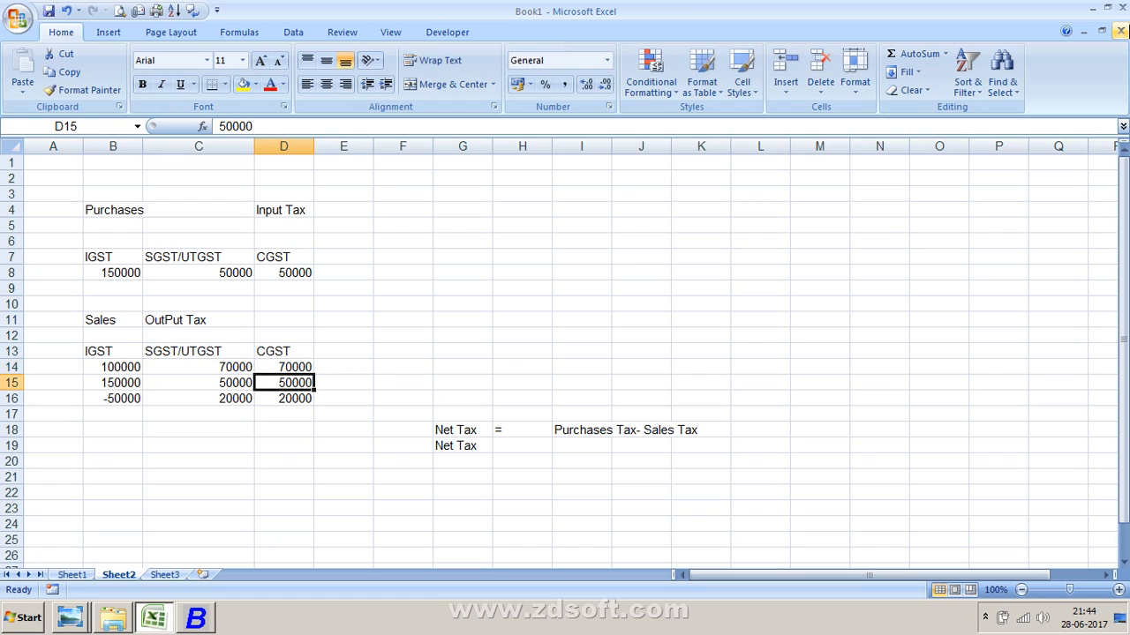
# - Move through the purchase input tax and sales rows to review the updated net tax values
pyautogui.press('Down')
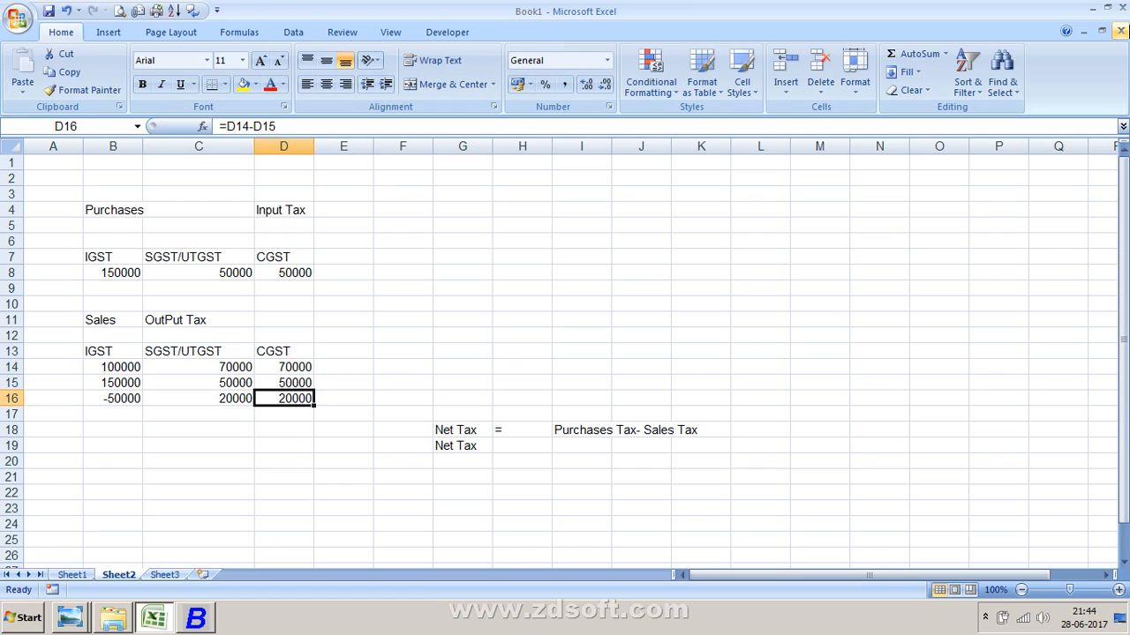
pyautogui.press('Left')
pyautogui.press('Up')
pyautogui.press('Up')
pyautogui.press('Up')
pyautogui.press('Up')
pyautogui.press('Up')
pyautogui.press('Up')
pyautogui.press('Up')
pyautogui.press('Up')
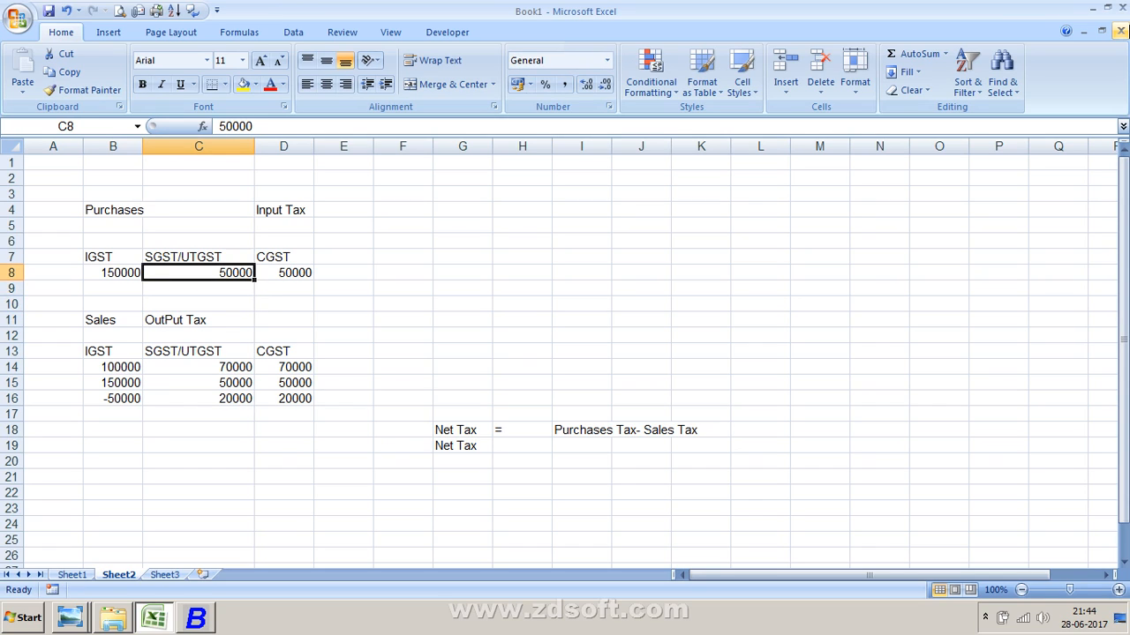
pyautogui.press('Right')
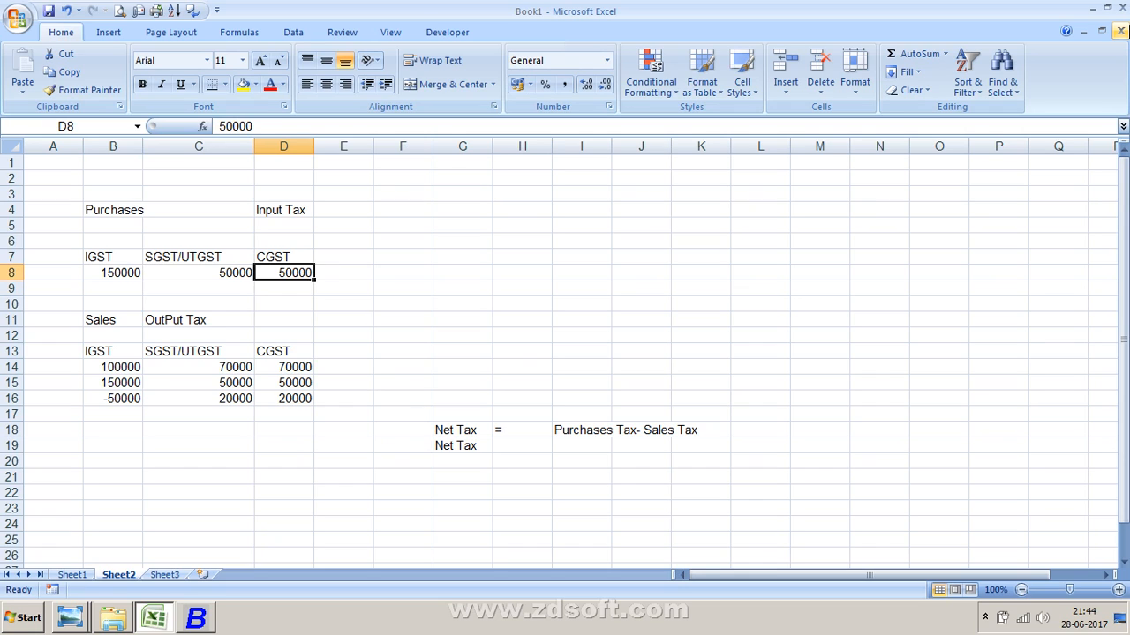
pyautogui.press('Left')
pyautogui.press('Right')
pyautogui.press('Down')
pyautogui.press('Down')
pyautogui.press('Down')
pyautogui.press('Down')
pyautogui.press('Down')
pyautogui.press('Down')
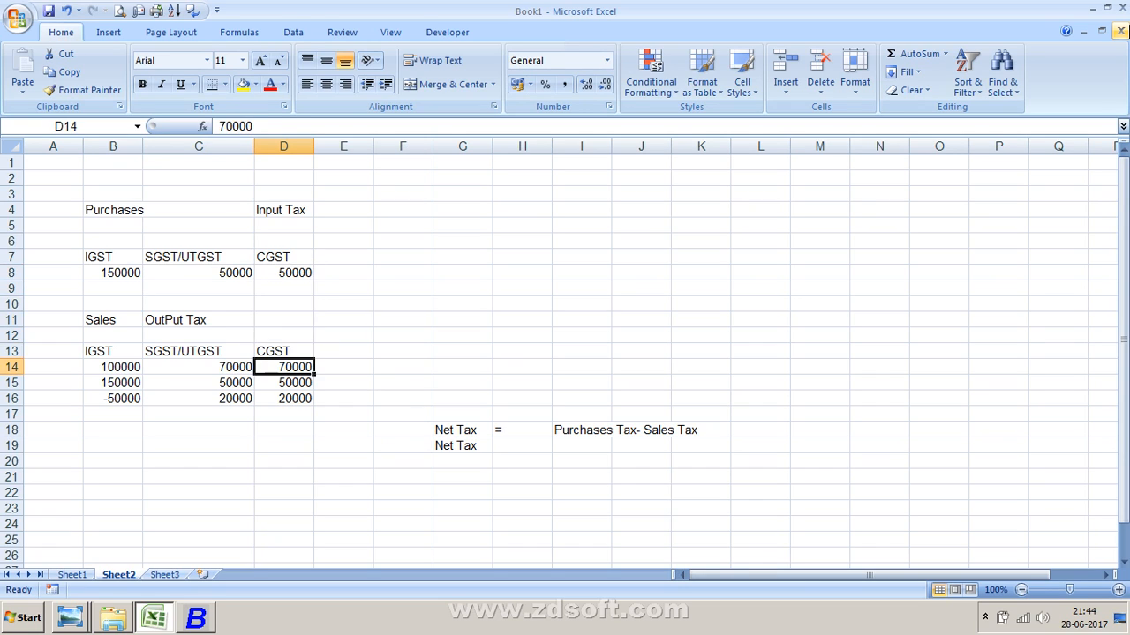
pyautogui.press('Left')
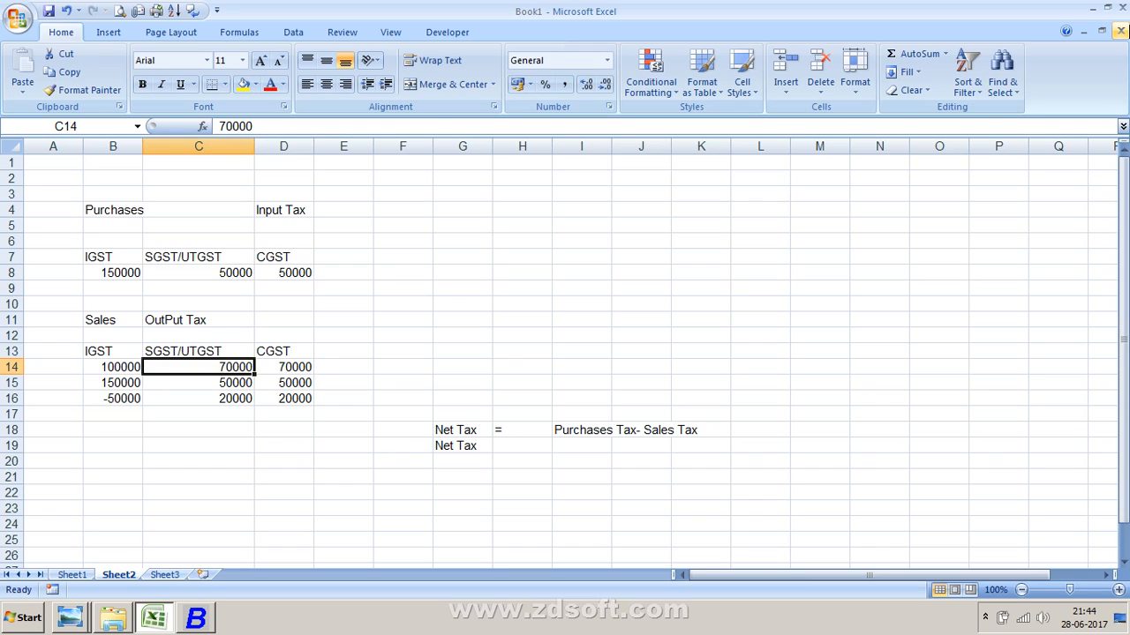
pyautogui.press('Right')
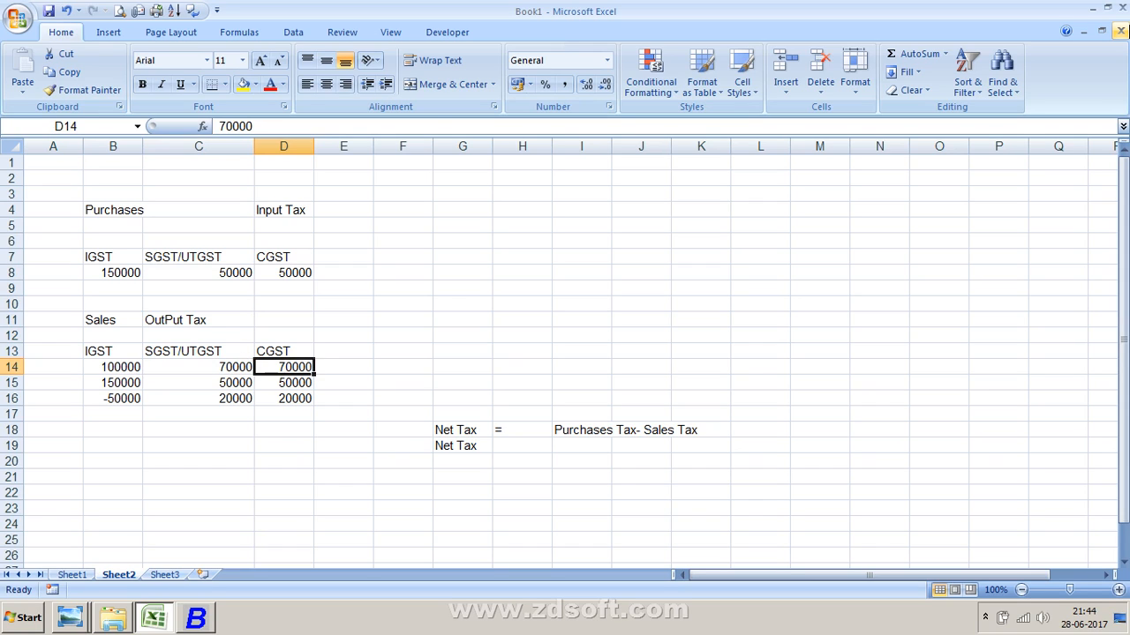
pyautogui.press('Down')
pyautogui.press('Left')
pyautogui.press('Down')
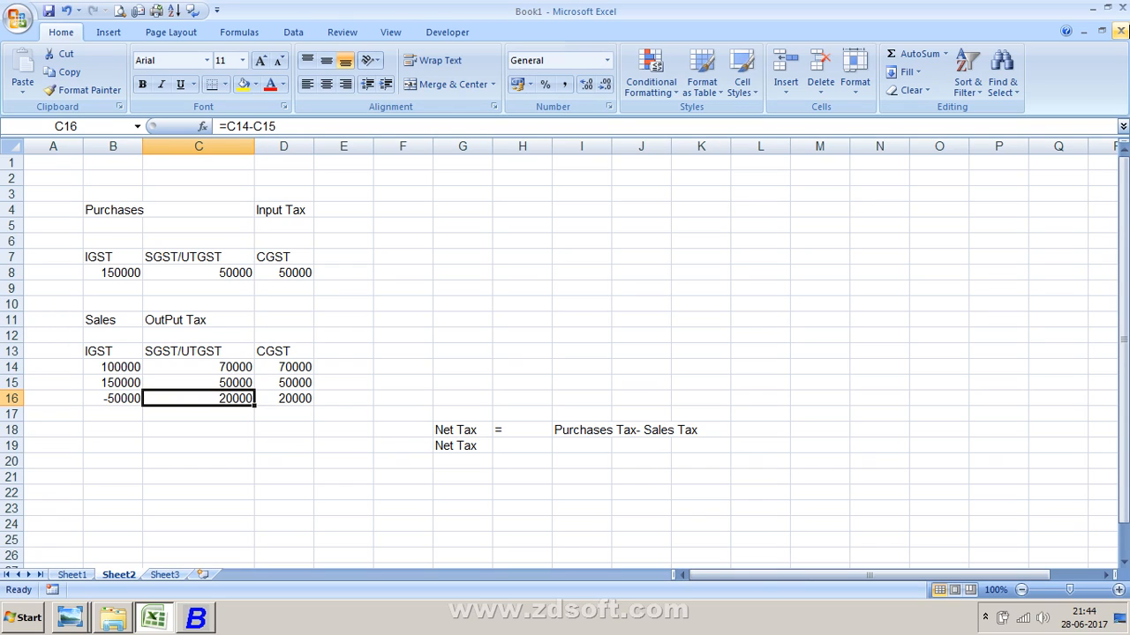
pyautogui.press('Left')
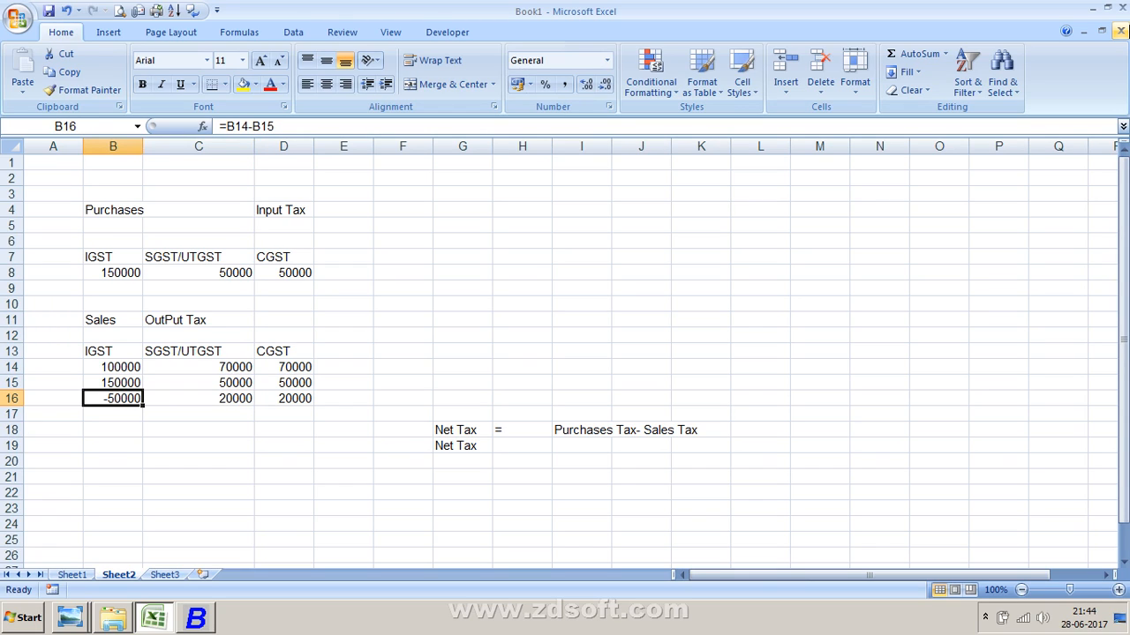
pyautogui.press('Down')
pyautogui.press('Left')
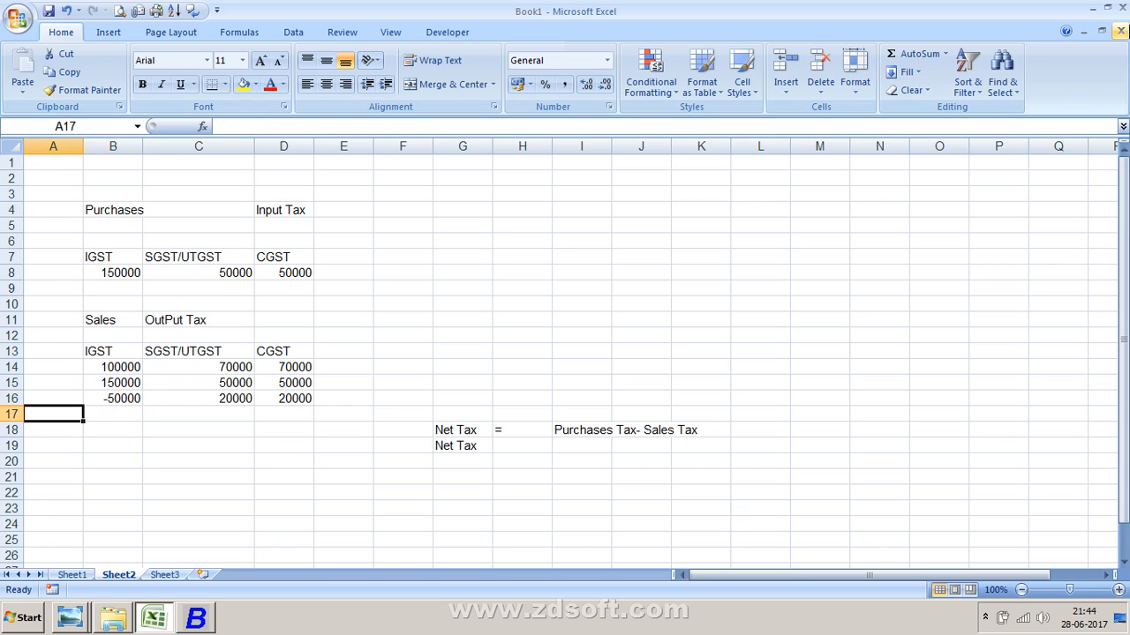
# - Label cells A17 and A18 as CGST and SGST
pyautogui.write('C')
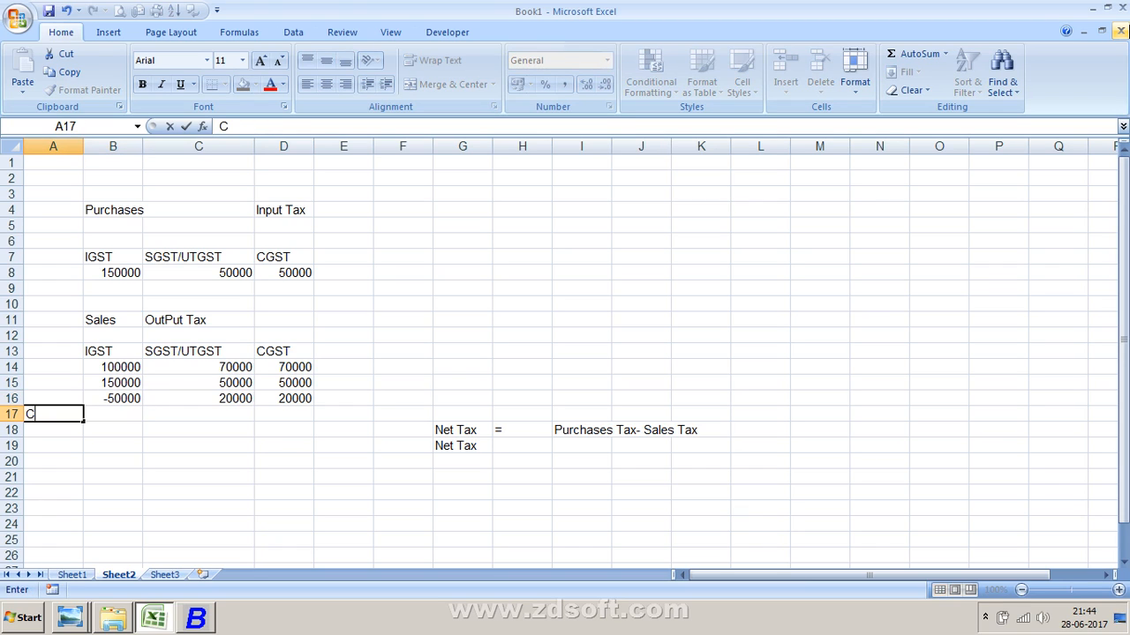
pyautogui.write('GST')
pyautogui.press('Return')
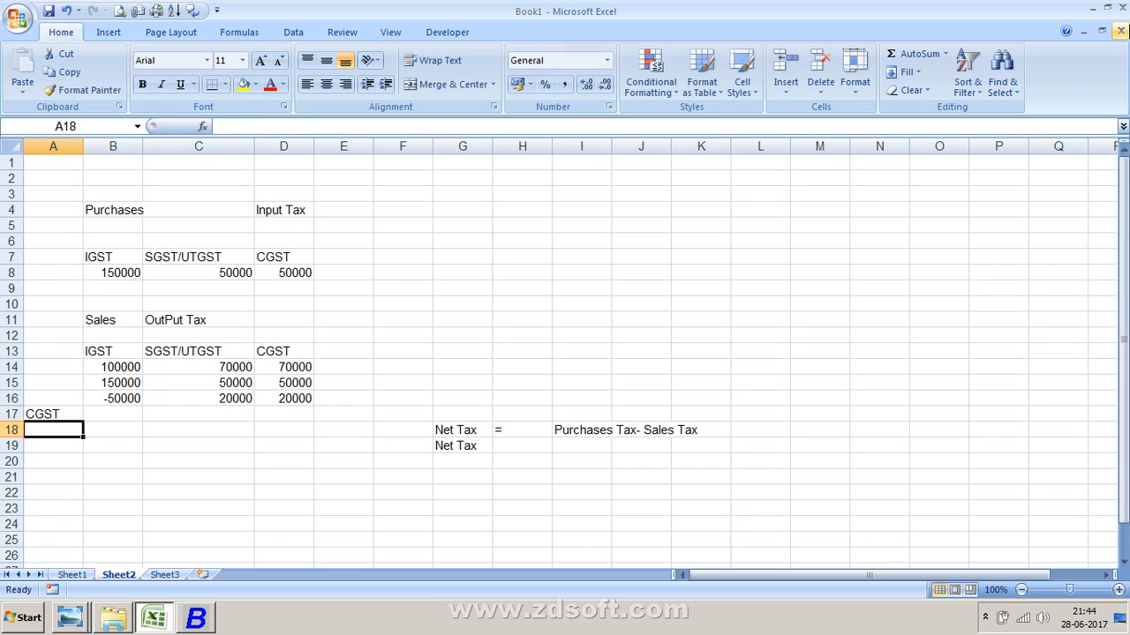
pyautogui.write('SGST')
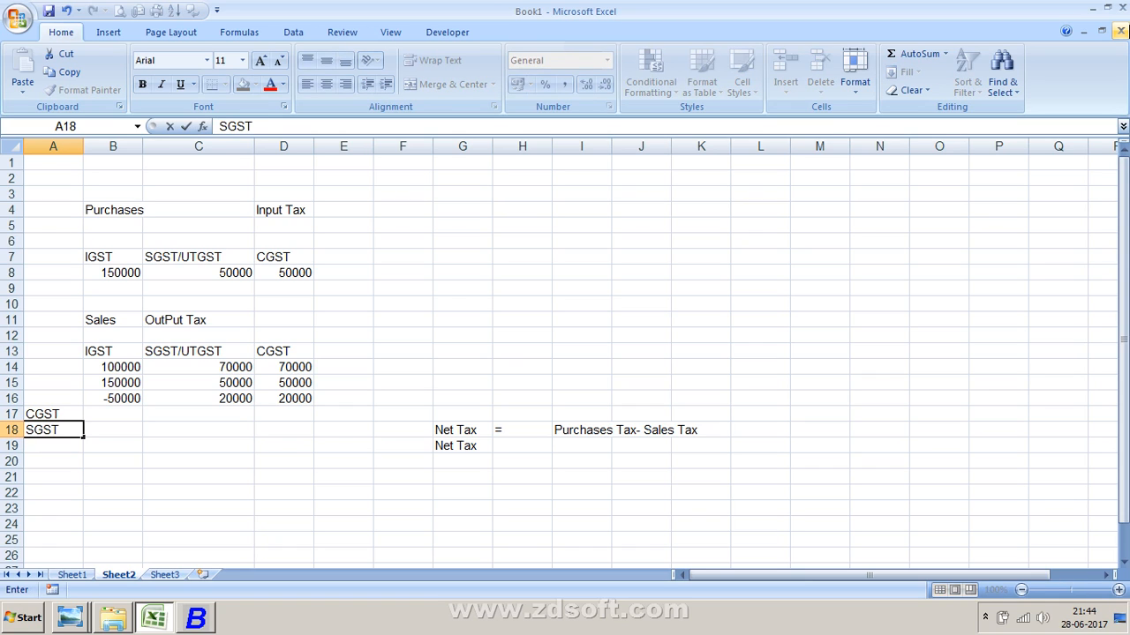
pyautogui.press('Return')
# - Enter 20000 as the CGST amount in cell B17
pyautogui.press('Up')
pyautogui.press('Right')
pyautogui.press('Up')
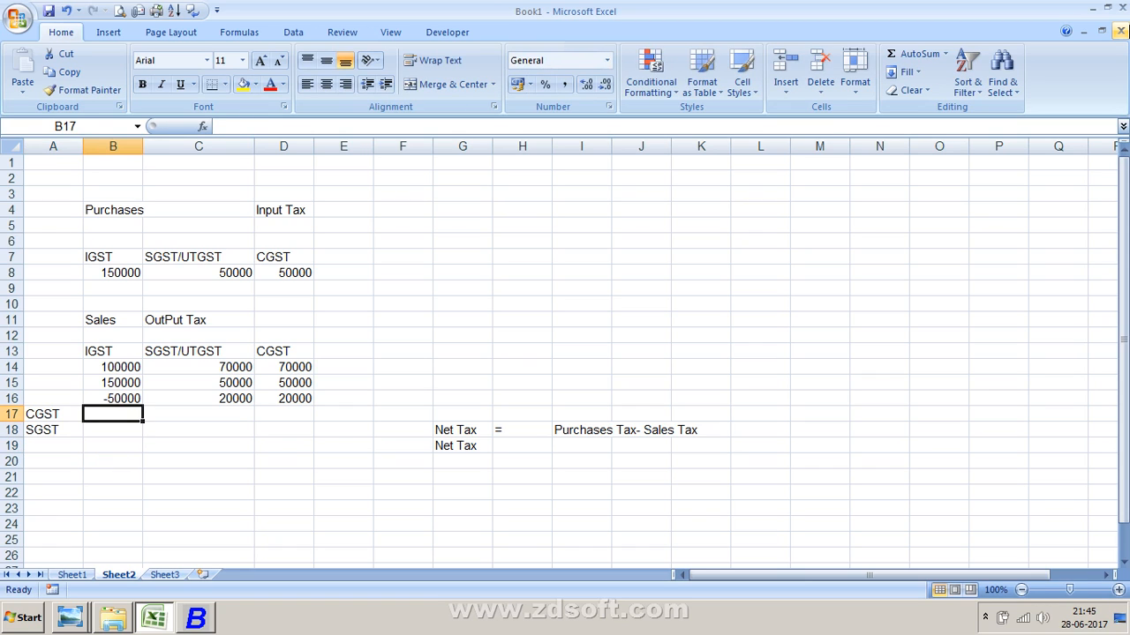
pyautogui.write('20000')
pyautogui.press('Return')
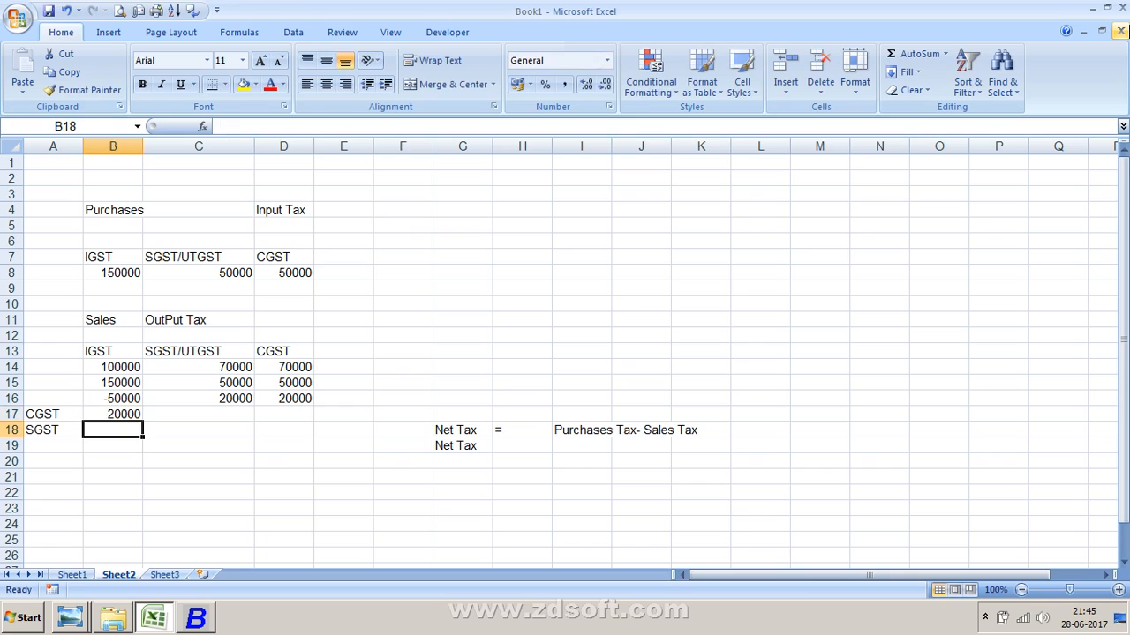
# - Enter the formula =B17-(-B16) in cell C17, accepting the proposed bracket correction
pyautogui.press('Up')
pyautogui.press('Right')
pyautogui.write('=')
pyautogui.press('Left')
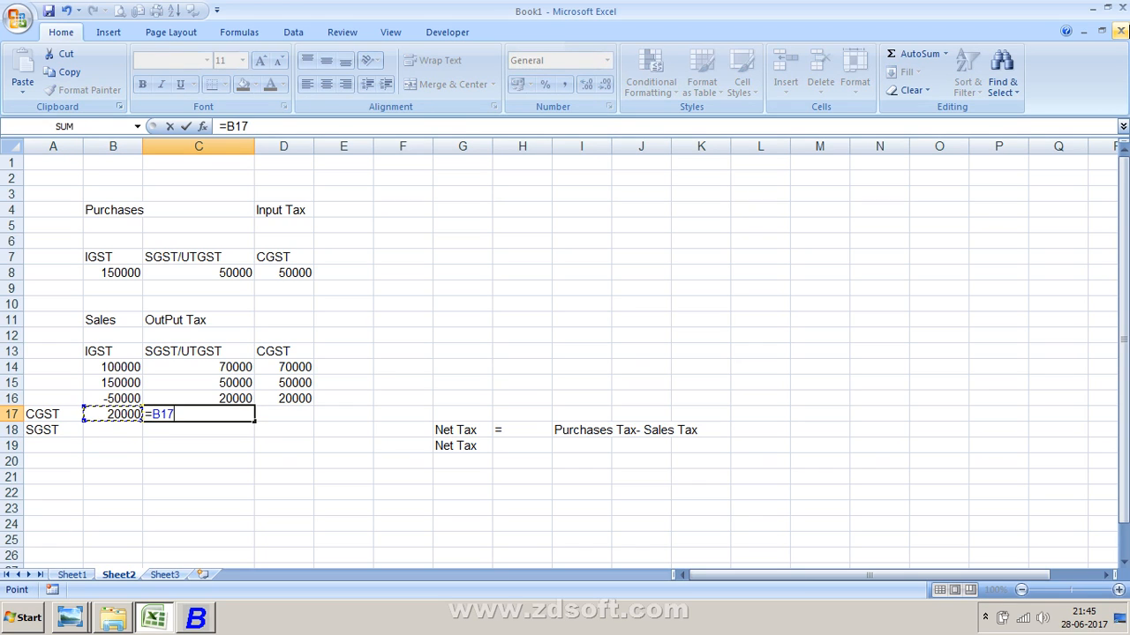
pyautogui.write('-(-')
pyautogui.press('Up')
pyautogui.press('Left')
pyautogui.press('Return')
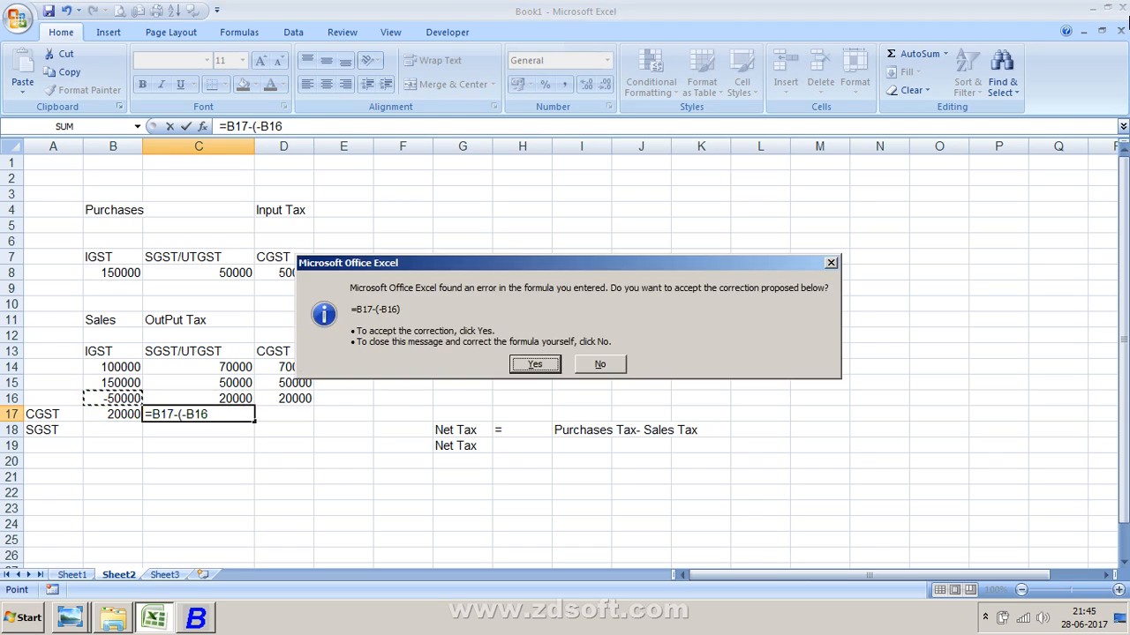
pyautogui.press('Return')
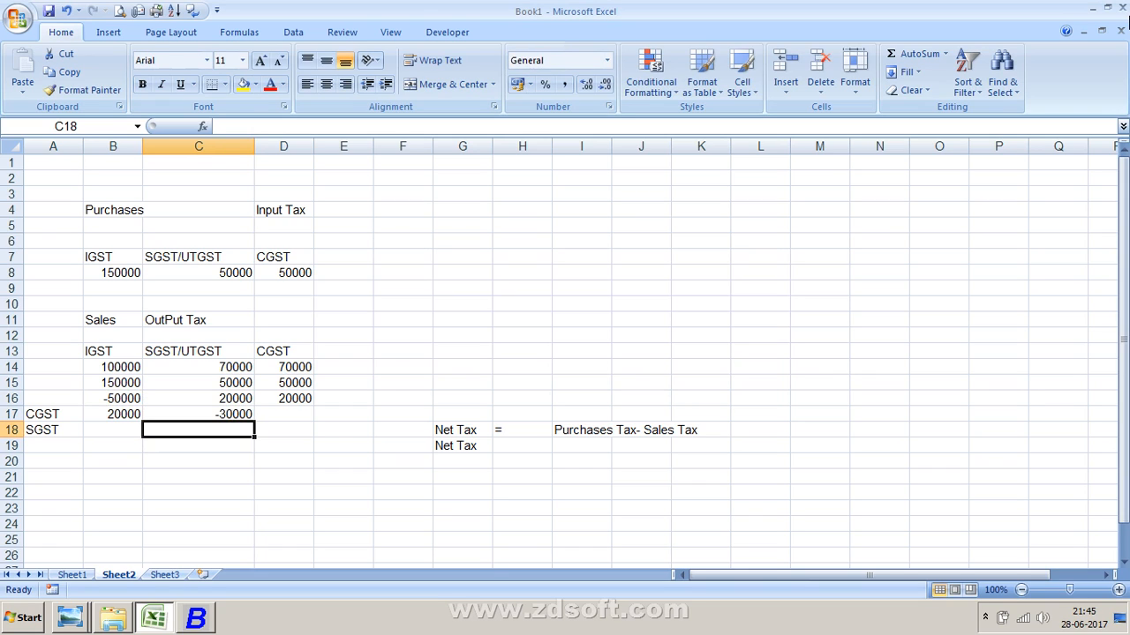
# - Enter 20000 as the SGST amount in cell B18
pyautogui.press('Left')
pyautogui.write('20000')
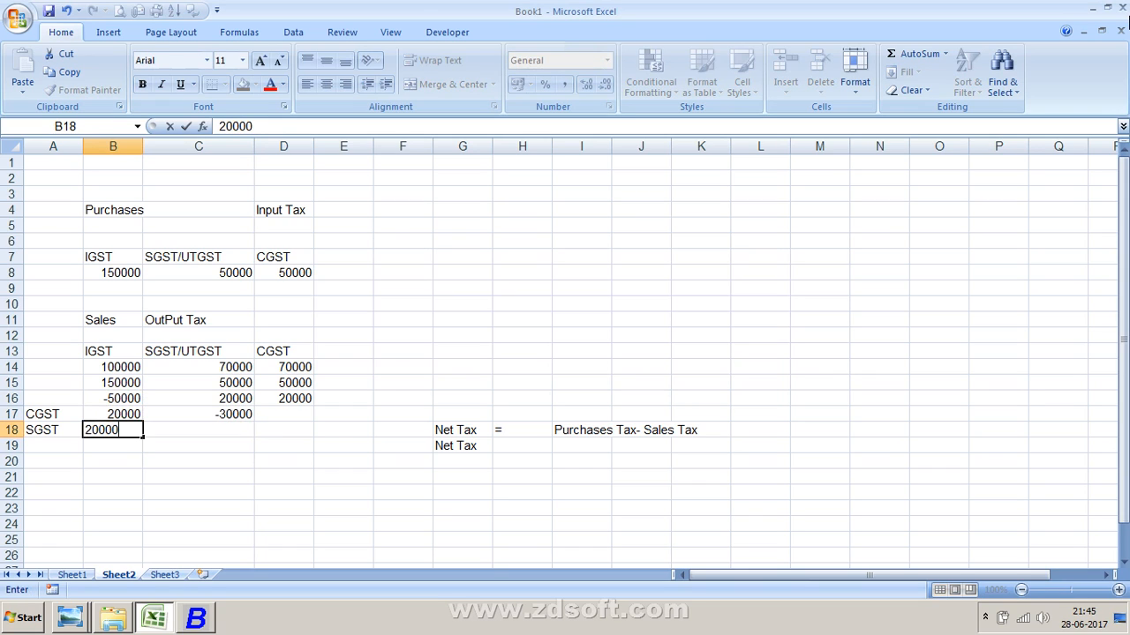
pyautogui.press('Return')
# - Enter -100000 as the SGST net amount in cell C18
pyautogui.press('Right')
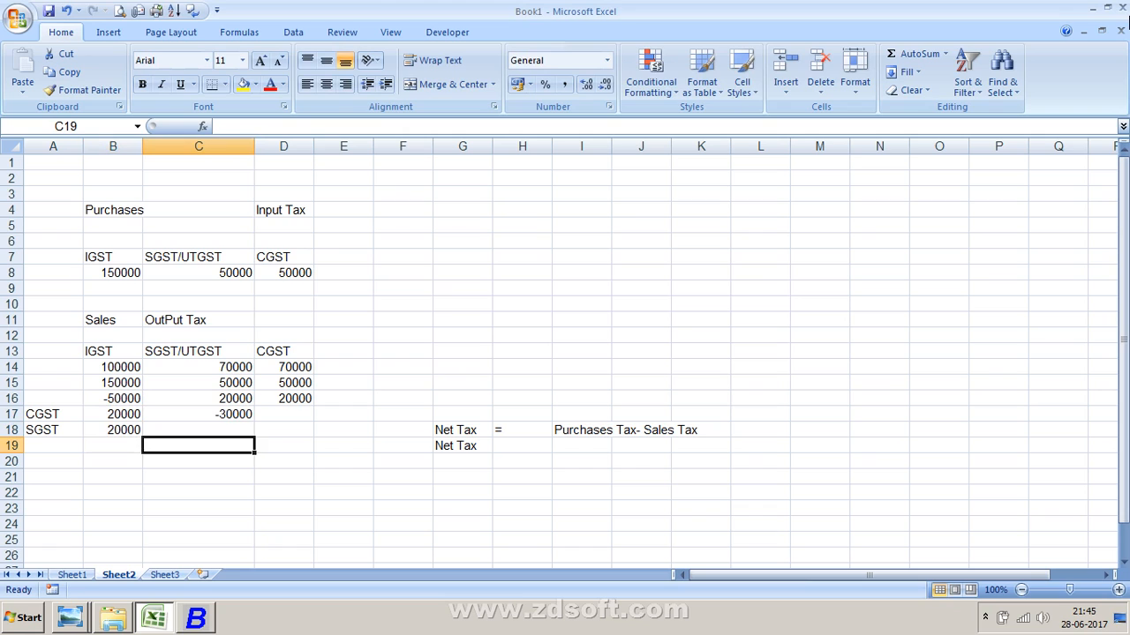
pyautogui.press('Up')
pyautogui.write('-100000')
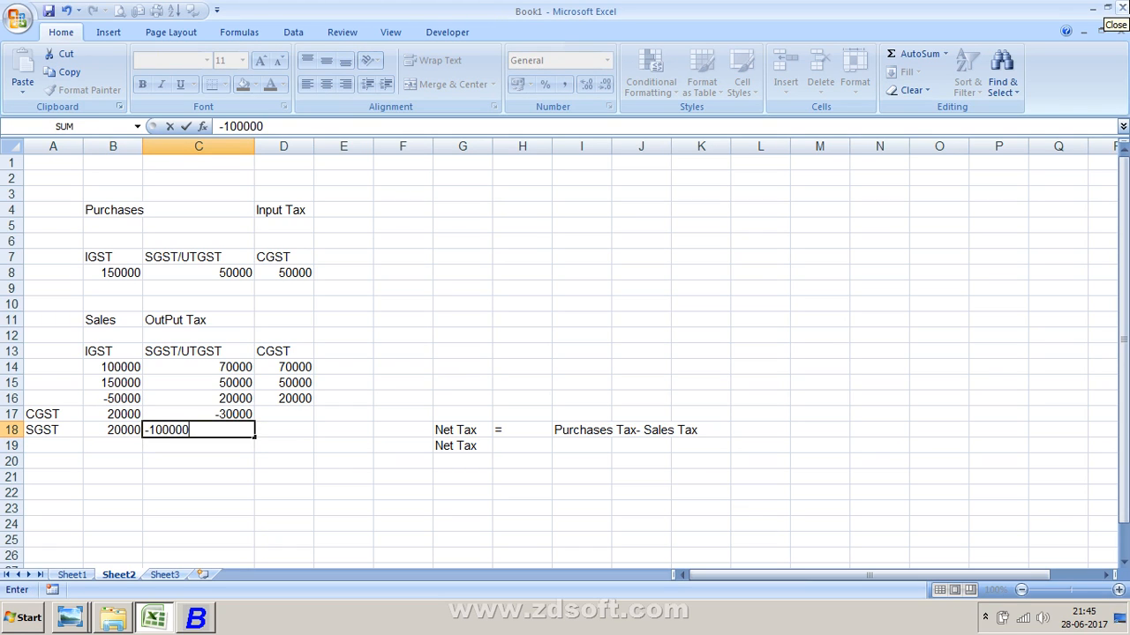
pyautogui.press('Return')
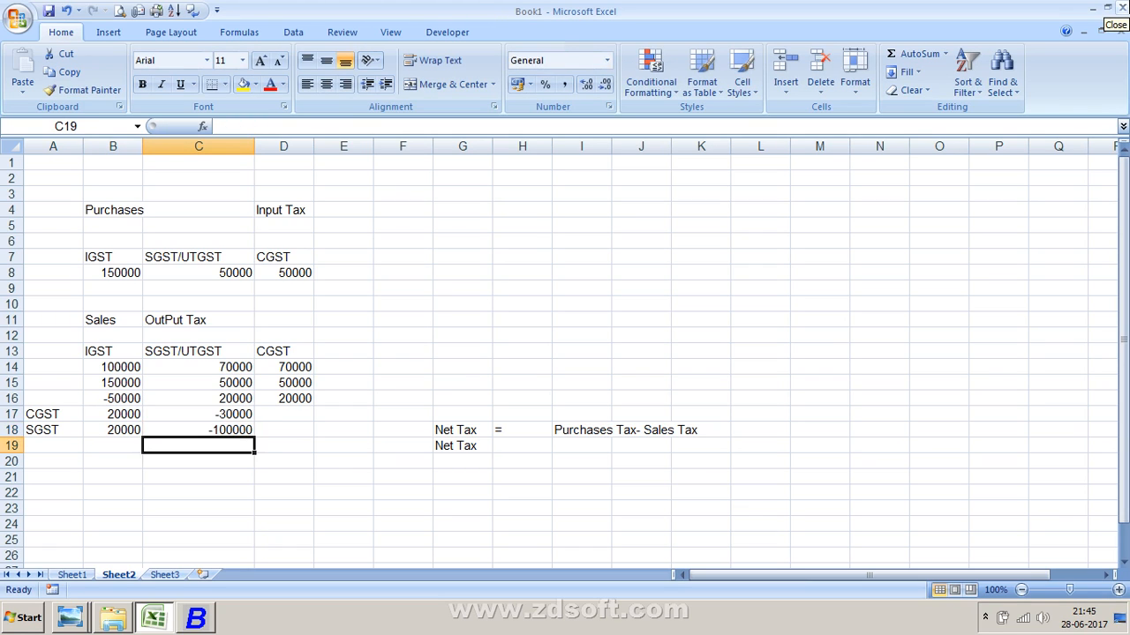
# - Review the CGST and SGST rows and the formulas in the worksheet's sales section
pyautogui.press('Up')
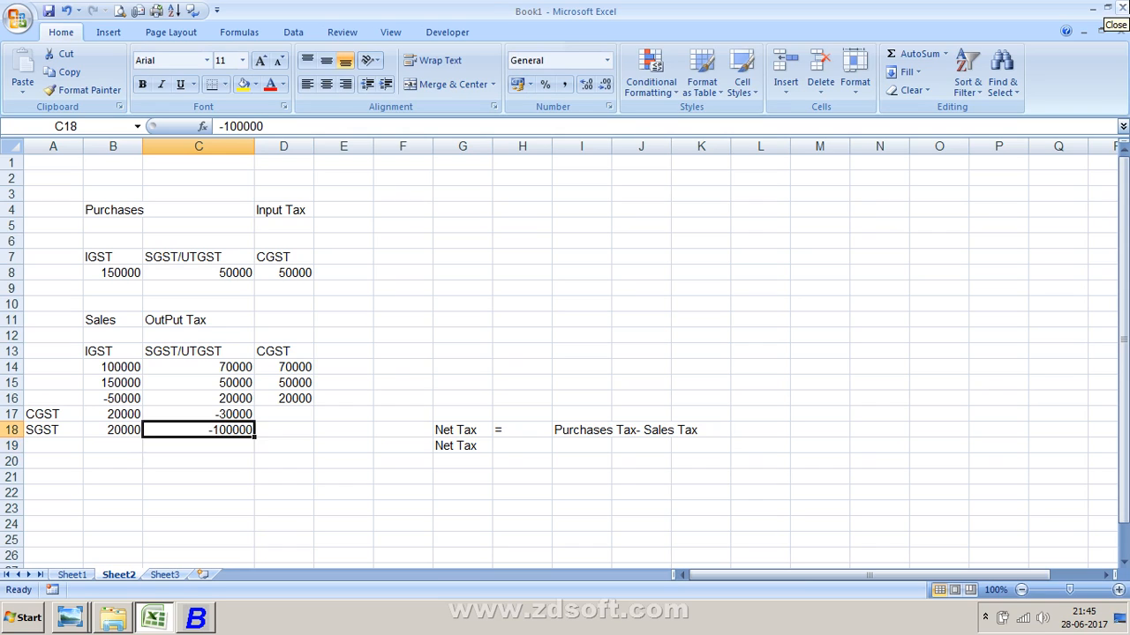
pyautogui.press('Left')
pyautogui.press('Up')
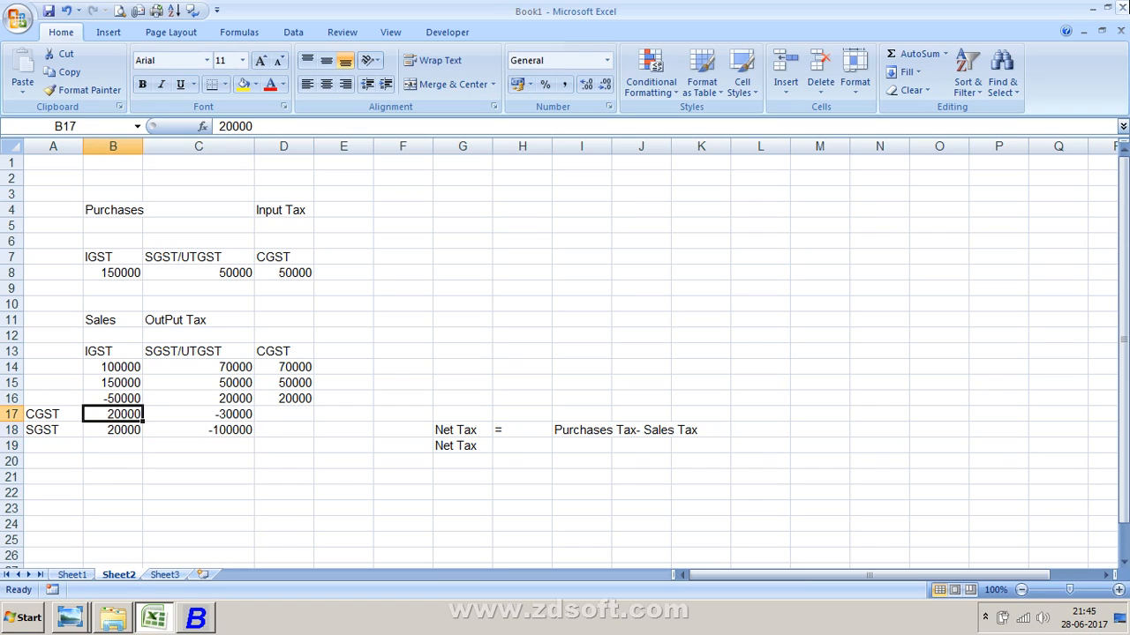
pyautogui.press('Right')
pyautogui.press('Up')
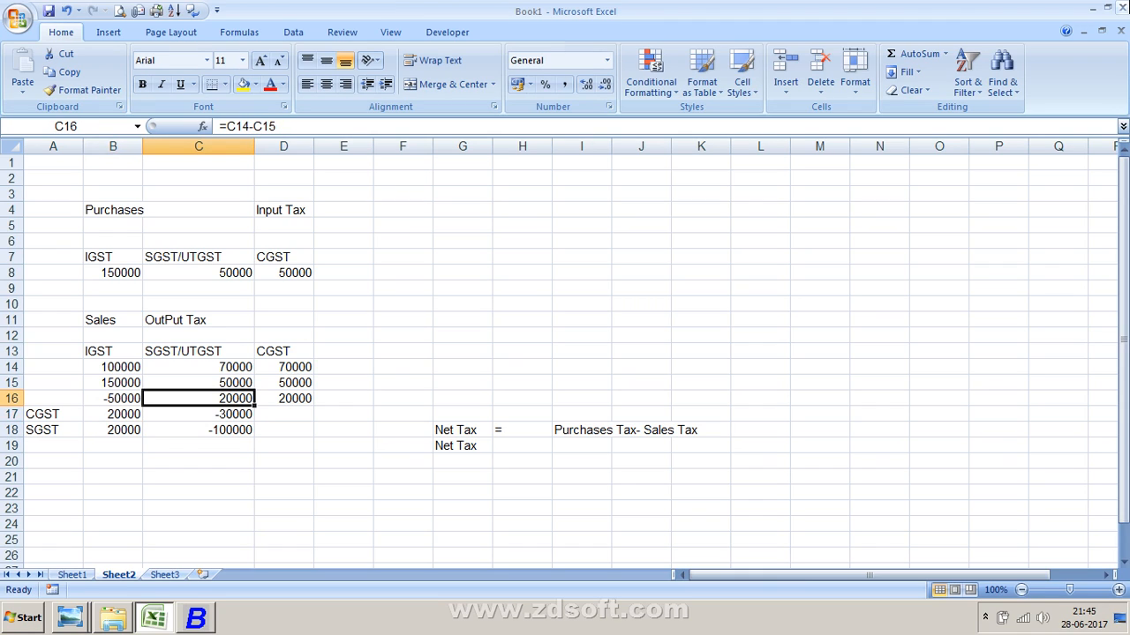
pyautogui.press('Left')
pyautogui.press('Down')
pyautogui.press('Left')
pyautogui.press('Down')
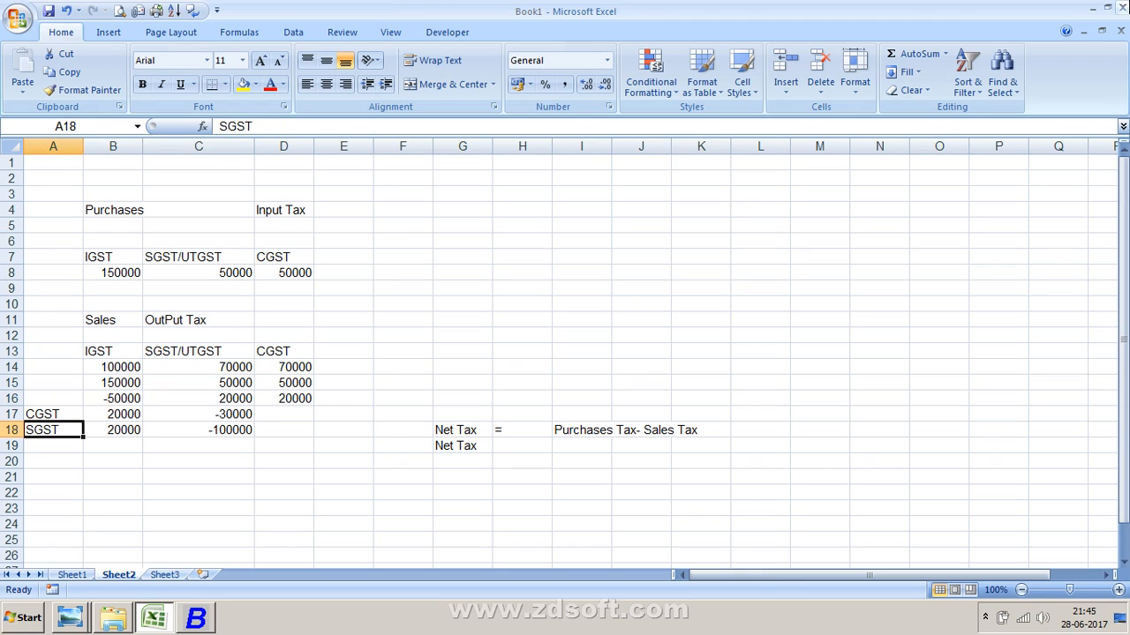
pyautogui.press('Down')
pyautogui.press('Down')
pyautogui.press('Up')
pyautogui.press('Up')
pyautogui.press('Up')
pyautogui.press('Up')
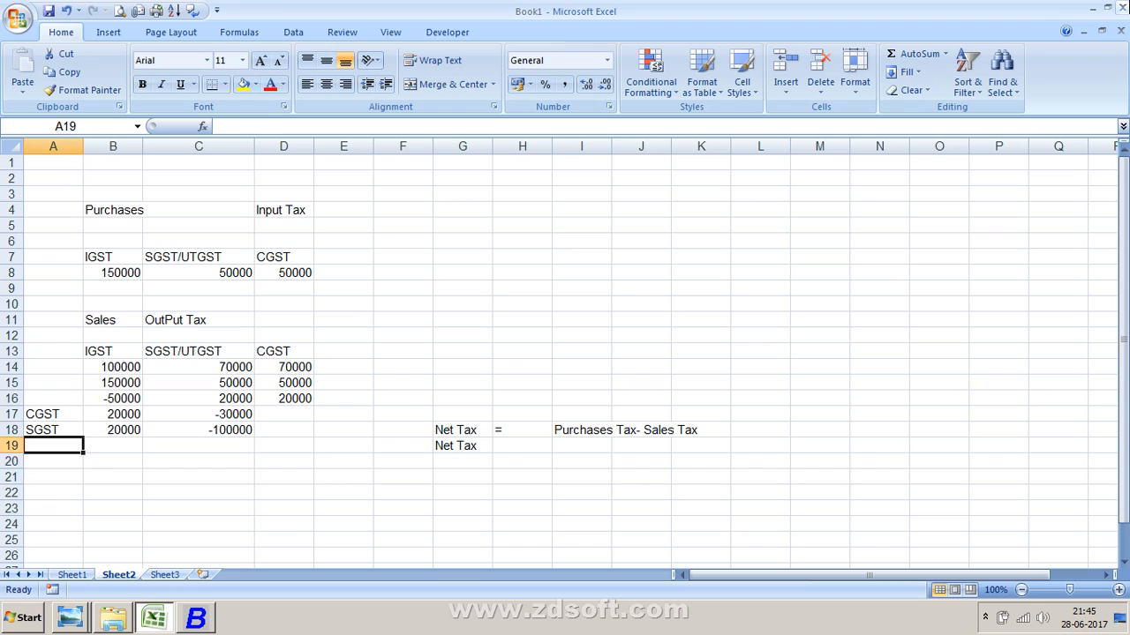
pyautogui.press('Down')
pyautogui.press('Down')
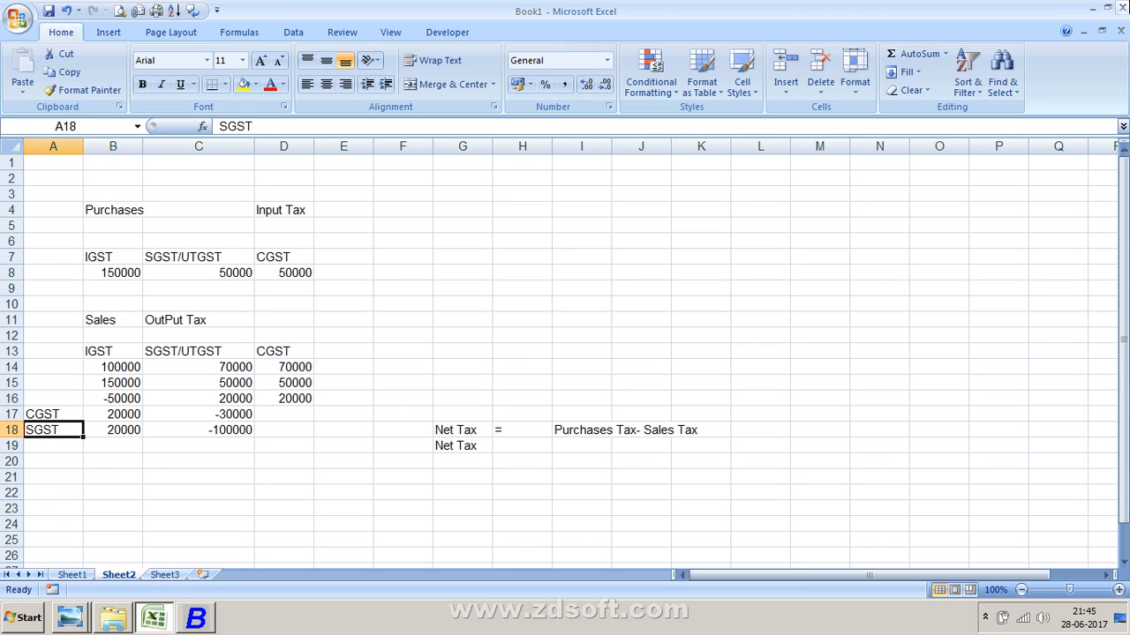
pyautogui.press('Down')
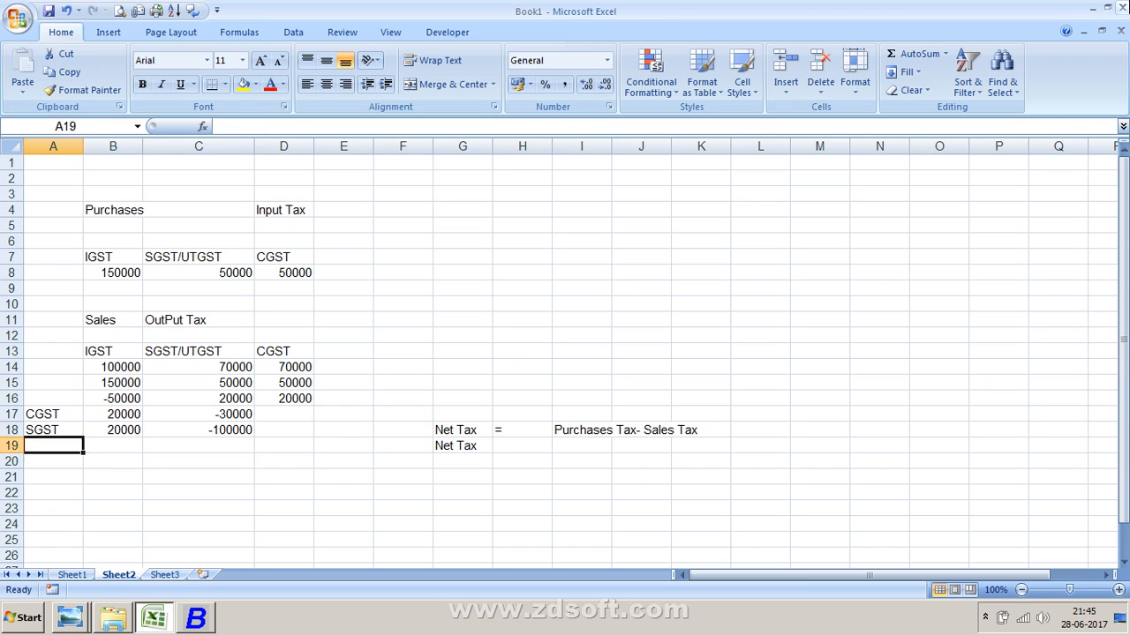
pyautogui.press('Up')
pyautogui.press('Right')
pyautogui.press('Right')
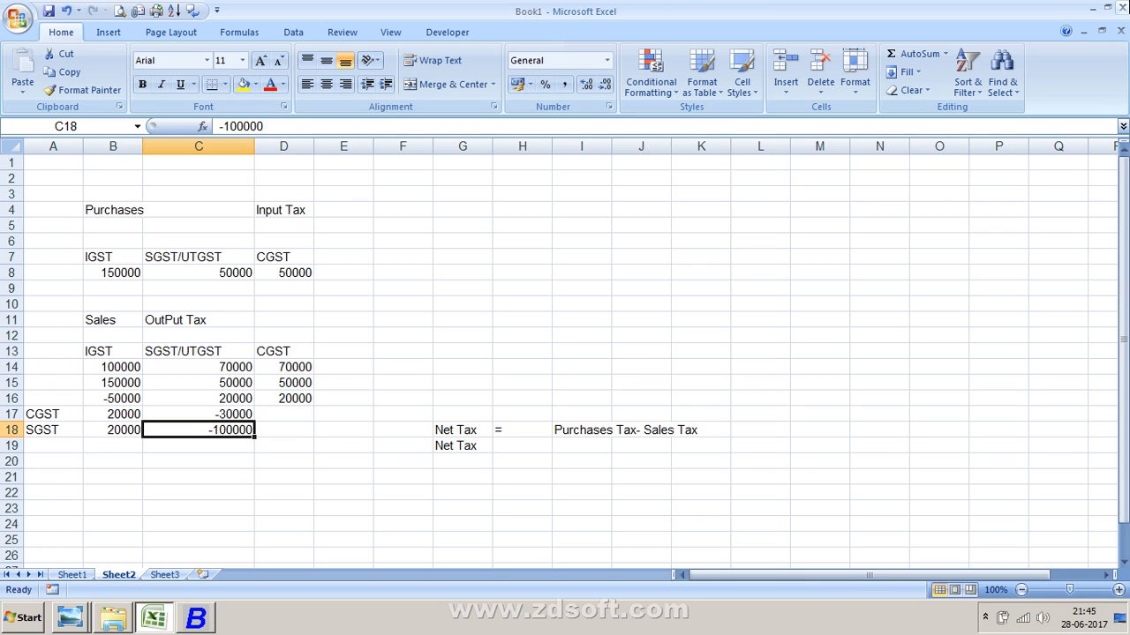
# - Switch to Busy and open the GST Summary report under GST Reports (Beta) › GST Summaries
pyautogui.hotkey('alt', 'Tab')
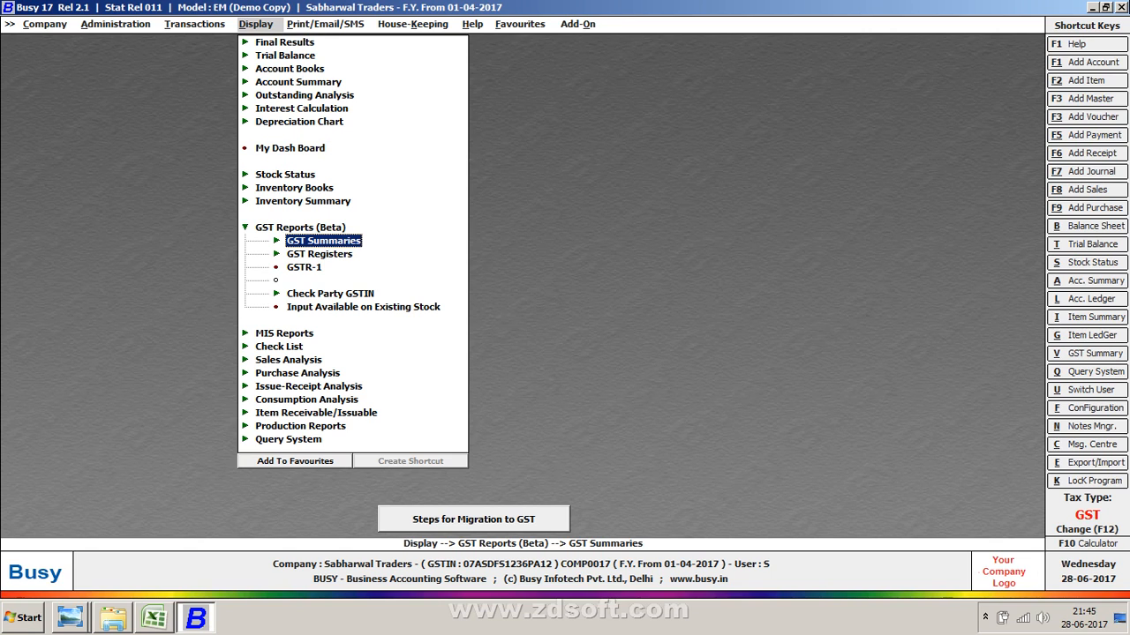
pyautogui.hotkey('alt', 'Tab')
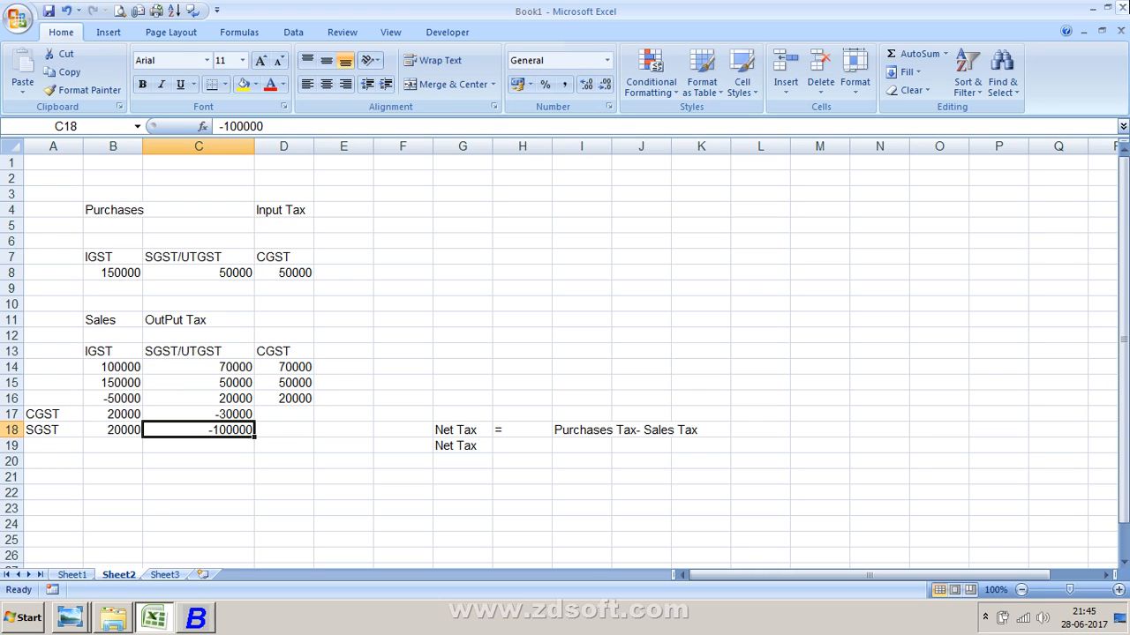
pyautogui.hotkey('alt', 'Tab')
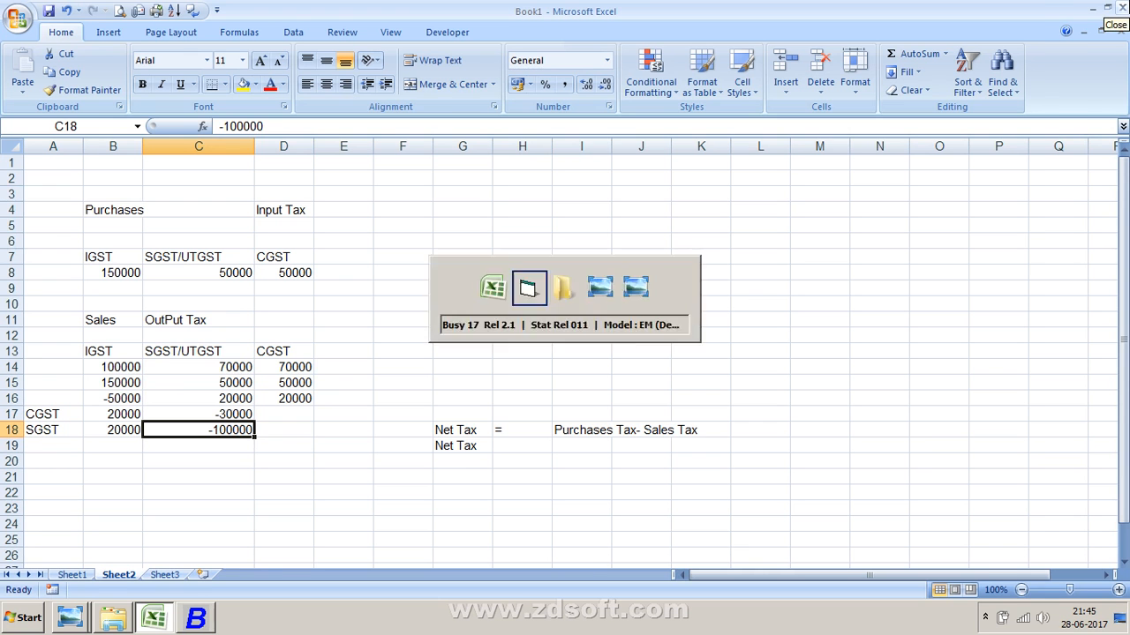
pyautogui.press('Return')
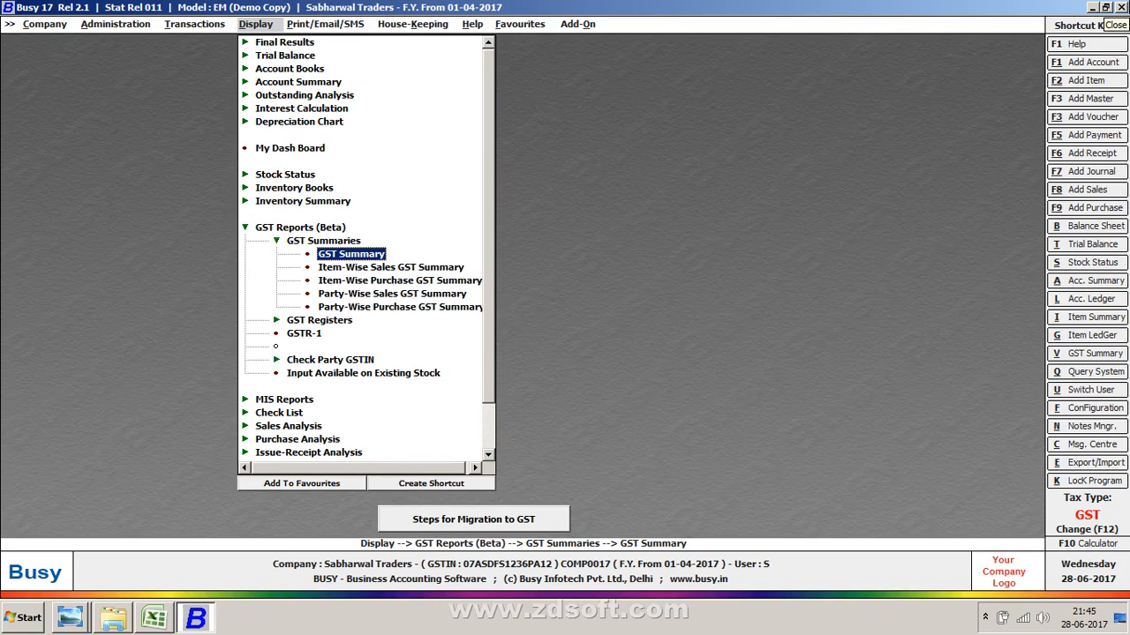
pyautogui.press('Up')
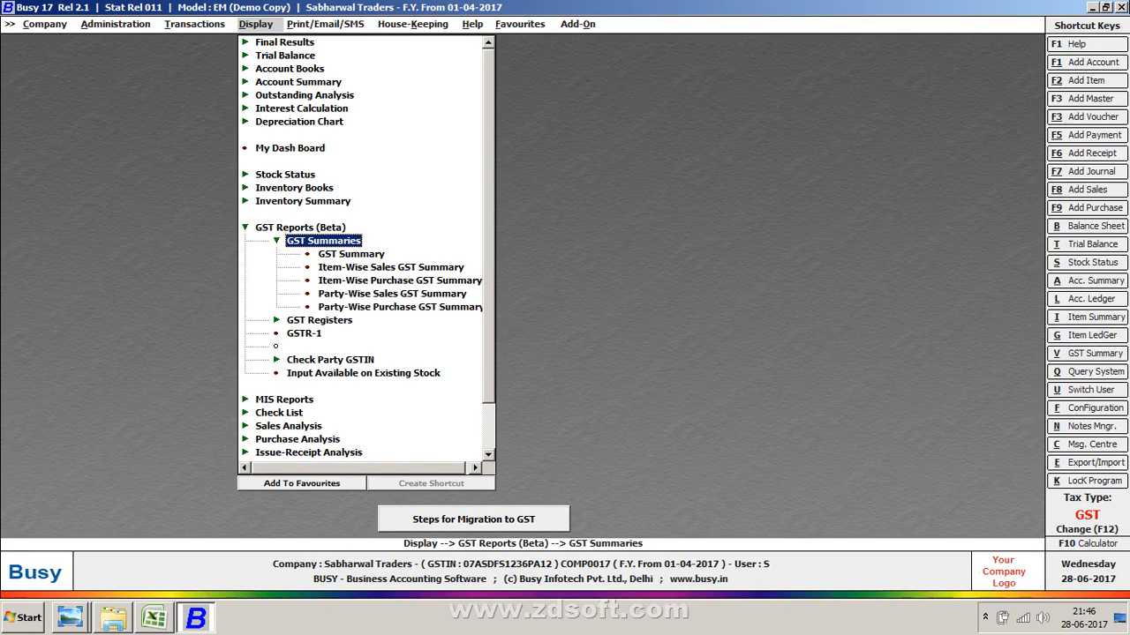
pyautogui.press('Return')
pyautogui.press('Return')
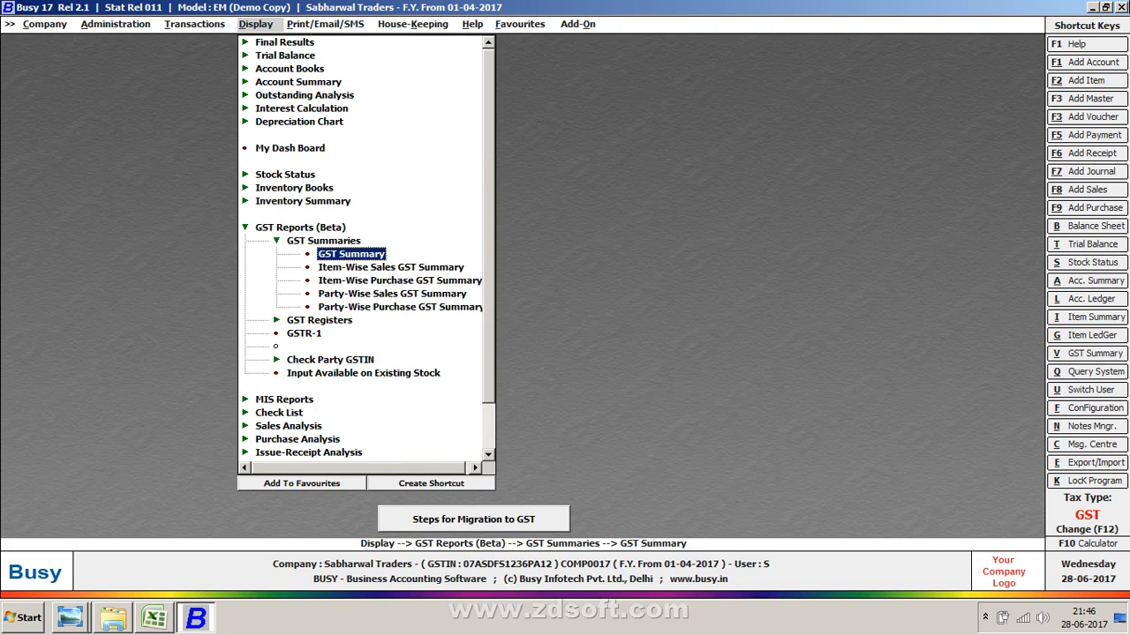
# - Set the GST Summary ending date to 30-04-2017 and run the report
pyautogui.press('Return')
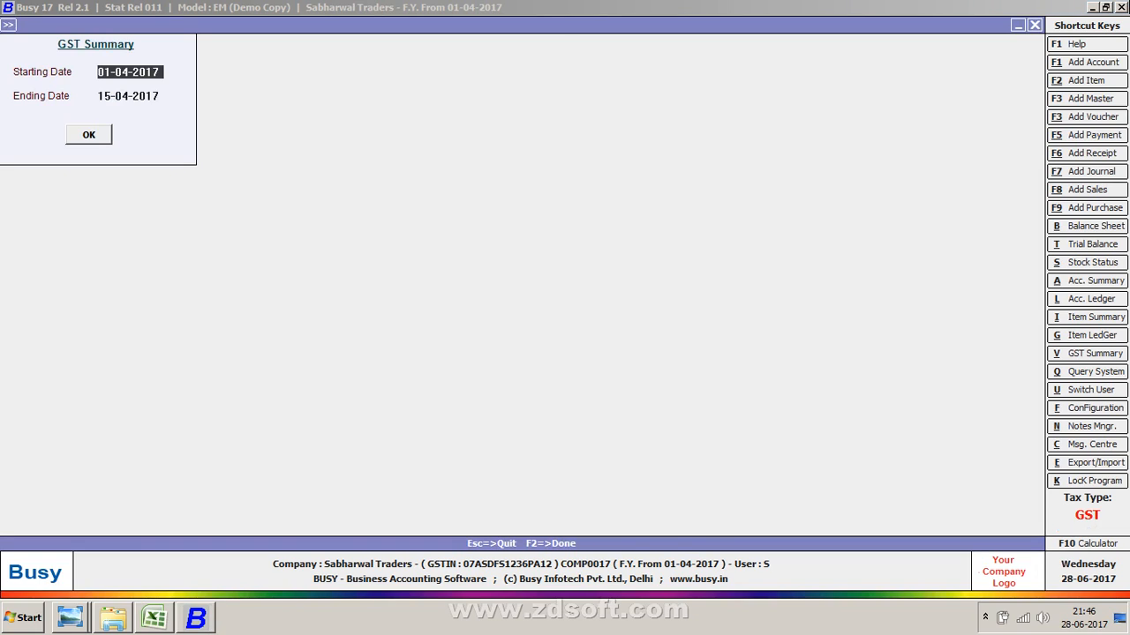
pyautogui.press('Return')
pyautogui.press('BackSpace')
pyautogui.write('10')
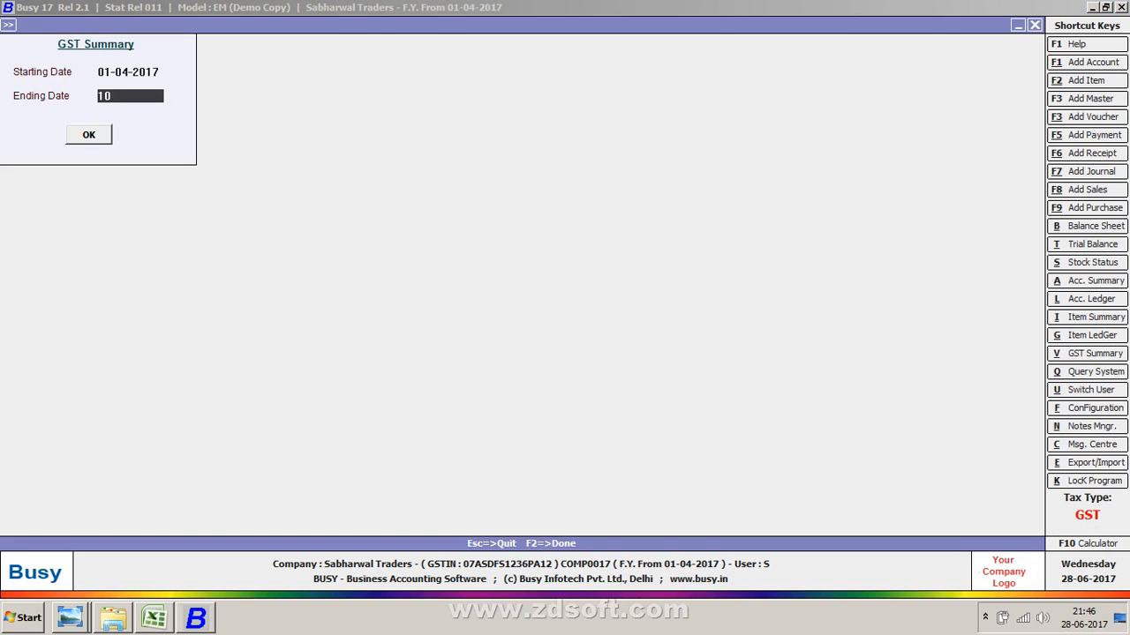
pyautogui.press('BackSpace')
pyautogui.press('BackSpace')
pyautogui.write('30-4')
pyautogui.press('Return')
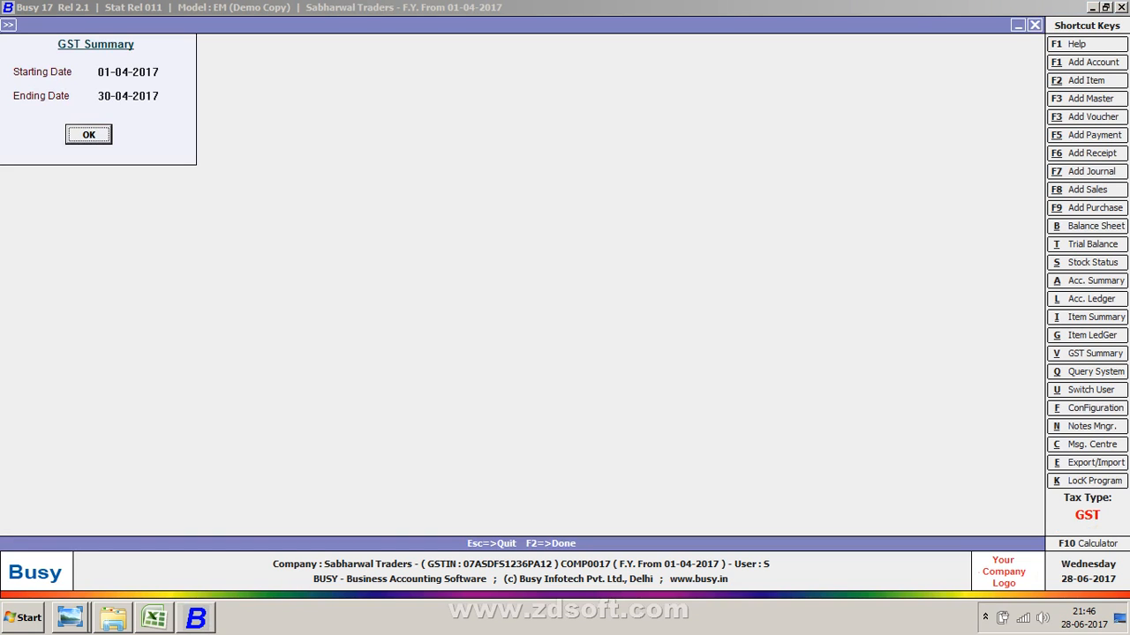
pyautogui.press('Return')
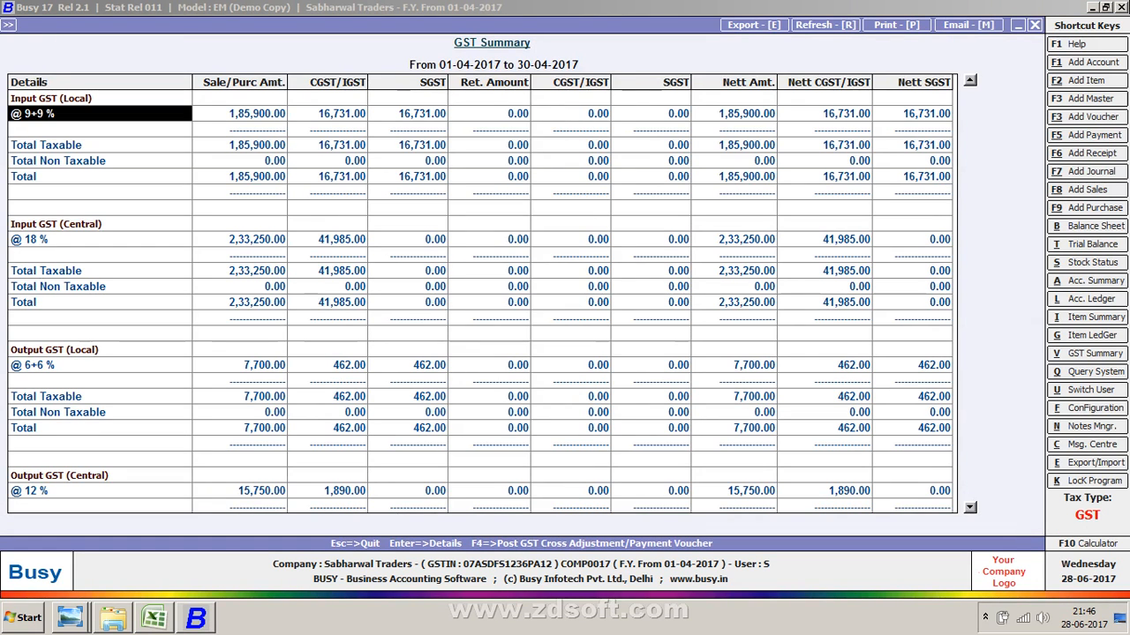
# - Scroll through the GST Summary to examine input tax, output tax, tax payable and final tax calculation
pyautogui.click(239, 113)
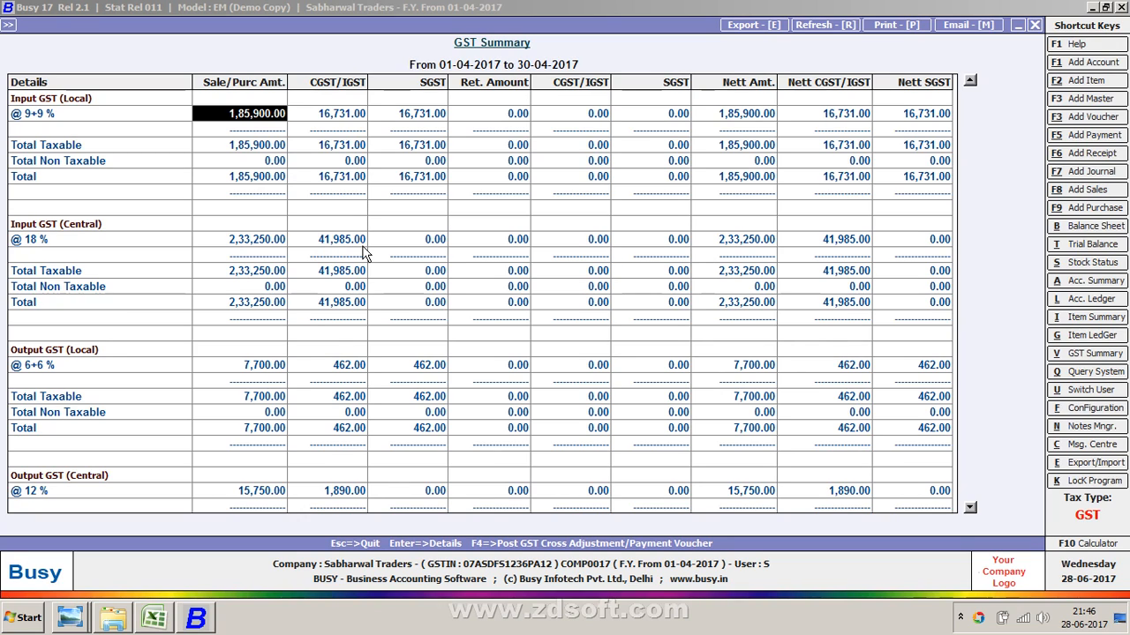
pyautogui.click(285, 349)
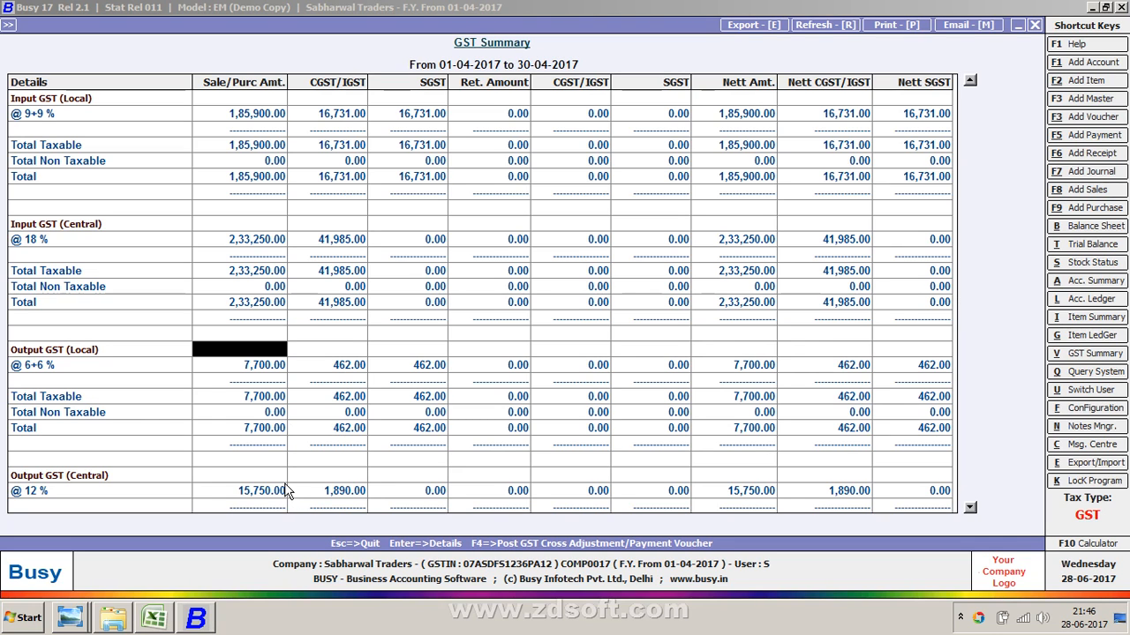
pyautogui.press('Down')
pyautogui.press('Down')
pyautogui.press('Down')
pyautogui.press('Down')
pyautogui.press('Down')
pyautogui.press('Down')
pyautogui.press('Down')
pyautogui.press('Down')
pyautogui.press('Down')
pyautogui.press('Down')
pyautogui.press('Down')
pyautogui.press('Down')
pyautogui.press('Down')
pyautogui.press('Down')
pyautogui.press('Down')
pyautogui.press('Down')
pyautogui.press('Down')
pyautogui.press('Down')
pyautogui.press('Down')
pyautogui.press('Down')
pyautogui.press('Down')
pyautogui.press('Down')
pyautogui.press('Down')
pyautogui.press('Down')
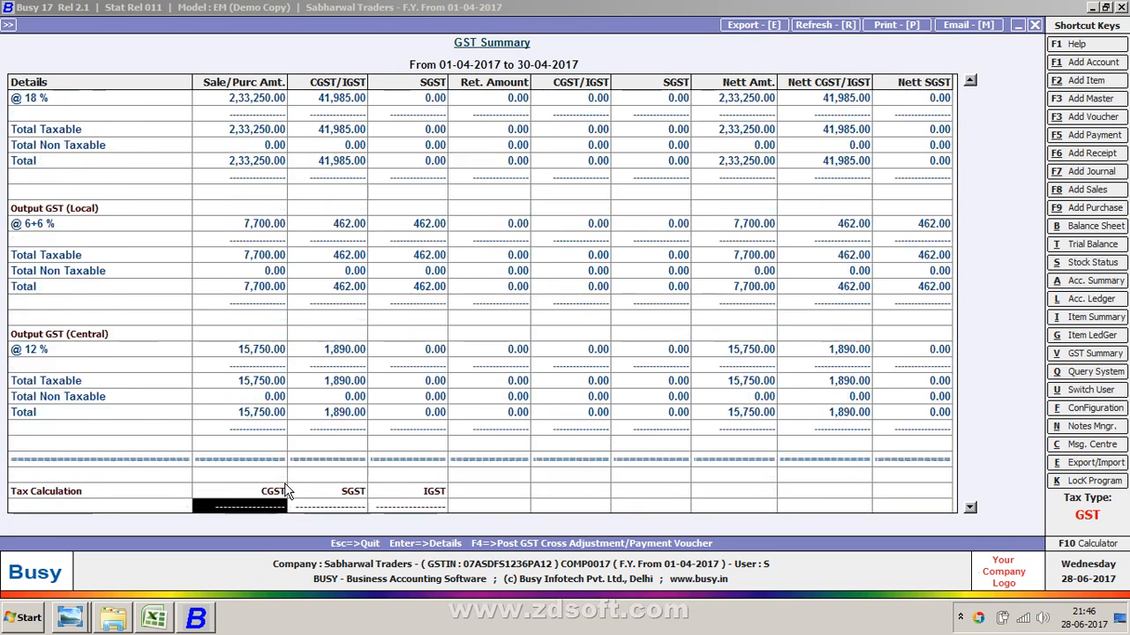
pyautogui.press('Up')
pyautogui.press('Up')
pyautogui.press('Up')
pyautogui.press('Up')
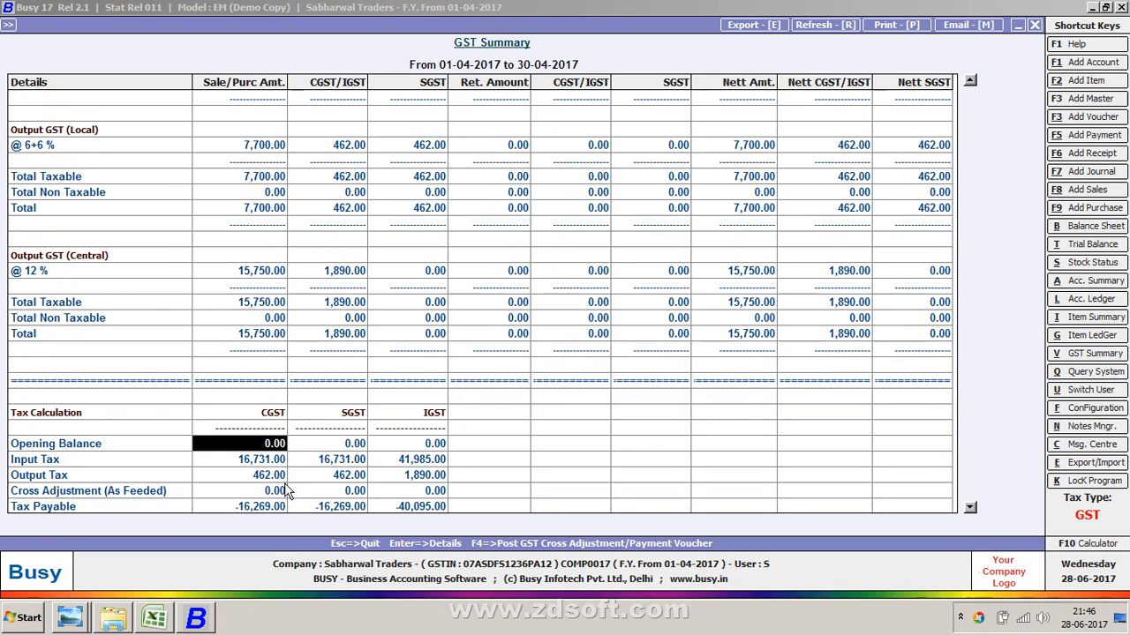
pyautogui.press('Down')
pyautogui.press('Down')
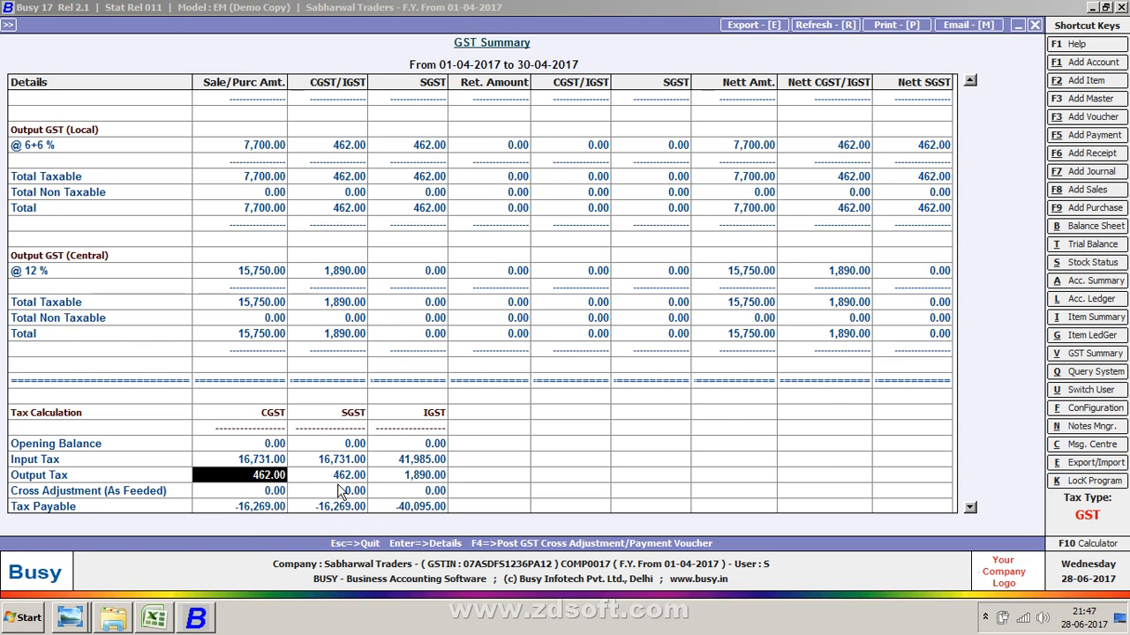
pyautogui.press('Down')
pyautogui.press('Down')
pyautogui.press('Down')
pyautogui.press('Down')
pyautogui.press('Down')
pyautogui.press('Down')
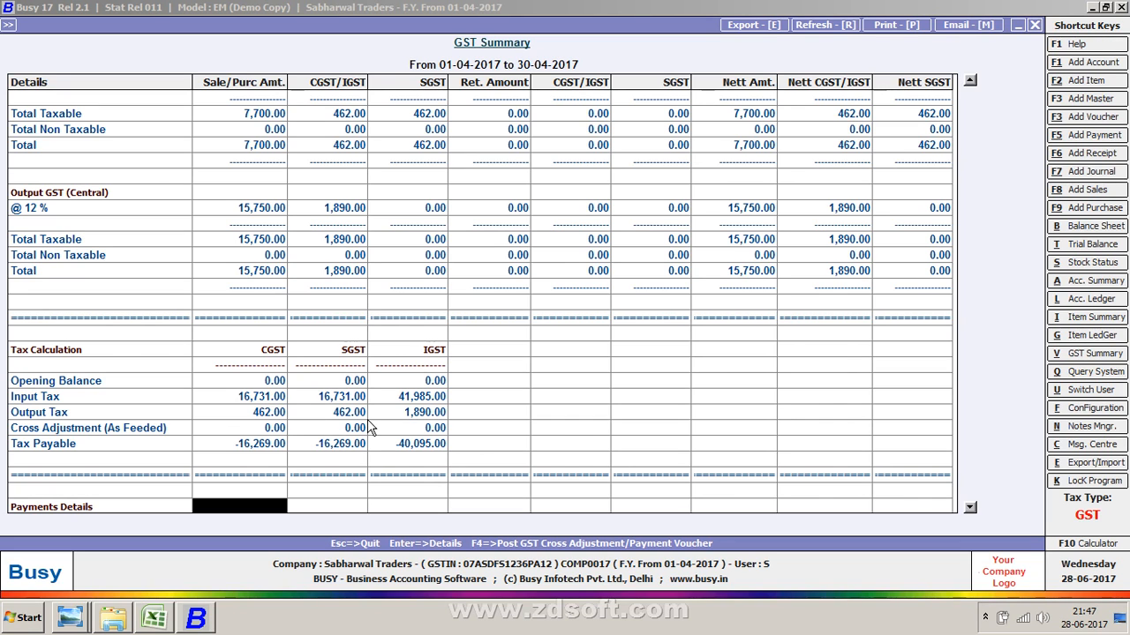
pyautogui.press('Down')
pyautogui.press('Down')
pyautogui.press('Down')
pyautogui.press('Down')
pyautogui.press('Down')
pyautogui.press('Down')
pyautogui.press('Down')
pyautogui.press('Down')
pyautogui.press('Down')
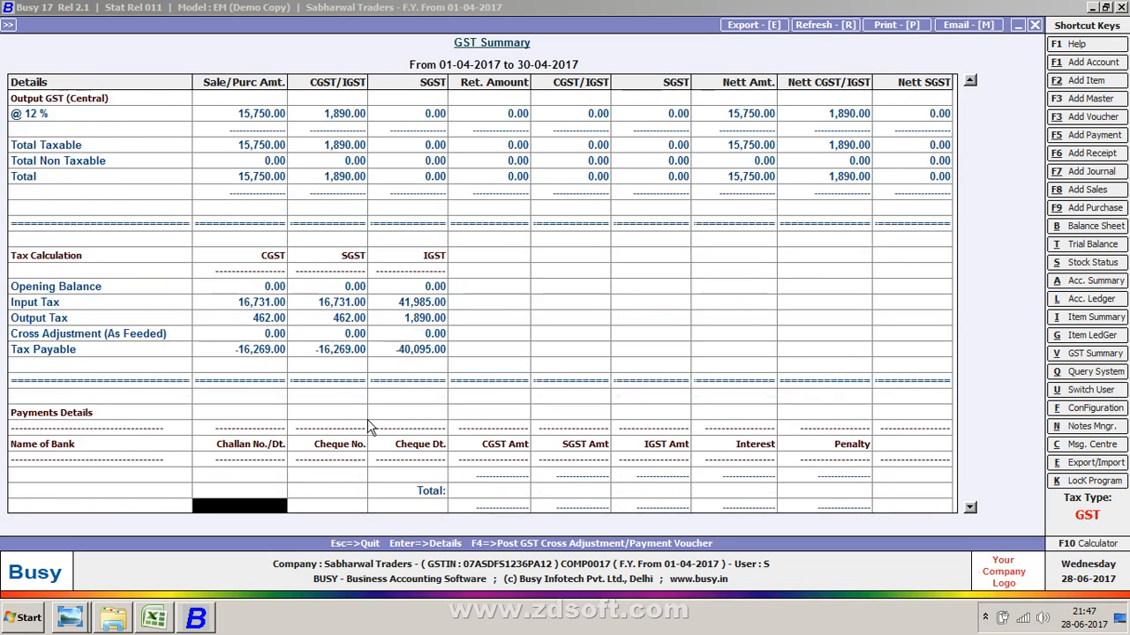
pyautogui.press('Down')
pyautogui.press('Down')
pyautogui.press('Down')
pyautogui.press('Down')
pyautogui.press('Down')
pyautogui.press('Down')
pyautogui.press('Down')
pyautogui.press('Down')
pyautogui.press('Down')
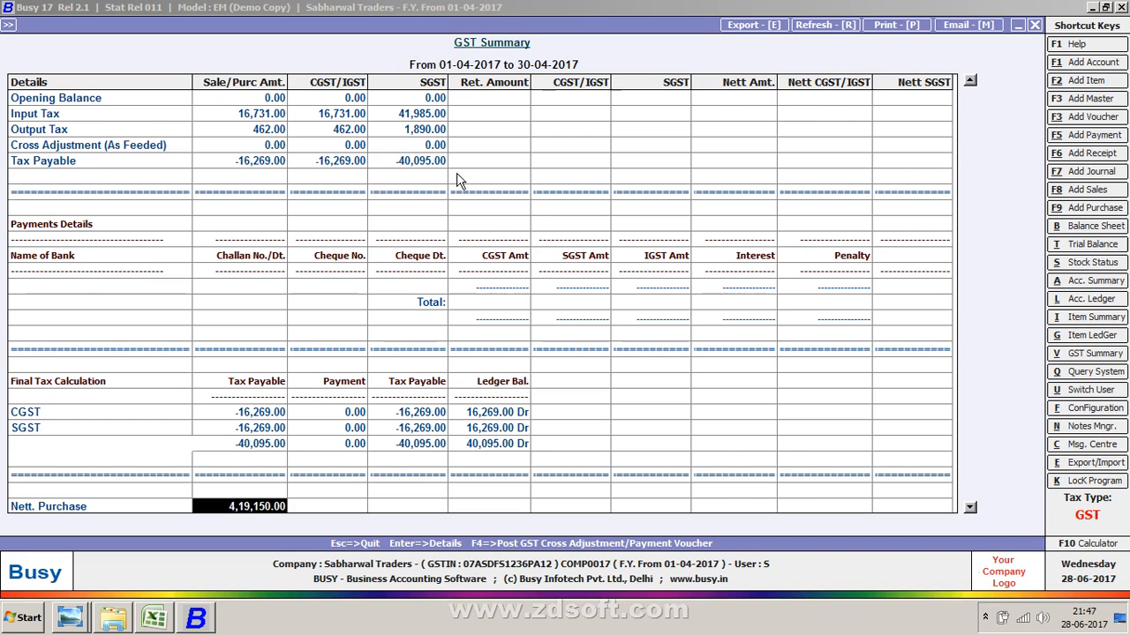
# - Switch between the Excel worksheet and the GST Summary to compare the figures
pyautogui.hotkey('alt', 'Tab')
pyautogui.hotkey('alt', 'Tab')
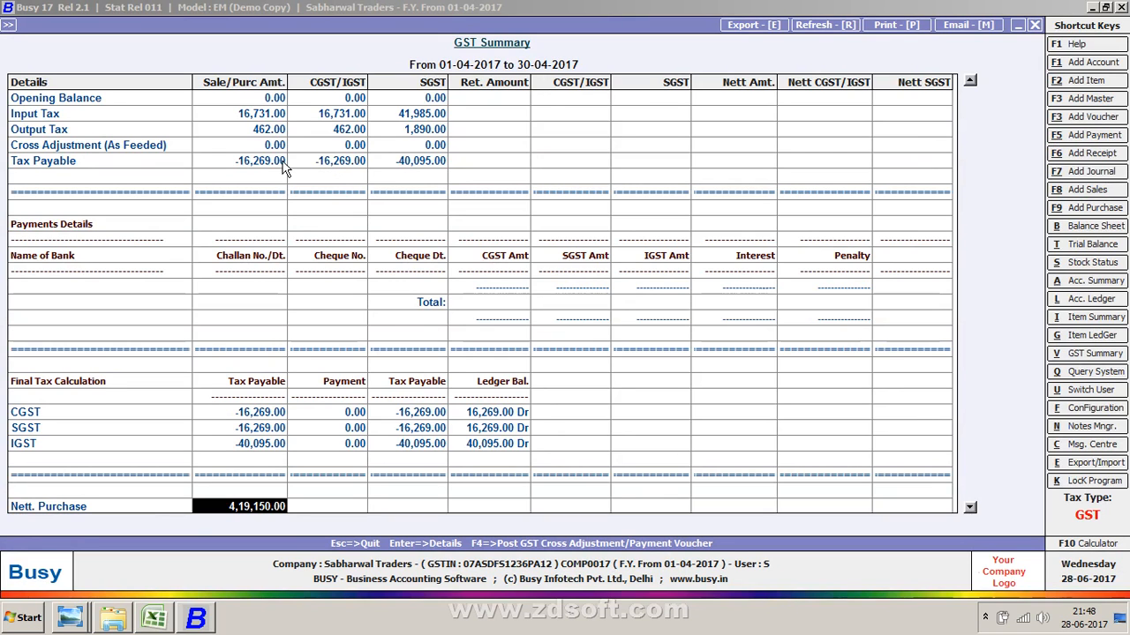
pyautogui.hotkey('alt', 'Tab')
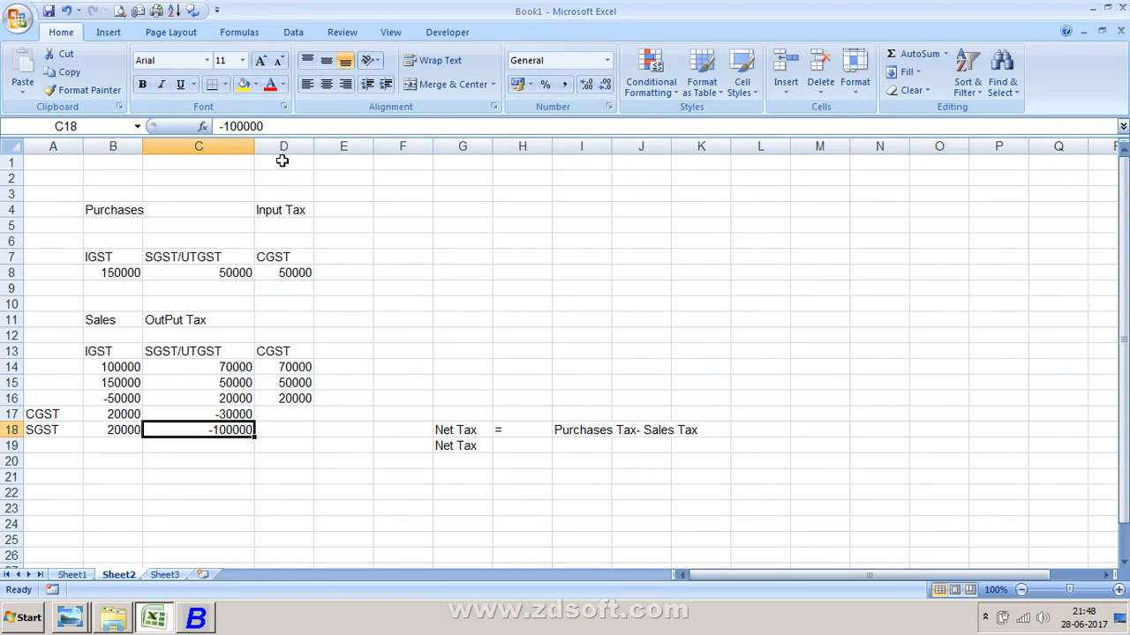
pyautogui.hotkey('alt', 'Tab')
pyautogui.hotkey('alt', 'Tab')
# - Open the Account Ledger for the CGST account to view its entries, then close it
pyautogui.hotkey('alt', 'l')
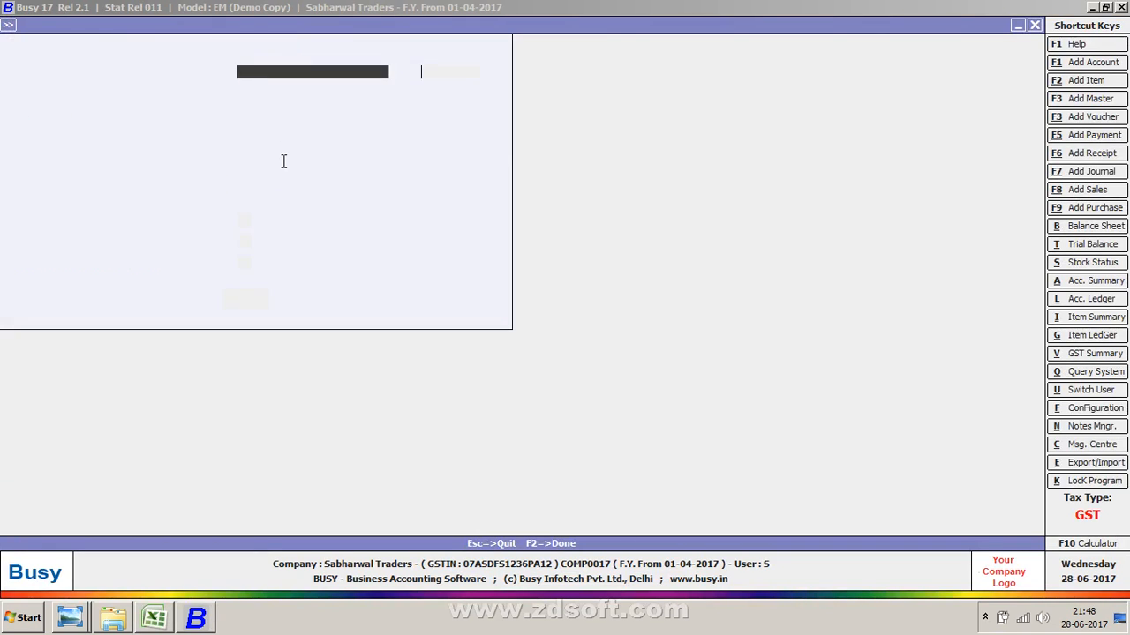
pyautogui.write('CS')
pyautogui.press('Down')
pyautogui.press('Down')
pyautogui.press('Return')
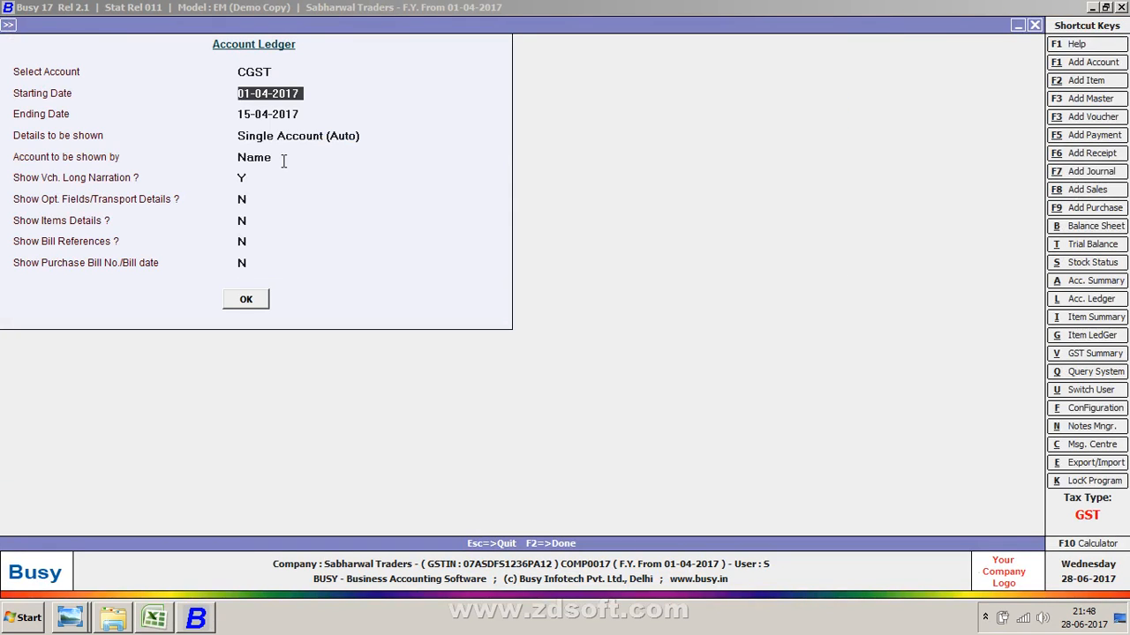
pyautogui.press('F2')
pyautogui.press('F2')
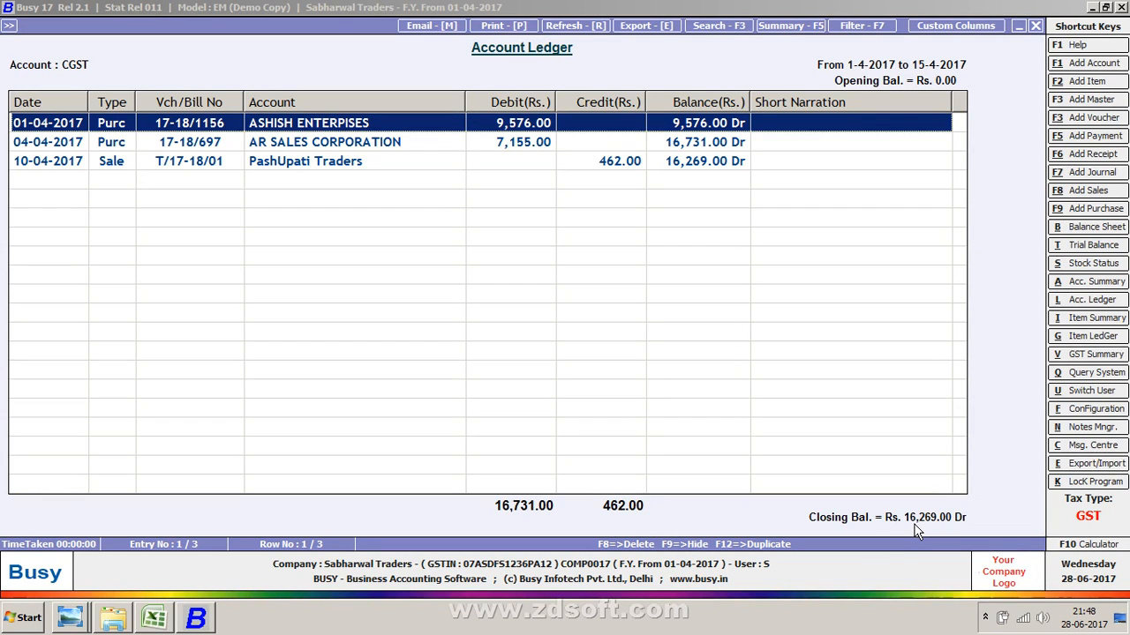
pyautogui.press('Escape')
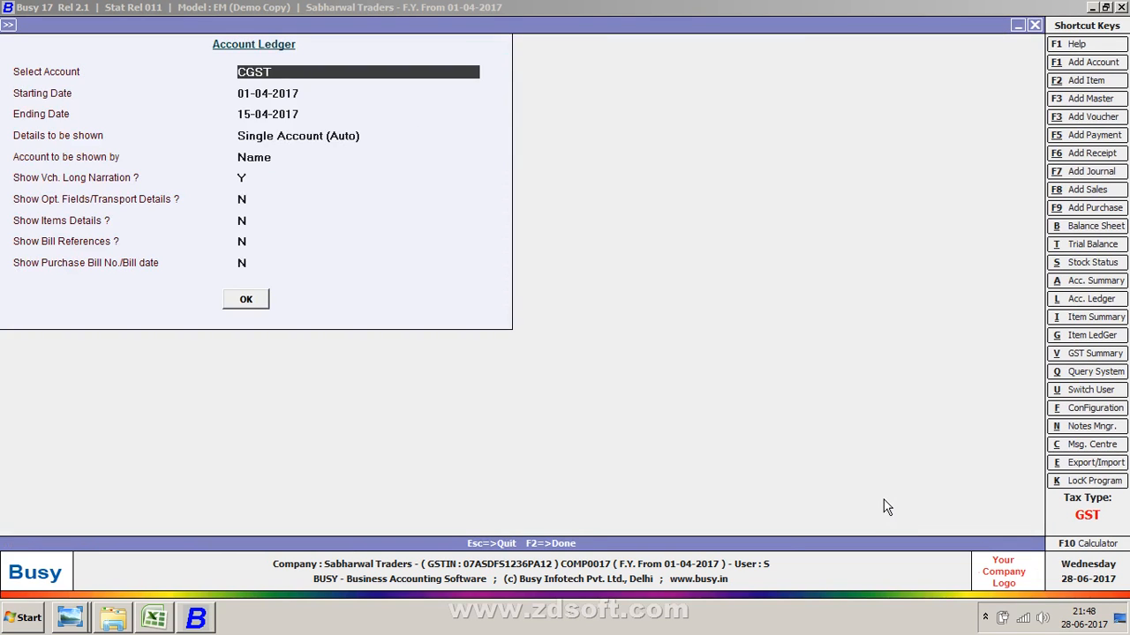
# - Open the Account Ledger for the SGST account for the same period, then close it
pyautogui.write('SG')
pyautogui.press('Return')
pyautogui.press('F2')
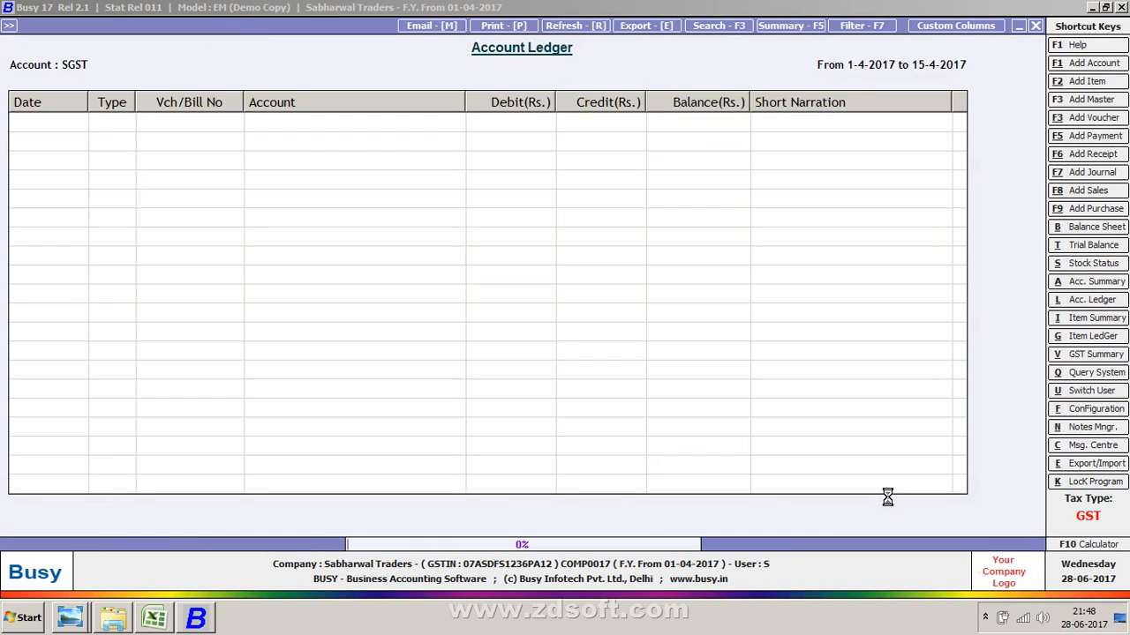
pyautogui.press('Escape')
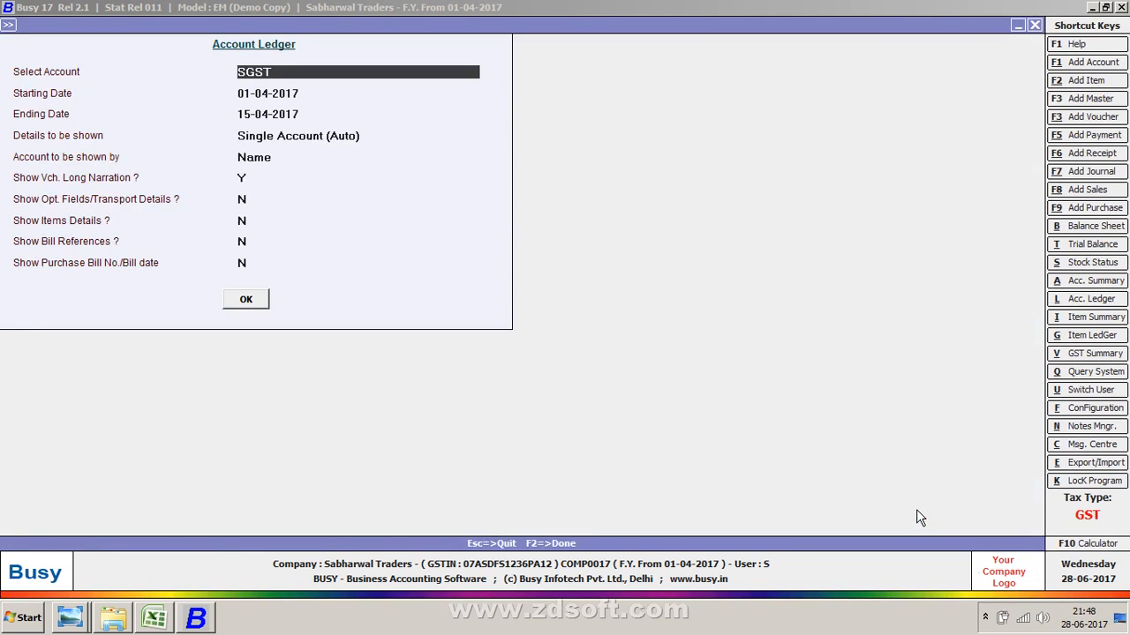
# - Open the Account Ledger for the IGST account to review its purchase and sale entries, then close the reports
pyautogui.write('IGST')
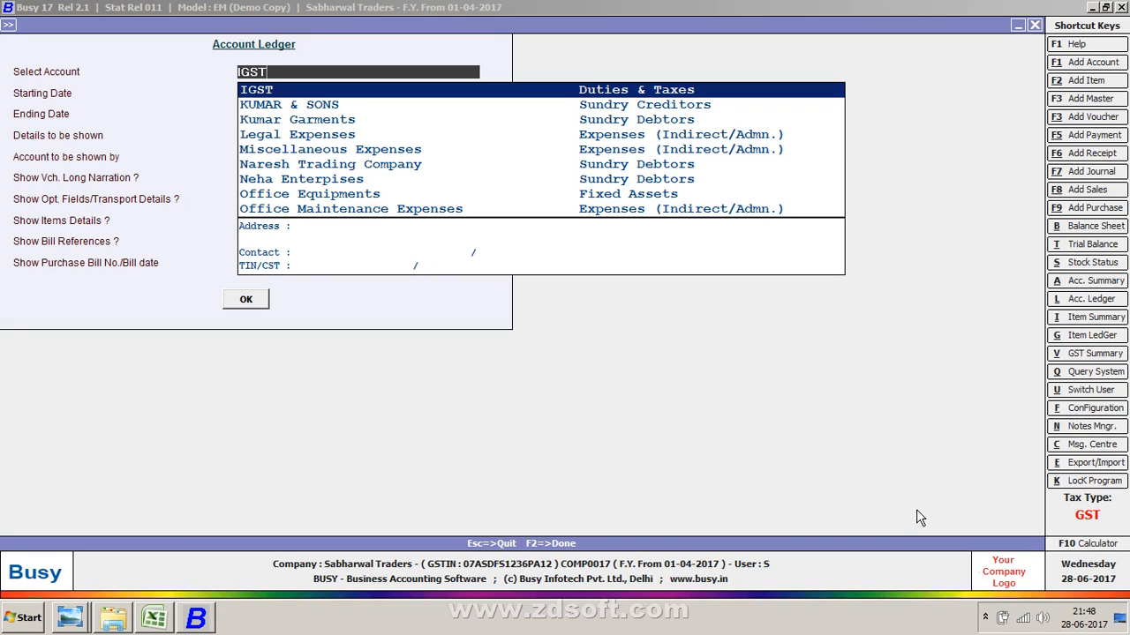
pyautogui.press('Return')
pyautogui.press('F2')
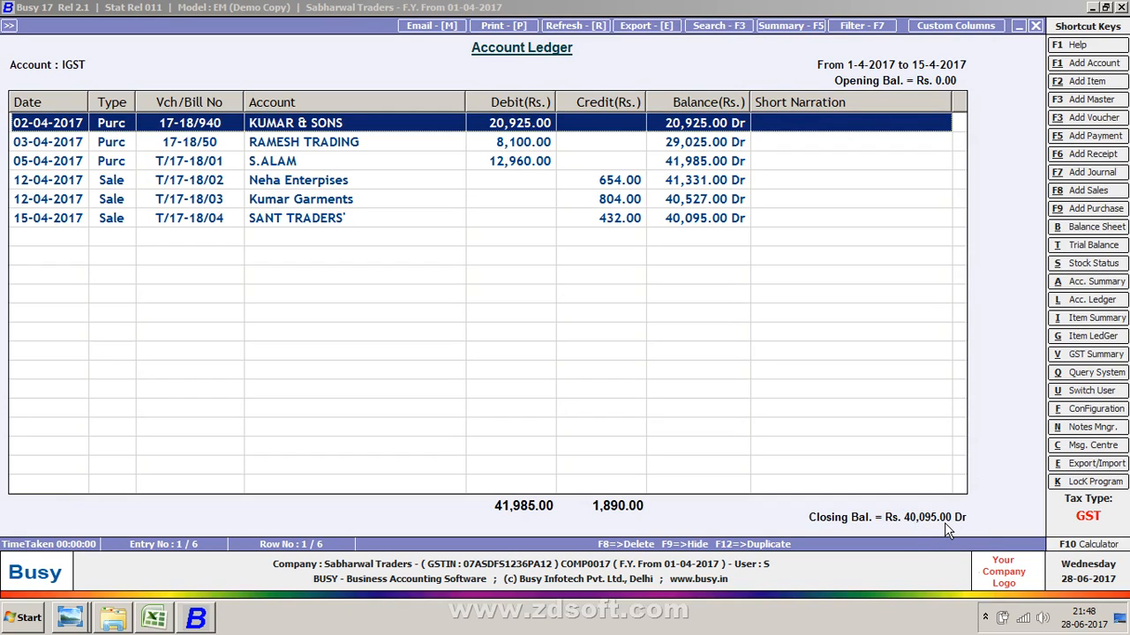
pyautogui.press('Escape')
pyautogui.press('Escape')
pyautogui.press('Escape')
pyautogui.press('Escape')
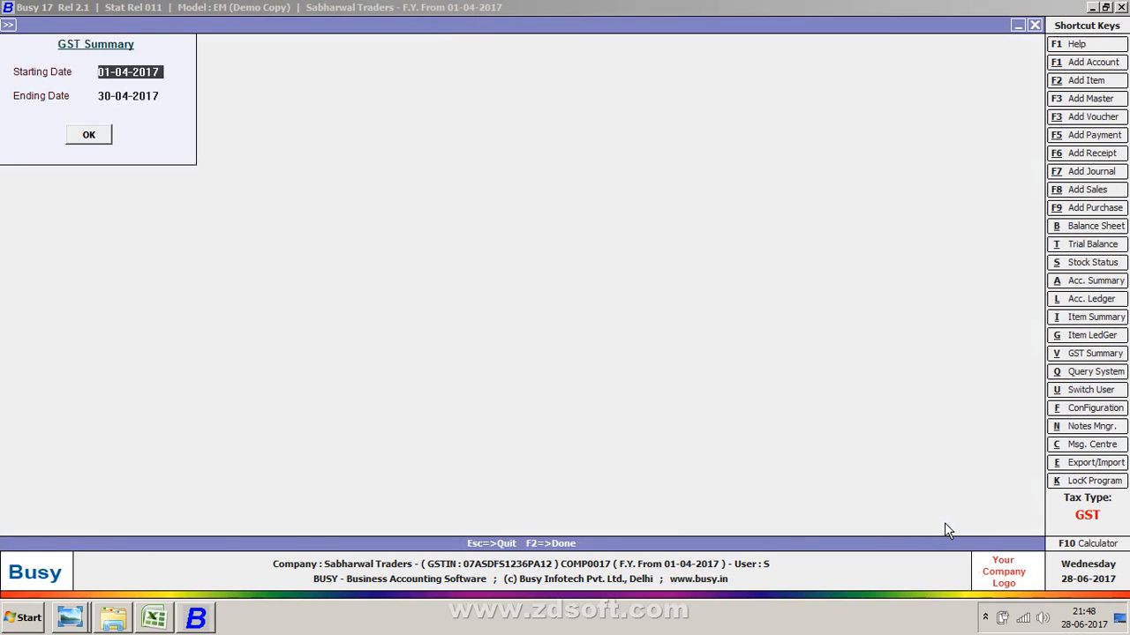
# - Start adding a new journal voucher from the transactions menu
pyautogui.press('Left')
pyautogui.press('Down')
pyautogui.press('Down')
pyautogui.press('Down')
pyautogui.press('Down')
pyautogui.press('Down')
pyautogui.press('Down')
pyautogui.press('Down')
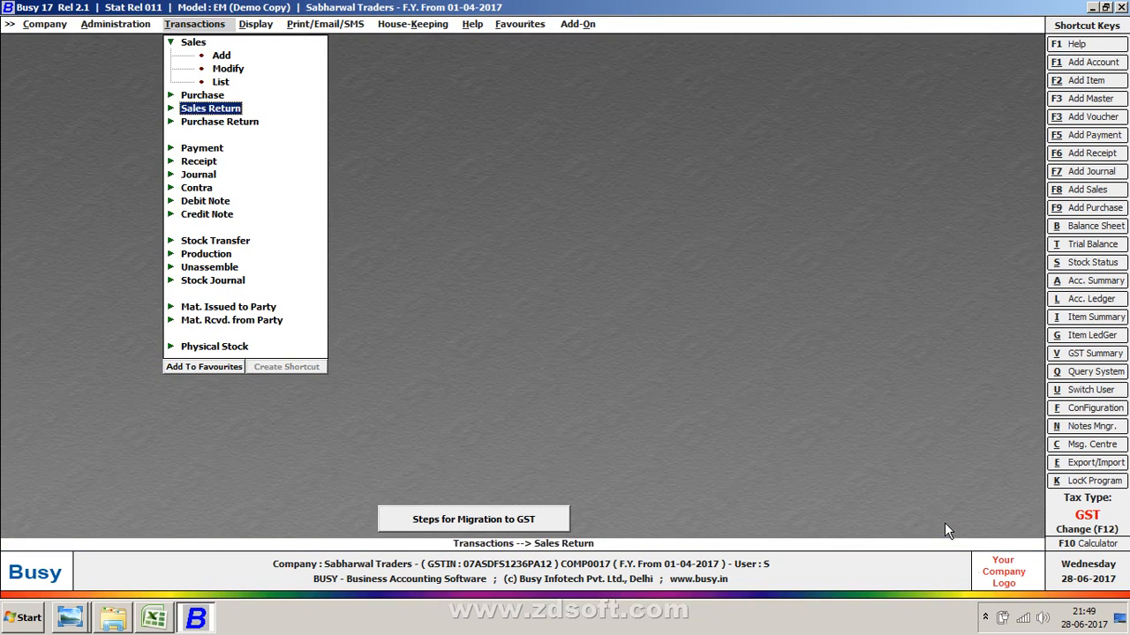
pyautogui.press('Down')
pyautogui.press('Return')
pyautogui.press('Return')
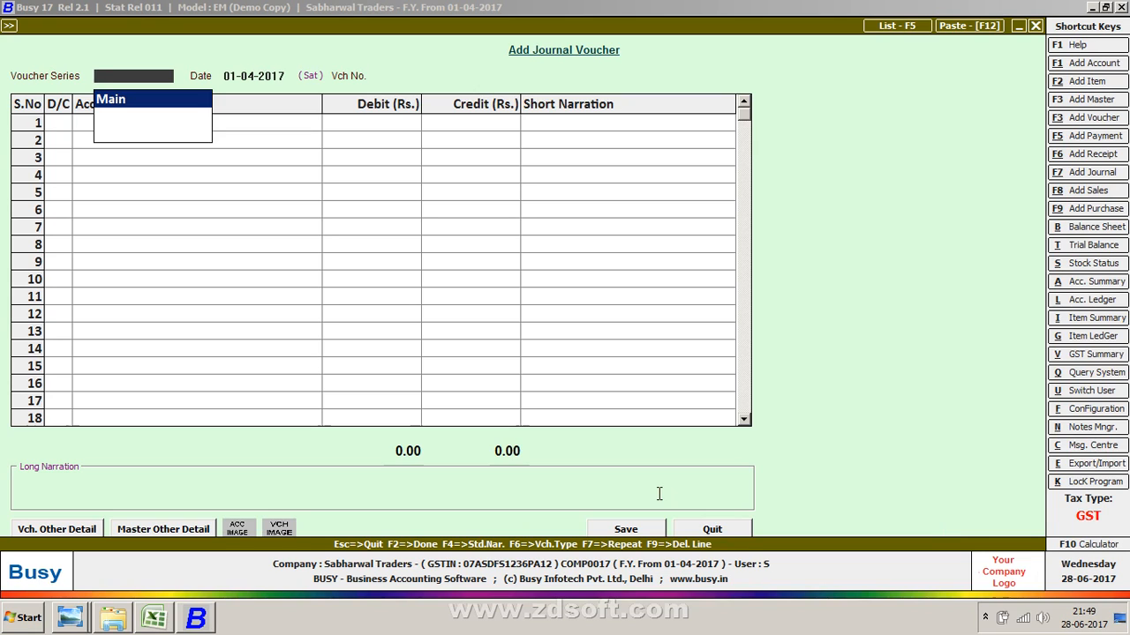
# - Browse the D drive's GST-333333 folder down to its ALL subfolder in the file explorer, then return to Busy
pyautogui.press('super+e')
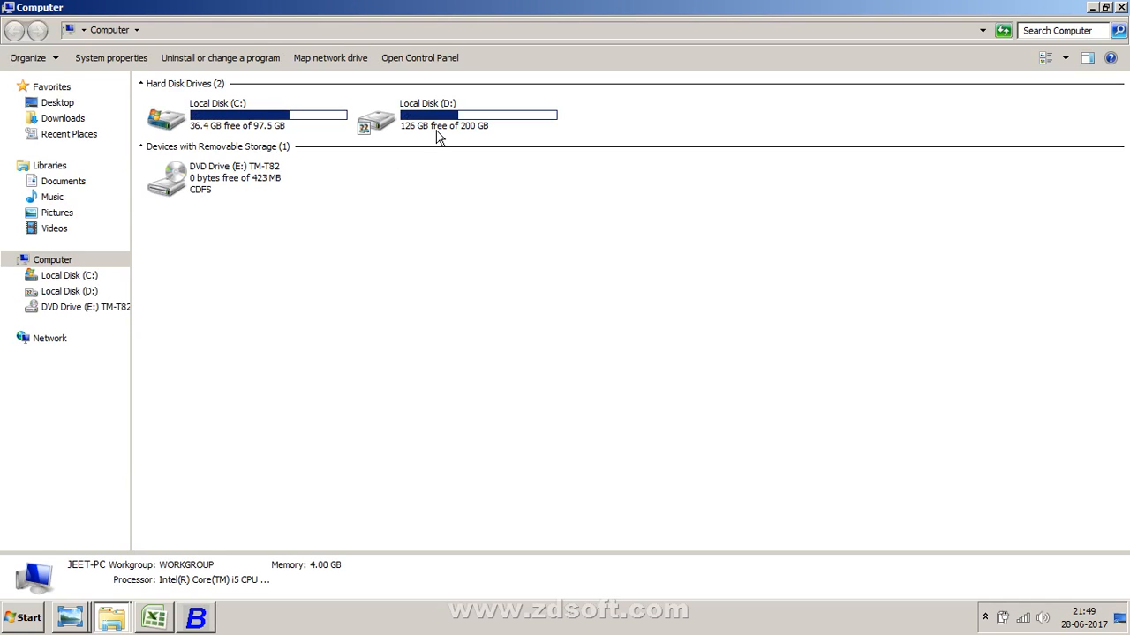
pyautogui.doubleClick(439, 124)
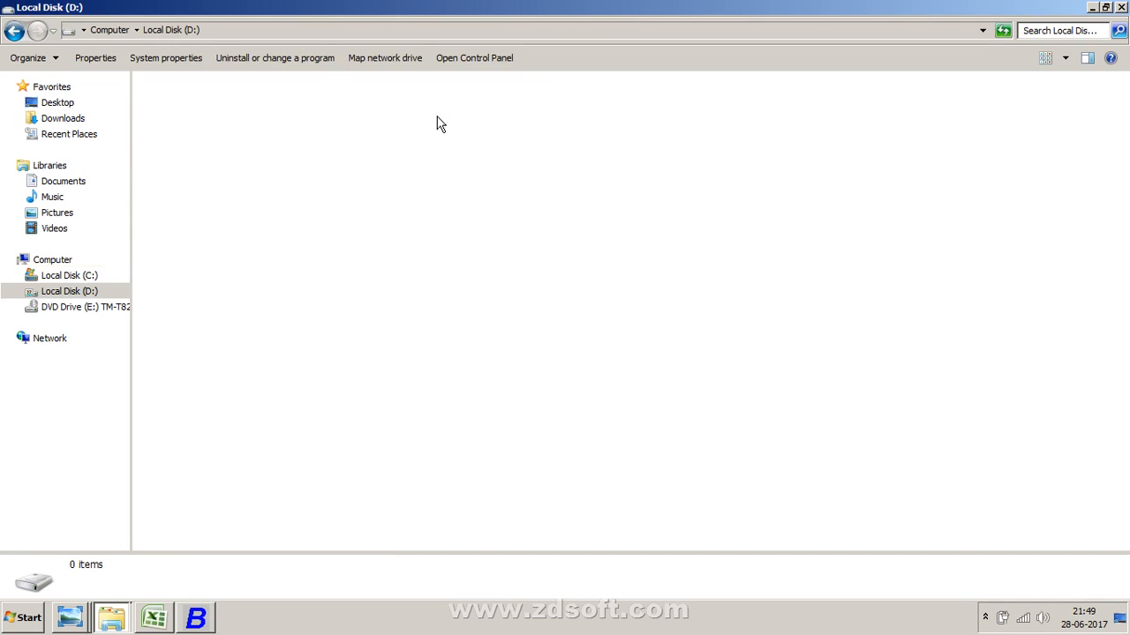
pyautogui.press('g')
pyautogui.press('Return')
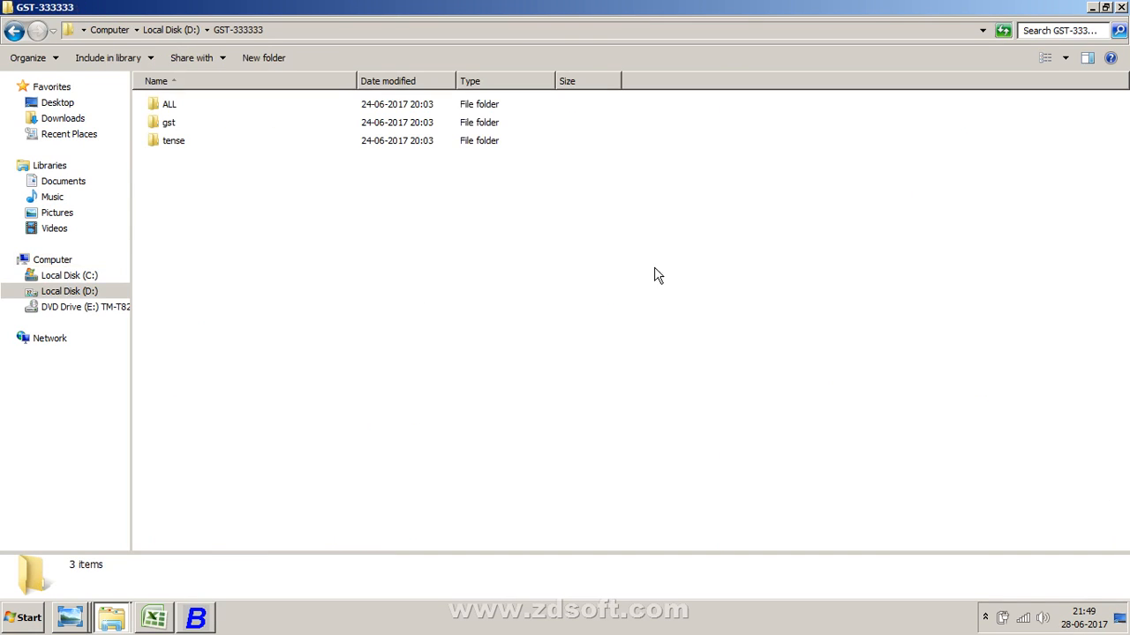
pyautogui.doubleClick(191, 105)
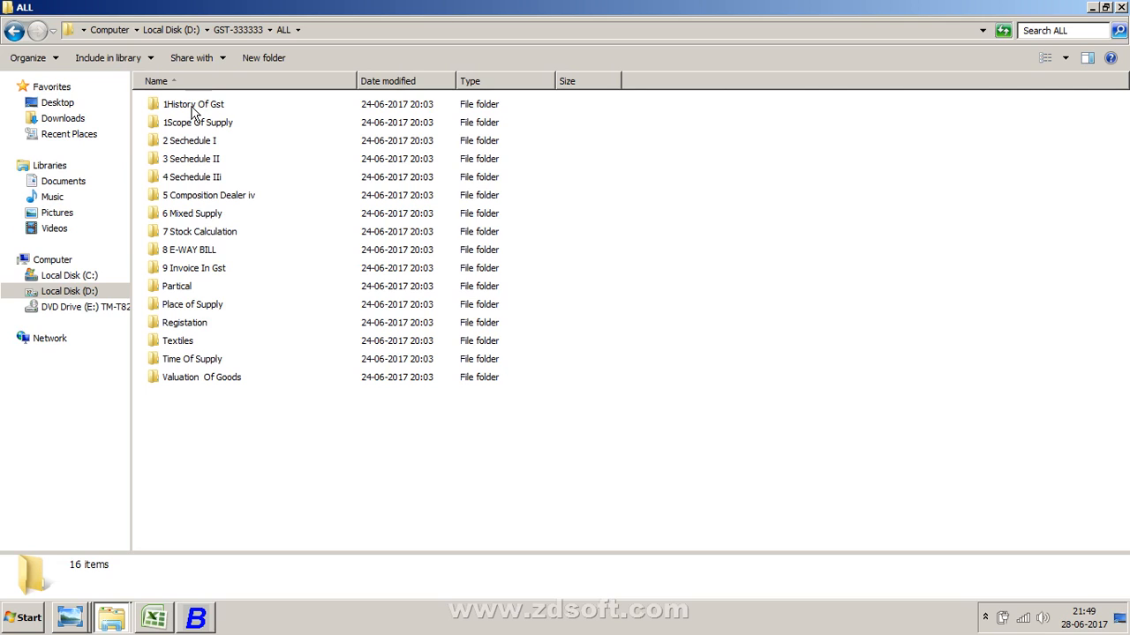
pyautogui.hotkey('alt', 'Tab')
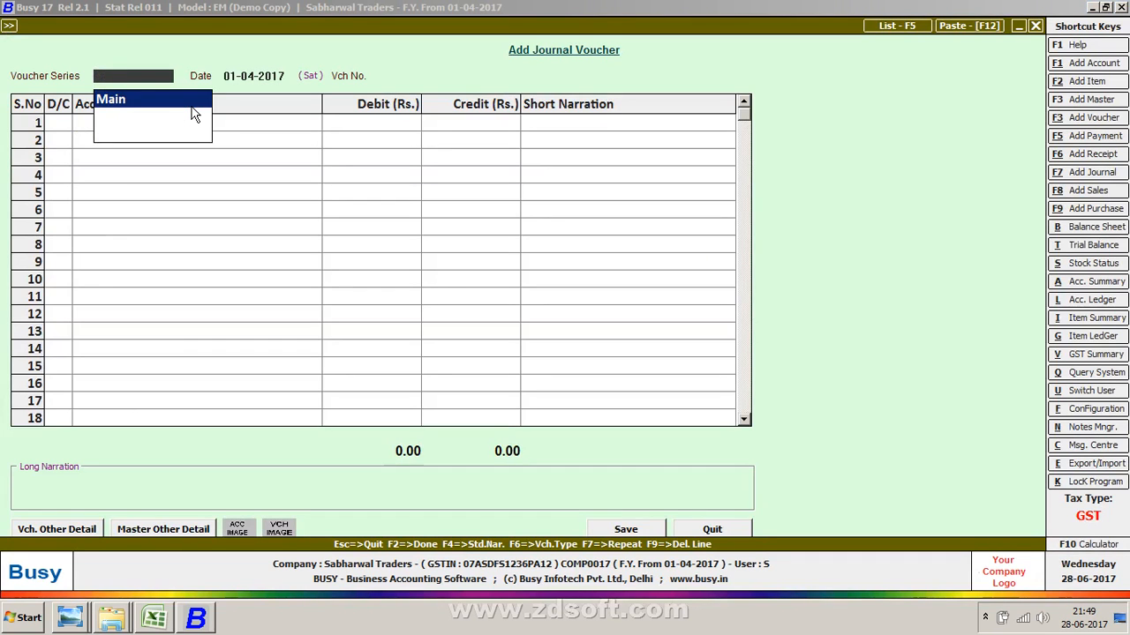
# - Enter a first journal line in the Main series dated 01-04-2017 debiting SGST with 9,576
pyautogui.press('Return')
pyautogui.press('Return')
pyautogui.press('Return')
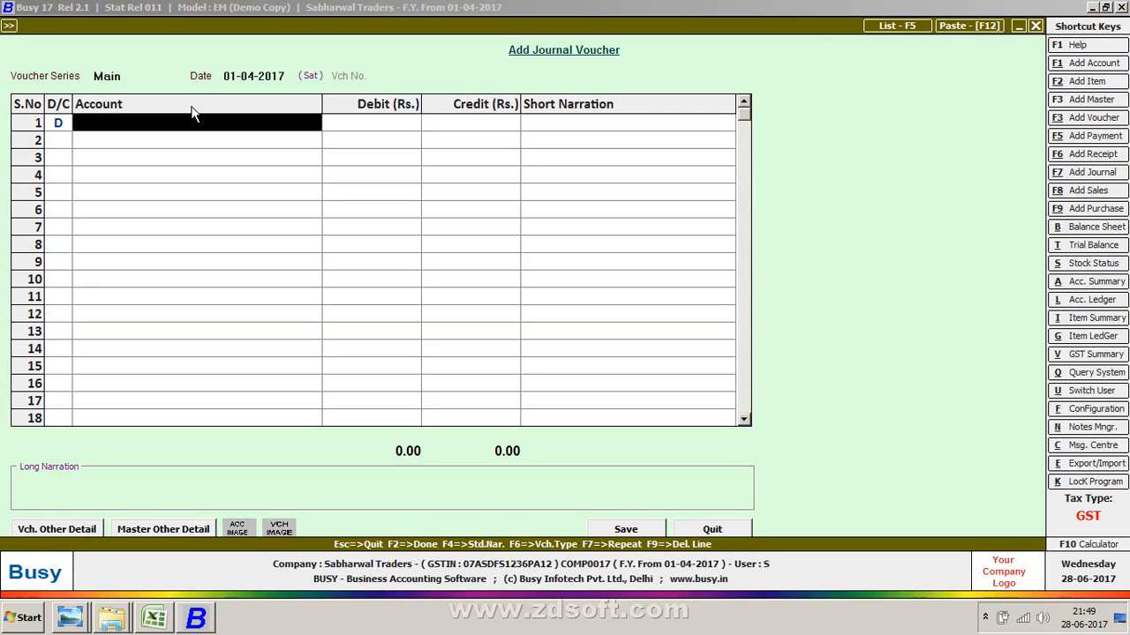
pyautogui.press('BackSpace')
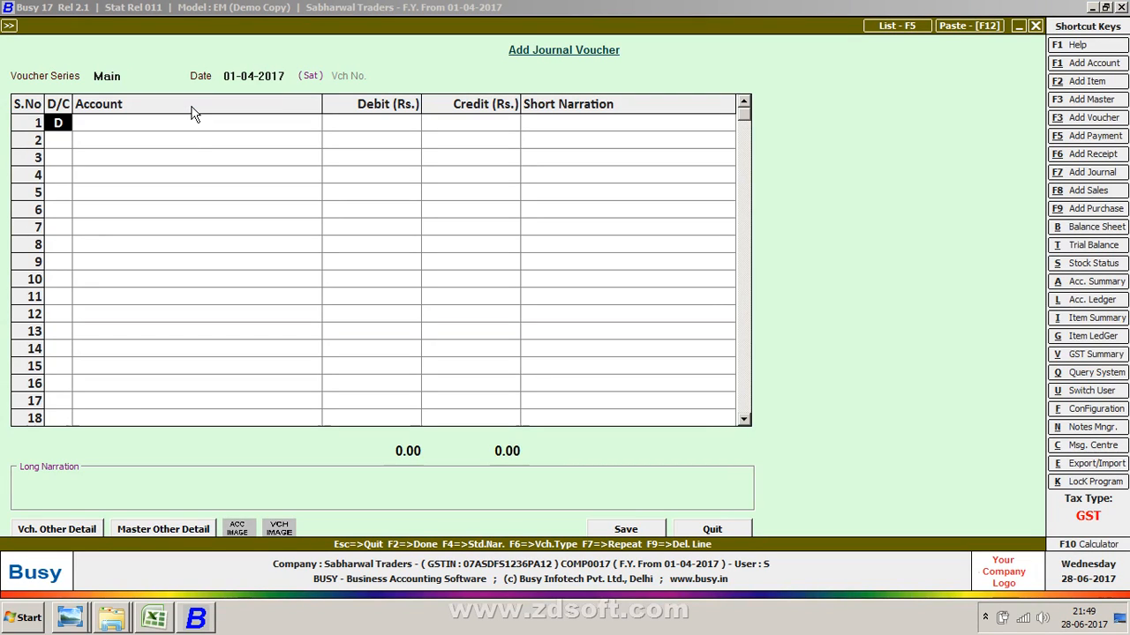
pyautogui.press('Return')
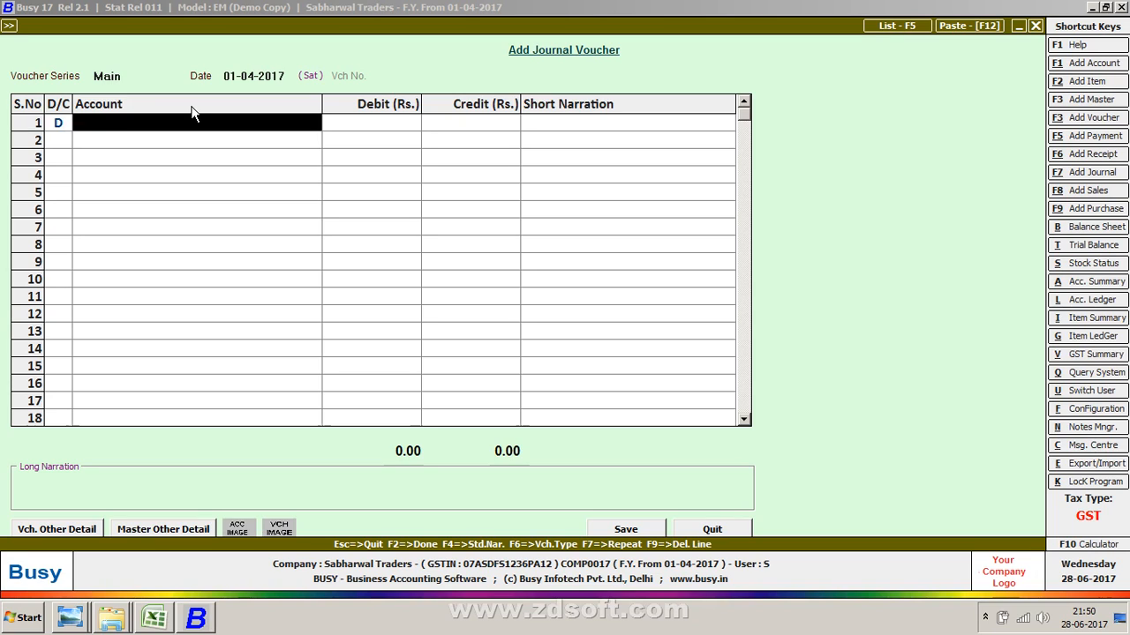
pyautogui.write('sG')
pyautogui.press('Return')
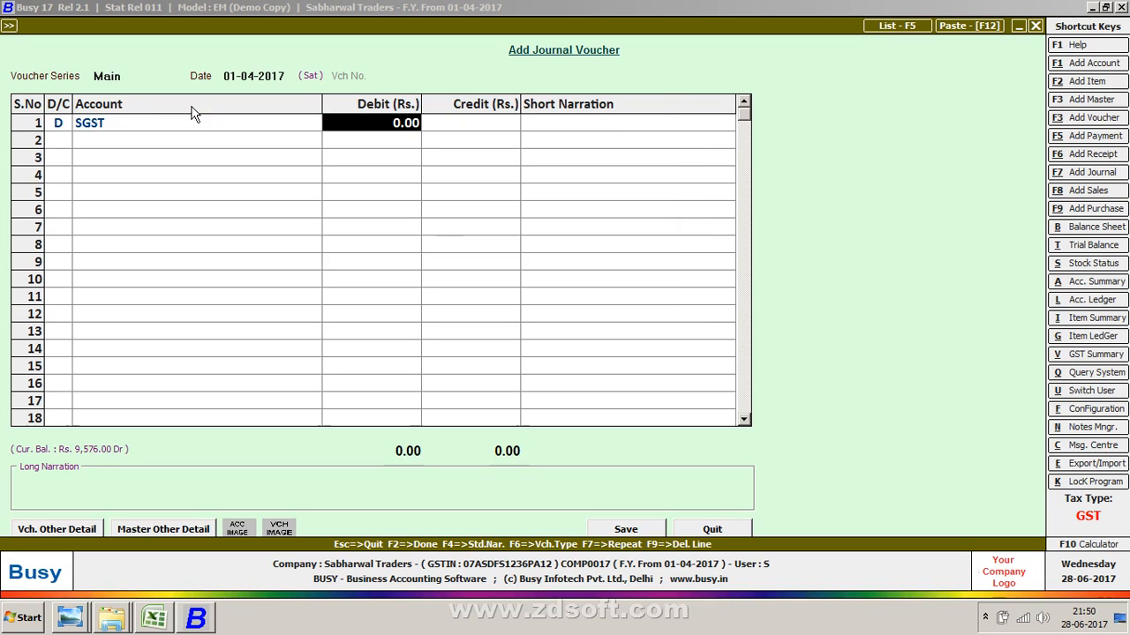
pyautogui.write('97')
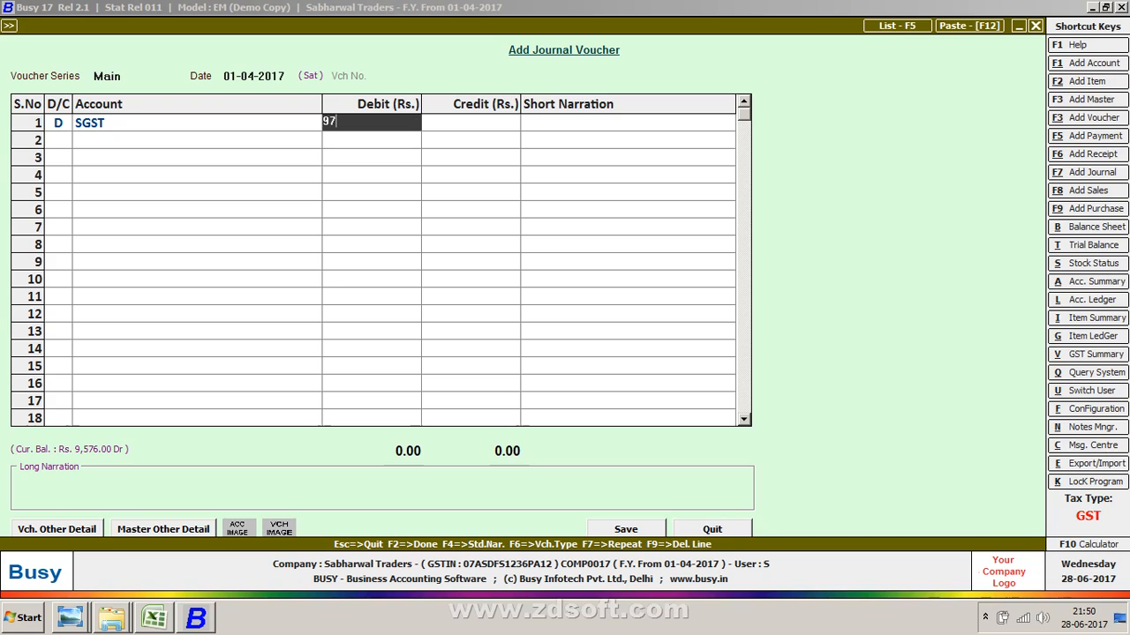
pyautogui.press('BackSpace')
pyautogui.write('576')
pyautogui.press('BackSpace')
pyautogui.write('6')
pyautogui.press('Return')
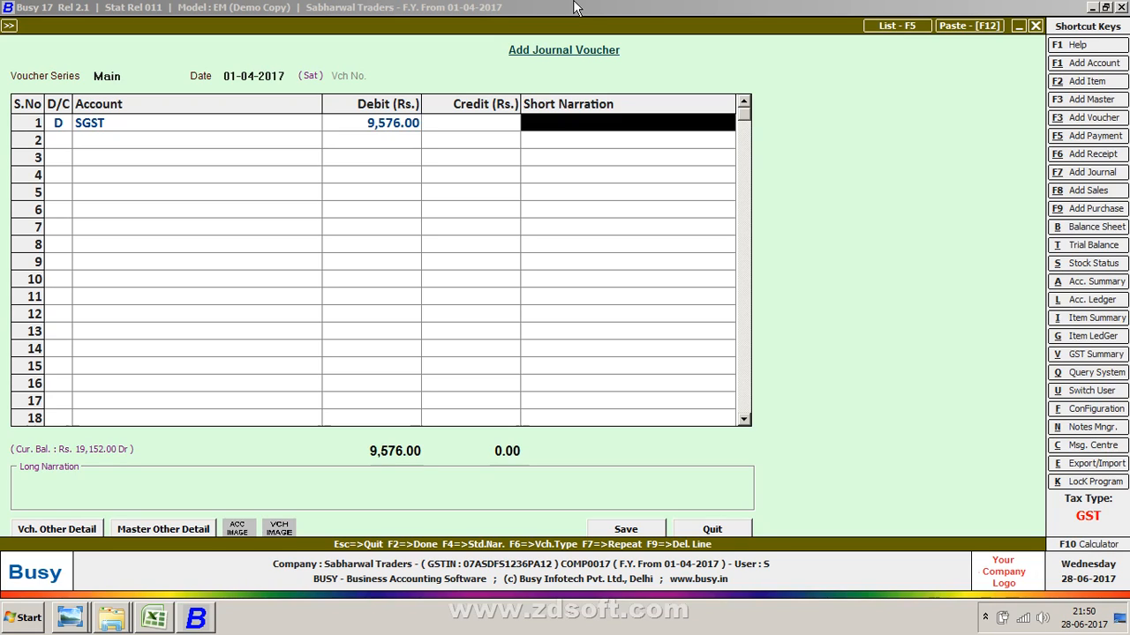
# - Create a new account named Electronic Credit Ledger in the Sundry Creditors group and put it on the first line
pyautogui.hotkey('shift', 'Tab')
pyautogui.hotkey('shift', 'Tab')
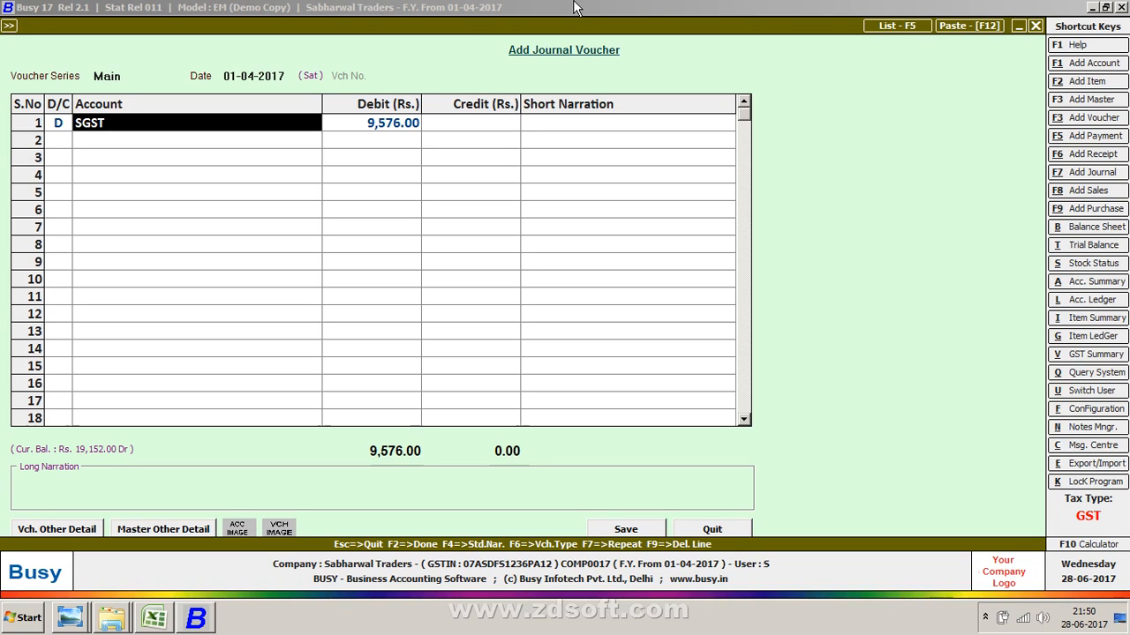
pyautogui.hotkey('alt', 'F1')
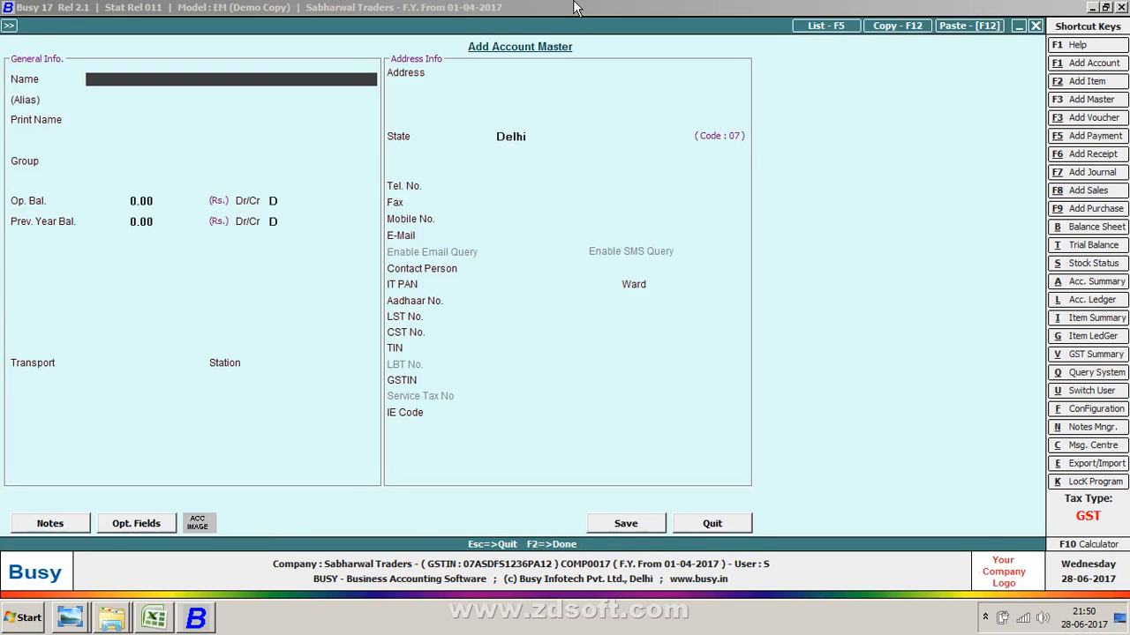
pyautogui.write('Electric Credit Leg')
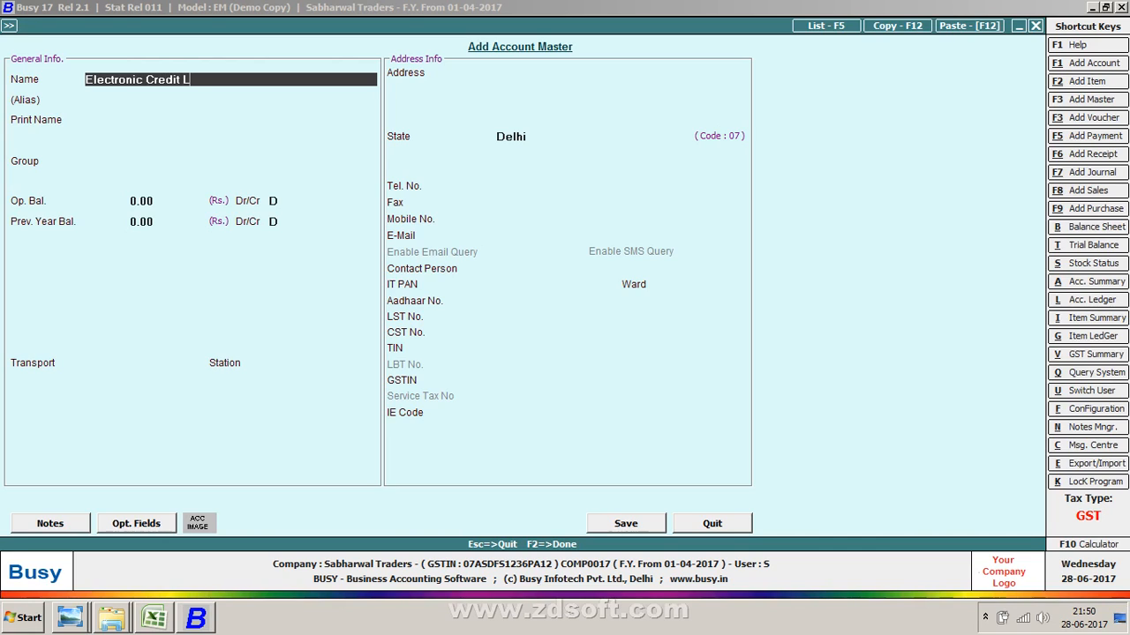
pyautogui.press('BackSpace')
pyautogui.write('dger')
pyautogui.press('Return')
pyautogui.press('Return')
pyautogui.write('sun')
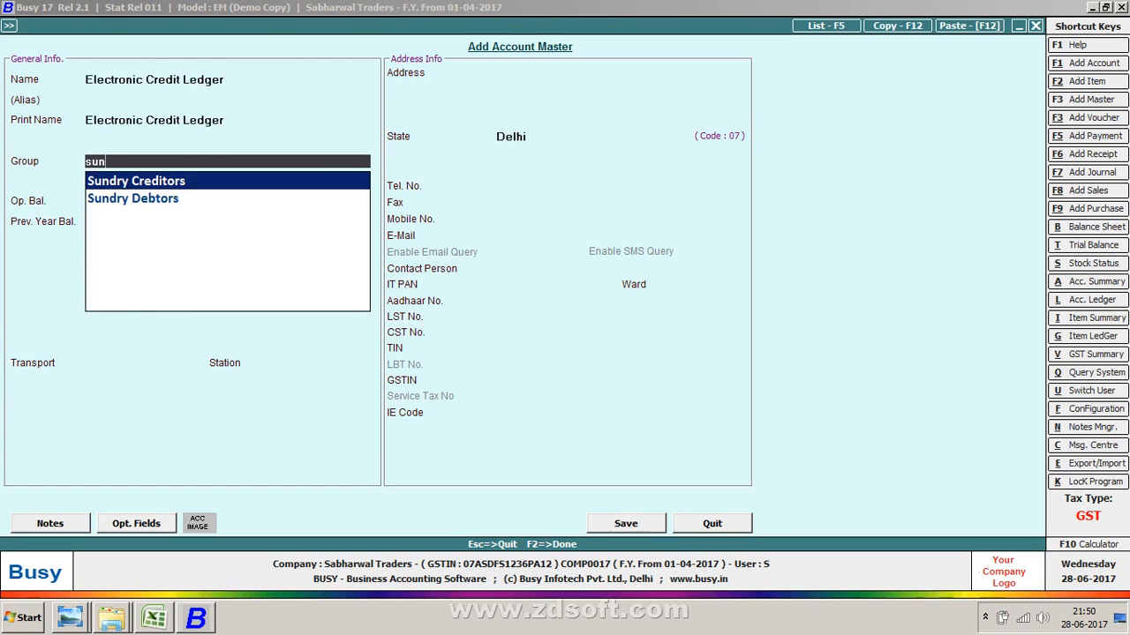
pyautogui.press('Return')
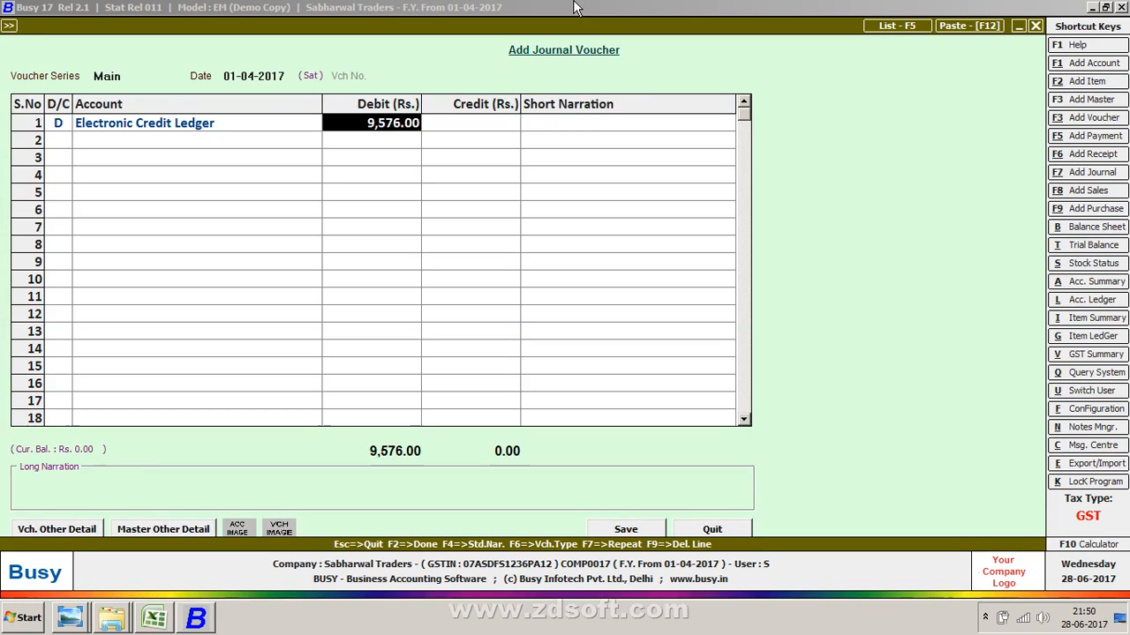
# - Open the Account Ledger report for Electronic Credit Ledger, then close it
pyautogui.hotkey('alt', 'l')
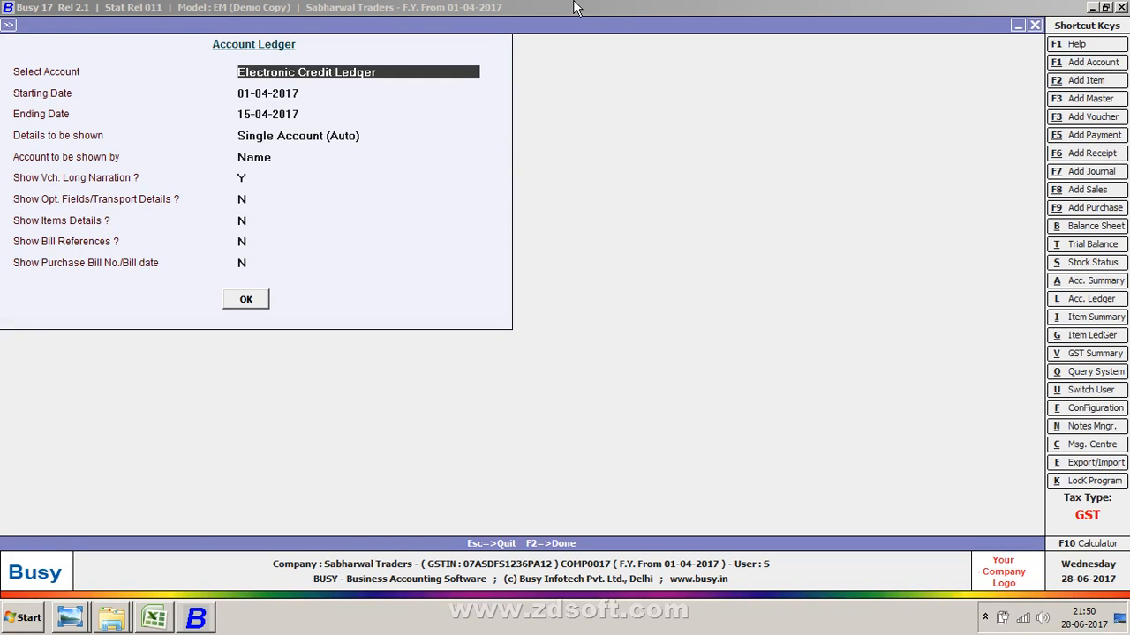
pyautogui.press('Escape')
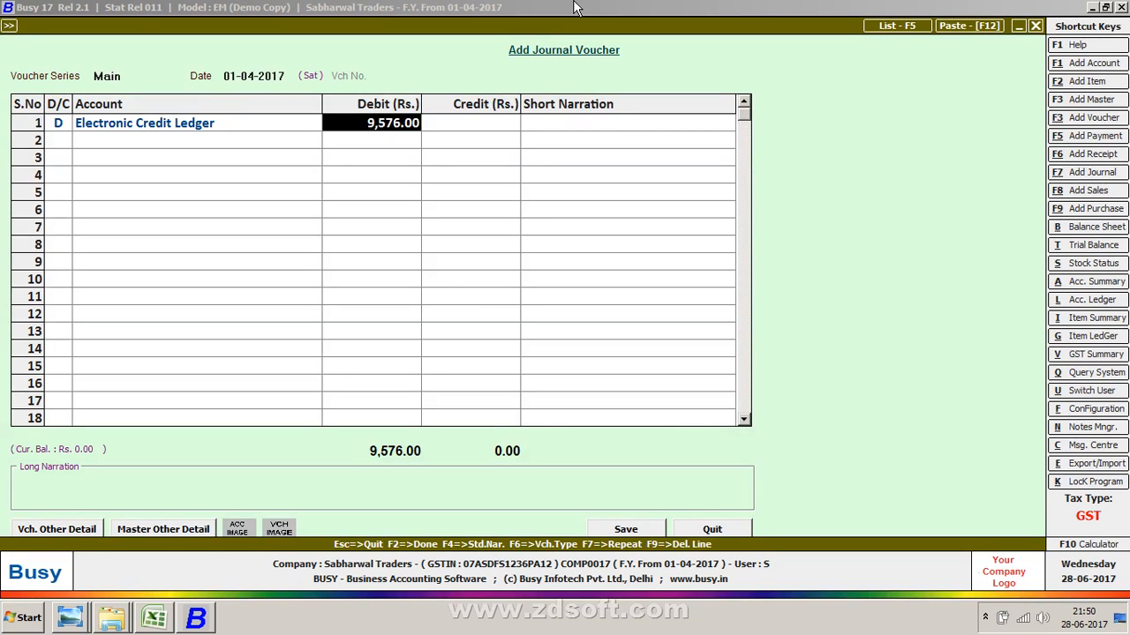
# - Modify the Electronic Credit Ledger account to move it into the Current Assets group
pyautogui.press('Left')
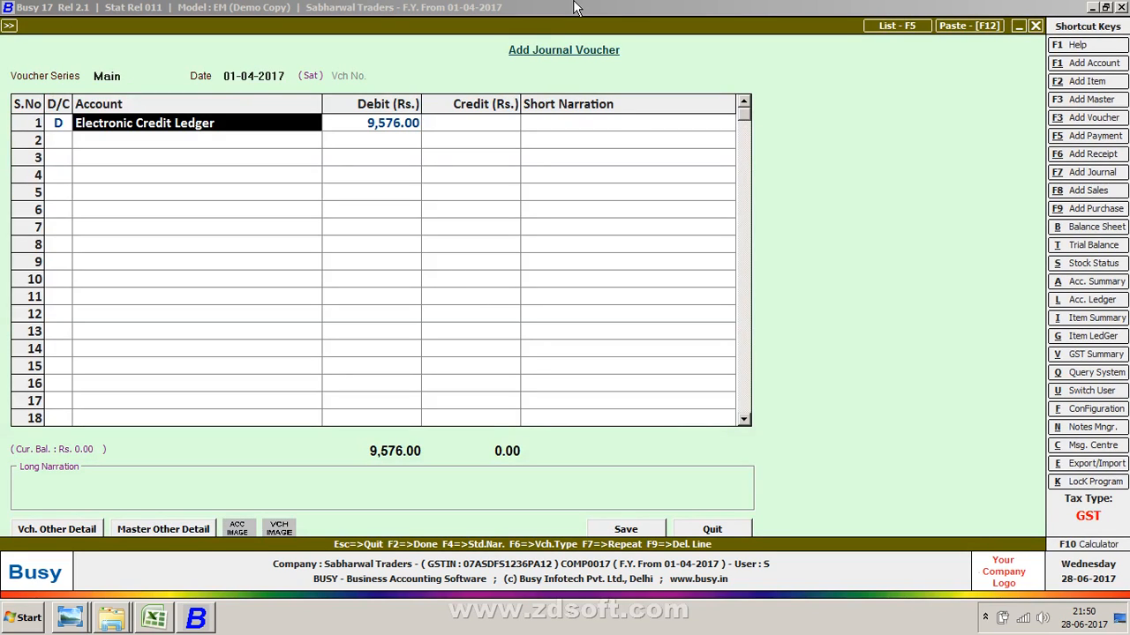
pyautogui.hotkey('ctrl', 'Return')
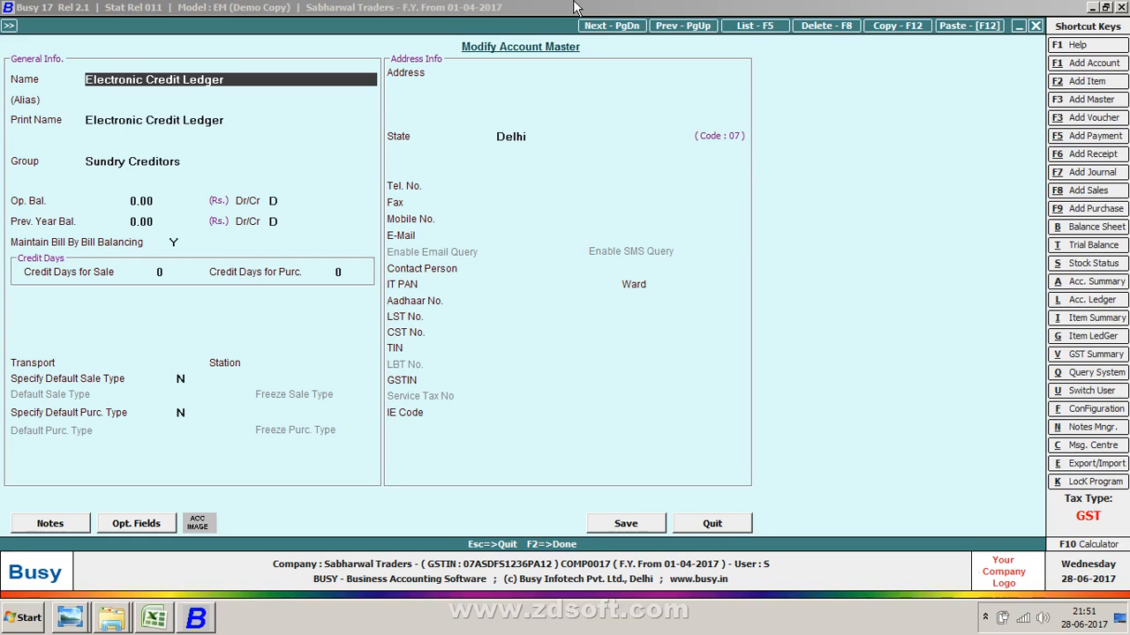
pyautogui.press('Return')
pyautogui.press('Return')
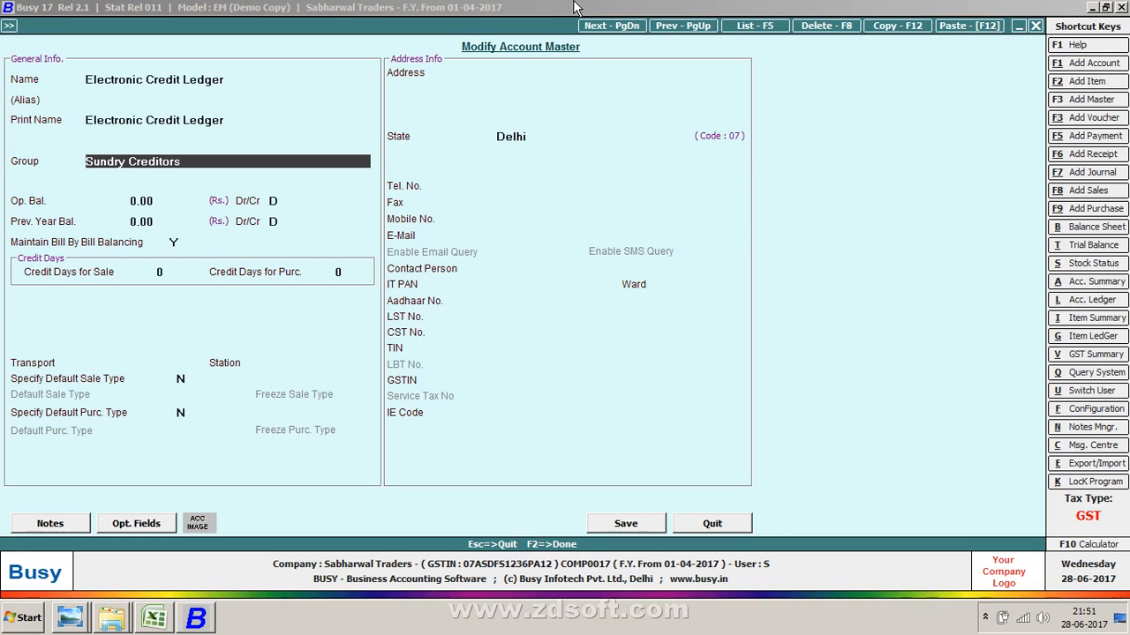
pyautogui.write('cas')
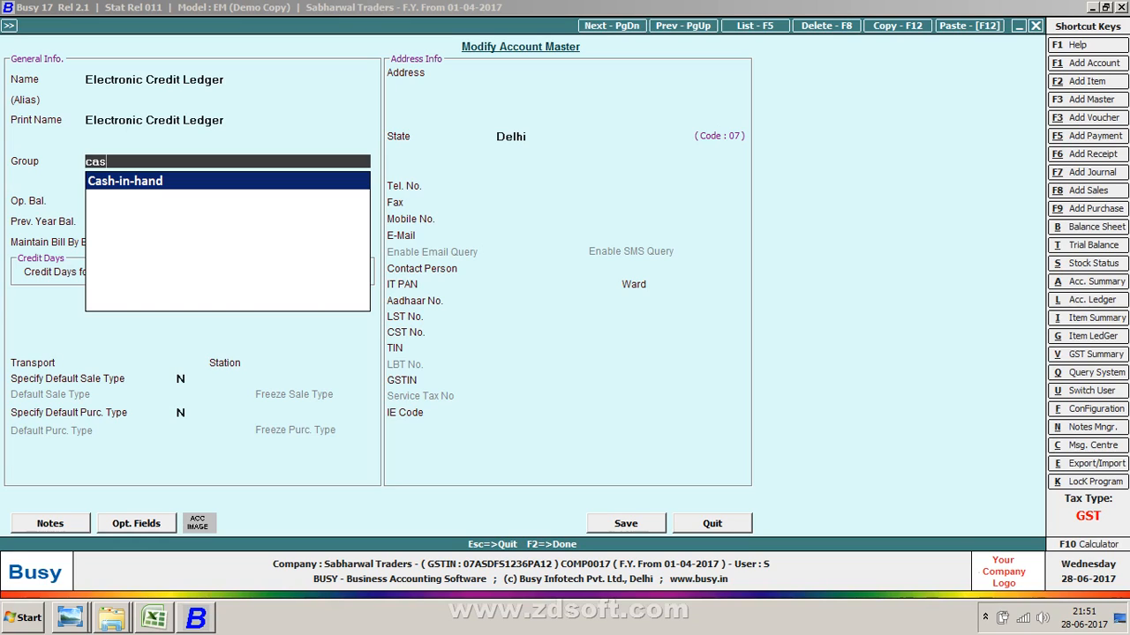
pyautogui.press('BackSpace')
pyautogui.press('BackSpace')
pyautogui.write('urr')
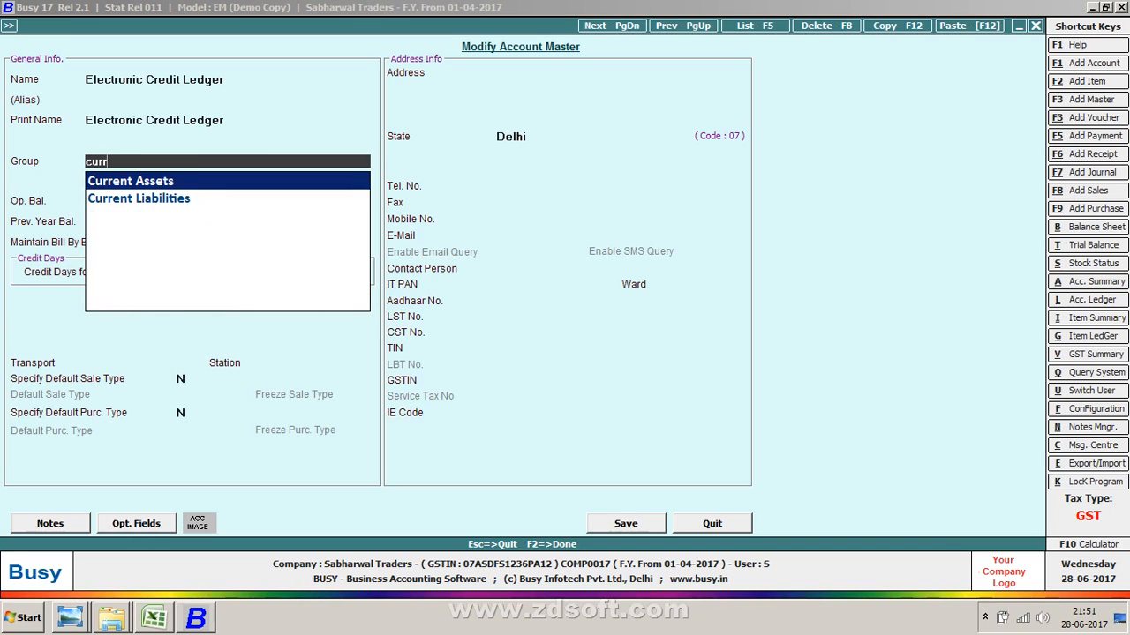
pyautogui.press('Return')
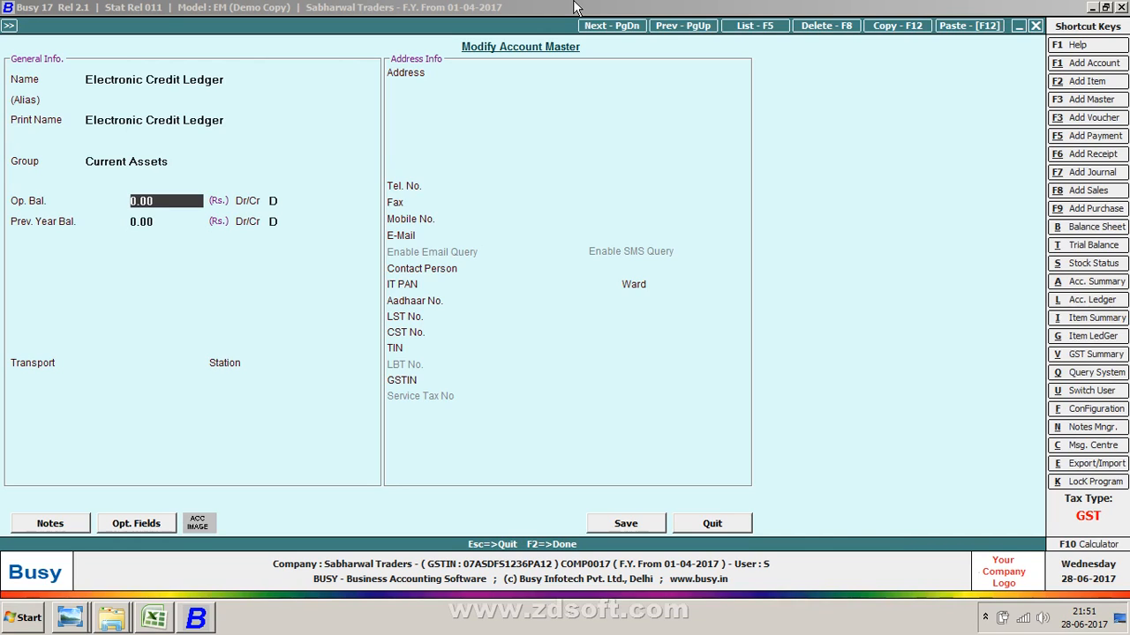
pyautogui.press('Return')
pyautogui.press('Return')
pyautogui.press('Return')
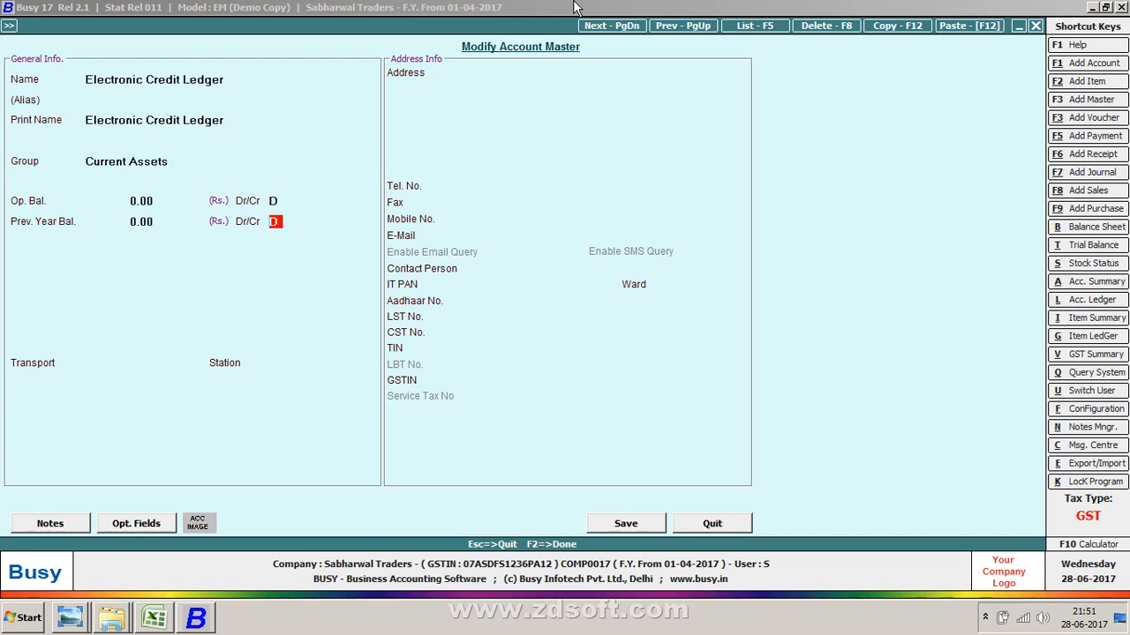
pyautogui.press('Return')
pyautogui.press('Return')
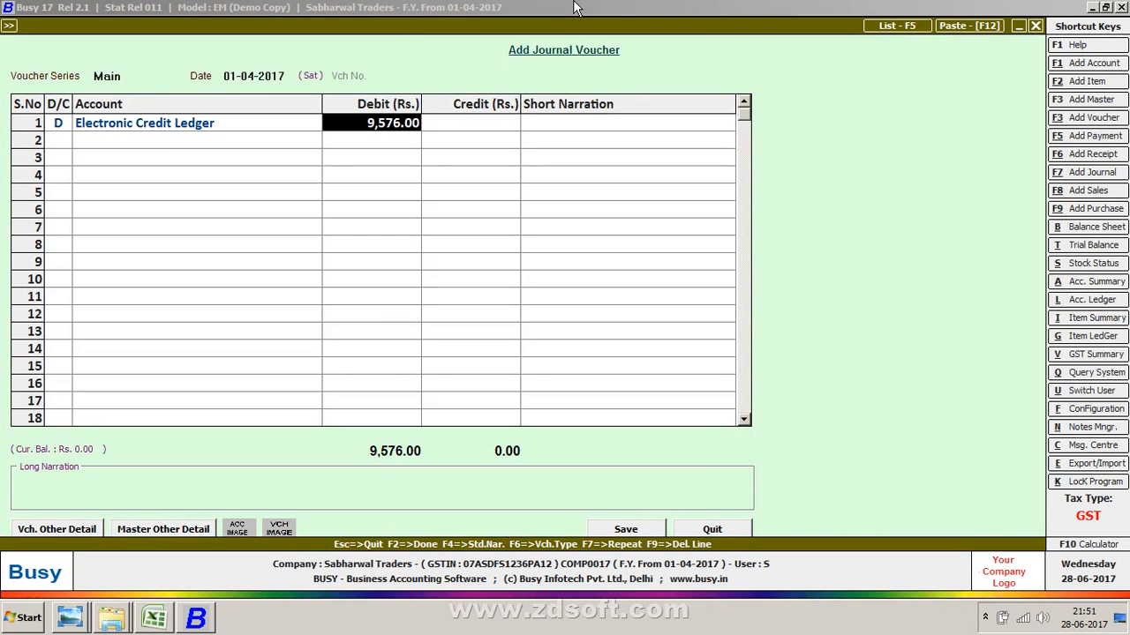
pyautogui.hotkey('alt', 'Tab')
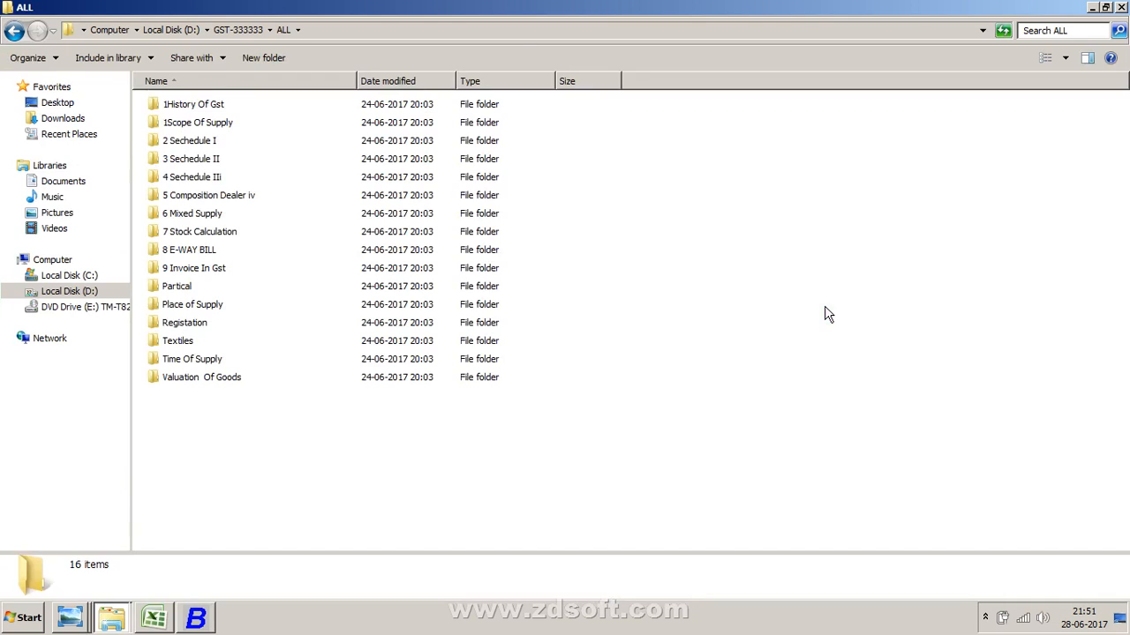
pyautogui.hotkey('alt', 'Tab')
pyautogui.hotkey('alt', 'Tab')
pyautogui.hotkey('alt', 'Tab')
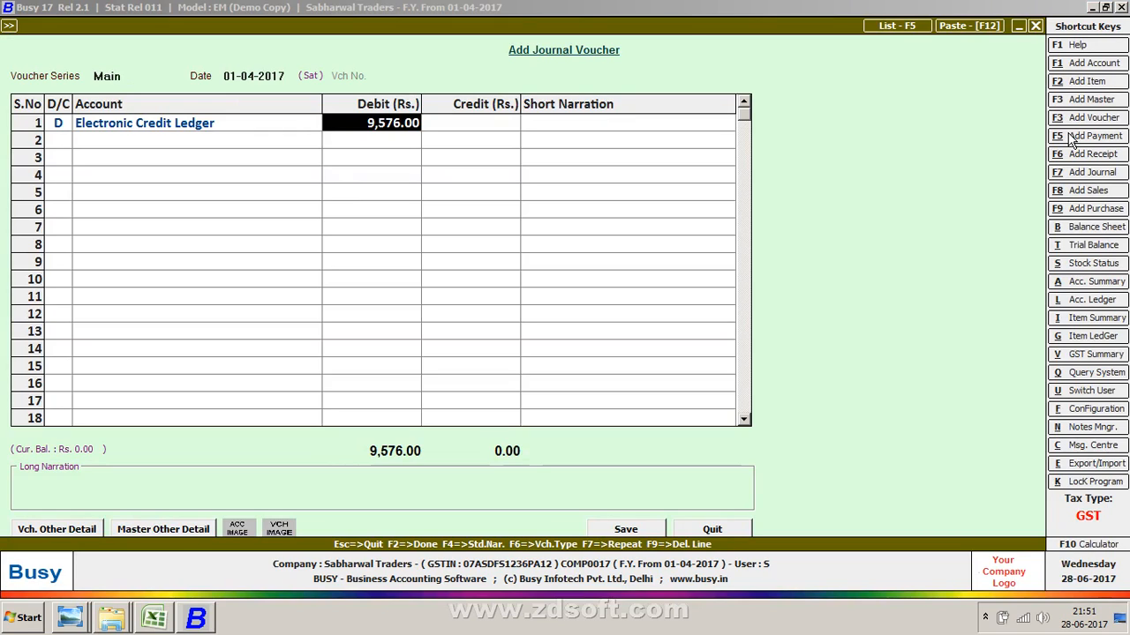
# - Discard the unfinished journal voucher and start a new one
pyautogui.press('Left')
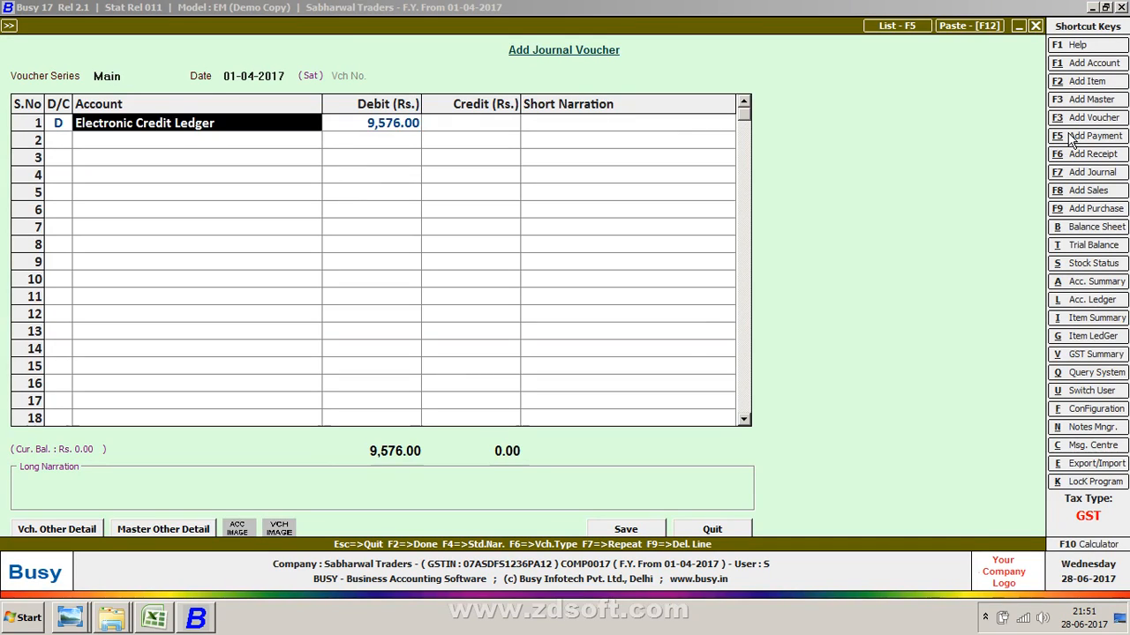
pyautogui.press('Escape')
pyautogui.press('Return')
# - Keep the Main voucher series and set the voucher date to 30-04-2017
pyautogui.press('Return')
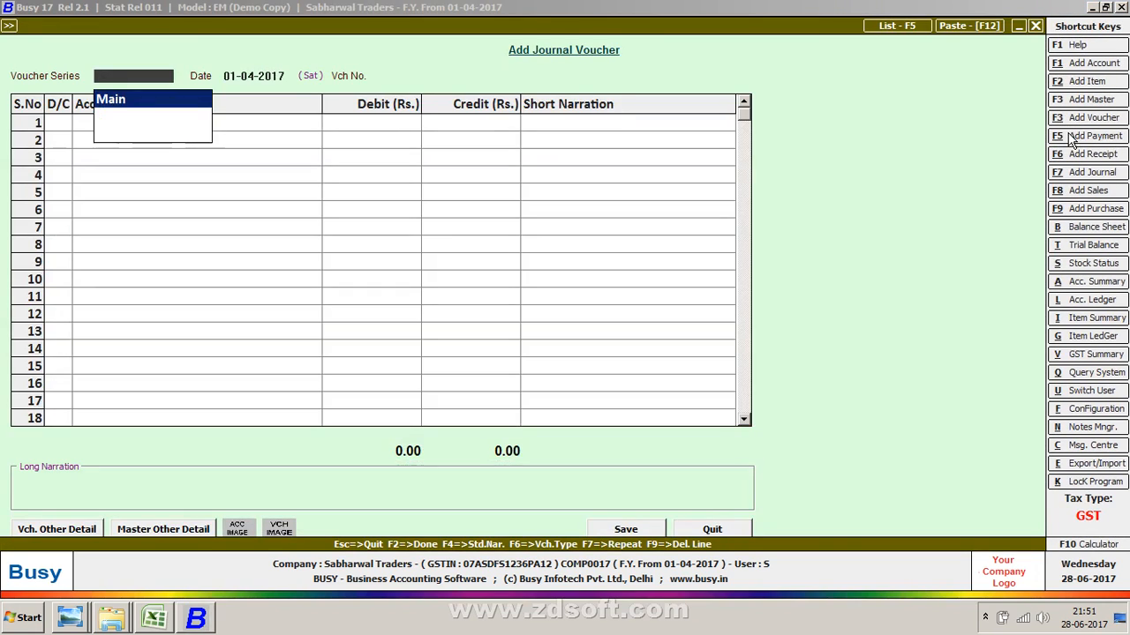
pyautogui.press('Return')
pyautogui.press('Return')
pyautogui.press('Up')
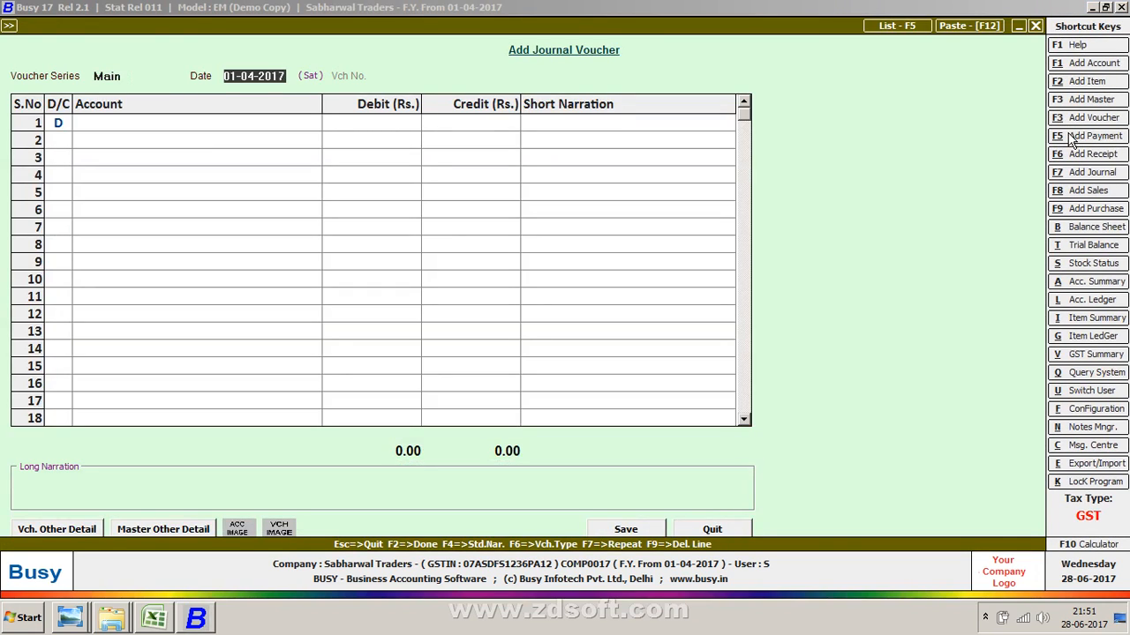
pyautogui.write('3')
pyautogui.write('0-04')
pyautogui.press('Return')
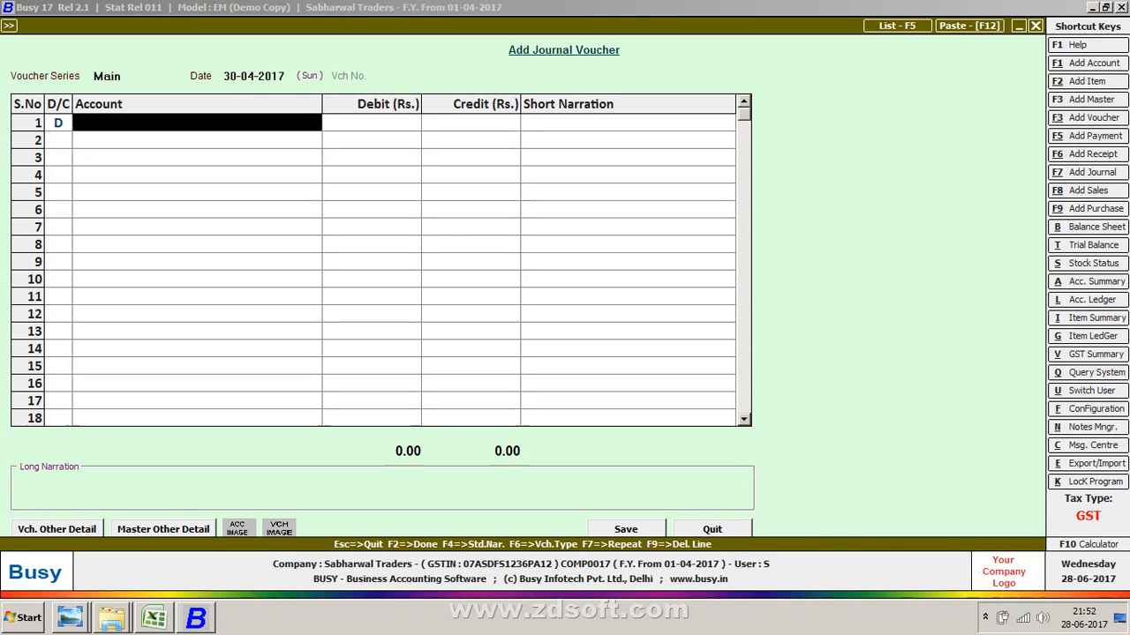
# - Enter the first line as a credit to the SGST account of 16,269
pyautogui.press('Left')
pyautogui.write('C')
pyautogui.press('Return')
pyautogui.write('sg')
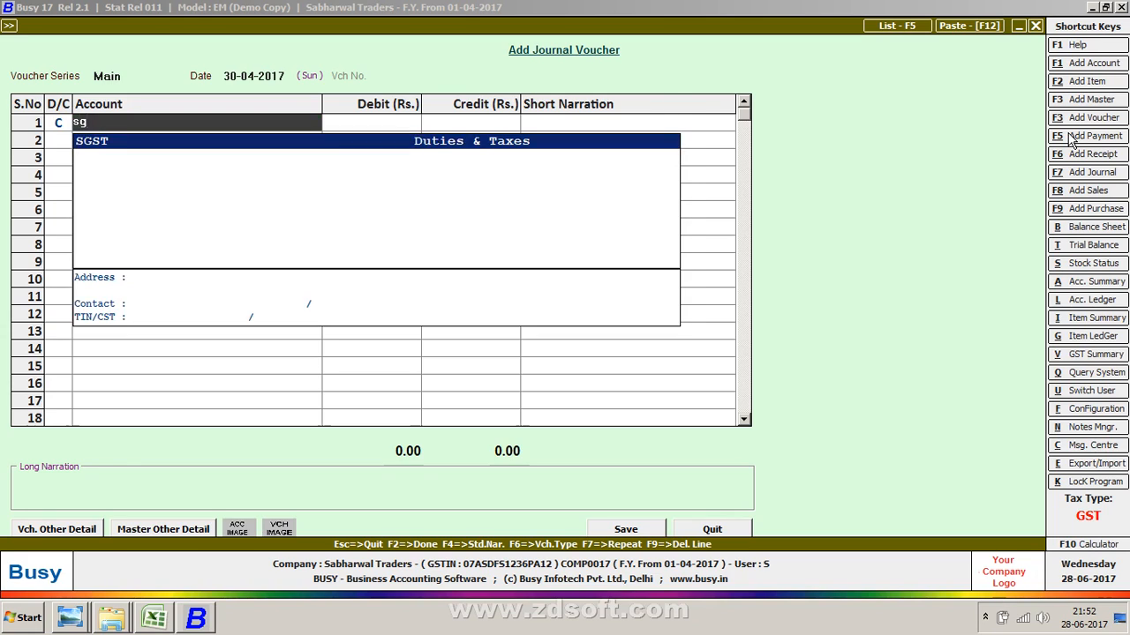
pyautogui.press('Return')
pyautogui.write('1626')
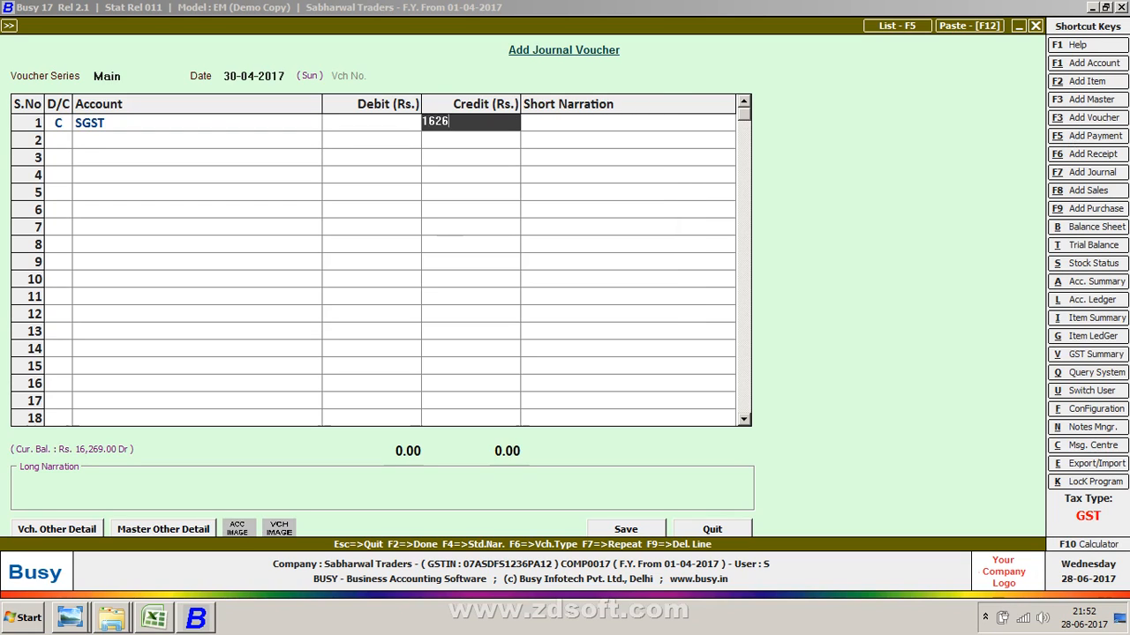
pyautogui.press('BackSpace')
pyautogui.press('BackSpace')
pyautogui.write('269')
pyautogui.press('Return')
# - Add a second credit line for the CGST account of 16,269
pyautogui.press('Return')
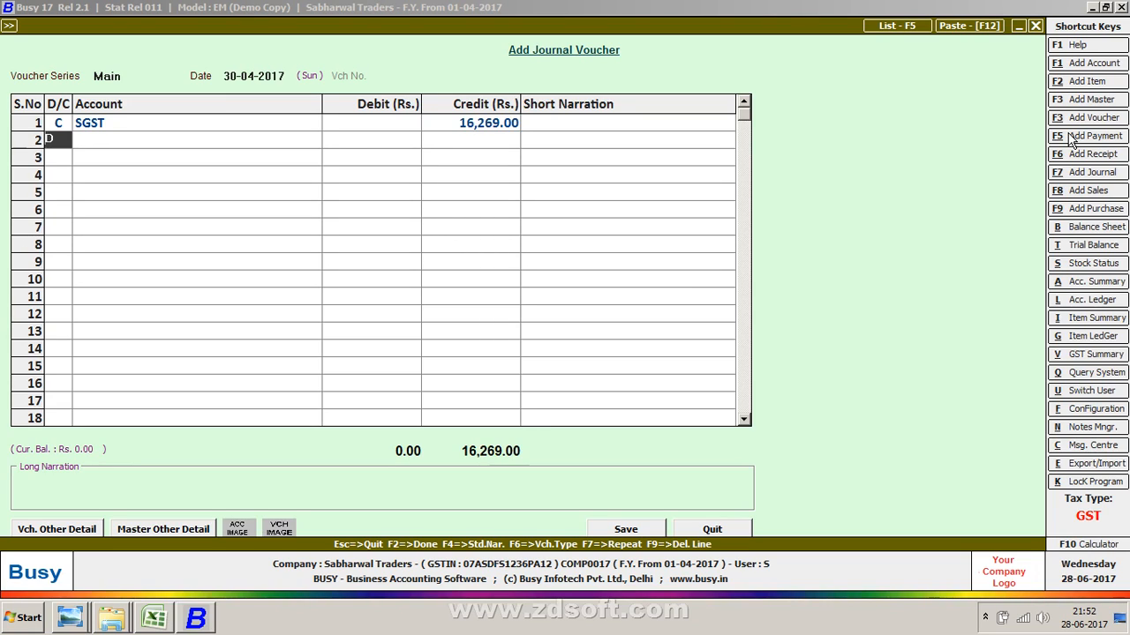
pyautogui.press('Up')
pyautogui.press('Return')
pyautogui.press('Return')
pyautogui.press('Return')
pyautogui.press('Return')
pyautogui.write('c')
pyautogui.press('Return')
pyautogui.write('cs')
pyautogui.press('Down')
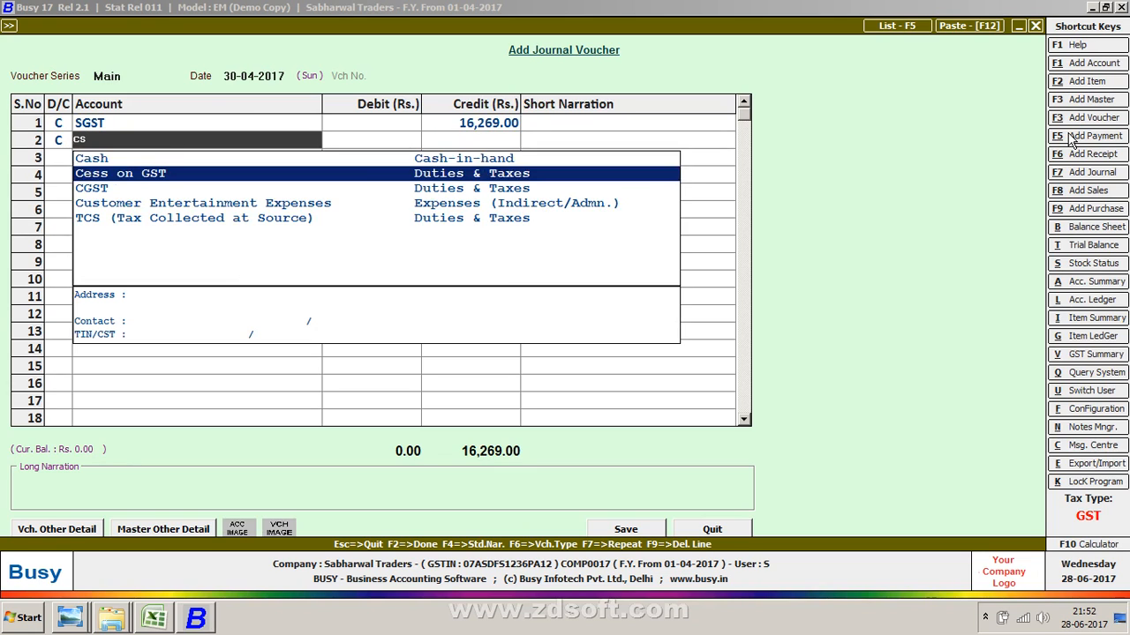
pyautogui.press('Down')
pyautogui.press('Return')
pyautogui.write('1')
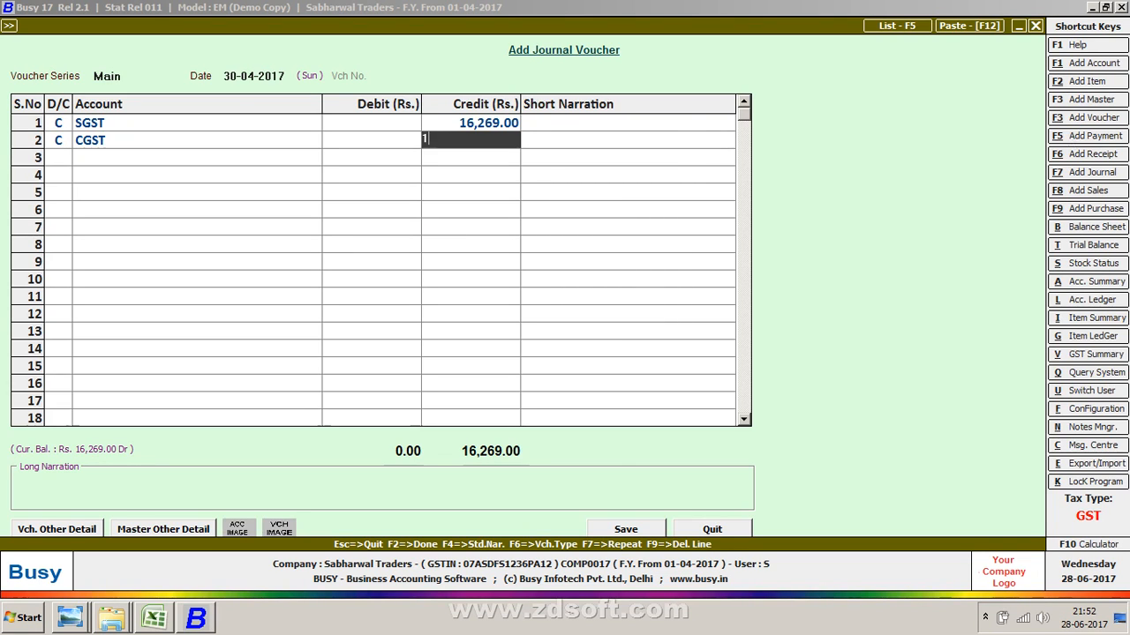
pyautogui.write('6,269')
pyautogui.press('Return')
pyautogui.press('Return')
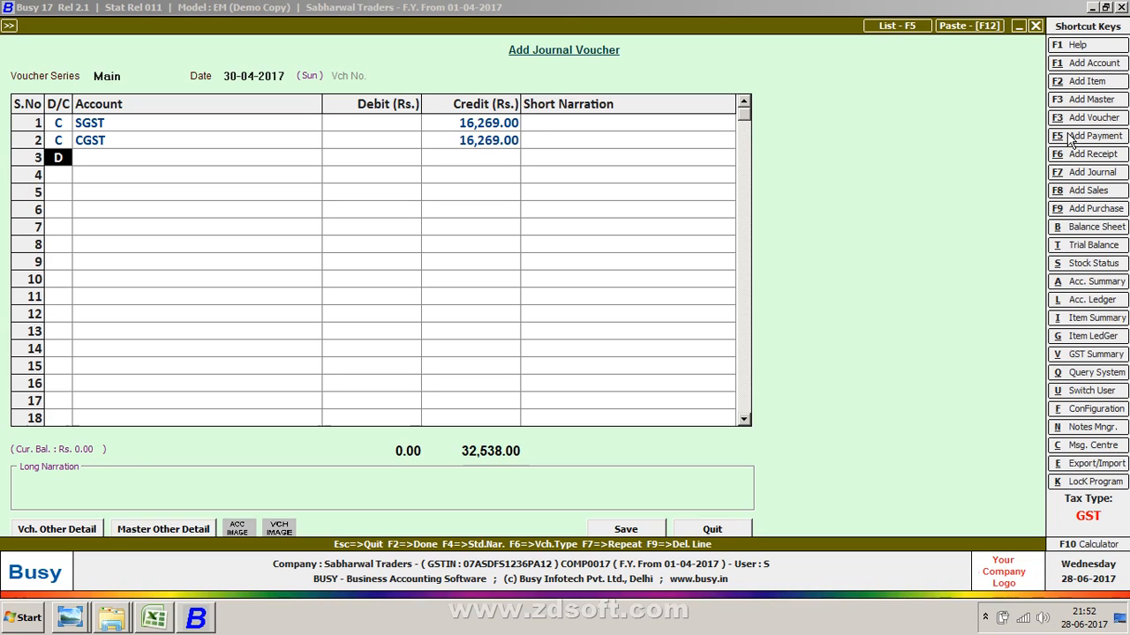
# - Add a third credit line for the IGST account of 40,095
pyautogui.press('Return')
pyautogui.press('Escape')
pyautogui.write('c')
pyautogui.press('Return')
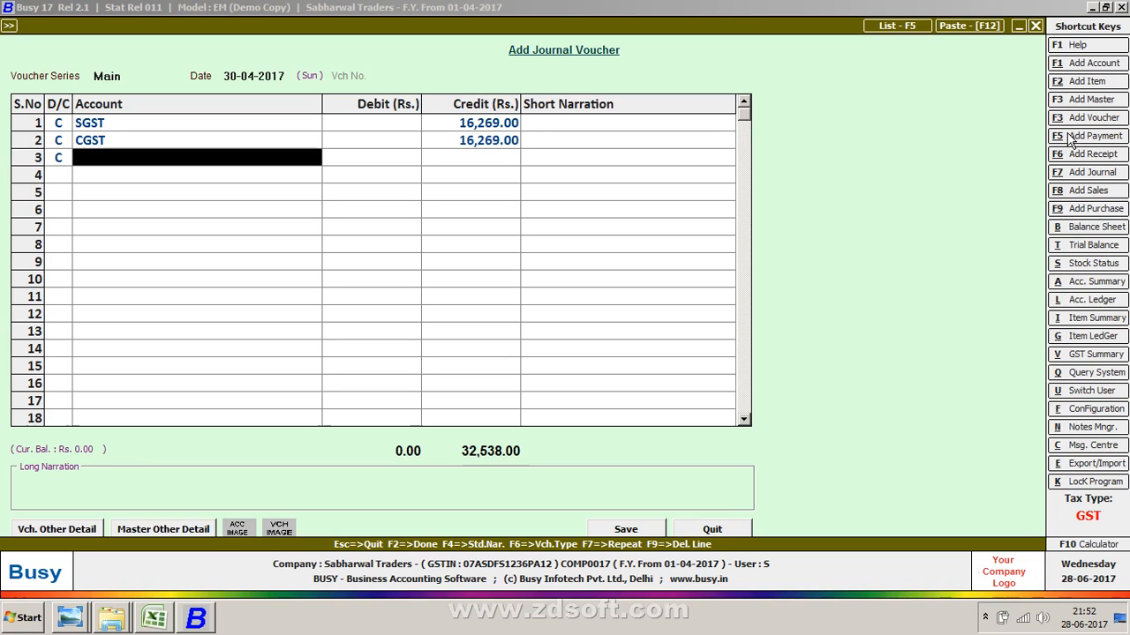
pyautogui.write('ig')
pyautogui.press('Return')
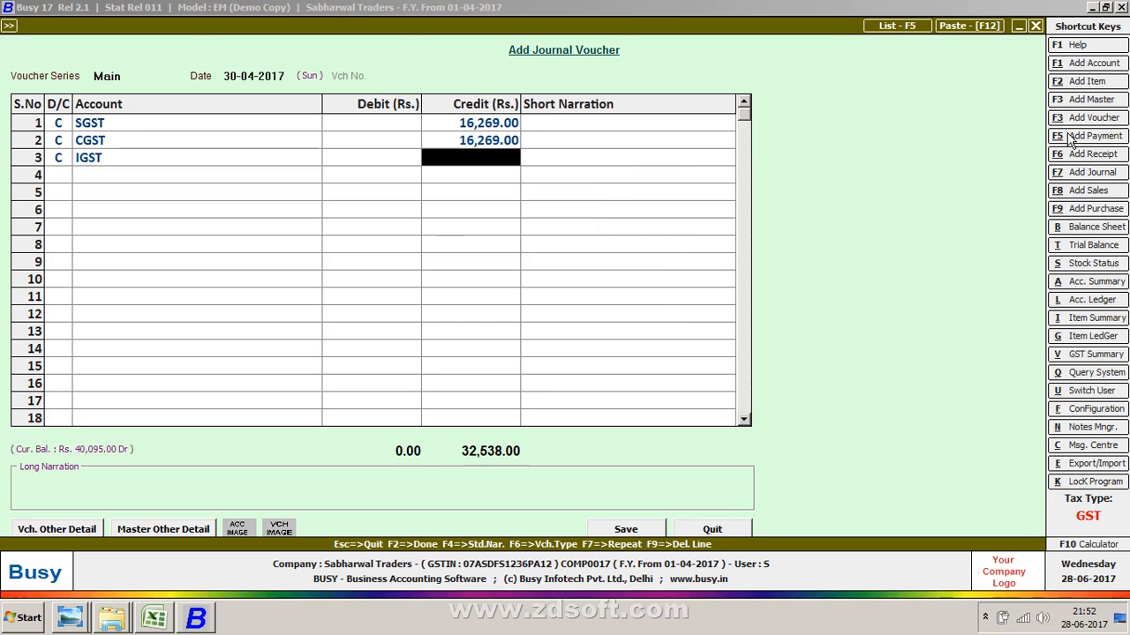
pyautogui.write('40095')
pyautogui.press('Return')
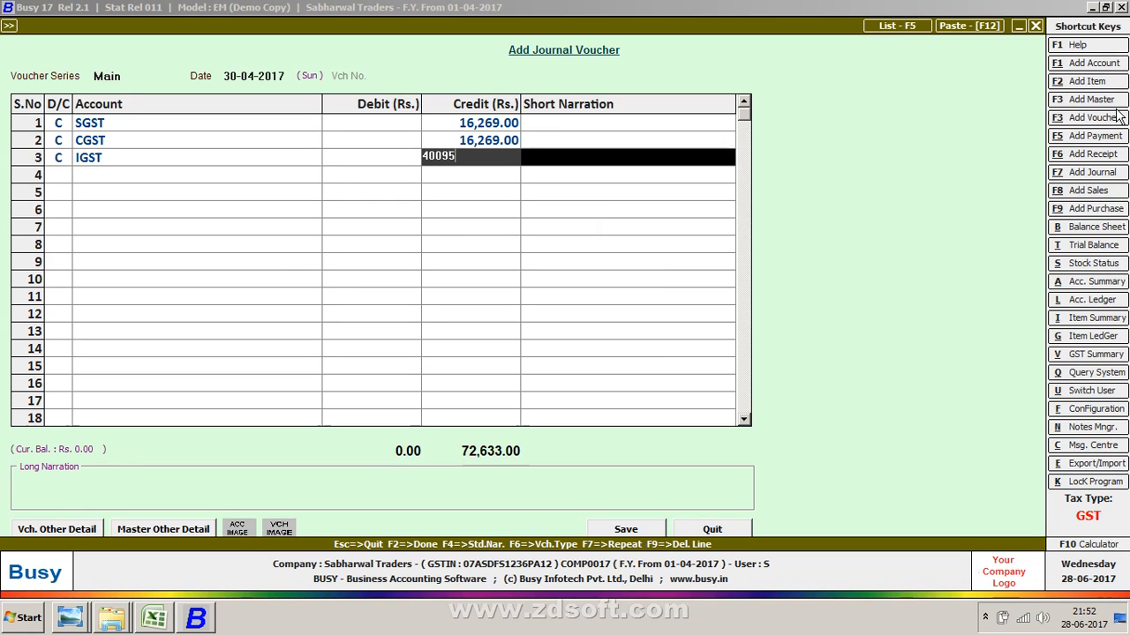
# - Debit the Electronic Credit Ledger with the balancing 72,633 and save the journal voucher
pyautogui.press('Return')
pyautogui.write('ele')
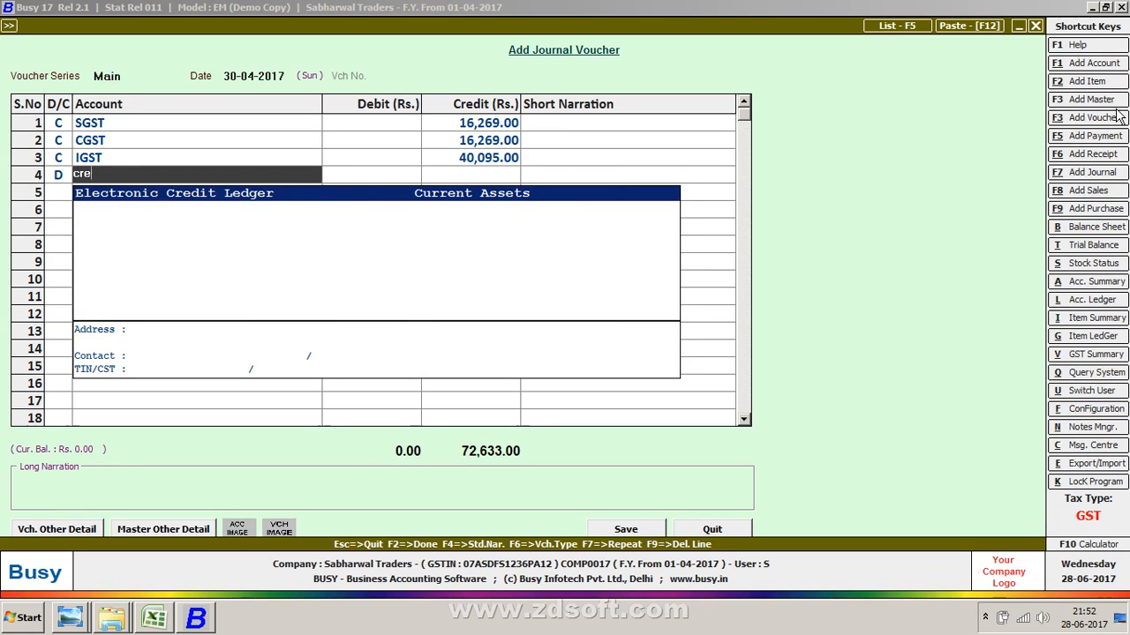
pyautogui.press('Return')
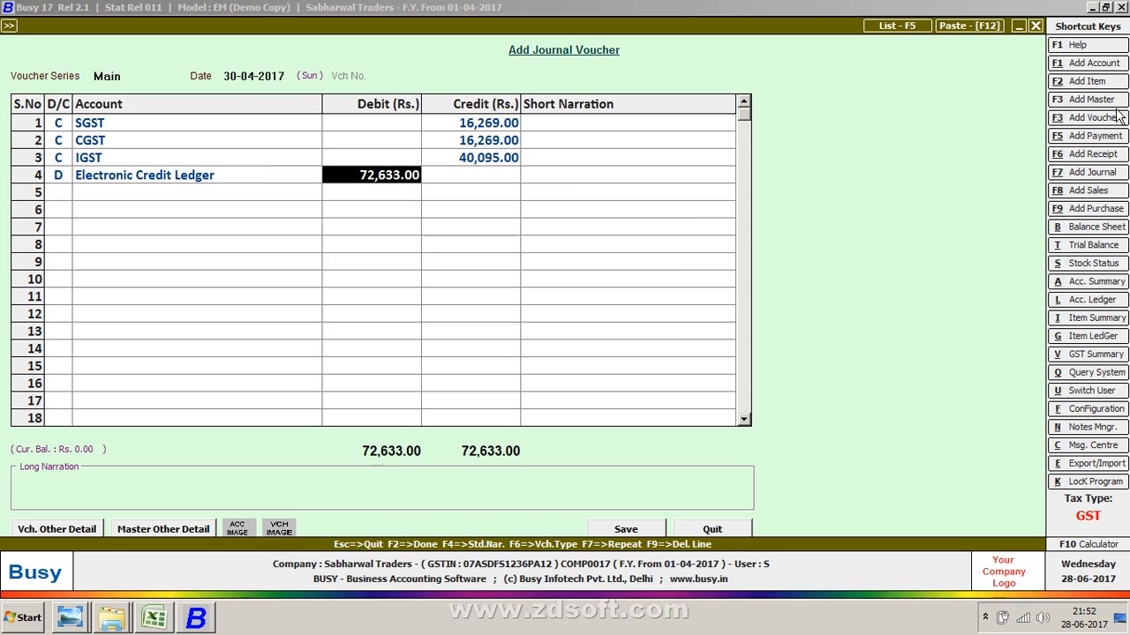
pyautogui.press('Return')
pyautogui.press('Return')
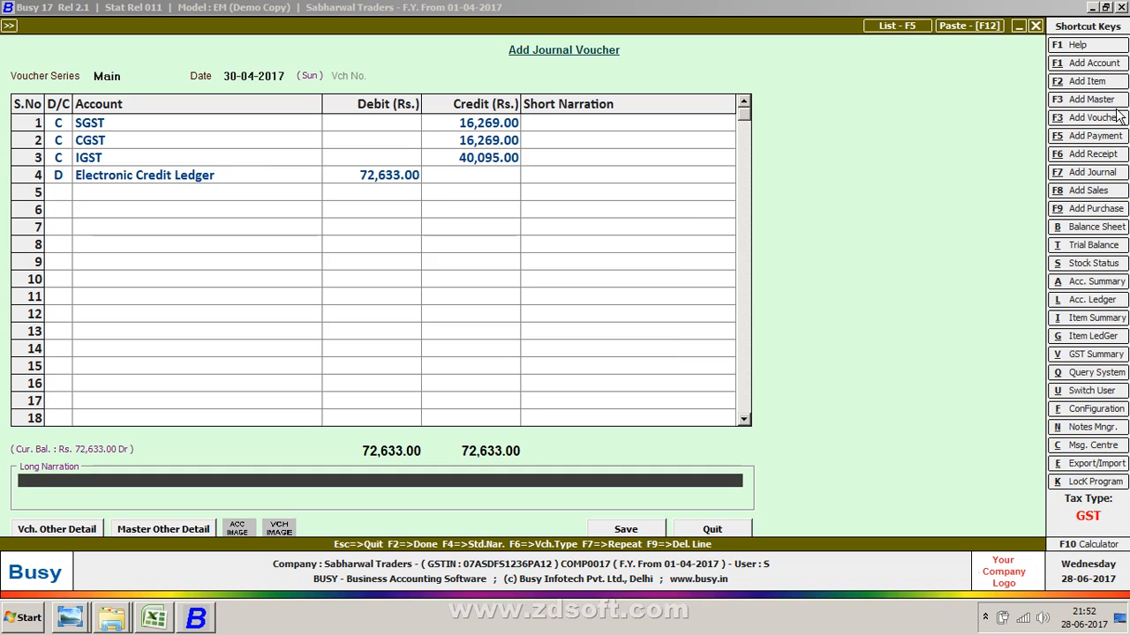
pyautogui.press('Return')
pyautogui.press('Return')
pyautogui.press('Return')
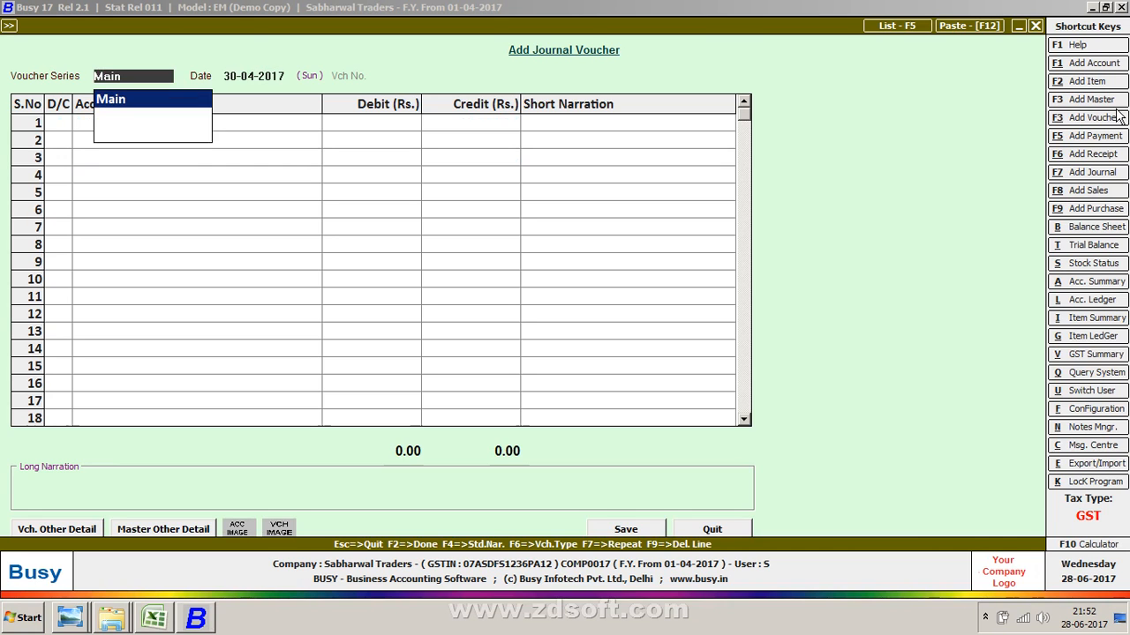
# - Open the GST Summary report for the period 01-04-2017 to 30-04-2017
pyautogui.press('Escape')
pyautogui.press('Escape')
pyautogui.press('Right')
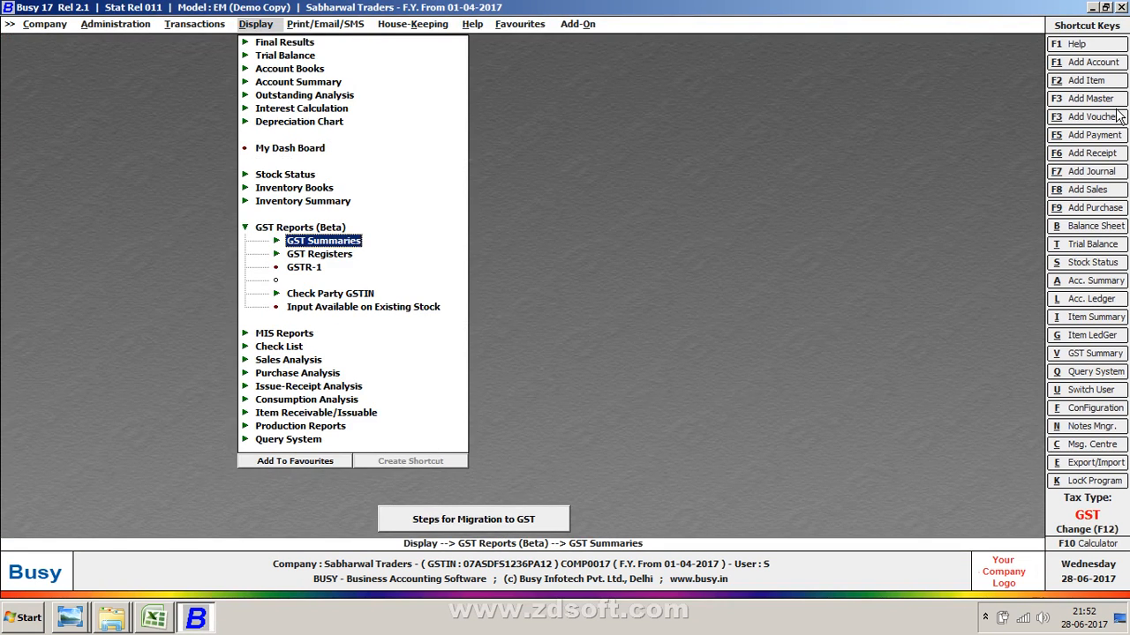
pyautogui.press('Return')
pyautogui.press('Return')
pyautogui.press('Return')
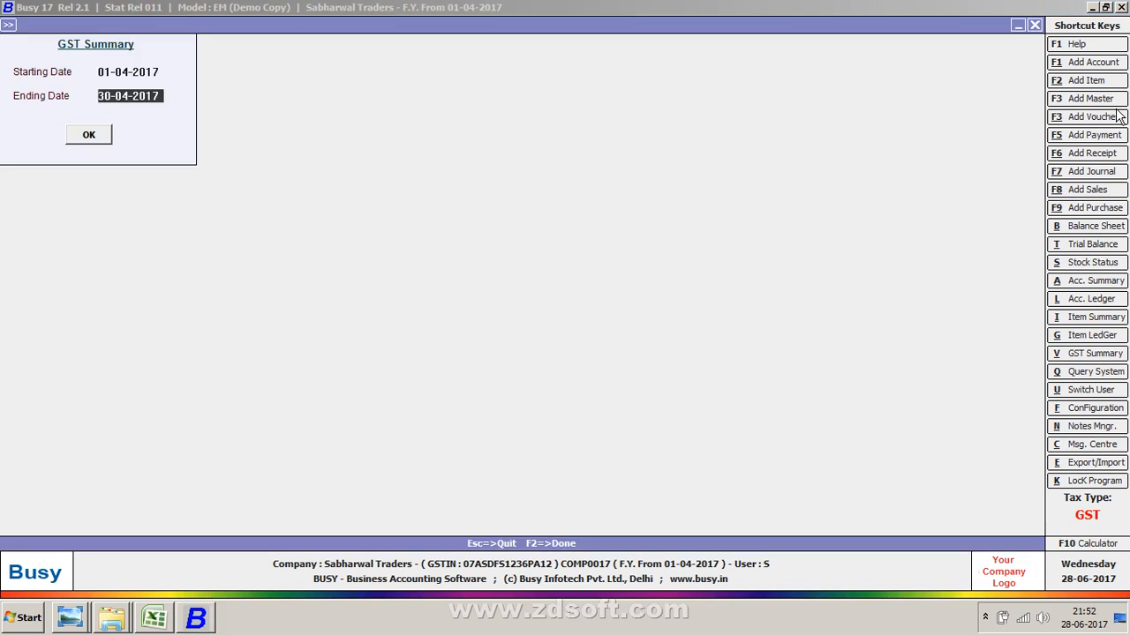
pyautogui.press('Return')
pyautogui.press('Return')
# - Scroll through the GST Summary's input and output tax sections down to the tax calculation
pyautogui.press('Down')
pyautogui.press('Down')
pyautogui.press('Down')
pyautogui.press('Down')
pyautogui.press('Down')
pyautogui.press('Down')
pyautogui.press('Down')
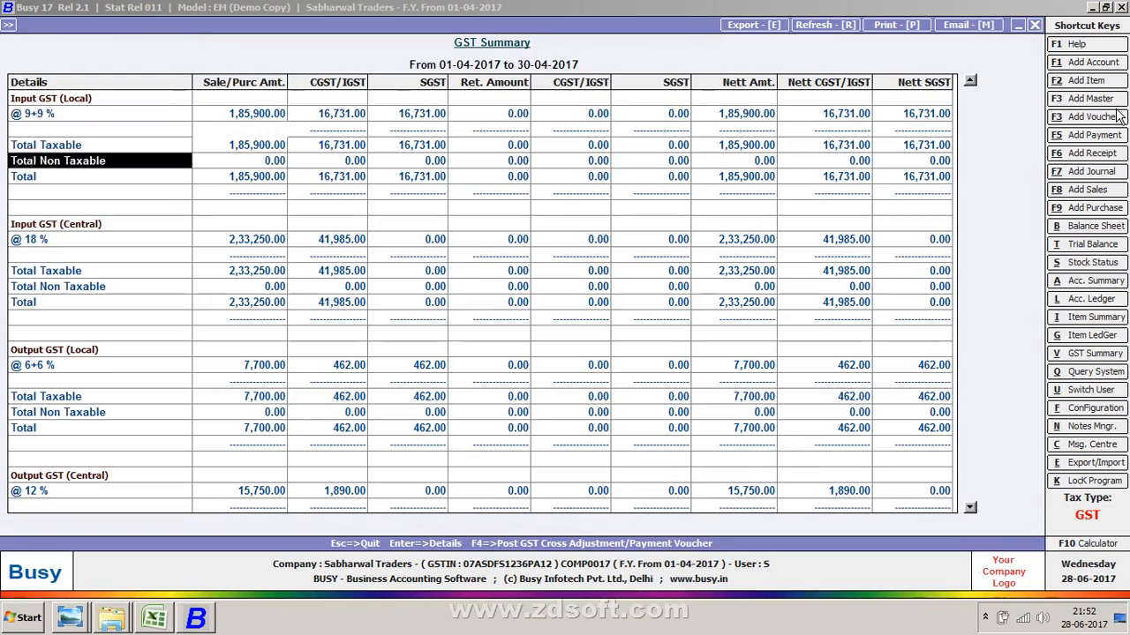
pyautogui.press('Down')
pyautogui.press('Down')
pyautogui.press('Down')
pyautogui.press('Down')
pyautogui.press('Down')
pyautogui.press('Down')
pyautogui.press('Down')
pyautogui.press('Down')
pyautogui.press('Down')
pyautogui.press('Down')
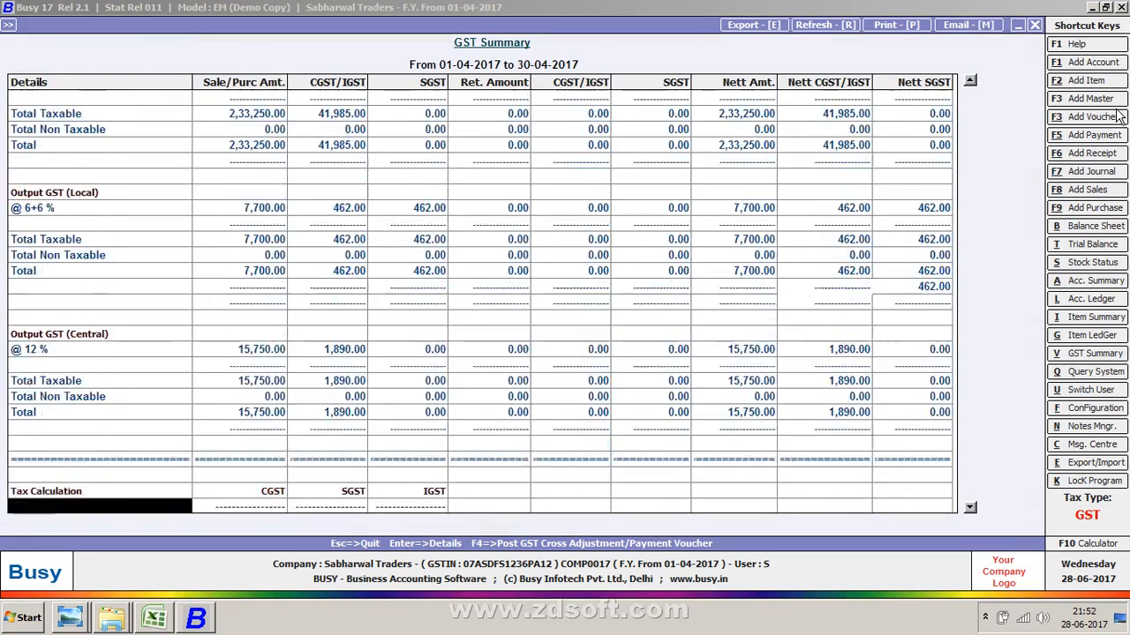
pyautogui.press('Down')
pyautogui.press('Down')
pyautogui.press('Down')
pyautogui.press('Down')
pyautogui.press('Down')
pyautogui.press('Down')
pyautogui.press('Down')
pyautogui.press('Down')
pyautogui.press('Down')
pyautogui.press('Down')
pyautogui.press('Down')
pyautogui.press('Down')
pyautogui.press('Down')
pyautogui.press('Down')
pyautogui.press('Down')
pyautogui.press('Down')
pyautogui.press('Down')
pyautogui.press('Down')
pyautogui.press('Down')
pyautogui.press('Down')
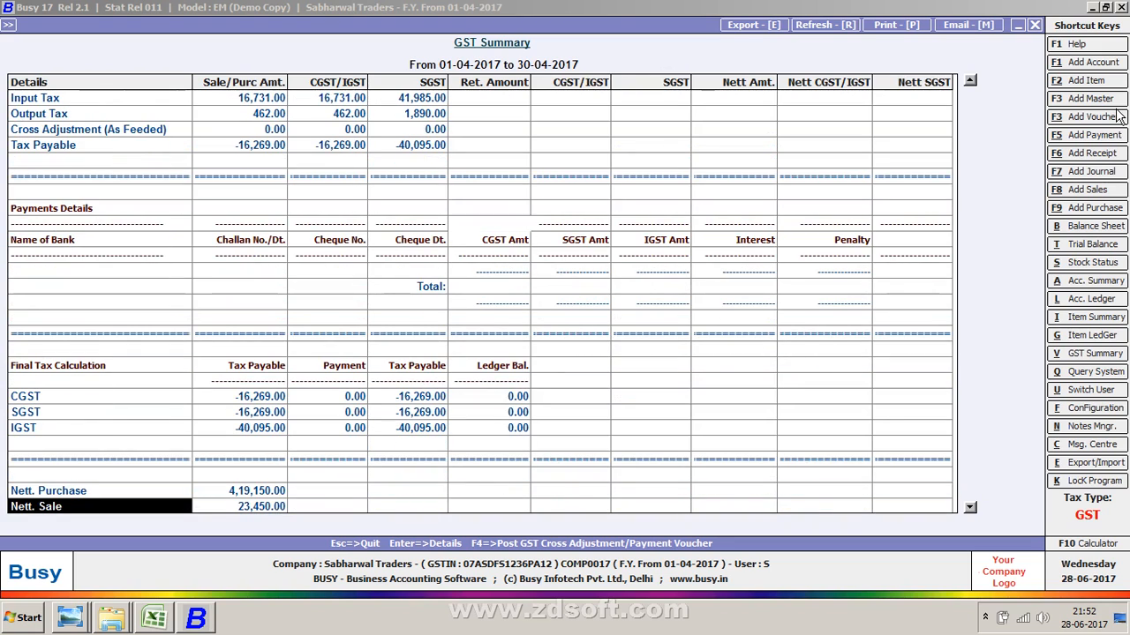
pyautogui.press('Up')
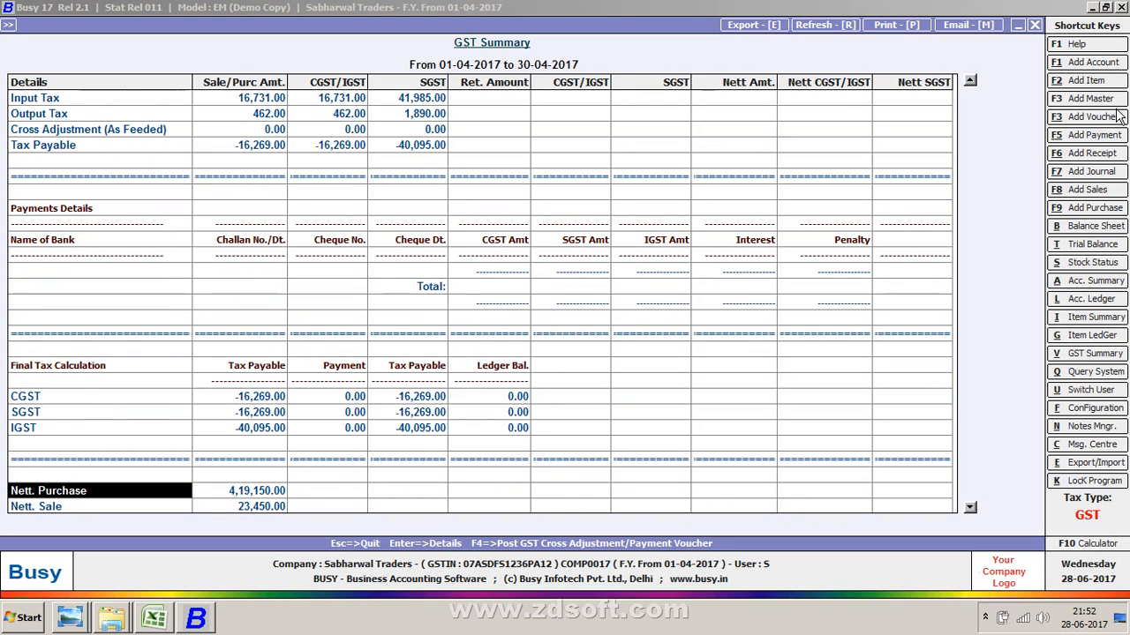
pyautogui.press('Up')
pyautogui.press('Up')
pyautogui.press('Up')
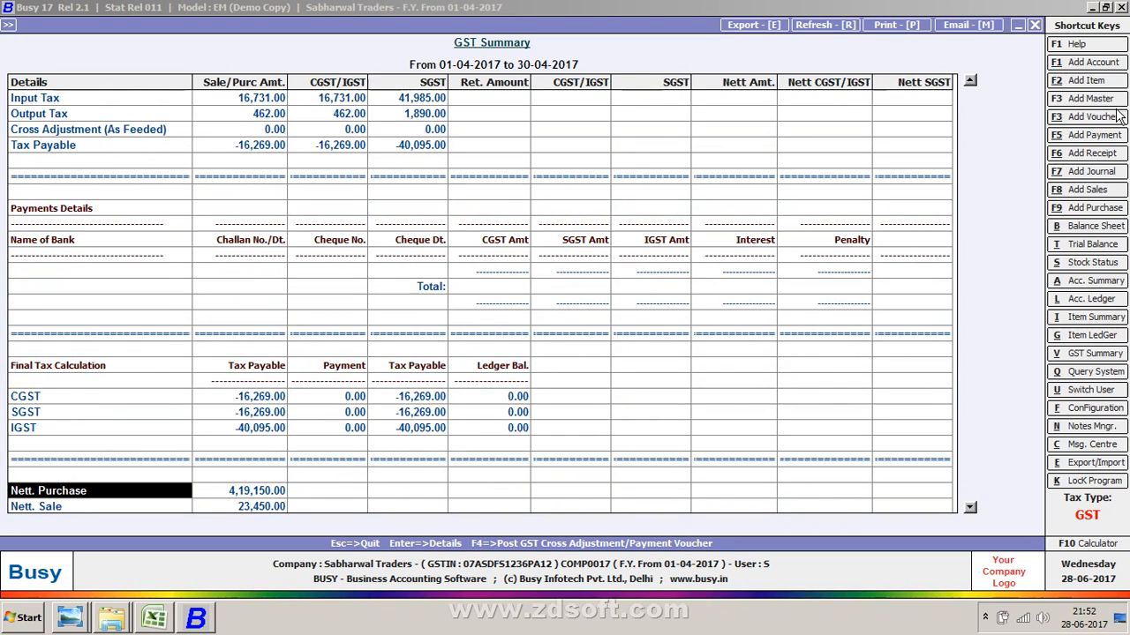
# - Examine the Final Tax Calculation figures for CGST, SGST and IGST and close the report
pyautogui.press('Right')
pyautogui.press('Right')
pyautogui.press('Right')
pyautogui.press('Right')
pyautogui.press('Right')
pyautogui.press('Up')
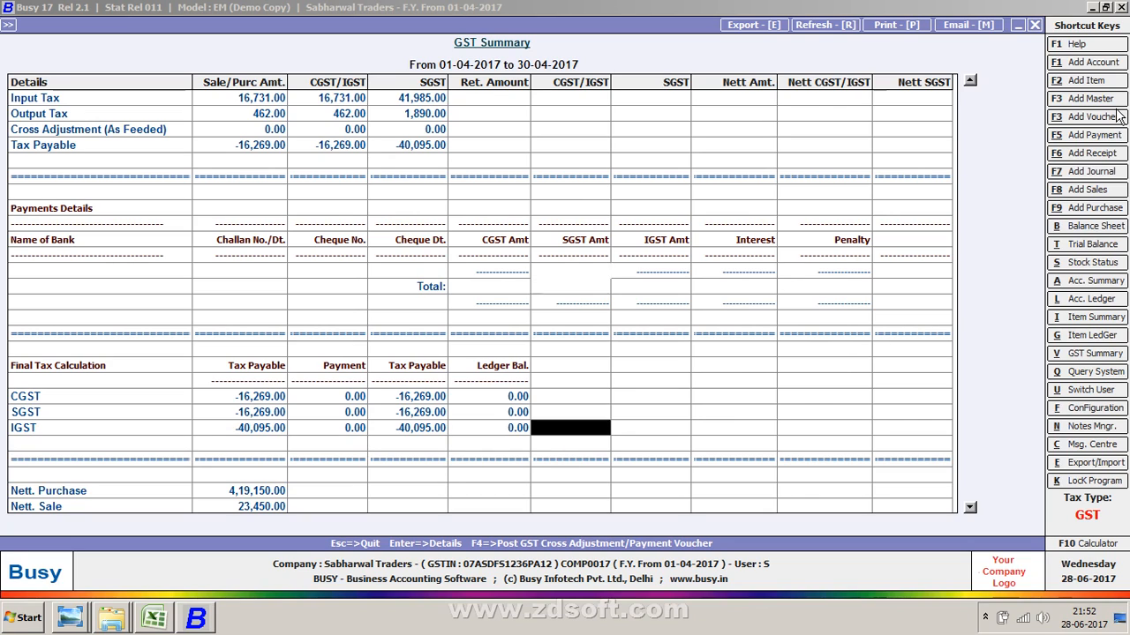
pyautogui.press('Up')
pyautogui.press('Left')
pyautogui.press('Up')
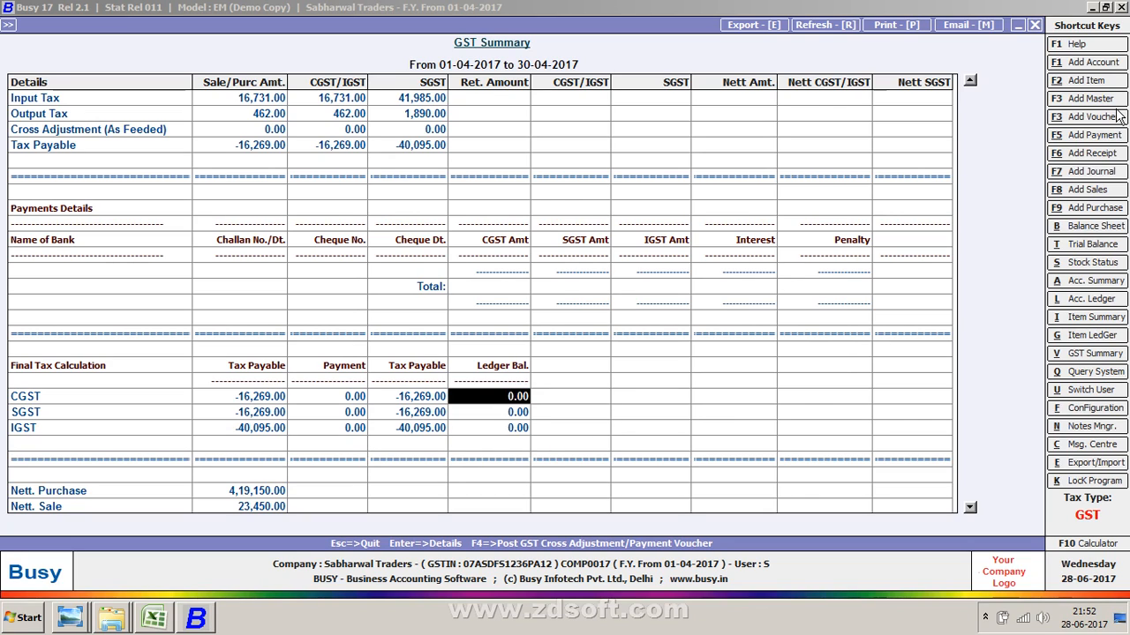
pyautogui.press('Down')
pyautogui.press('Left')
pyautogui.press('Left')
pyautogui.press('Left')
pyautogui.press('Up')
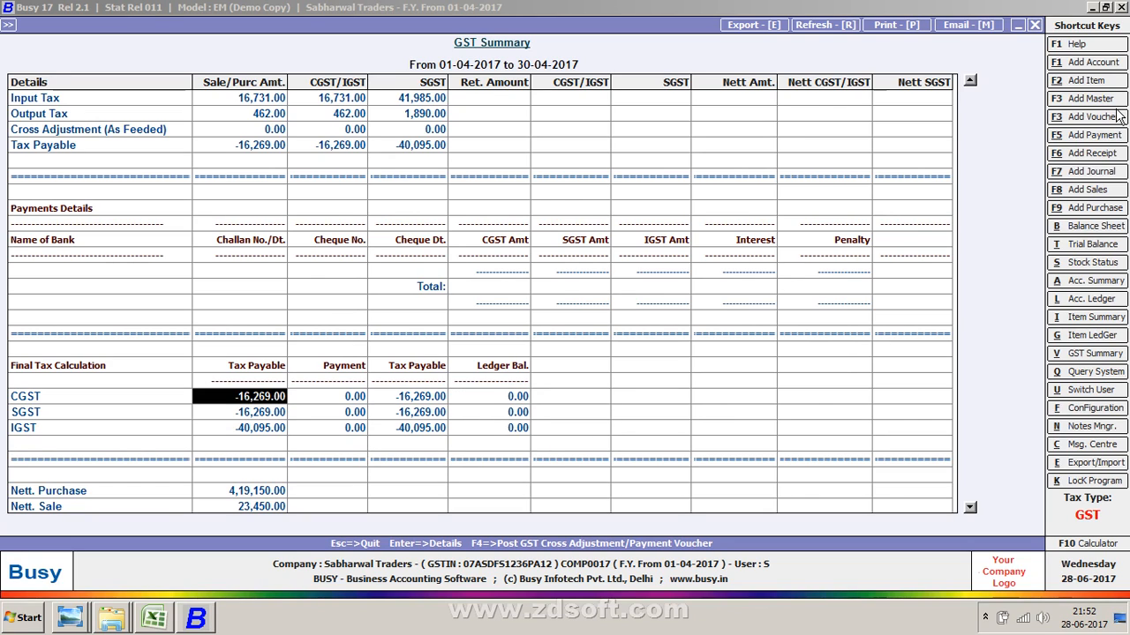
pyautogui.press('Right')
pyautogui.press('Right')
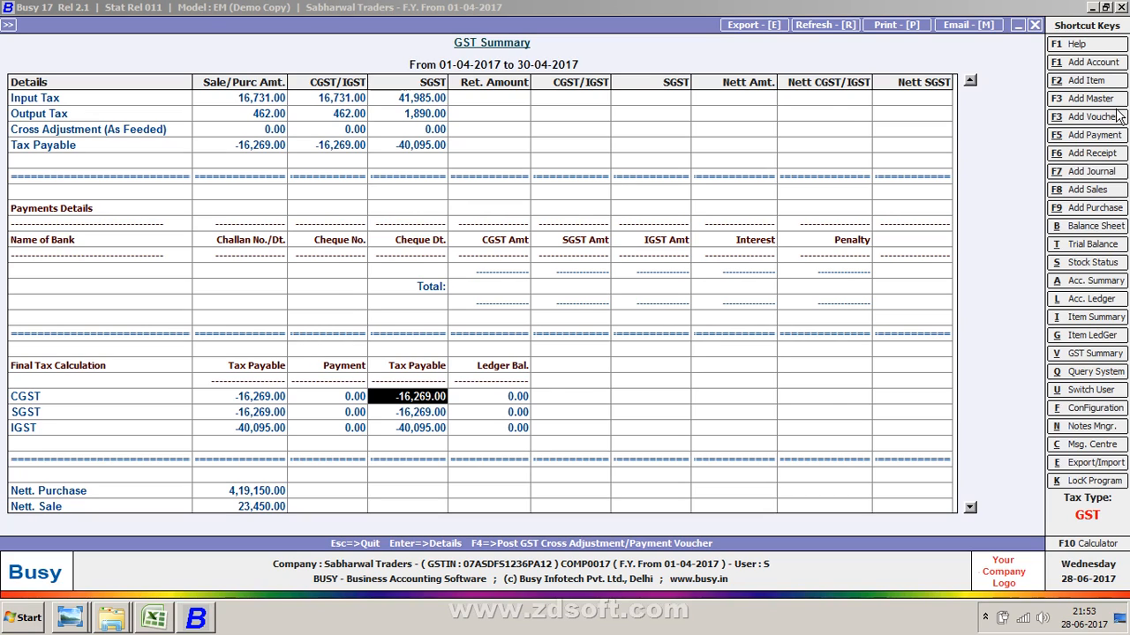
pyautogui.press('Right')
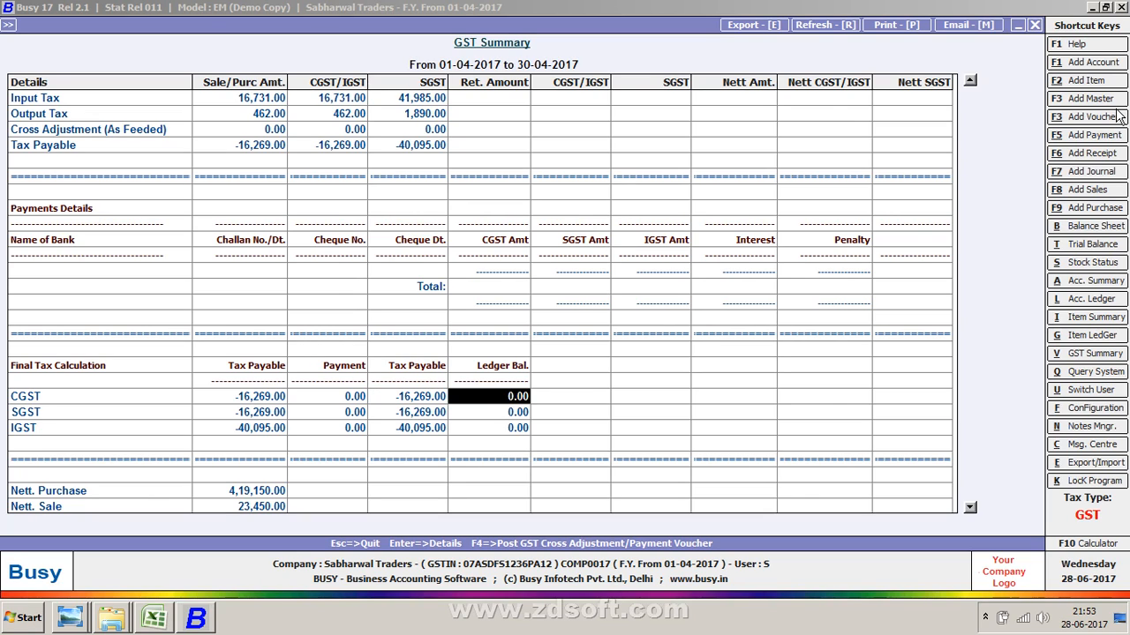
pyautogui.press('Left')
pyautogui.press('Left')
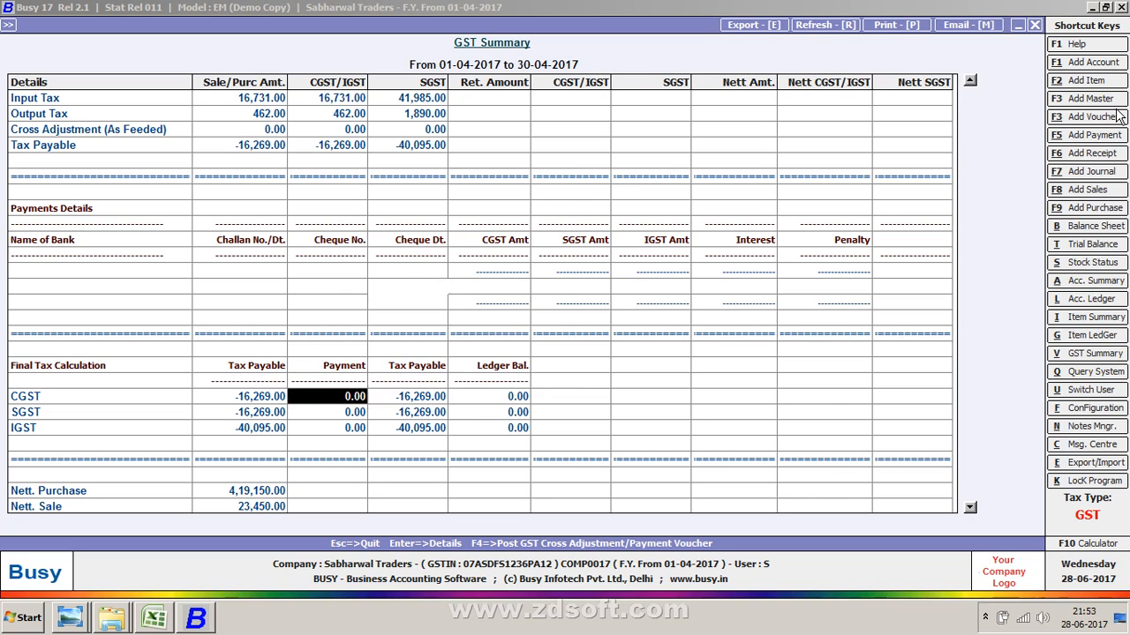
pyautogui.press('Left')
pyautogui.press('Up')
pyautogui.press('Up')
pyautogui.press('Up')
pyautogui.press('Up')
pyautogui.press('Up')
pyautogui.press('Up')
pyautogui.press('Up')
pyautogui.press('Up')
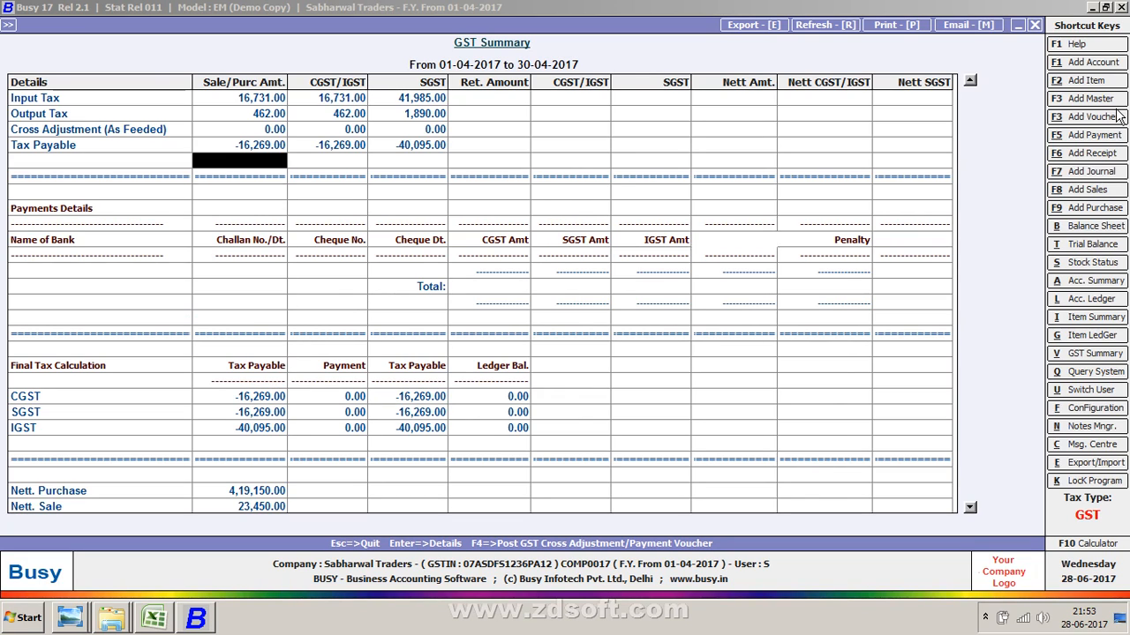
pyautogui.press('Down')
pyautogui.press('Down')
pyautogui.press('Down')
pyautogui.press('Down')
pyautogui.press('Down')
pyautogui.press('Down')
pyautogui.press('Down')
pyautogui.press('Down')
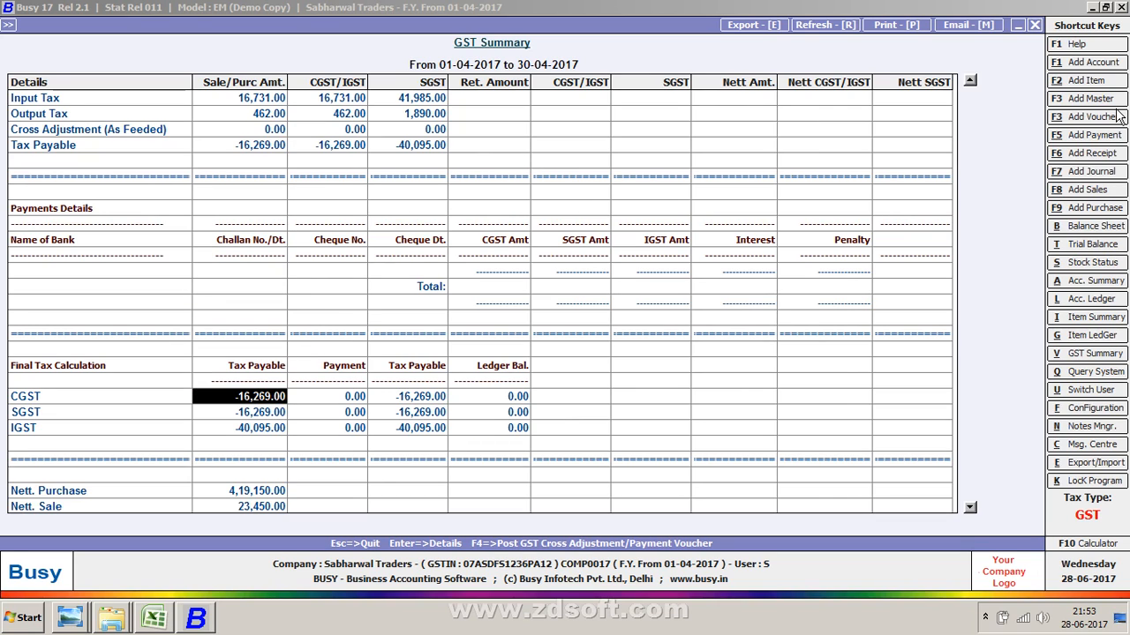
pyautogui.press('Up')
pyautogui.press('Up')
pyautogui.press('Up')
pyautogui.press('Up')
pyautogui.press('Up')
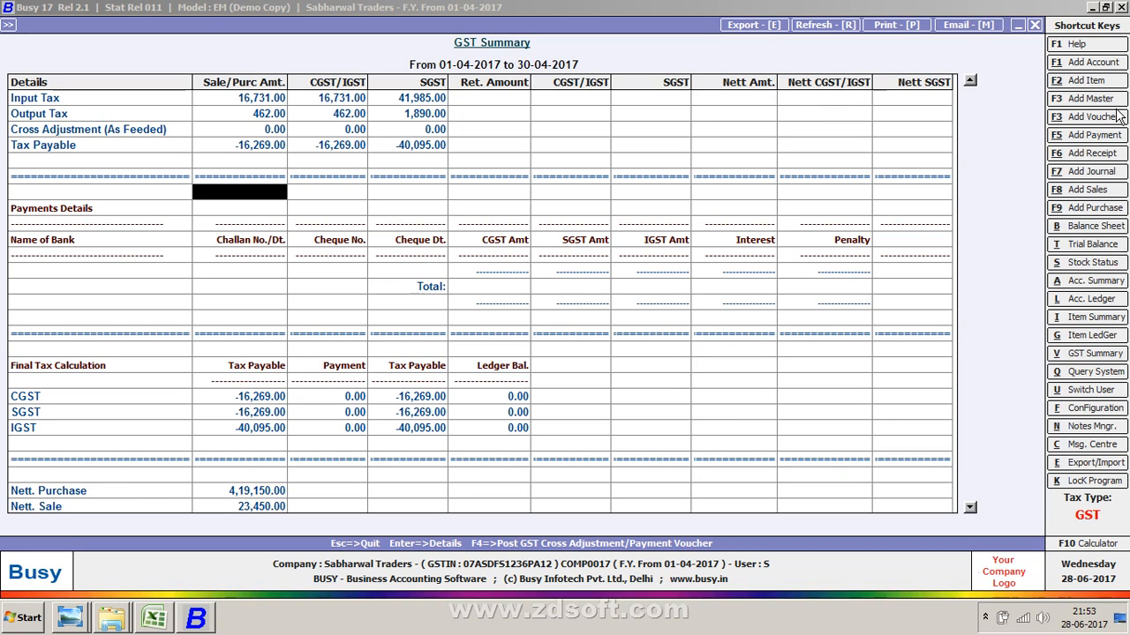
pyautogui.press('Escape')
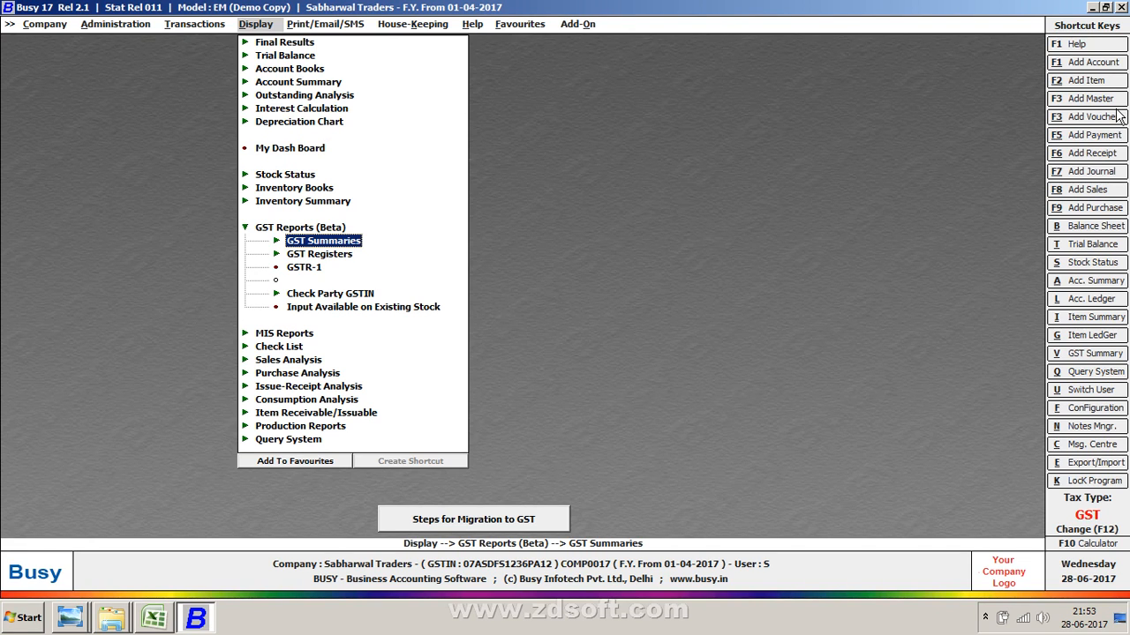
# - Switch to Excel to review the purchases and sales tax worksheet and return to Busy
pyautogui.hotkey('alt', 'Tab')
pyautogui.hotkey('alt', 'Tab')
pyautogui.hotkey('alt', 'Tab')
pyautogui.press('Tab')
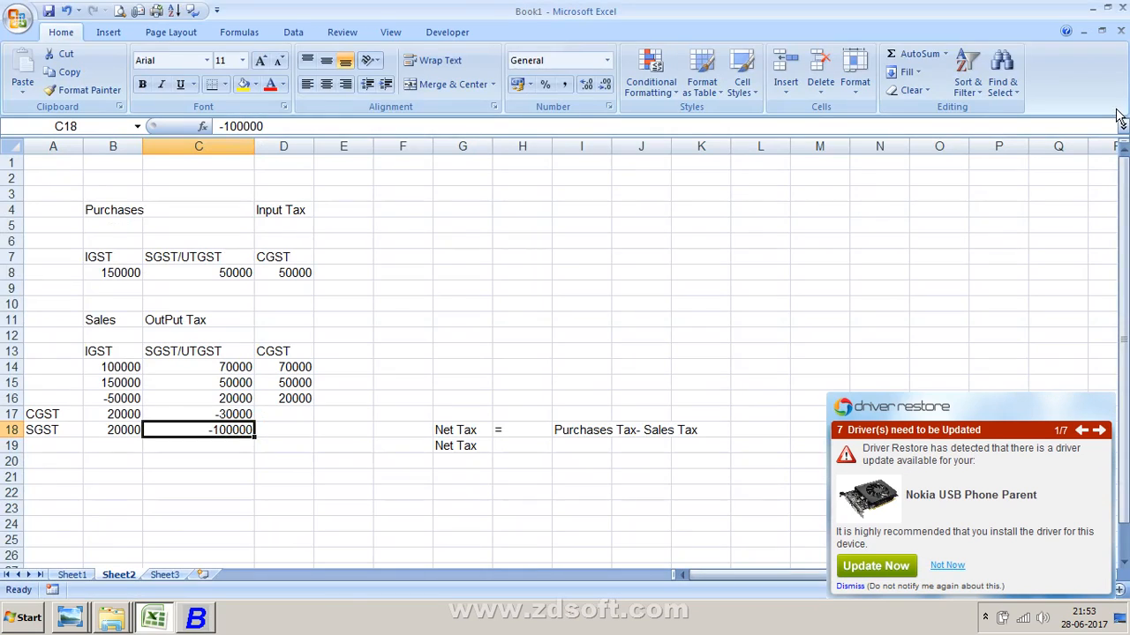
pyautogui.click(950, 569)
pyautogui.hotkey('alt', 'Tab')
pyautogui.press('Tab')
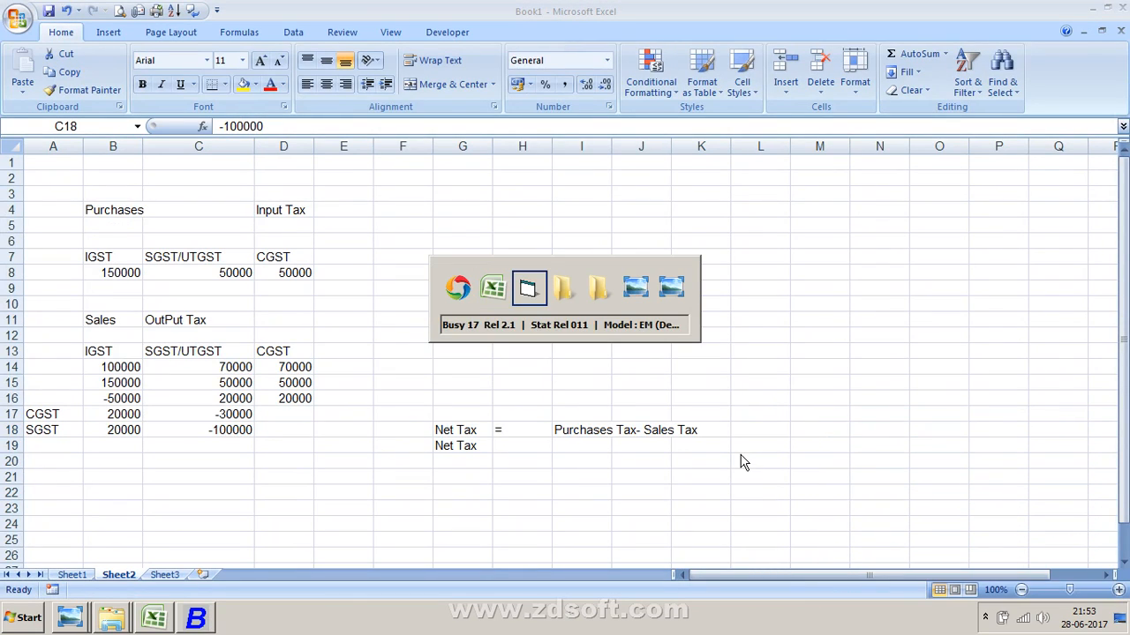
pyautogui.press('Tab')
pyautogui.press('Tab')
pyautogui.press('Tab')
pyautogui.press('Tab')
pyautogui.press('Tab')
pyautogui.press('Tab')
pyautogui.press('Tab')
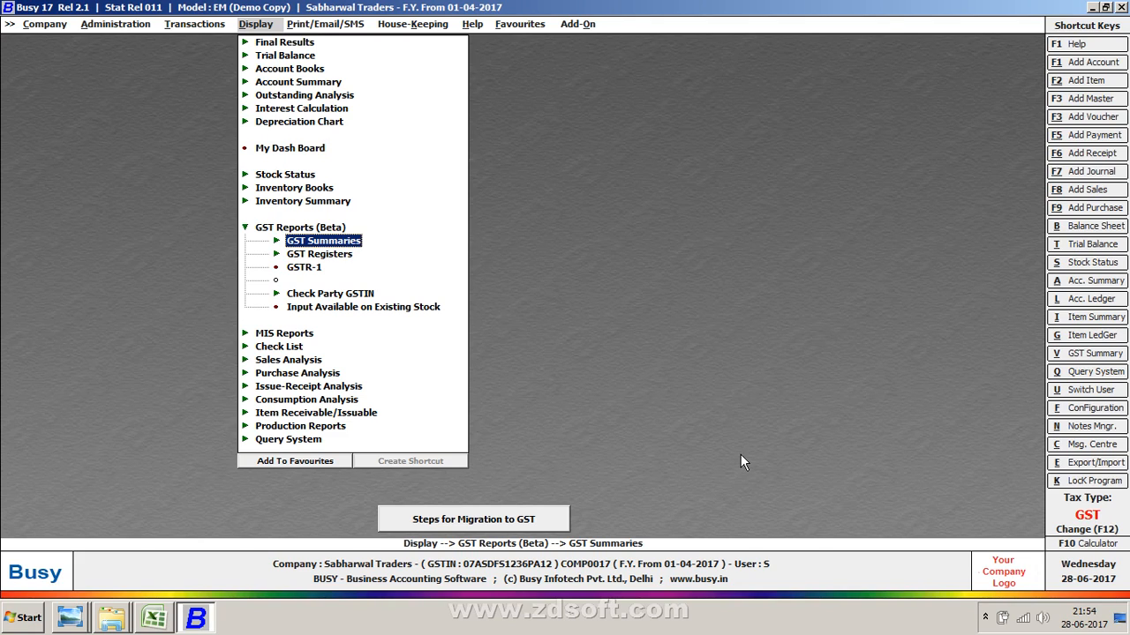
# - Start a new journal voucher and enter a first line debiting SGST with 1,000
pyautogui.press('Left')
pyautogui.press('Return')
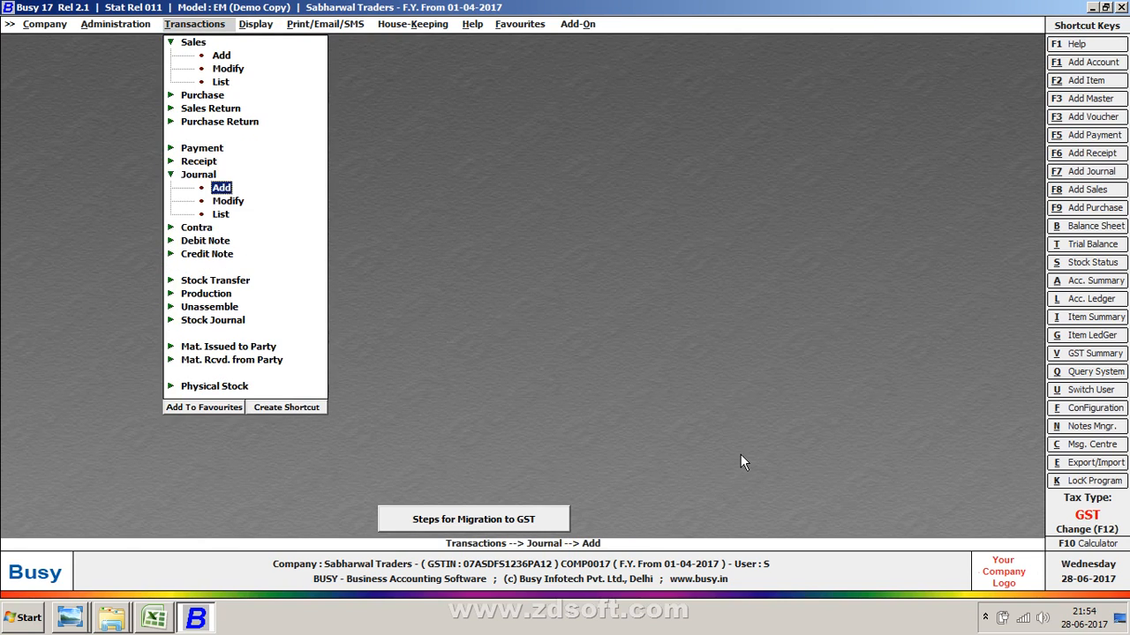
pyautogui.press('Return')
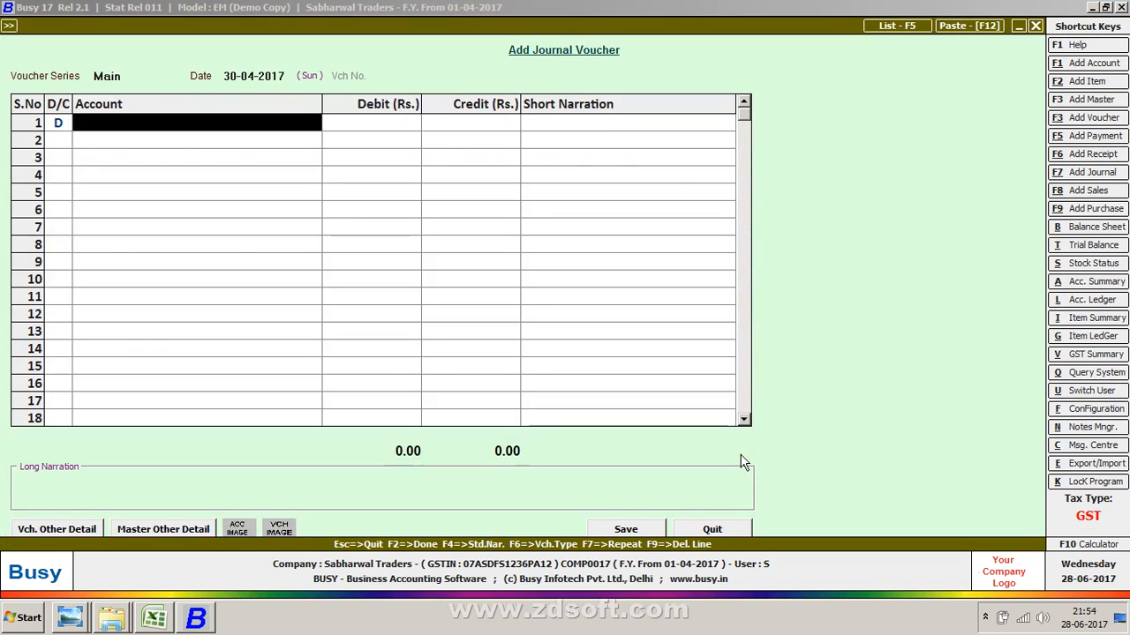
pyautogui.write('sg')
pyautogui.press('Return')
pyautogui.write('1000')
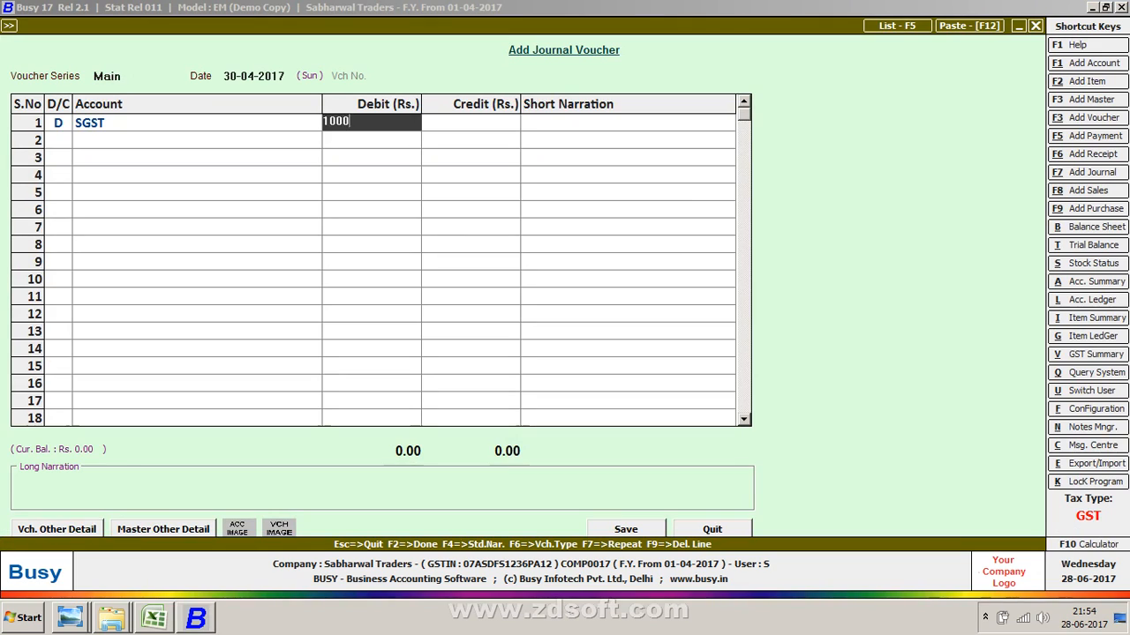
pyautogui.press('Return')
pyautogui.press('Return')
pyautogui.press('Return')
# - Add a second voucher line debiting CGST with 1,000
pyautogui.press('Left')
pyautogui.write('D')
pyautogui.press('Return')
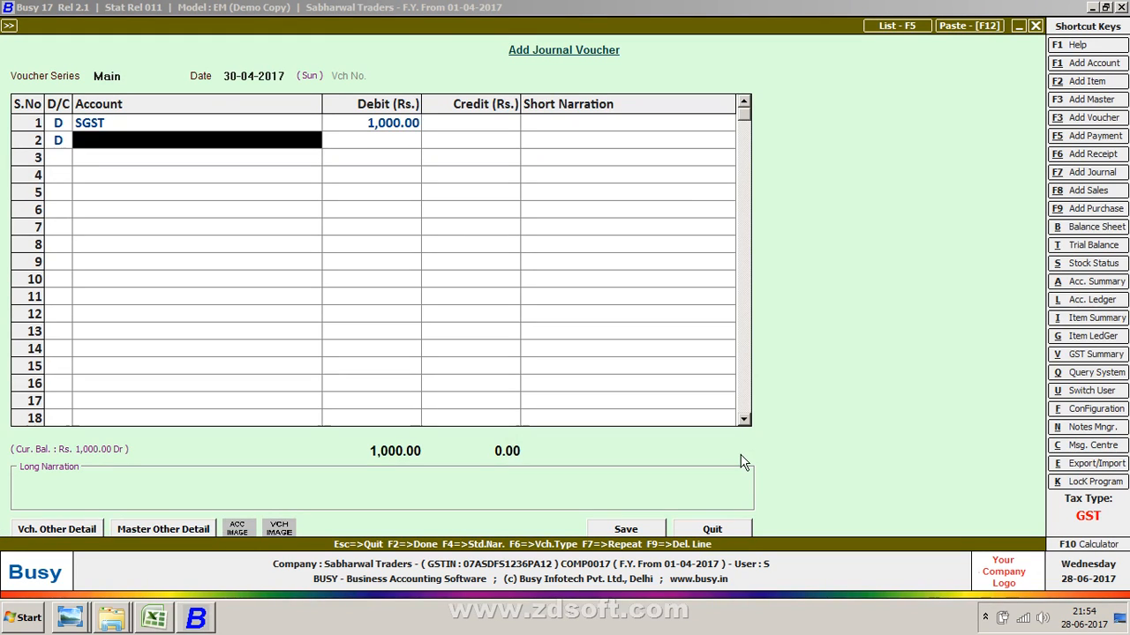
pyautogui.write('c')
pyautogui.press('Down')
pyautogui.press('Down')
pyautogui.press('Return')
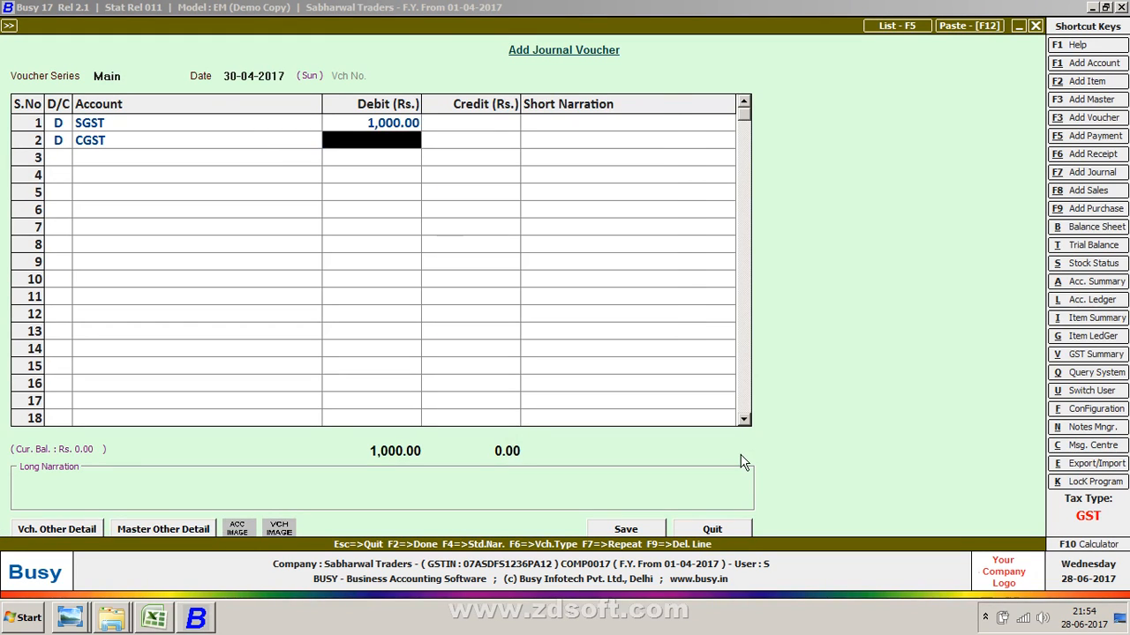
pyautogui.write('1000')
pyautogui.press('Return')
pyautogui.press('Return')
pyautogui.press('Return')
# - Add a third voucher line debiting IGST with 10,000
pyautogui.press('Return')
pyautogui.press('Left')
pyautogui.write('D')
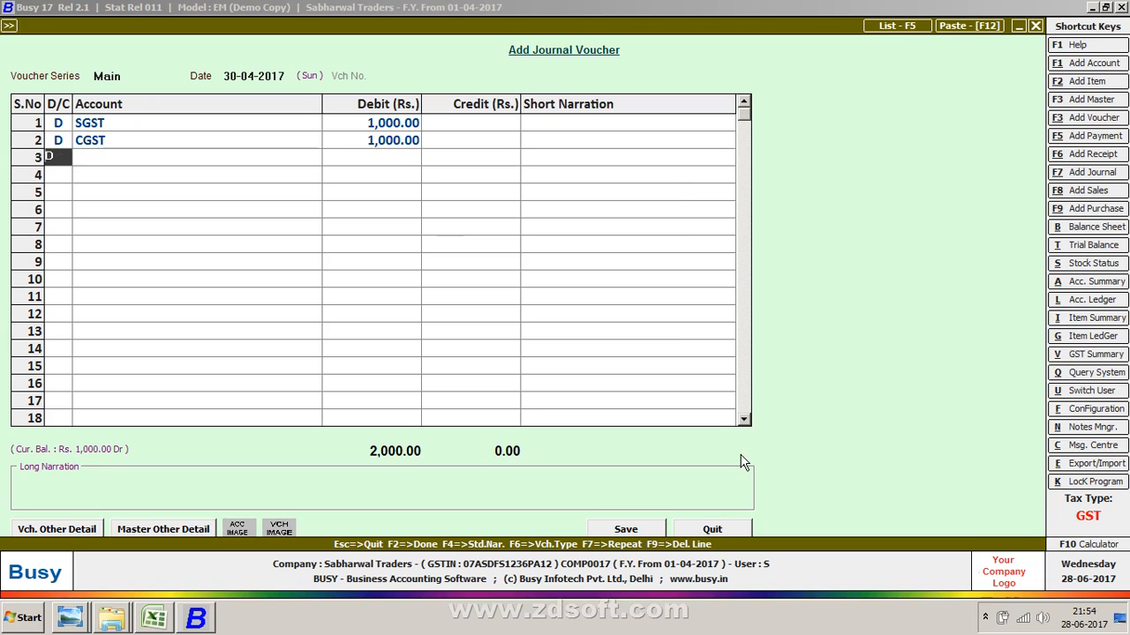
pyautogui.press('Return')
pyautogui.write('i')
pyautogui.press('Return')
pyautogui.write('1')
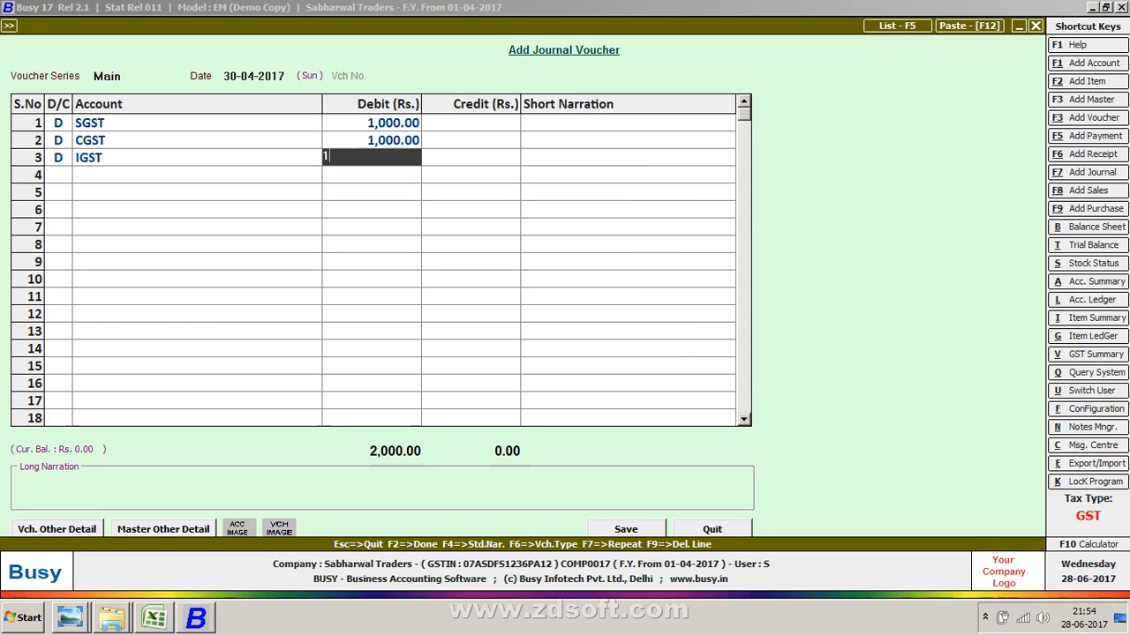
pyautogui.write('0,000')
pyautogui.press('Return')
pyautogui.press('Return')
pyautogui.press('Return')
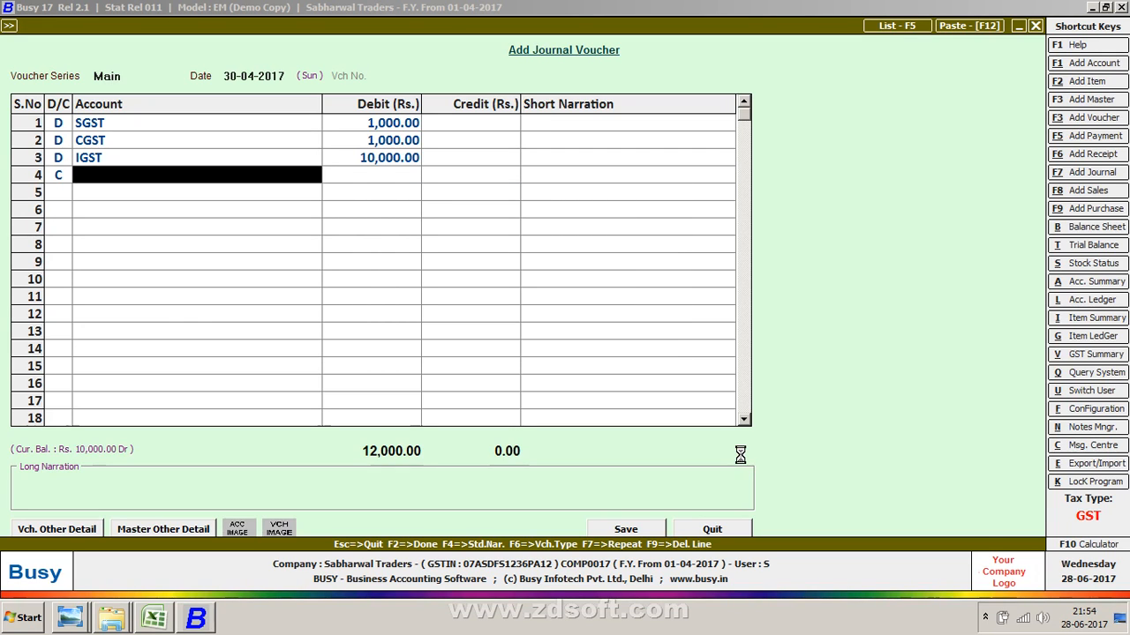
# - Create a new account named Electronic Cash Ledger under the Current Assets group for the credit line
pyautogui.write('e')
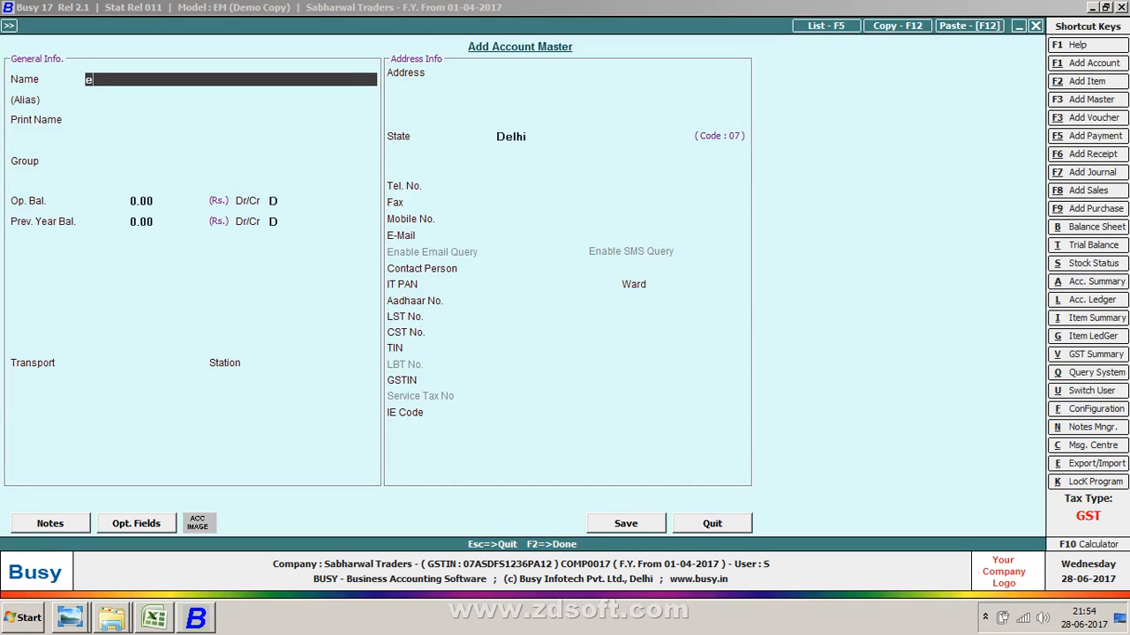
pyautogui.write('le')
pyautogui.press('BackSpace')
pyautogui.write('ectronic Cash Ledger')
pyautogui.press('Return')
pyautogui.press('Return')
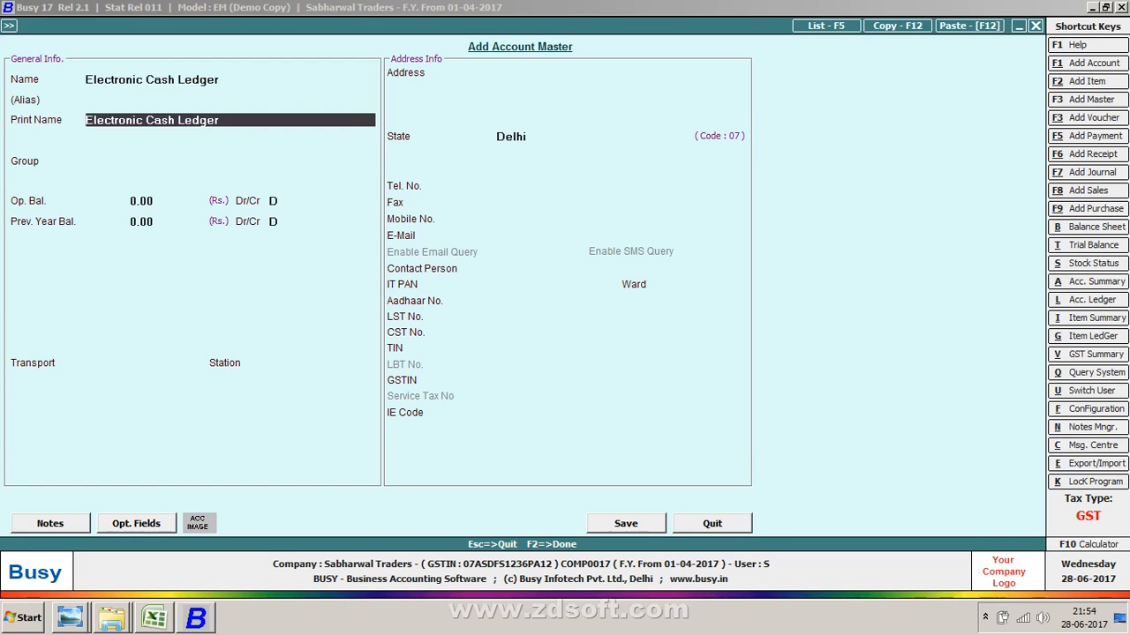
pyautogui.press('Return')
pyautogui.write('cu')
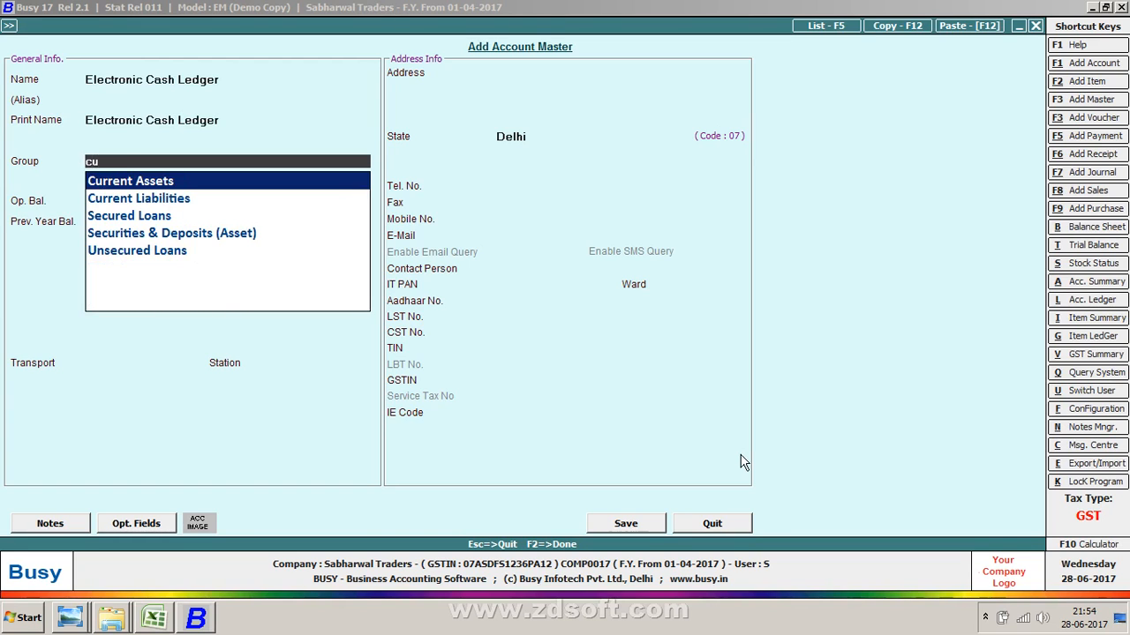
pyautogui.press('Return')
pyautogui.press('Return')
pyautogui.press('F2')
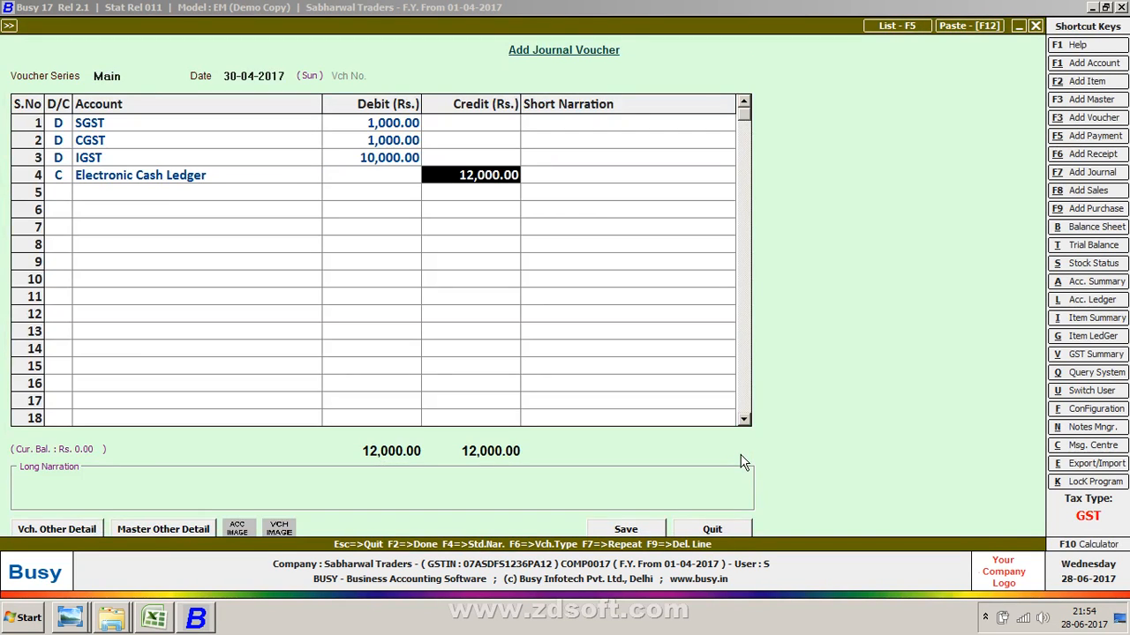
# - Credit Electronic Cash Ledger with 12,000 on the fourth voucher line
pyautogui.press('Return')
pyautogui.press('Return')
pyautogui.press('Return')
pyautogui.press('Return')
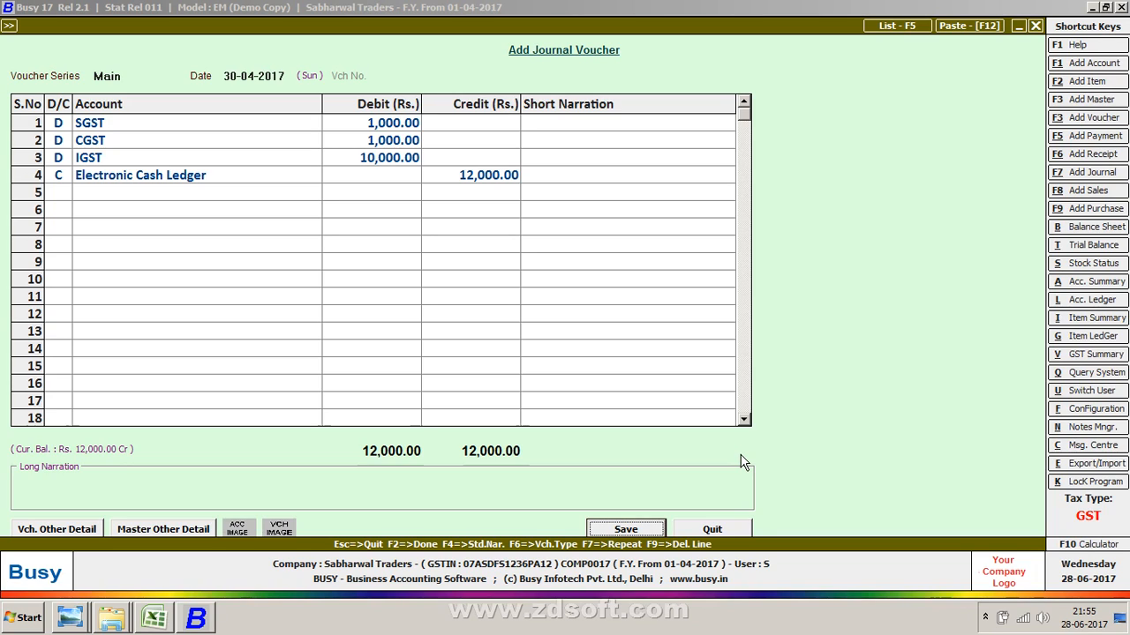
pyautogui.press('Escape')
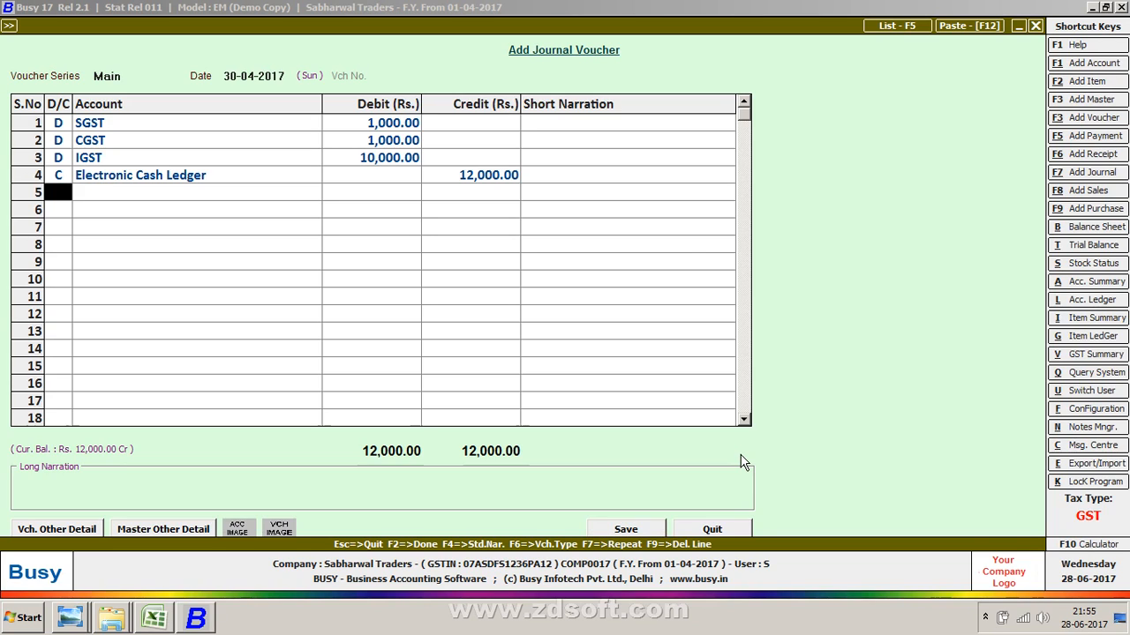
# - Open the Electronic Cash Ledger account master from the voucher's credit line to review it
pyautogui.press('Return')
pyautogui.press('Return')
pyautogui.press('Up')
pyautogui.write('c')
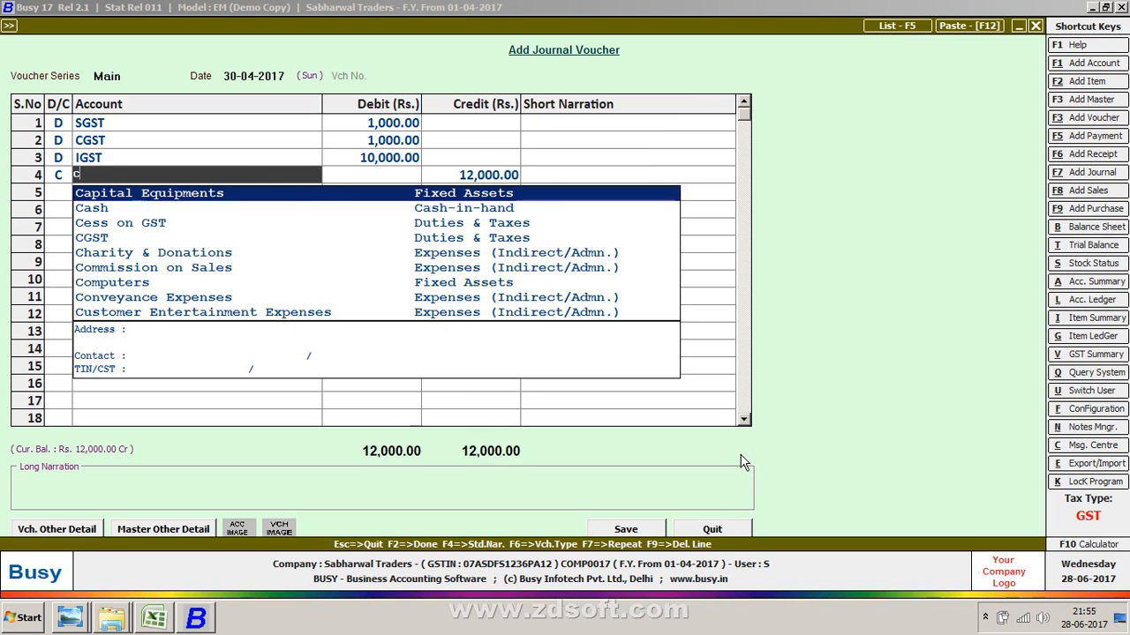
pyautogui.press('BackSpace')
pyautogui.write('c')
pyautogui.press('BackSpace')
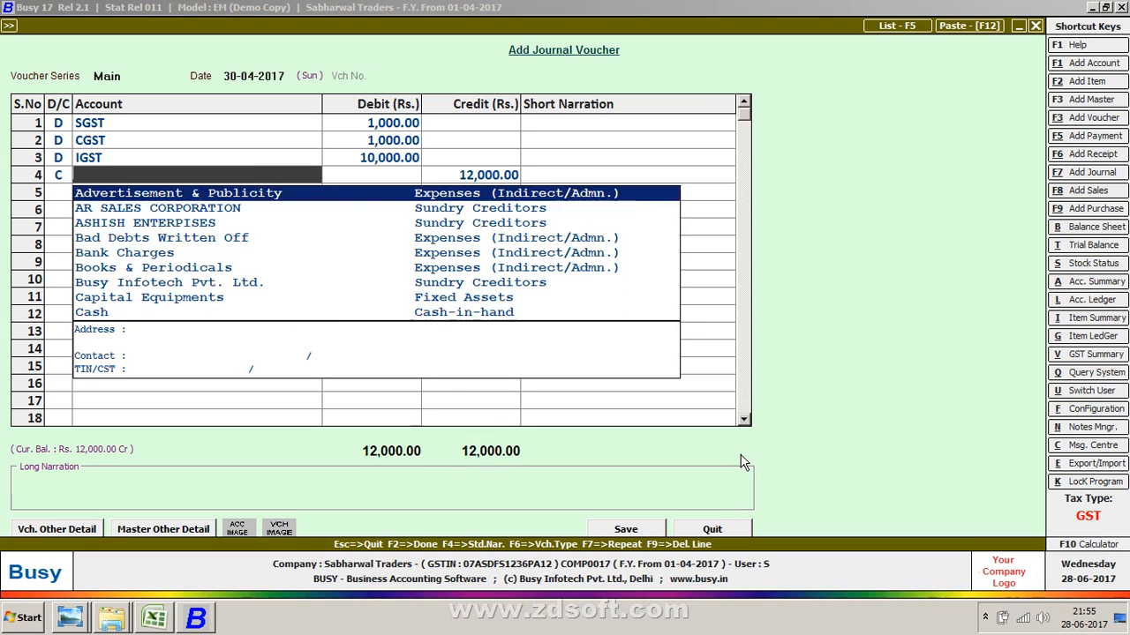
pyautogui.write('el')
pyautogui.press('Return')
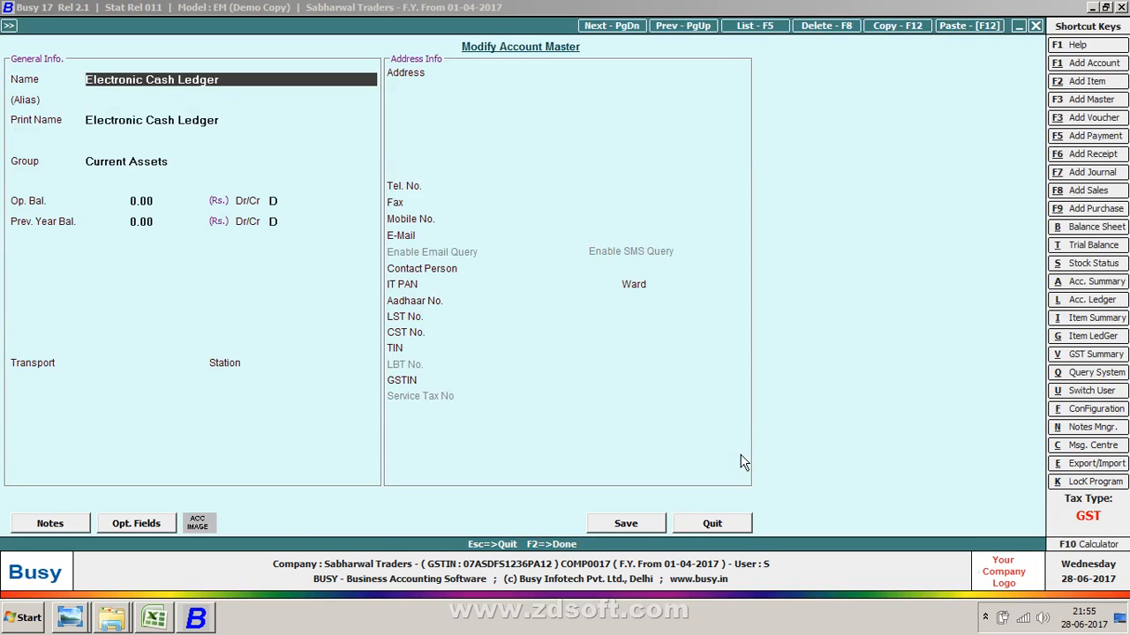
# - Close the account master and exit the journal voucher to the main menu
pyautogui.press('Escape')
pyautogui.press('Escape')
pyautogui.press('Return')
pyautogui.press('Right')
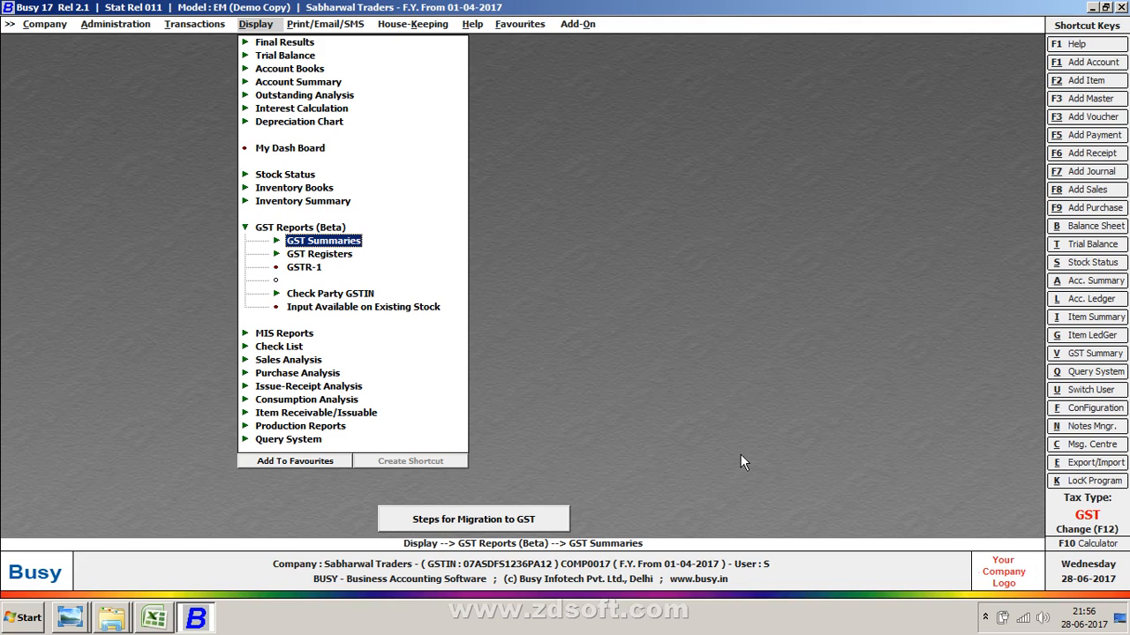
pyautogui.press('Left')
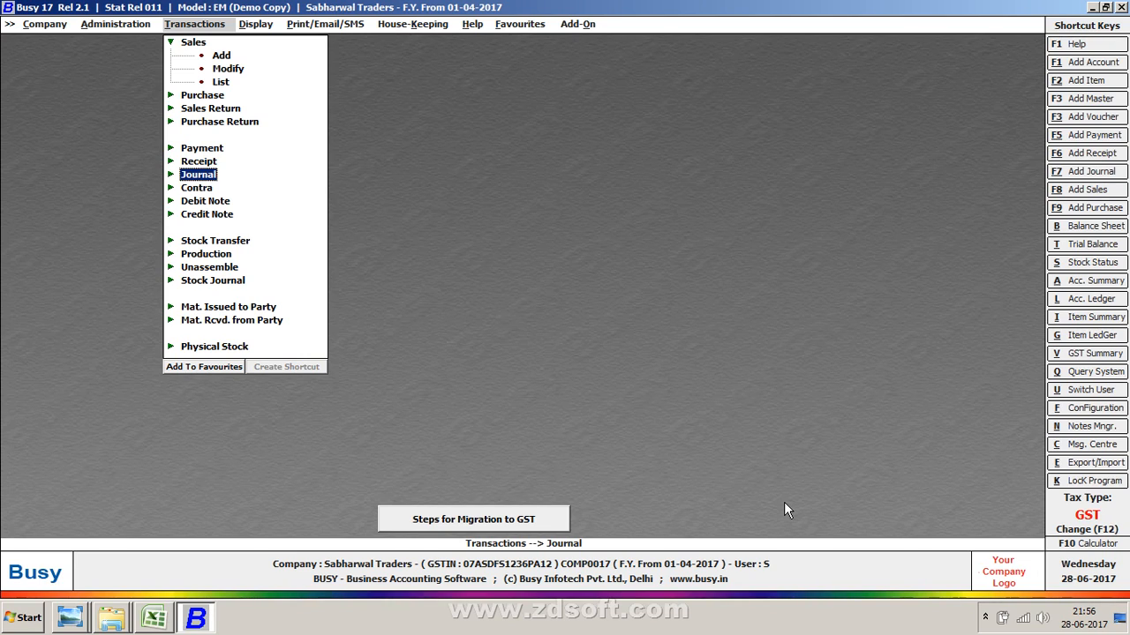
# - Switch to Excel and enter the label Electronic Credit Ledger in cell G13
pyautogui.hotkey('alt', 'Tab')
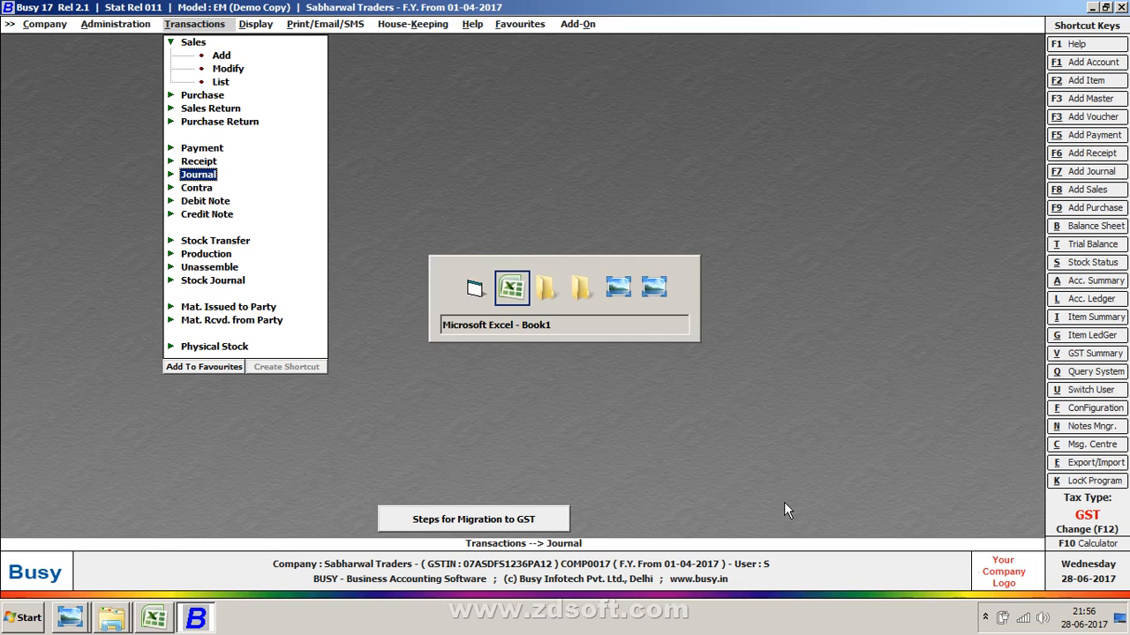
pyautogui.press('Right')
pyautogui.press('Right')
pyautogui.press('Right')
pyautogui.press('Right')
pyautogui.press('Right')
pyautogui.press('Right')
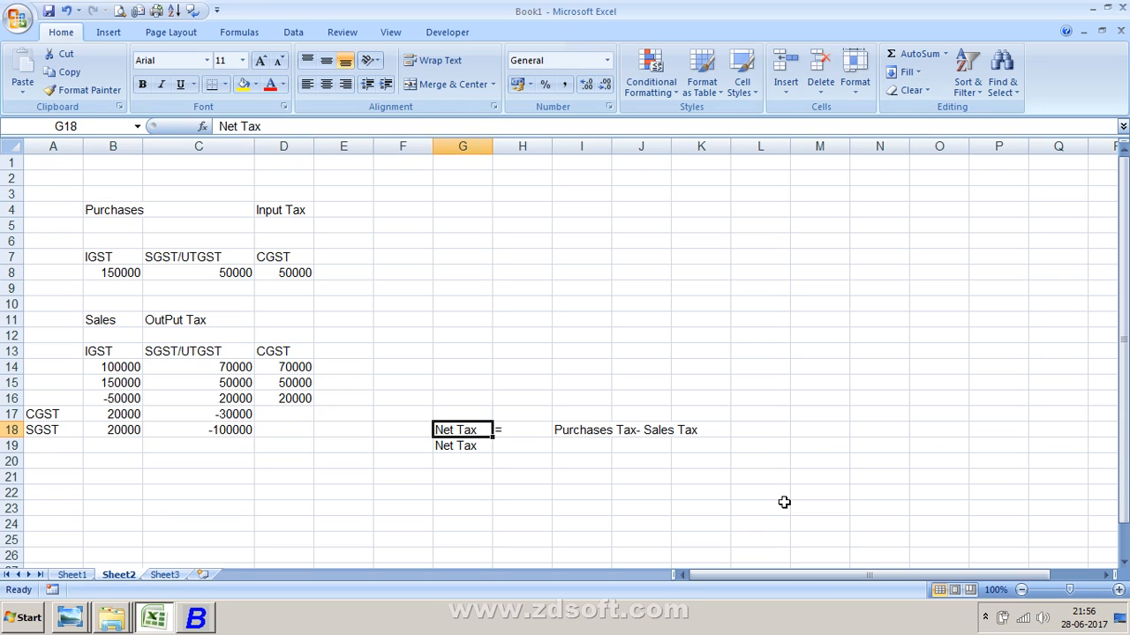
pyautogui.press('Down')
pyautogui.press('Down')
pyautogui.press('Down')
pyautogui.press('Down')
pyautogui.press('Down')
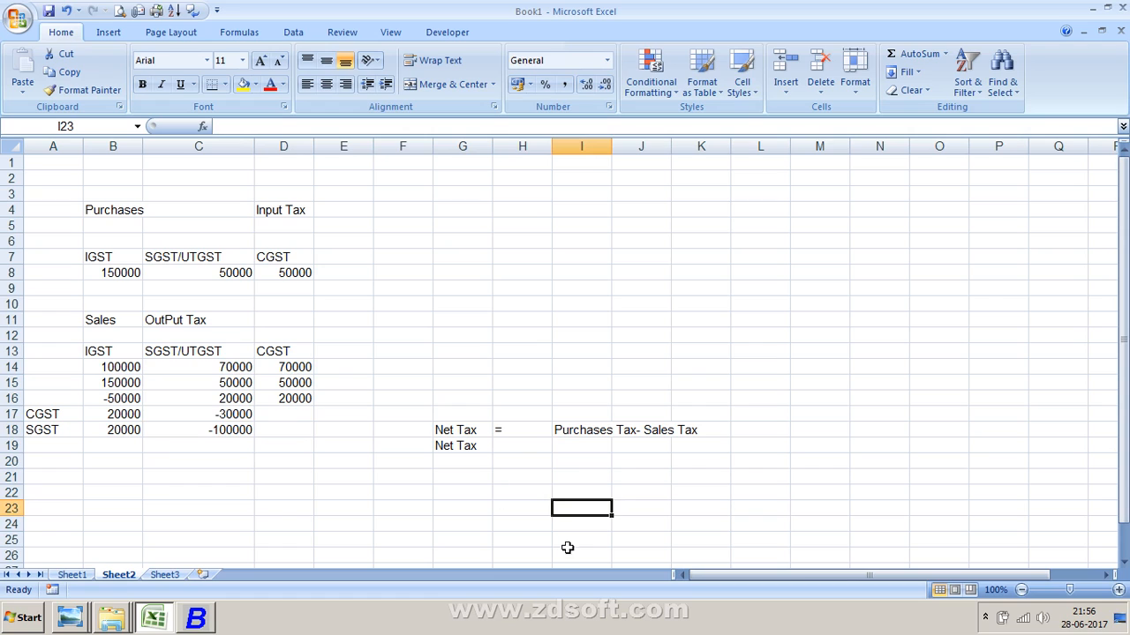
pyautogui.click(246, 441)
pyautogui.click(361, 430)
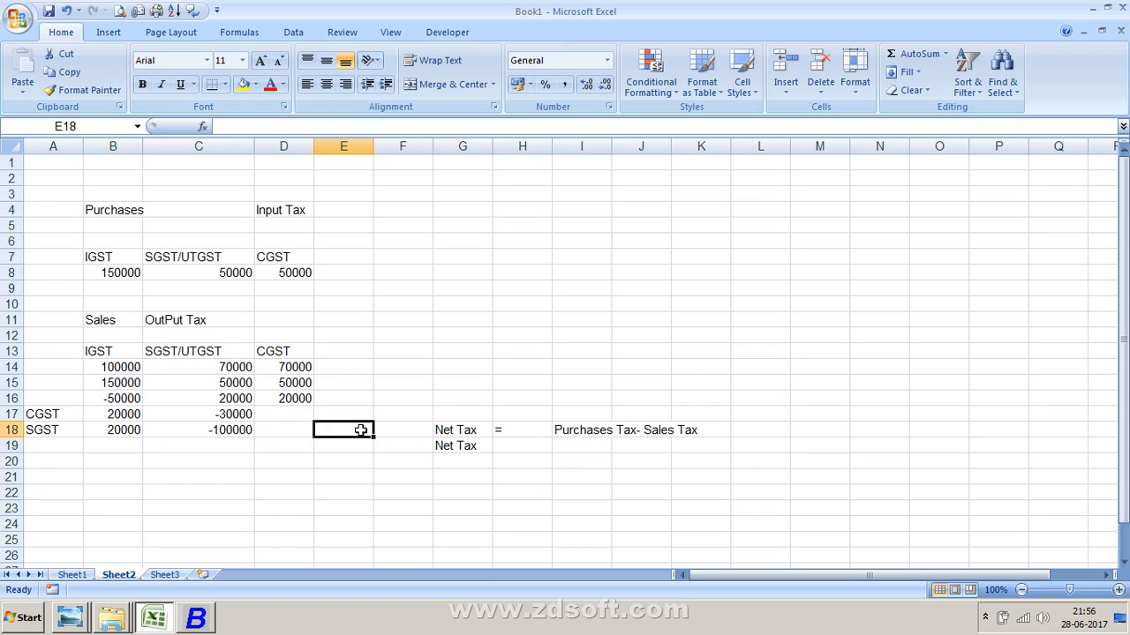
pyautogui.click(260, 399)
pyautogui.click(221, 386)
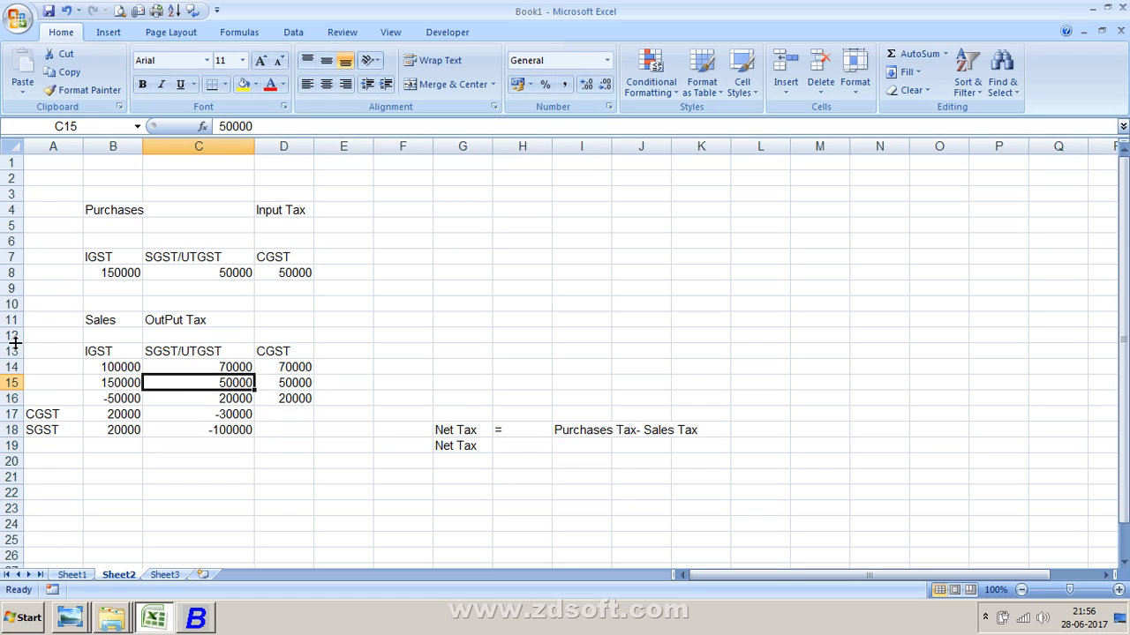
pyautogui.click(433, 349)
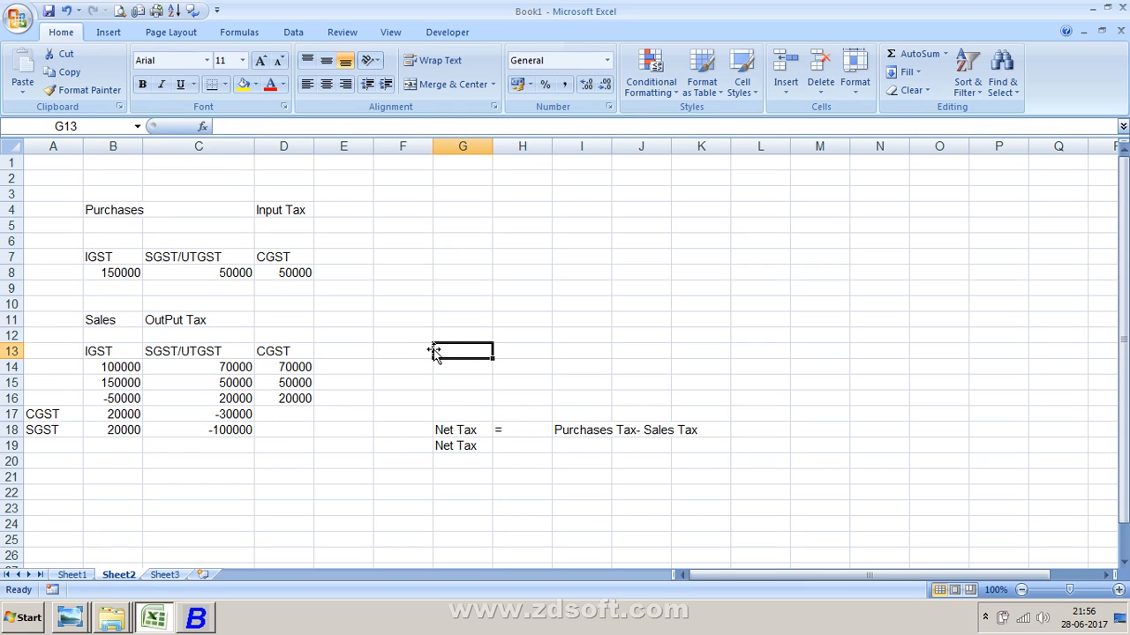
pyautogui.write('Elec')
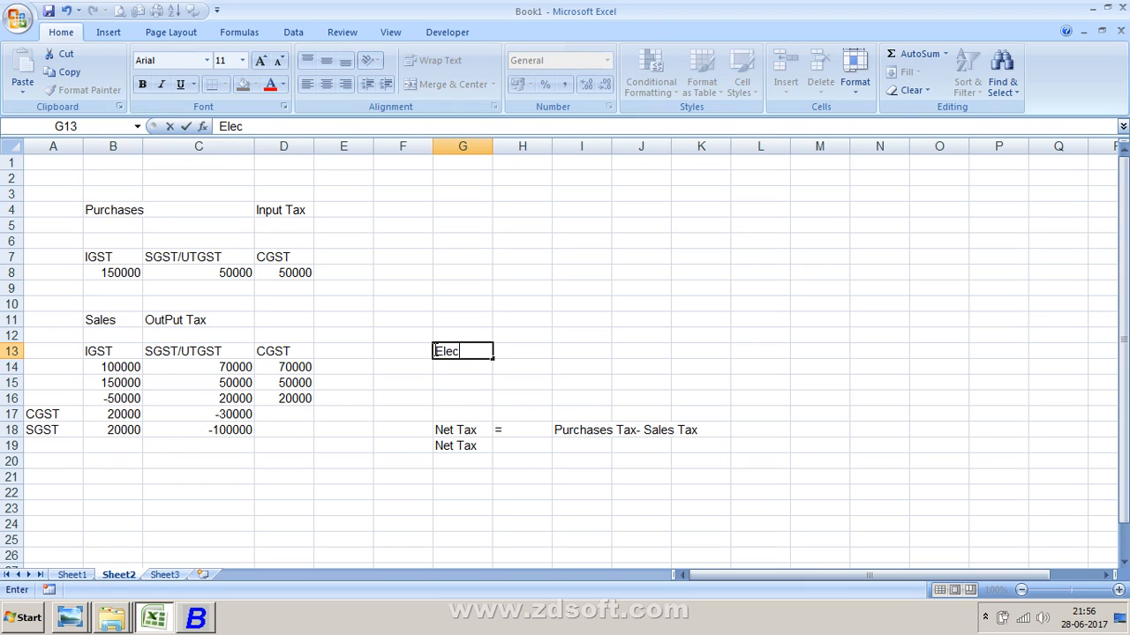
pyautogui.write('tronic Credit Ledger')
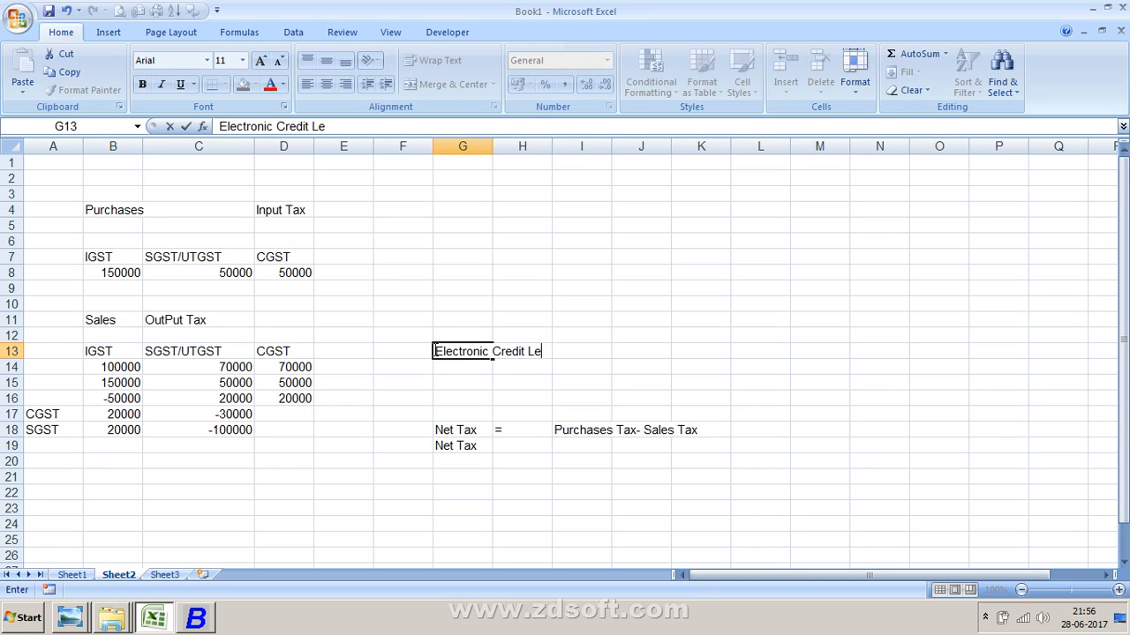
pyautogui.press('Return')
# - Enter the label Electronic Cash Ledger in cell G14
pyautogui.write('C')
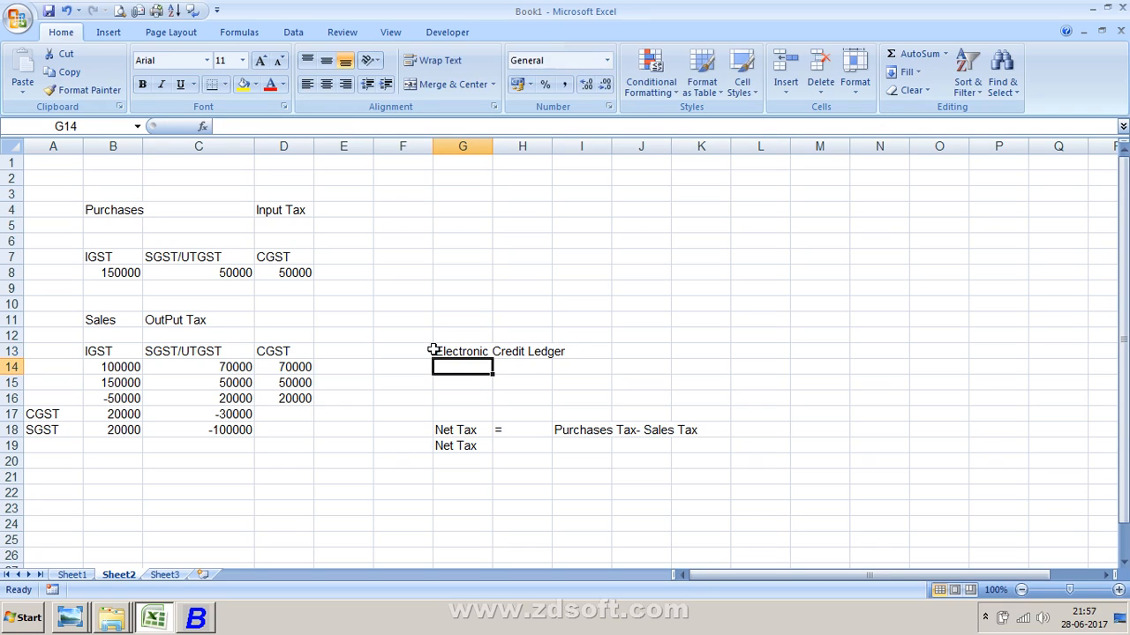
pyautogui.press('BackSpace')
pyautogui.write('Electronic Credit Ledger')
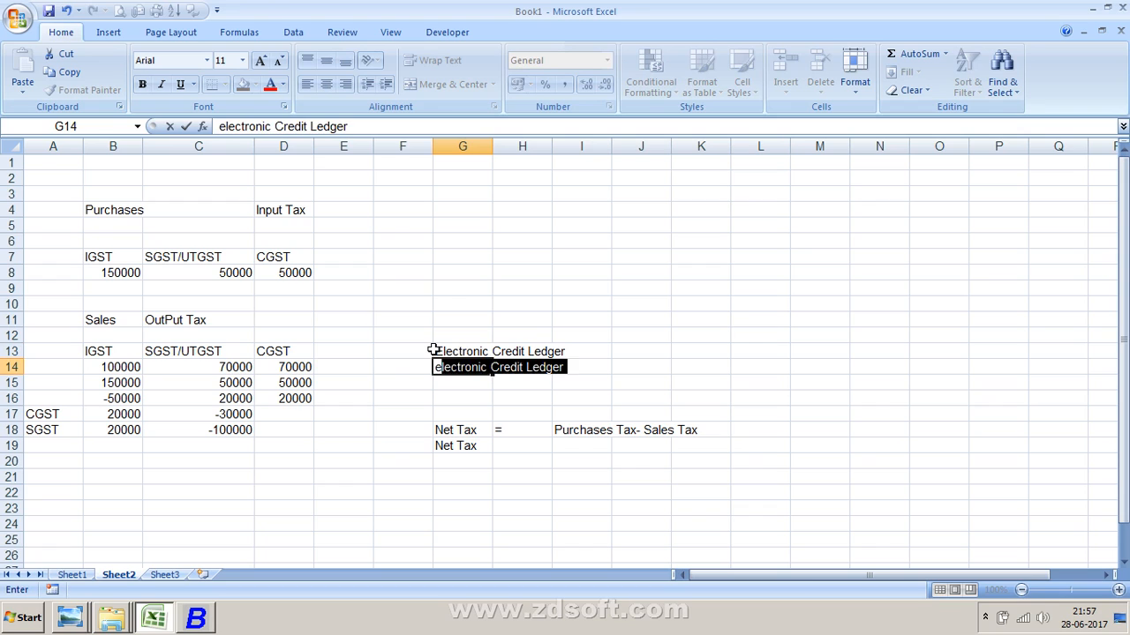
pyautogui.press('Return')
pyautogui.press('Up')
pyautogui.press('F2')
pyautogui.press('Left')
pyautogui.press('Left')
pyautogui.press('Left')
pyautogui.press('Left')
pyautogui.press('Left')
pyautogui.press('Left')
pyautogui.press('Left')
pyautogui.press('Left')
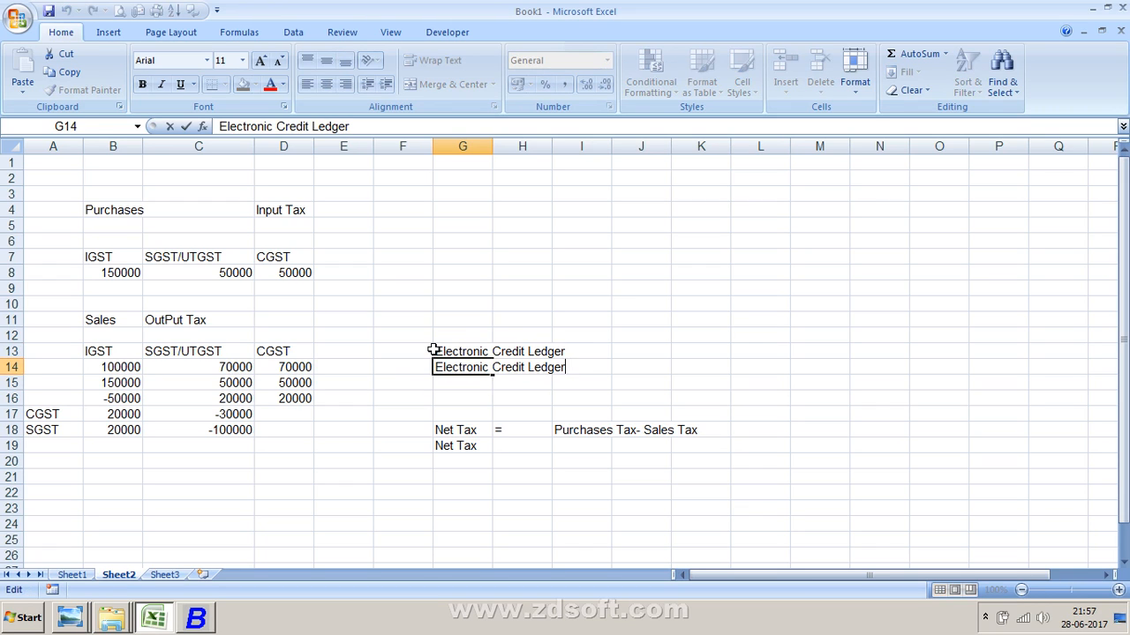
pyautogui.press('BackSpace')
pyautogui.press('BackSpace')
pyautogui.press('BackSpace')
pyautogui.press('BackSpace')
pyautogui.press('BackSpace')
pyautogui.press('BackSpace')
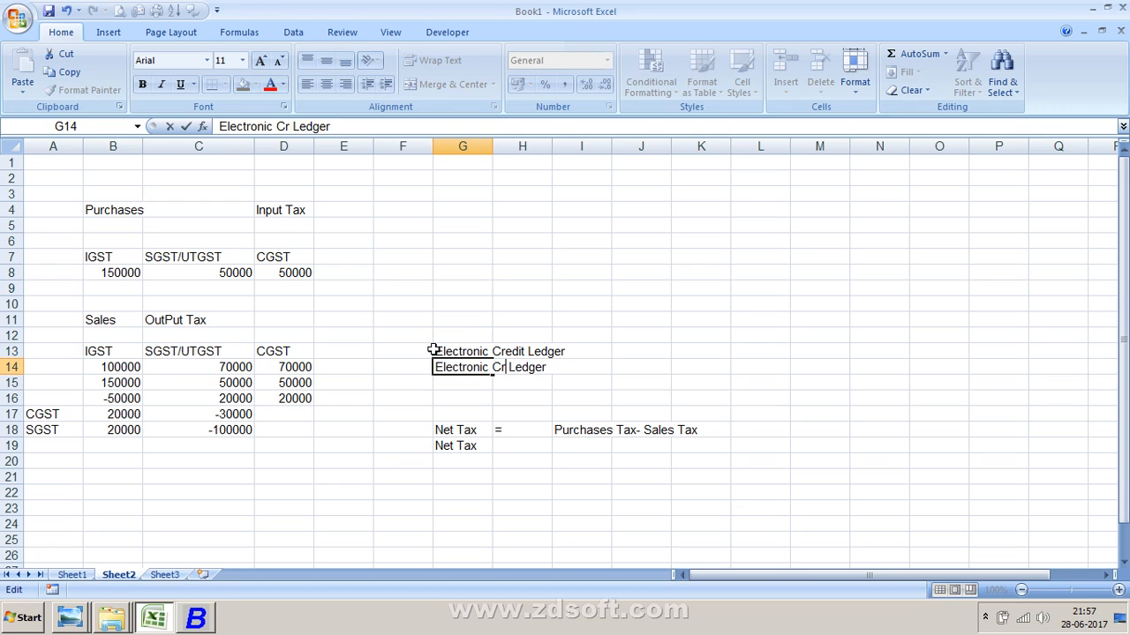
pyautogui.write('c')
pyautogui.press('BackSpace')
pyautogui.write('Cash')
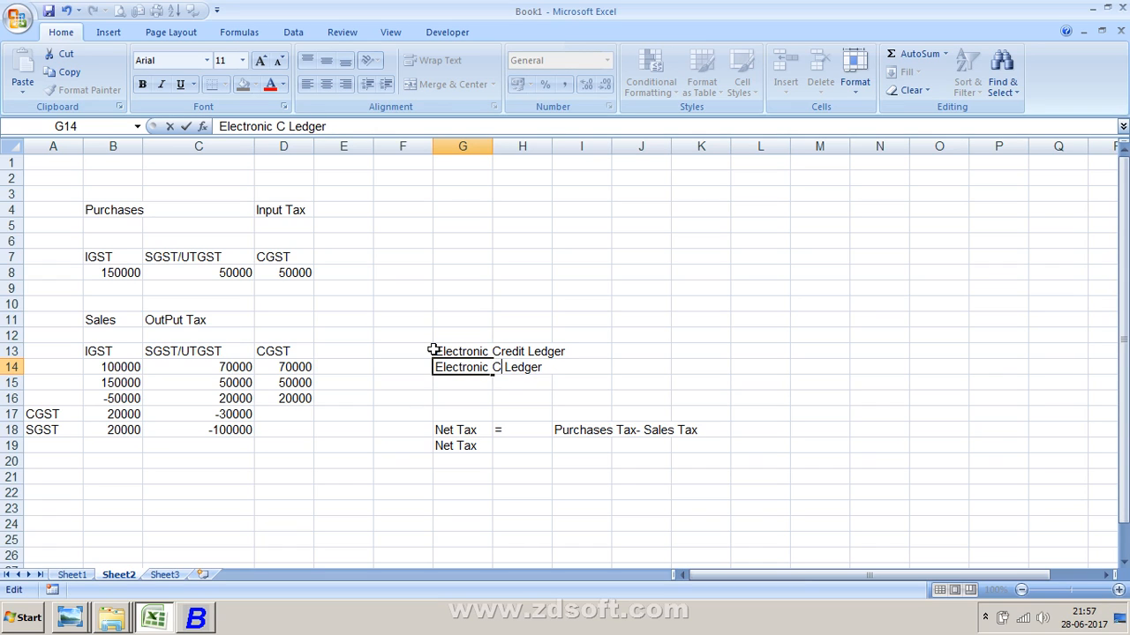
pyautogui.press('Return')
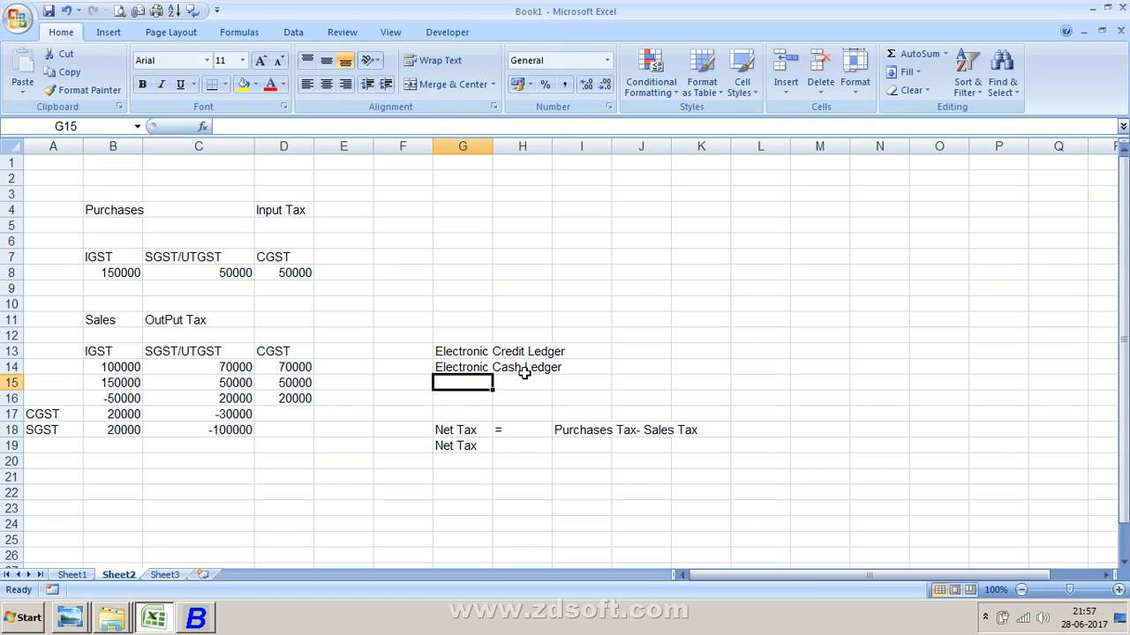
# - Return to Busy and start a new journal voucher
pyautogui.click(464, 368)
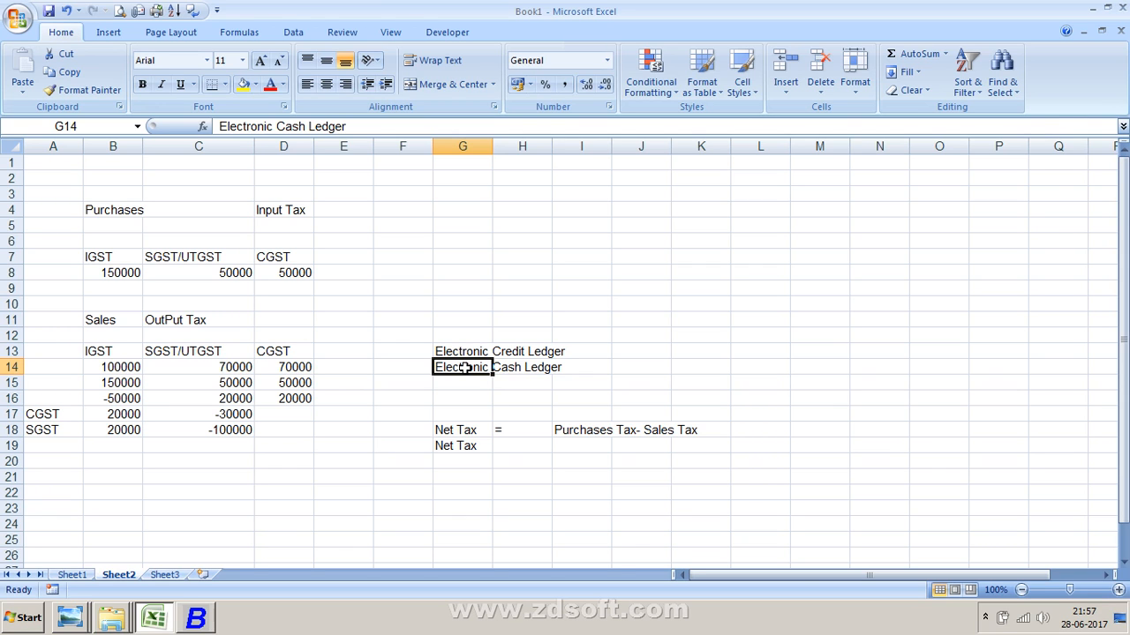
pyautogui.hotkey('alt', 'Tab')
pyautogui.press('Return')
pyautogui.press('Return')
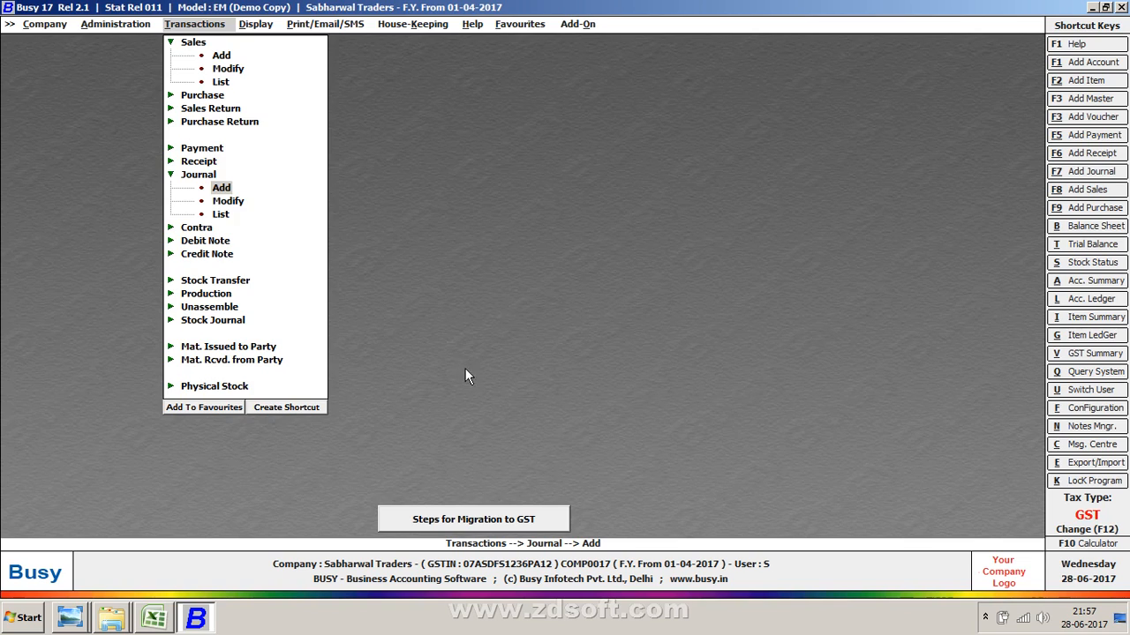
pyautogui.press('Return')
pyautogui.press('Return')
pyautogui.press('Return')
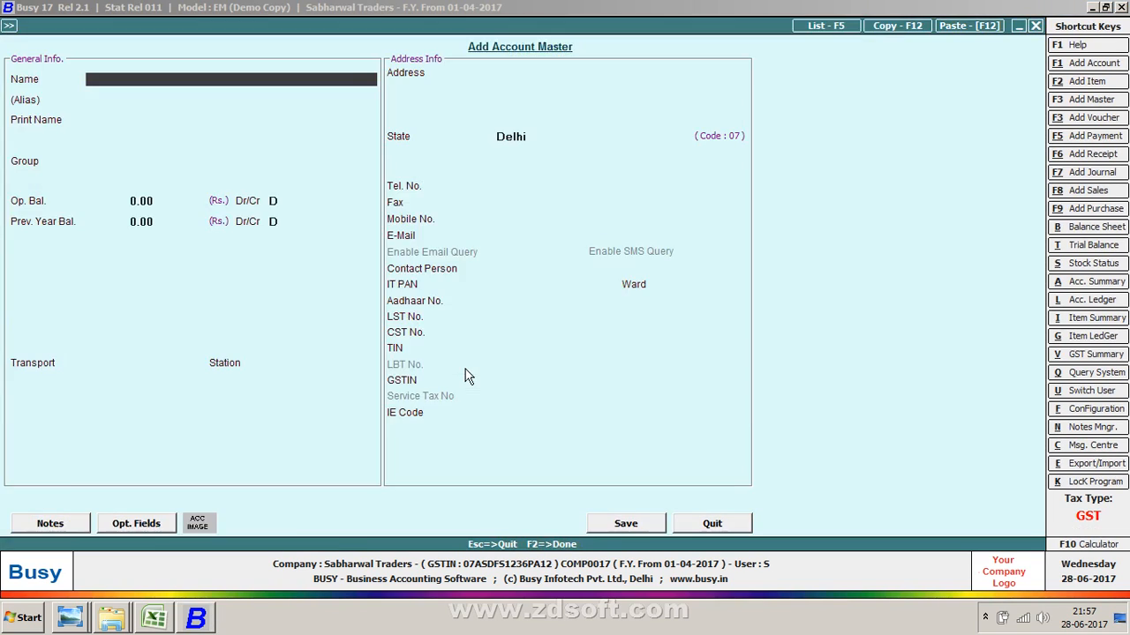
pyautogui.press('Escape')
# - Debit Electronic Cash Ledger with 10,000 on the first voucher line
pyautogui.write('elec')
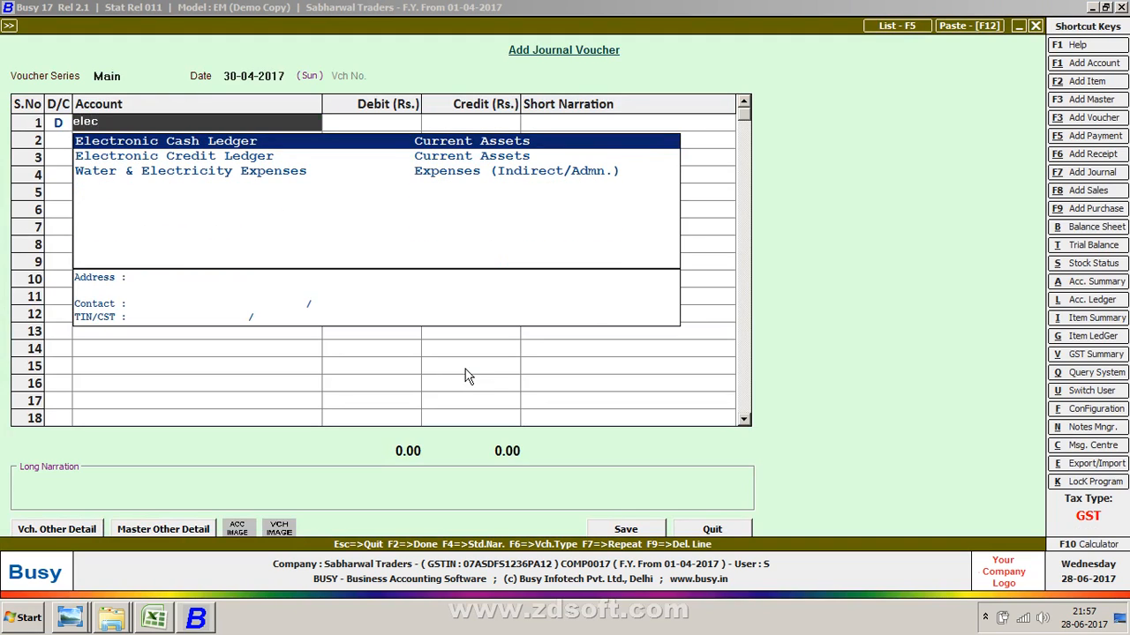
pyautogui.press('Return')
pyautogui.write('10000')
pyautogui.press('Return')
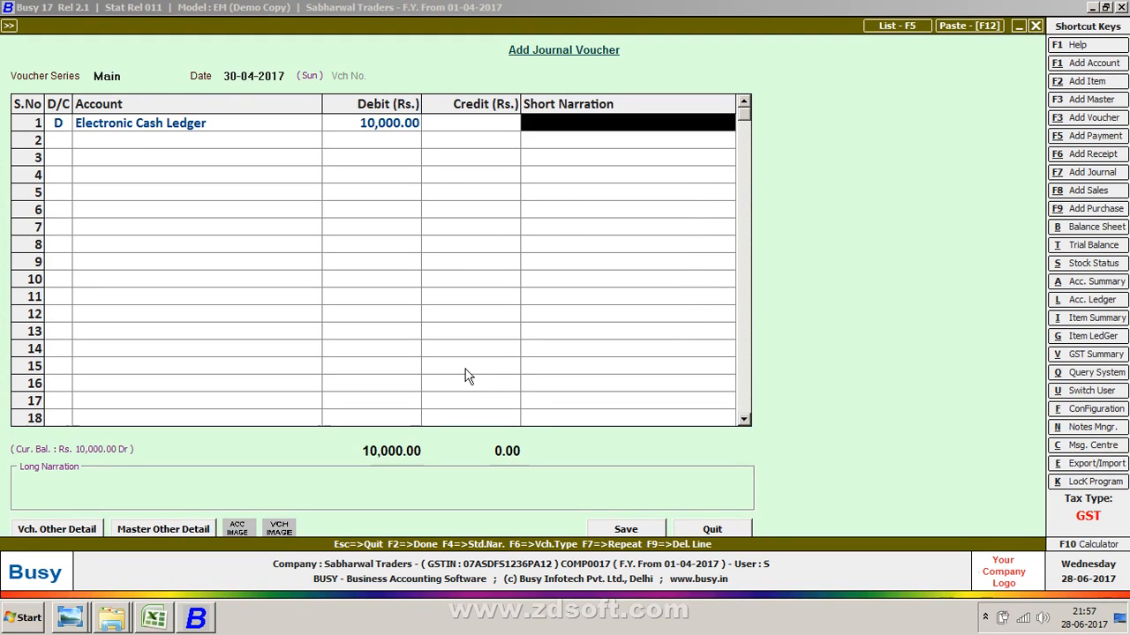
# - Quit the unfinished journal voucher without saving it
pyautogui.press('Return')
pyautogui.press('Return')
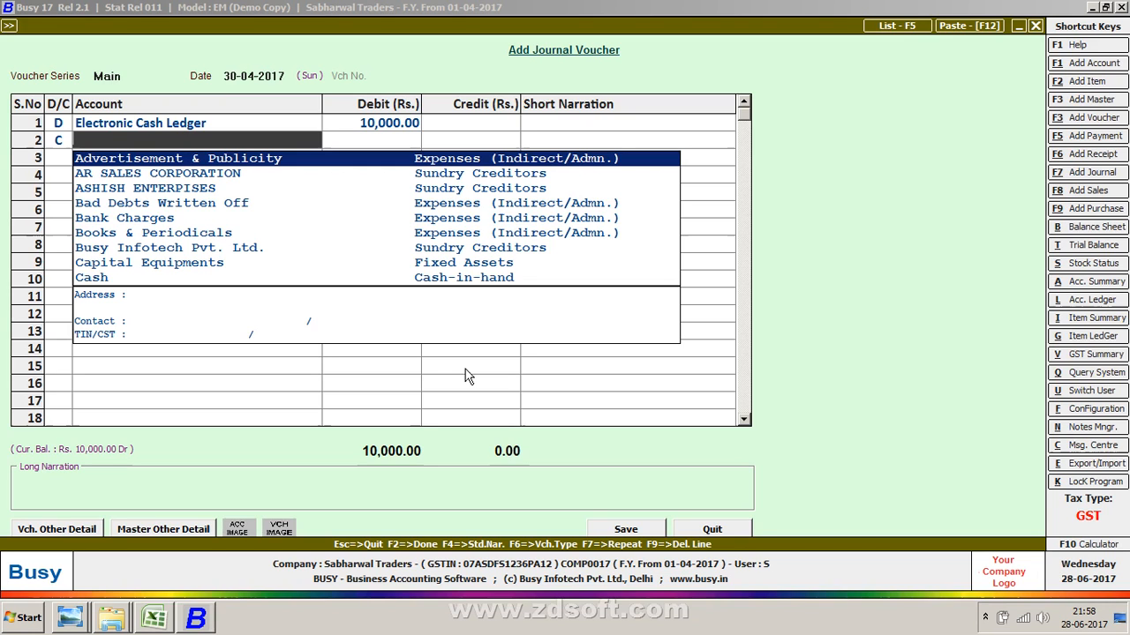
pyautogui.press('Escape')
pyautogui.press('Escape')
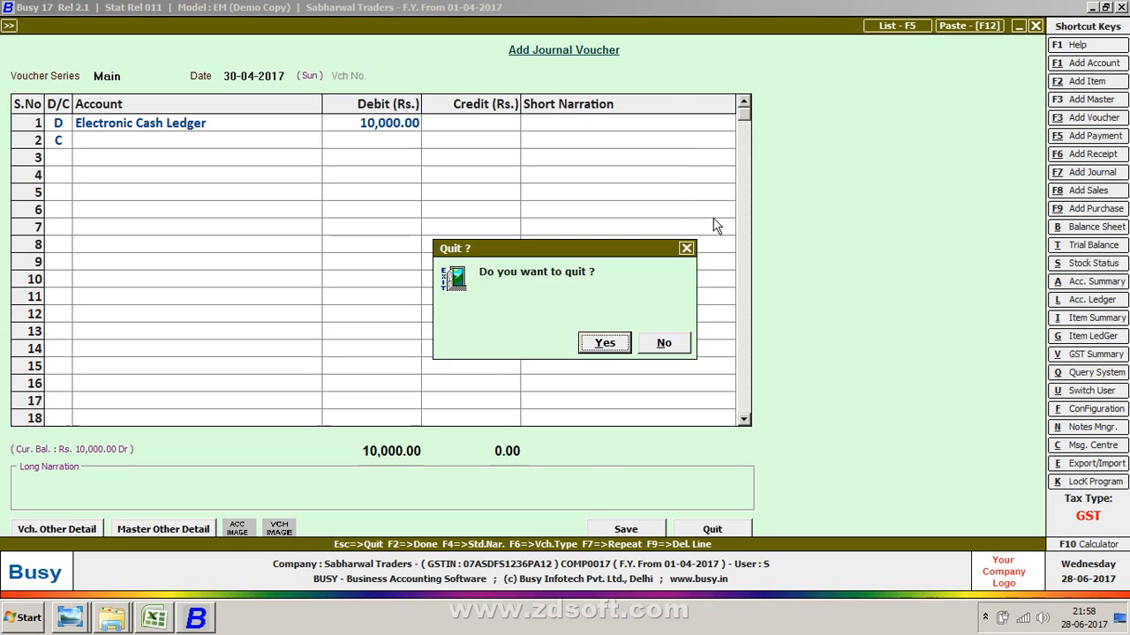
pyautogui.press('Return')
# - Open the GST Summary report under GST Reports for April 2017
pyautogui.press('Right')
pyautogui.press('Up')
pyautogui.press('Right')
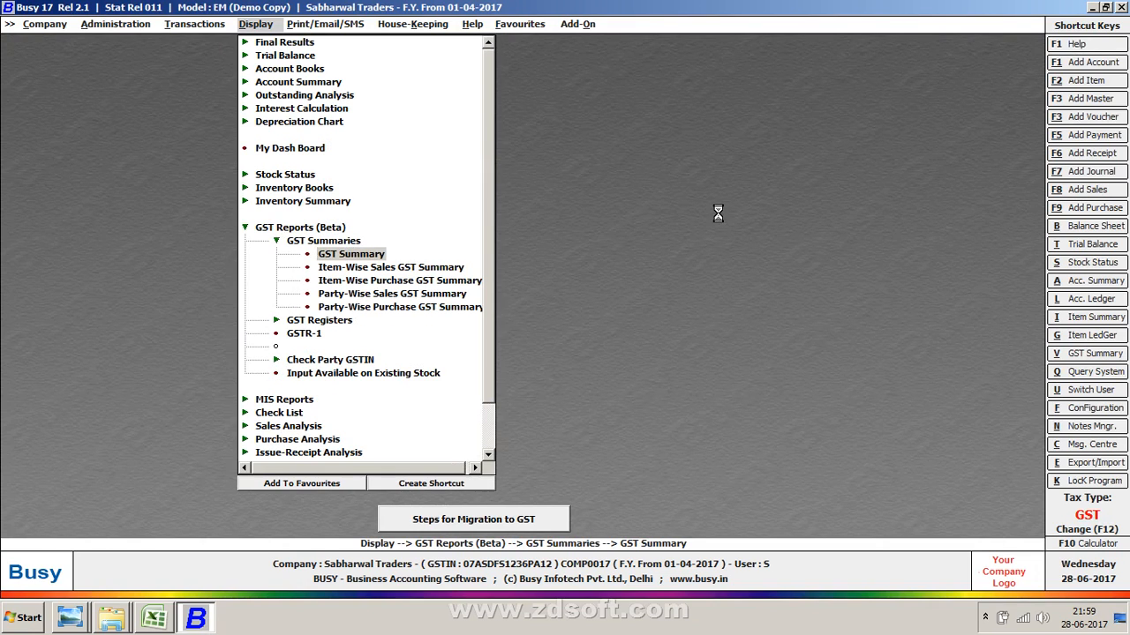
pyautogui.press('Return')
pyautogui.press('Return')
pyautogui.press('Return')
pyautogui.press('Return')
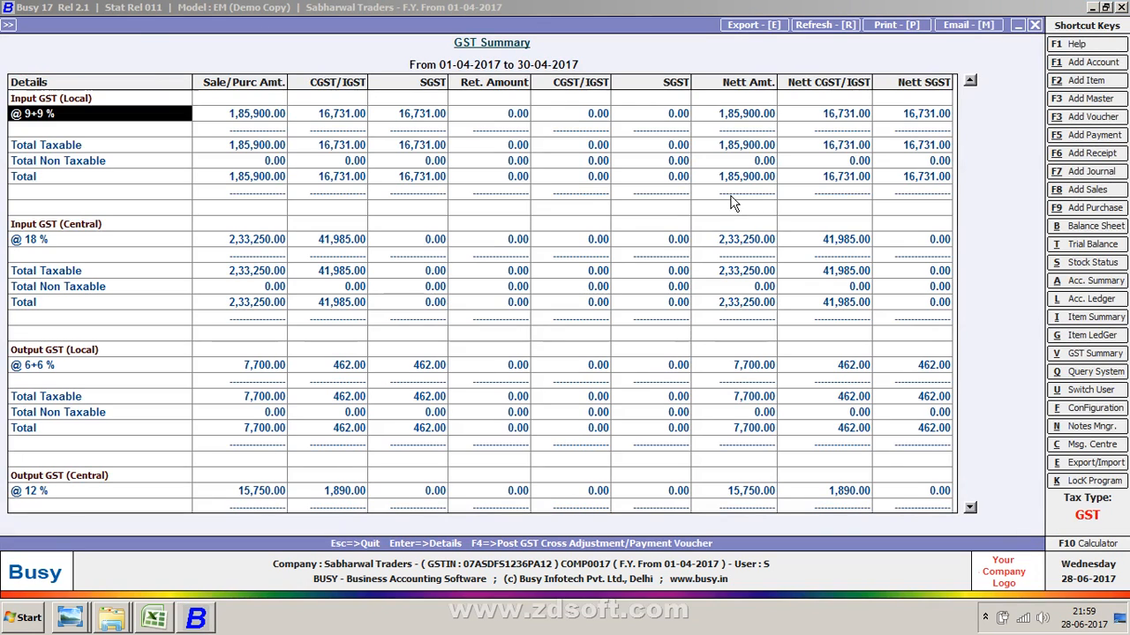
# - Scroll through the GST Summary to examine input tax, output tax and the tax calculation section
pyautogui.press('Down')
pyautogui.press('Down')
pyautogui.press('Down')
pyautogui.press('Down')
pyautogui.press('Down')
pyautogui.press('Down')
pyautogui.press('Down')
pyautogui.press('Down')
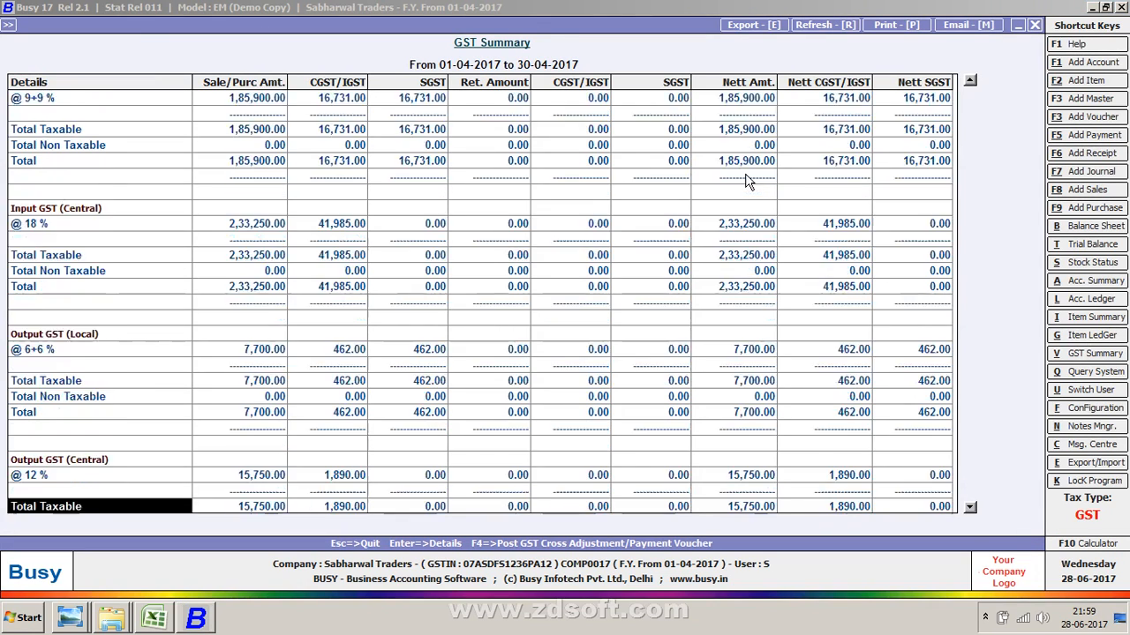
pyautogui.press('Down')
pyautogui.press('Up')
pyautogui.press('Up')
pyautogui.press('Up')
pyautogui.press('Up')
pyautogui.press('Up')
pyautogui.press('Up')
pyautogui.press('Up')
pyautogui.press('Up')
pyautogui.press('Up')
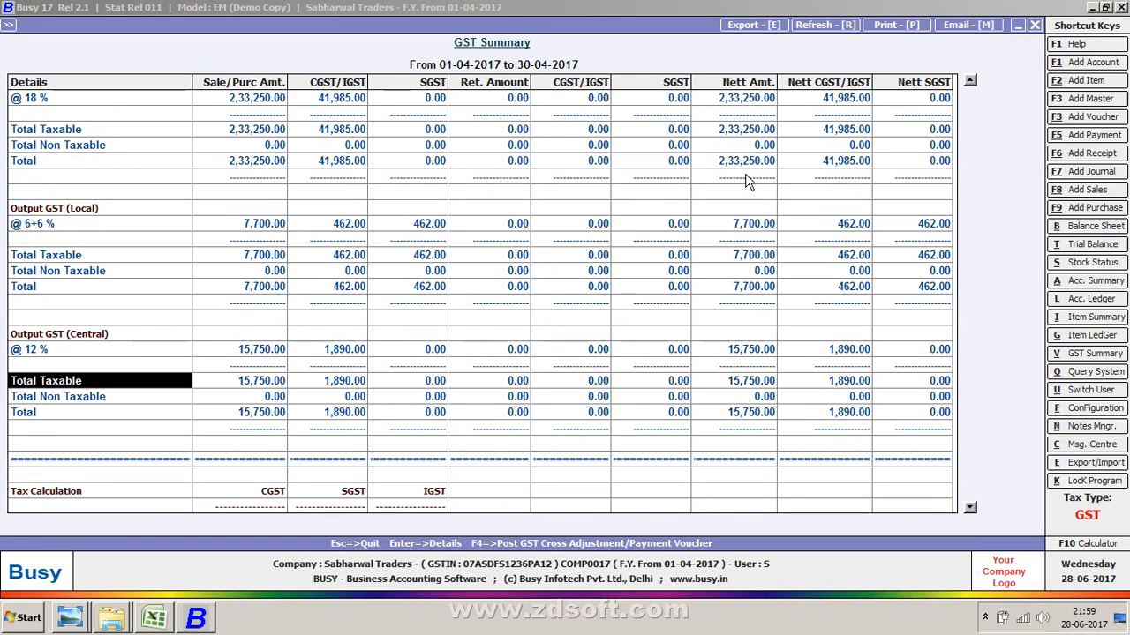
pyautogui.press('Up')
pyautogui.press('Up')
pyautogui.press('Up')
pyautogui.press('Up')
pyautogui.press('Up')
pyautogui.press('Up')
pyautogui.press('Up')
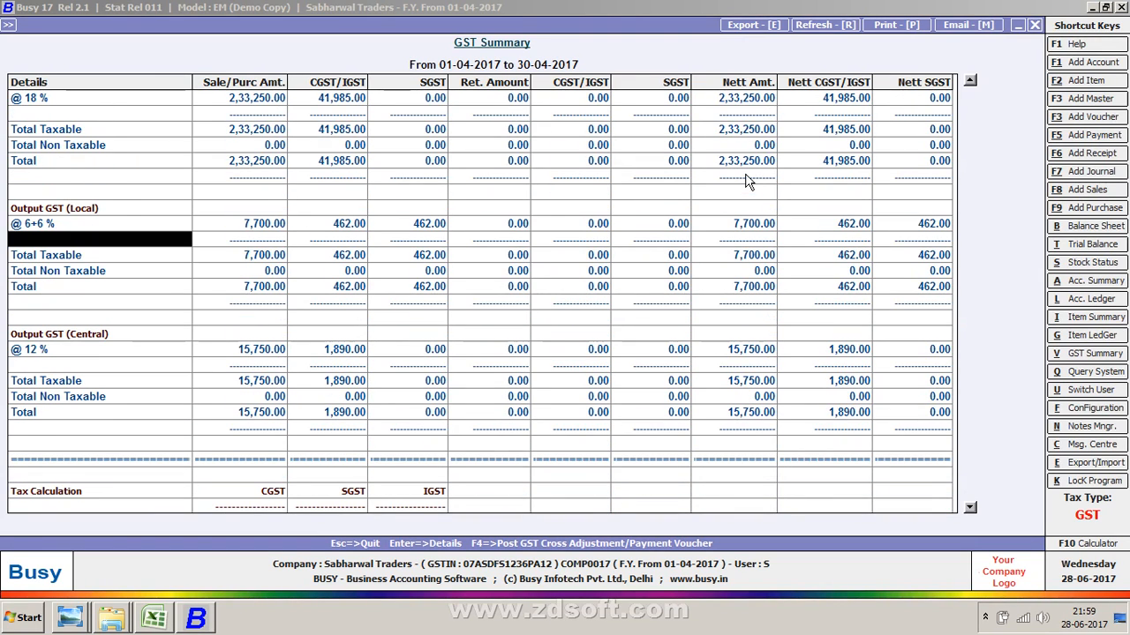
pyautogui.press('Down')
pyautogui.press('Down')
pyautogui.press('Down')
pyautogui.press('Down')
pyautogui.press('Down')
pyautogui.press('Down')
pyautogui.press('Down')
pyautogui.press('Down')
pyautogui.press('Down')
pyautogui.press('Down')
pyautogui.press('Down')
pyautogui.press('Down')
pyautogui.press('Down')
pyautogui.press('Down')
pyautogui.press('Down')
pyautogui.press('Down')
pyautogui.press('Down')
pyautogui.press('Down')
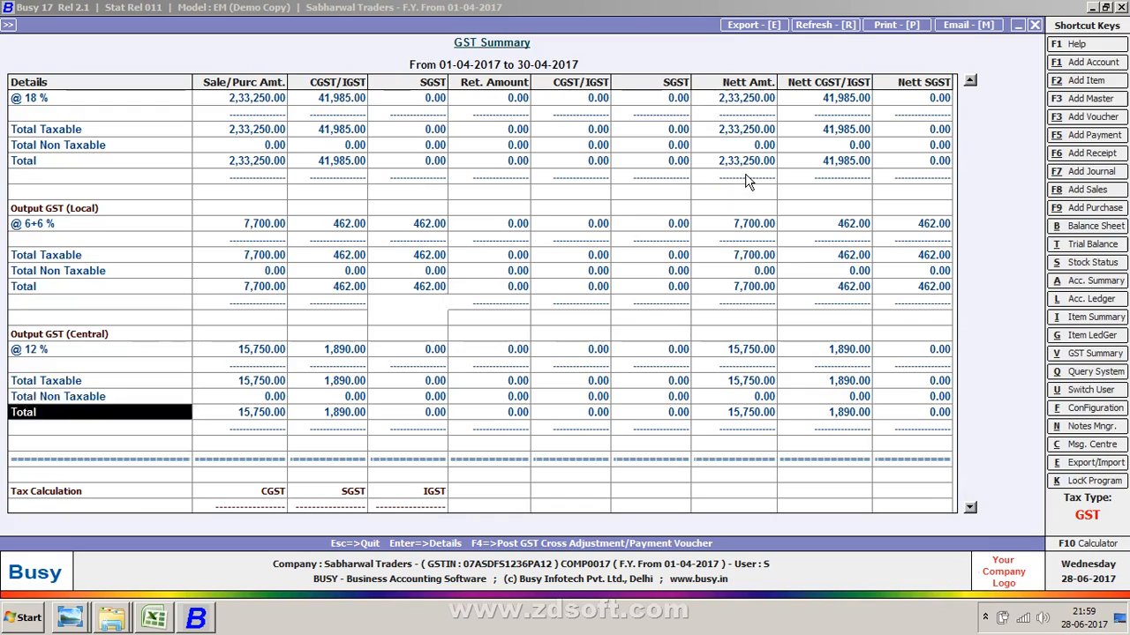
pyautogui.press('Down')
pyautogui.press('Down')
pyautogui.press('Down')
pyautogui.press('Down')
pyautogui.press('Down')
pyautogui.press('Down')
pyautogui.press('Down')
pyautogui.press('Down')
pyautogui.press('Down')
pyautogui.press('Down')
pyautogui.press('Down')
pyautogui.press('Down')
pyautogui.press('Down')
pyautogui.press('Down')
pyautogui.press('Down')
pyautogui.press('Down')
pyautogui.press('Down')
pyautogui.press('Down')
pyautogui.press('Down')
pyautogui.press('Down')
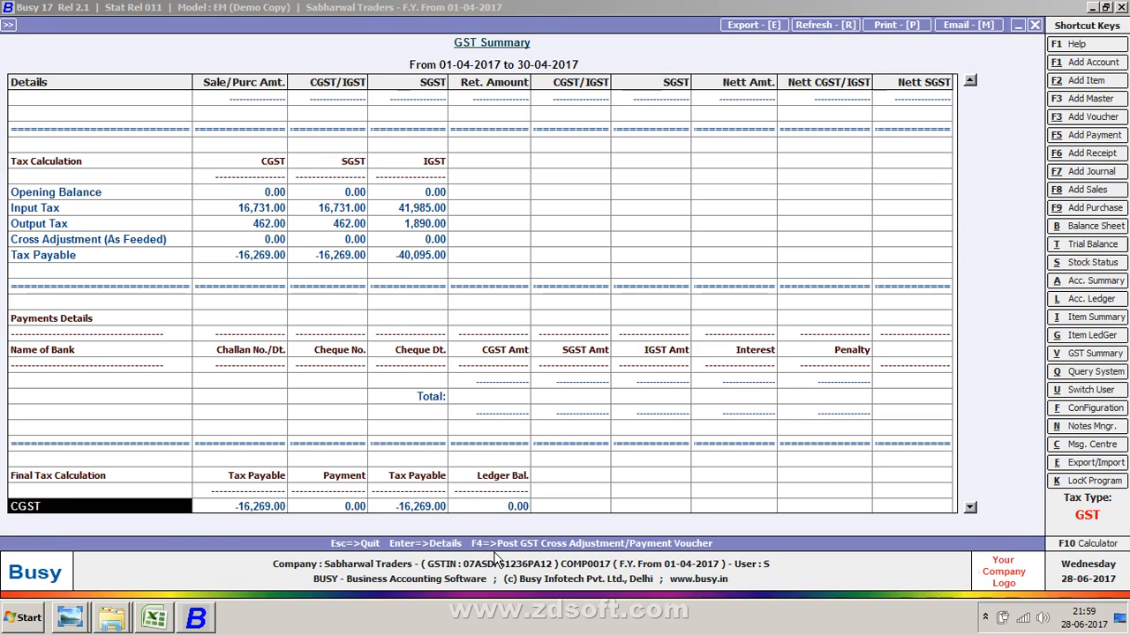
pyautogui.press('F4')
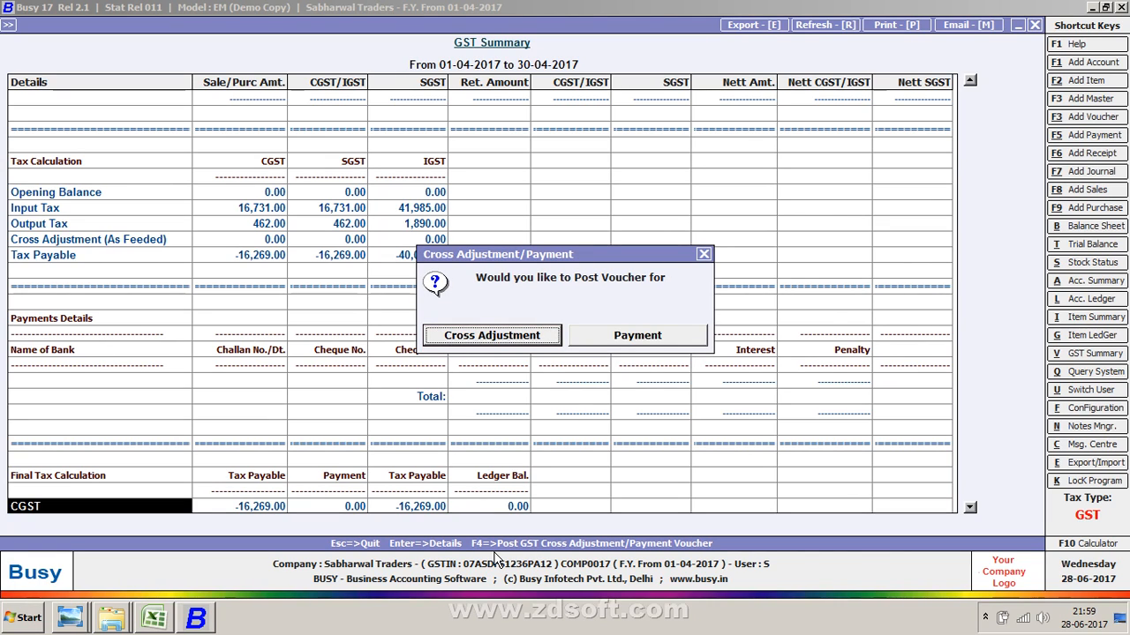
pyautogui.press('Return')
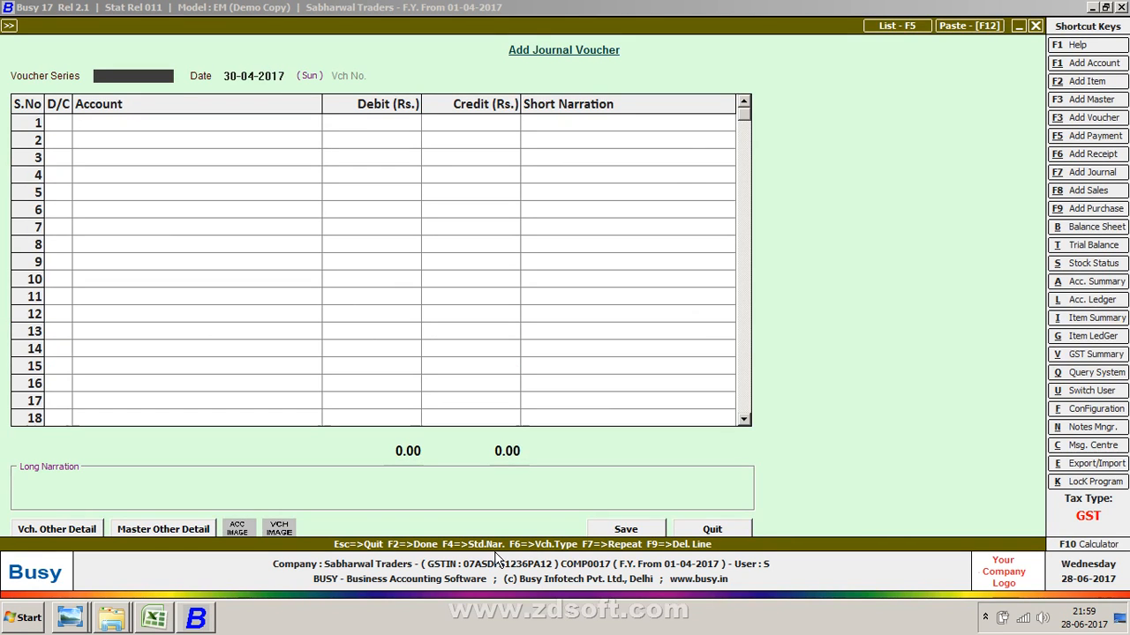
pyautogui.press('Escape')
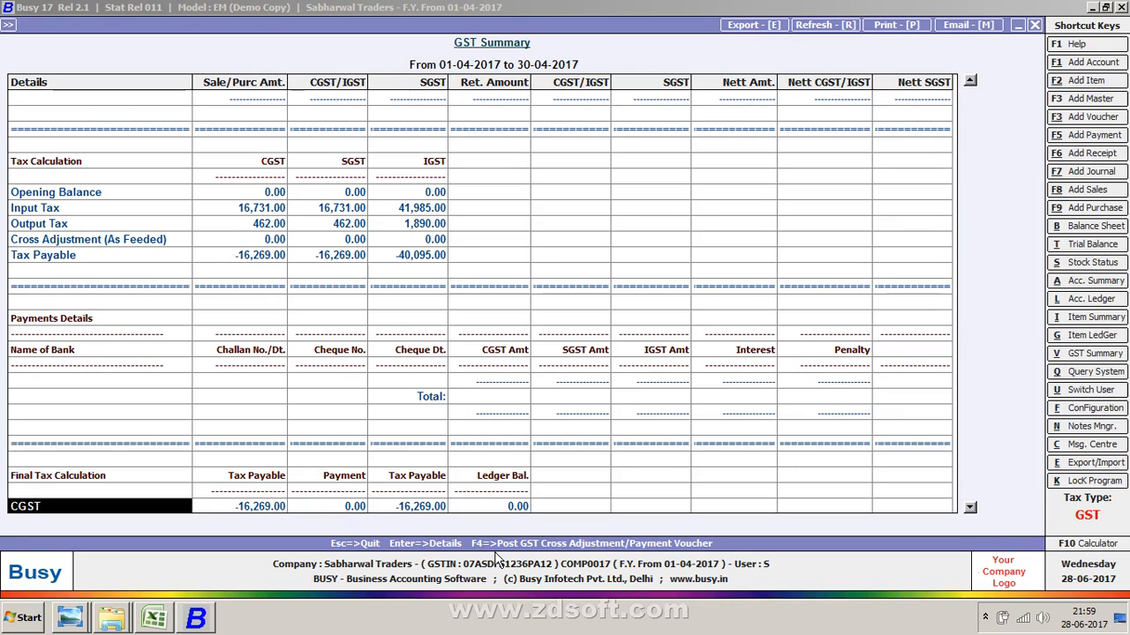
pyautogui.press('F4')
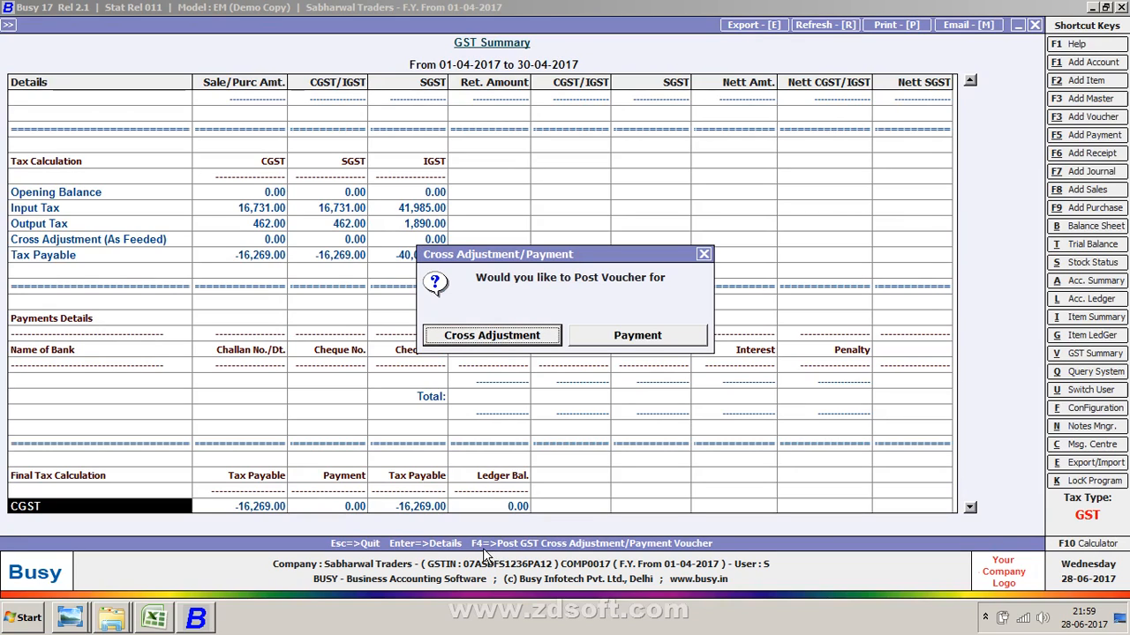
pyautogui.press('Escape')
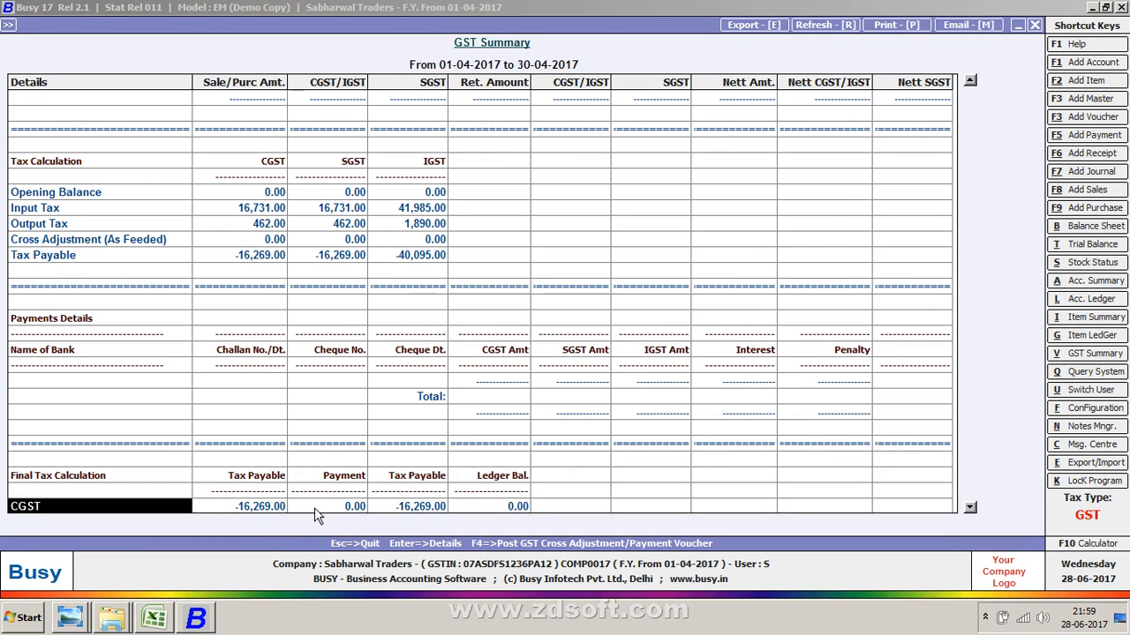
pyautogui.press('F4')
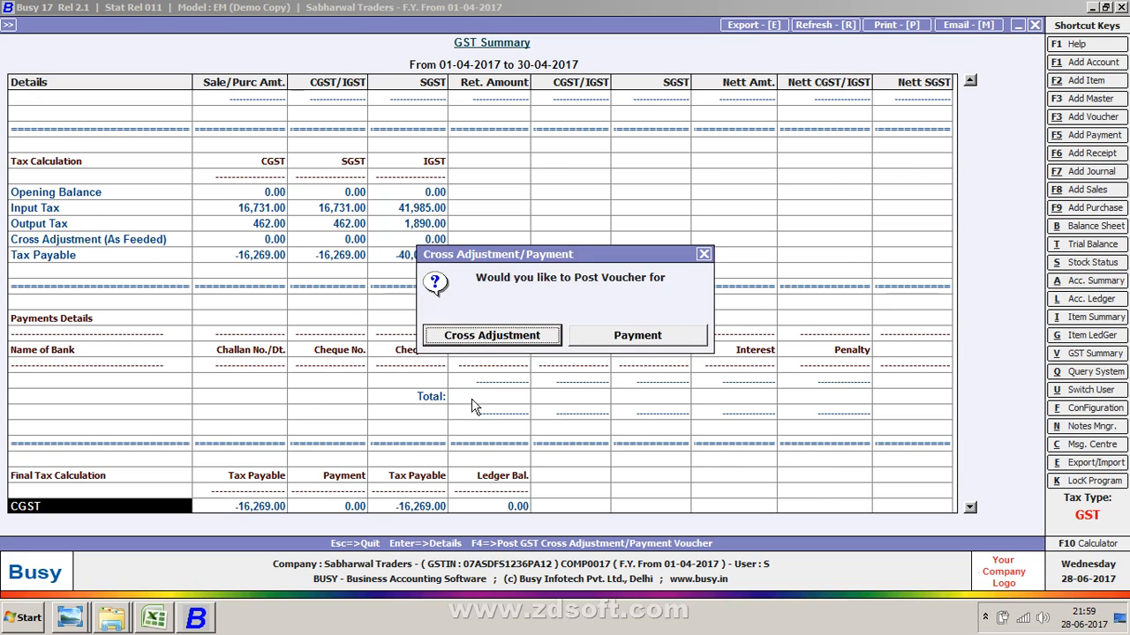
pyautogui.press('Escape')
pyautogui.press('F7')
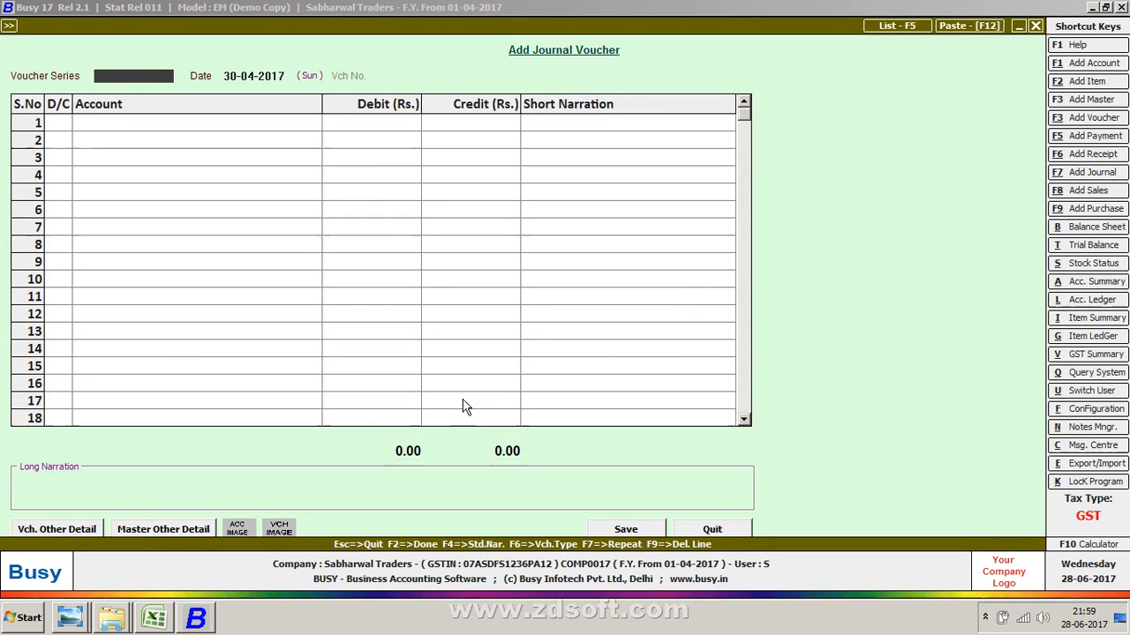
pyautogui.press('Escape')
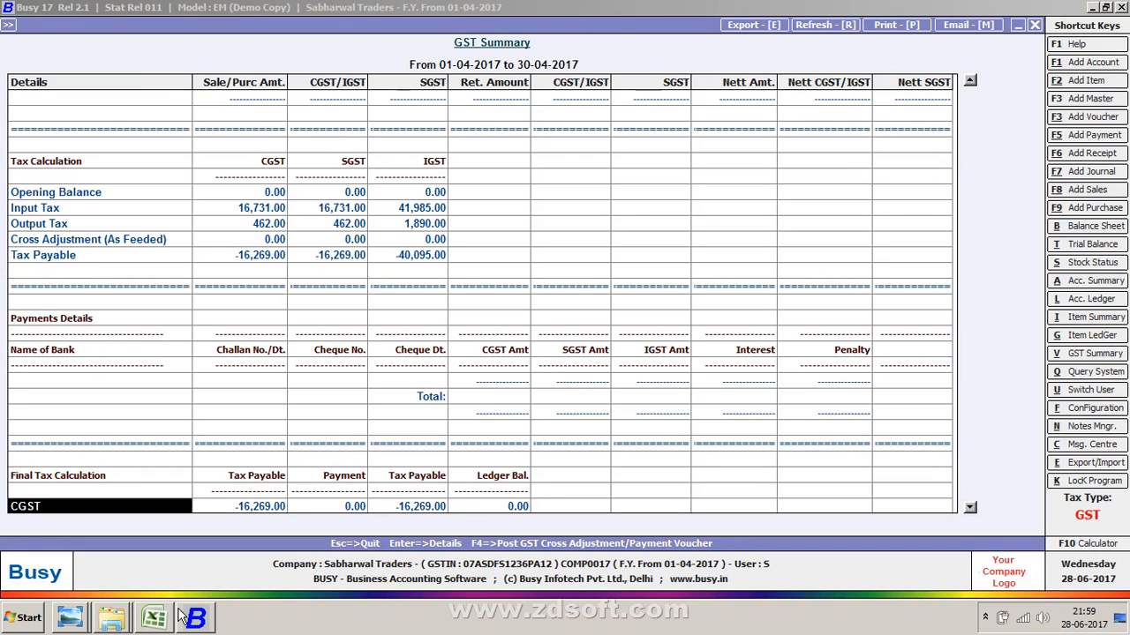
# - Show the desktop and launch Mozilla Firefox
pyautogui.rightClick(336, 632)
pyautogui.click(391, 565)
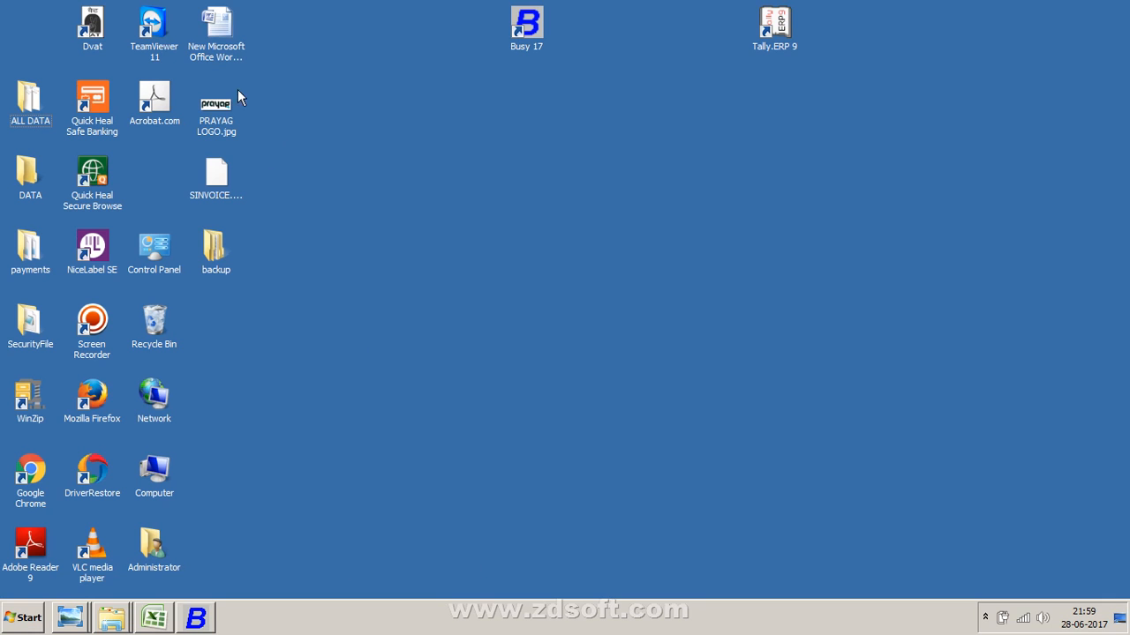
pyautogui.doubleClick(86, 402)
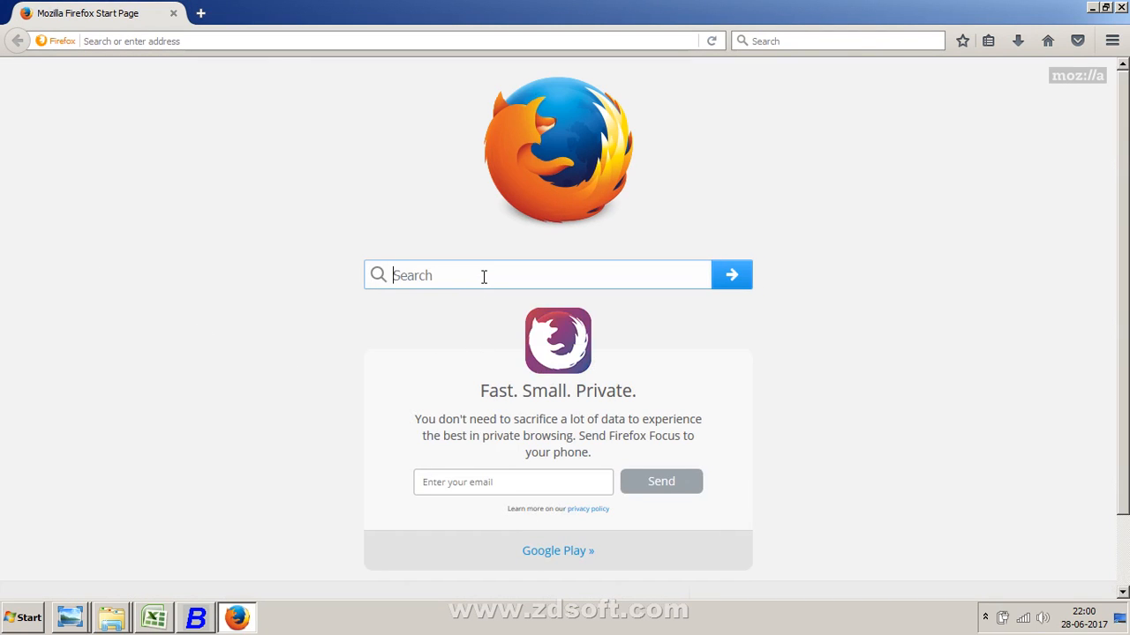
# - Search for google and open the Google home page
pyautogui.write('google')
pyautogui.press('Return')
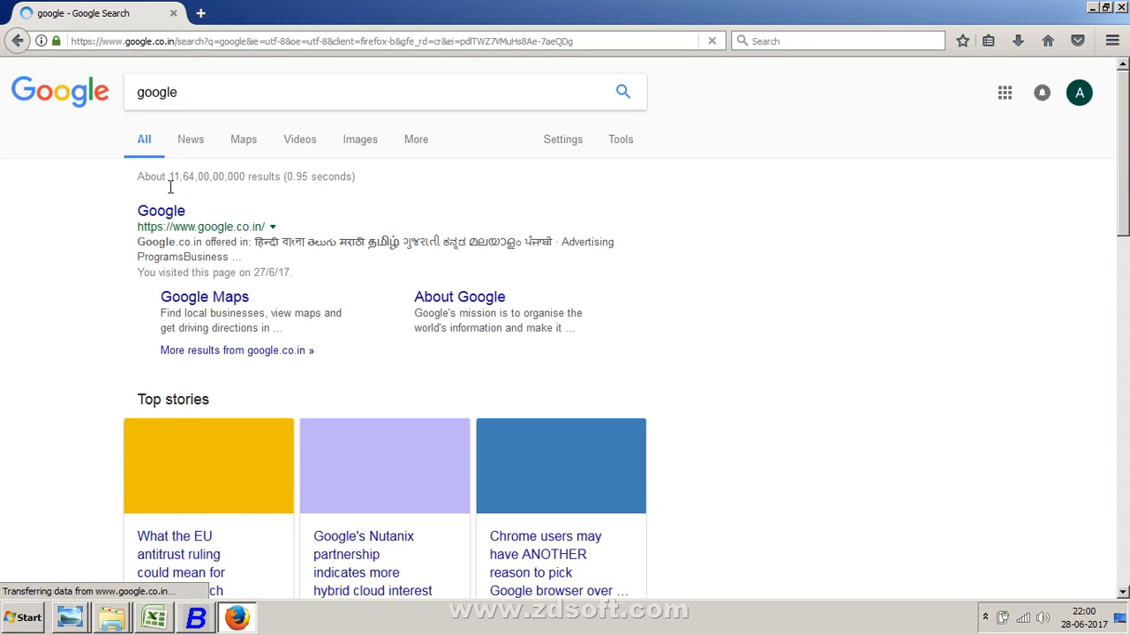
pyautogui.click(164, 212)
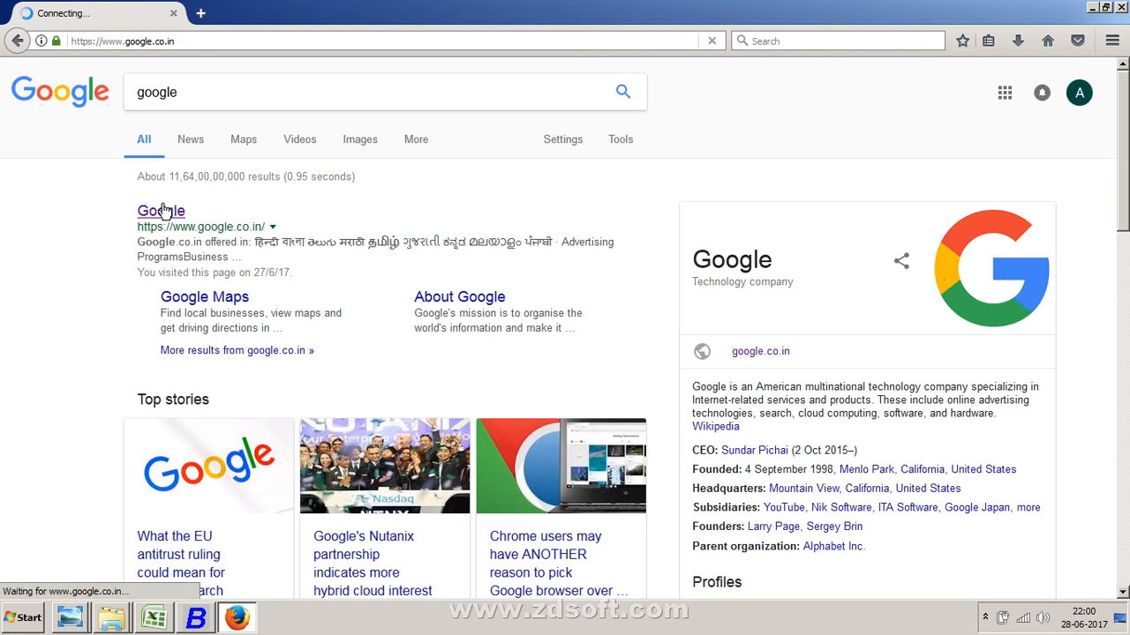
pyautogui.click(373, 336)
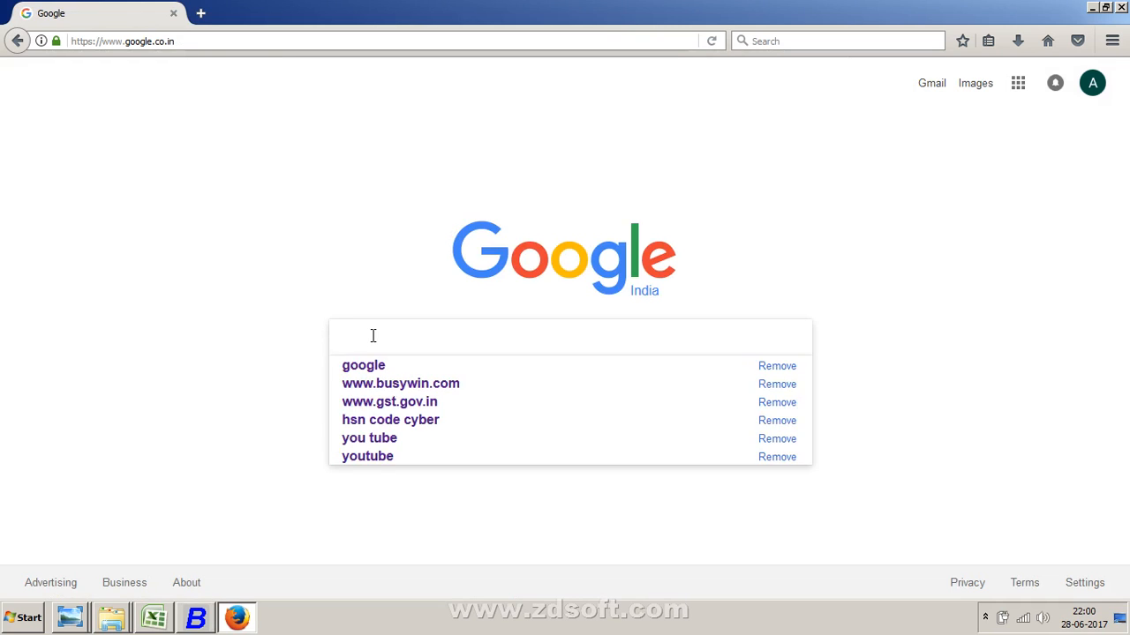
pyautogui.write('www.')
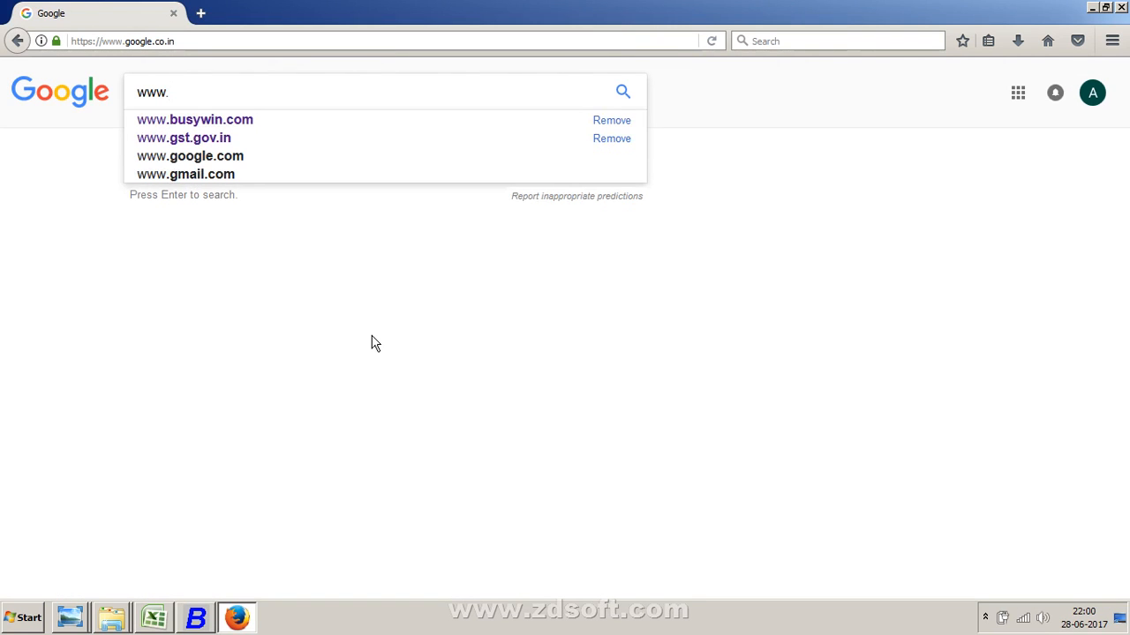
pyautogui.press('Down')
pyautogui.press('Down')
pyautogui.press('Return')
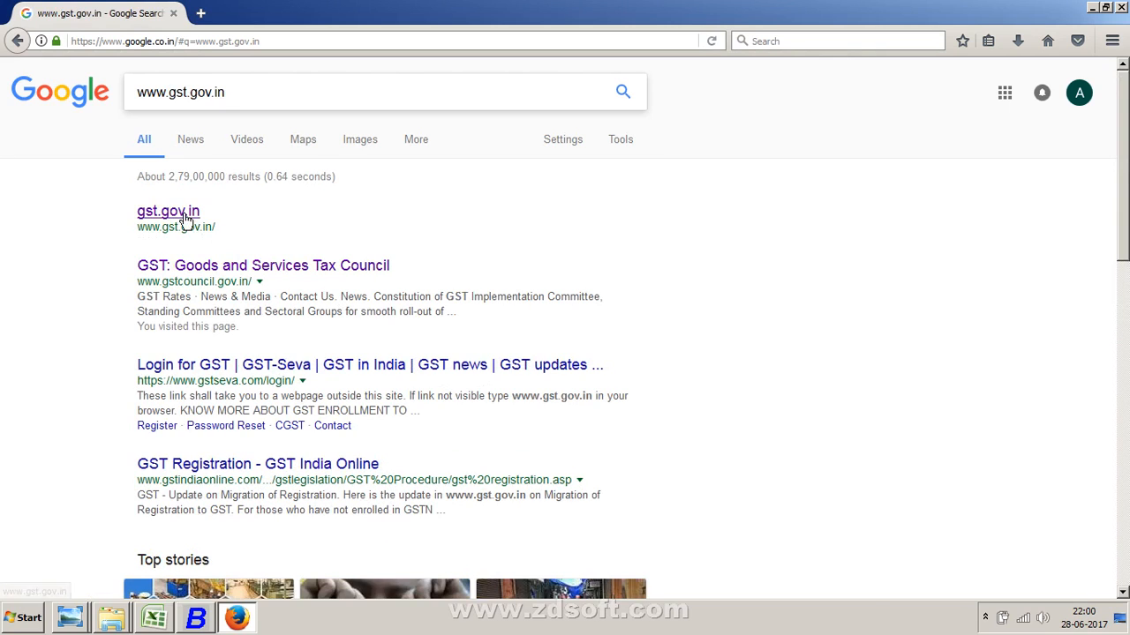
pyautogui.click(186, 219)
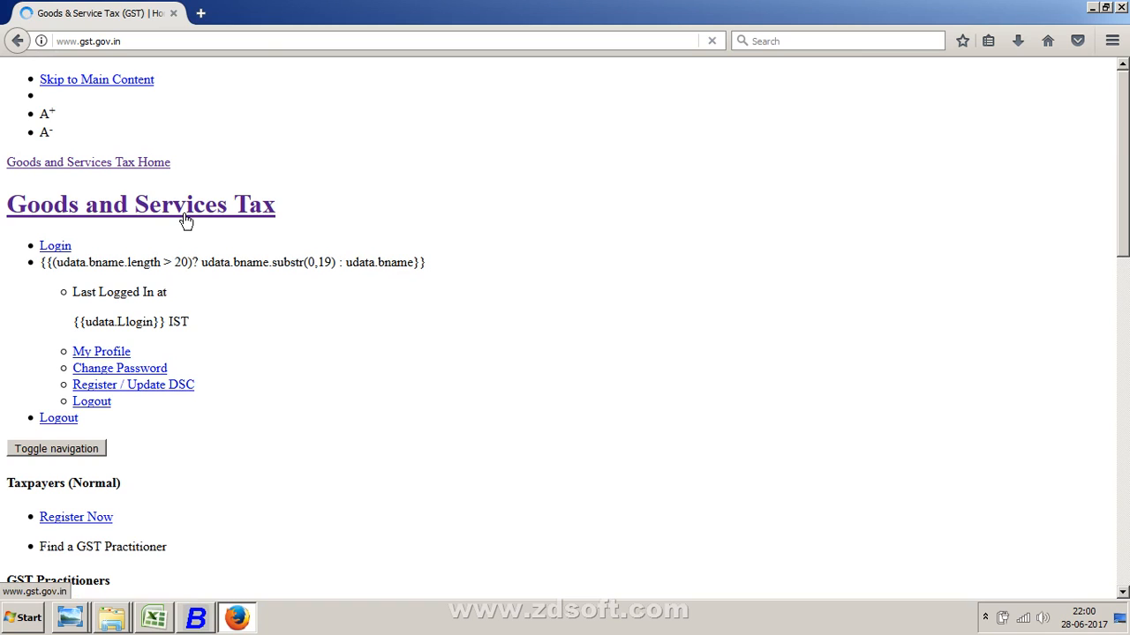
# - Go back to the results, open the GST Council site, and return to Google
pyautogui.click(16, 42)
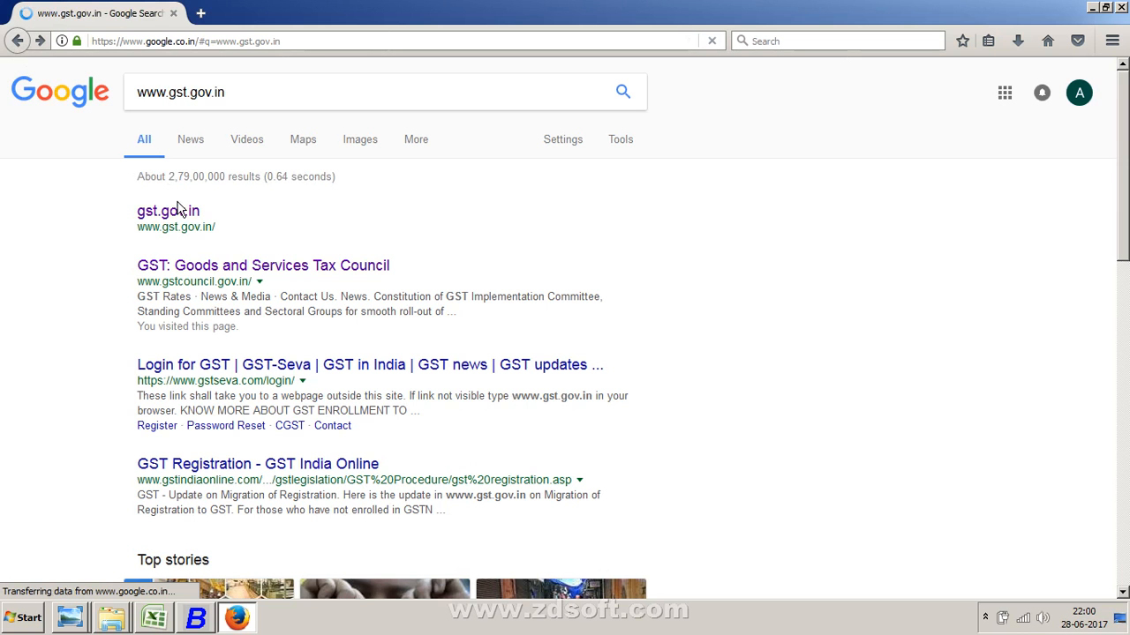
pyautogui.click(188, 269)
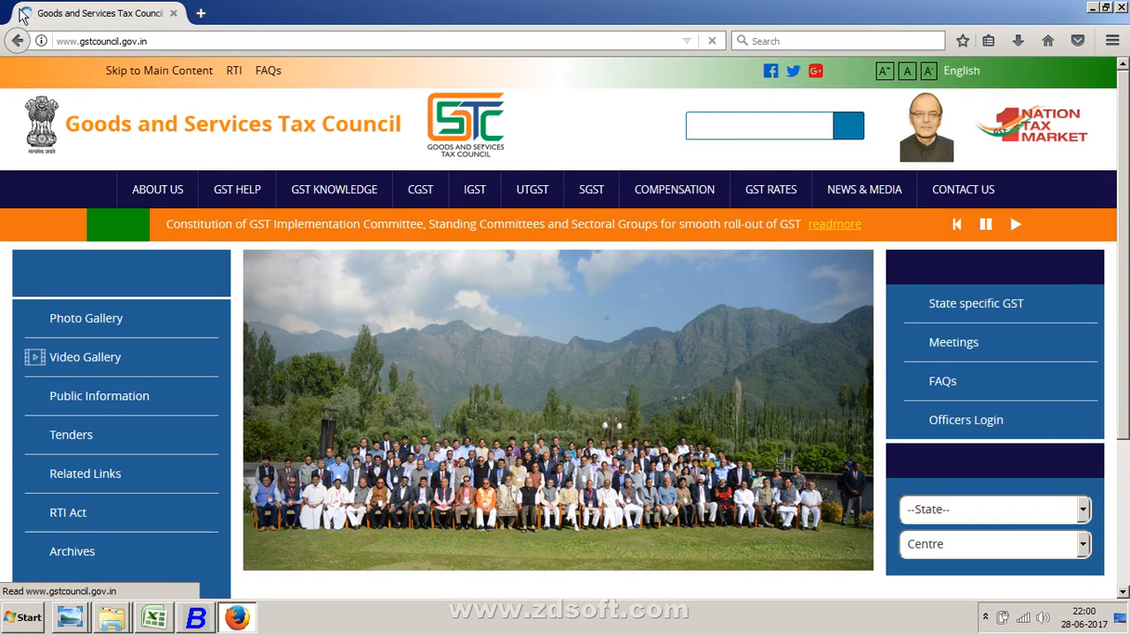
pyautogui.click(18, 40)
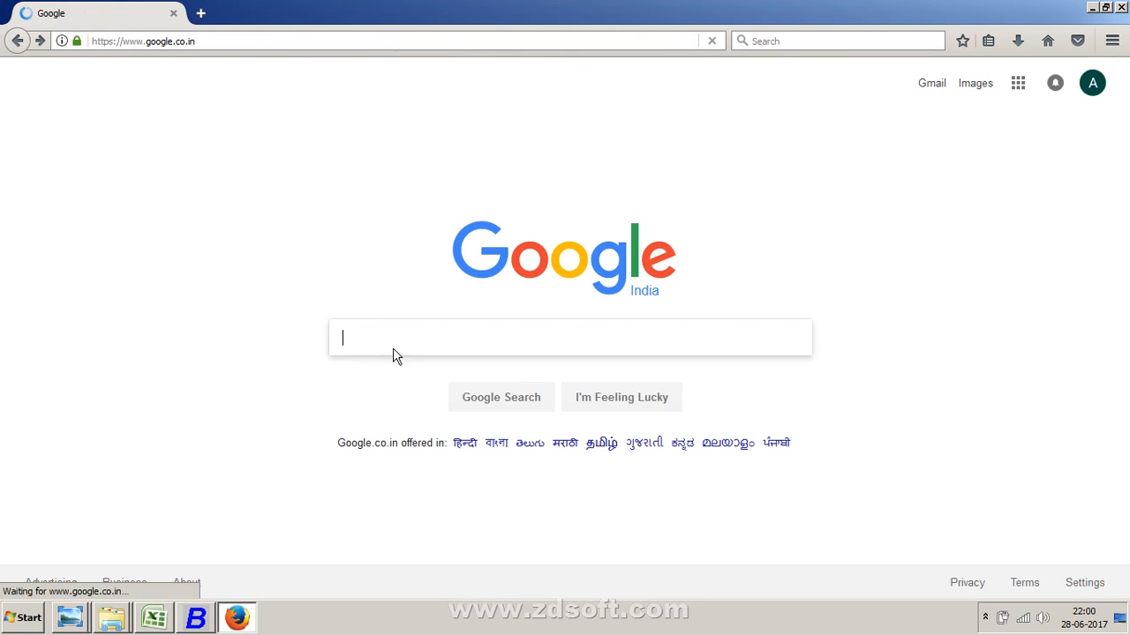
pyautogui.click(395, 346)
pyautogui.write('gst')
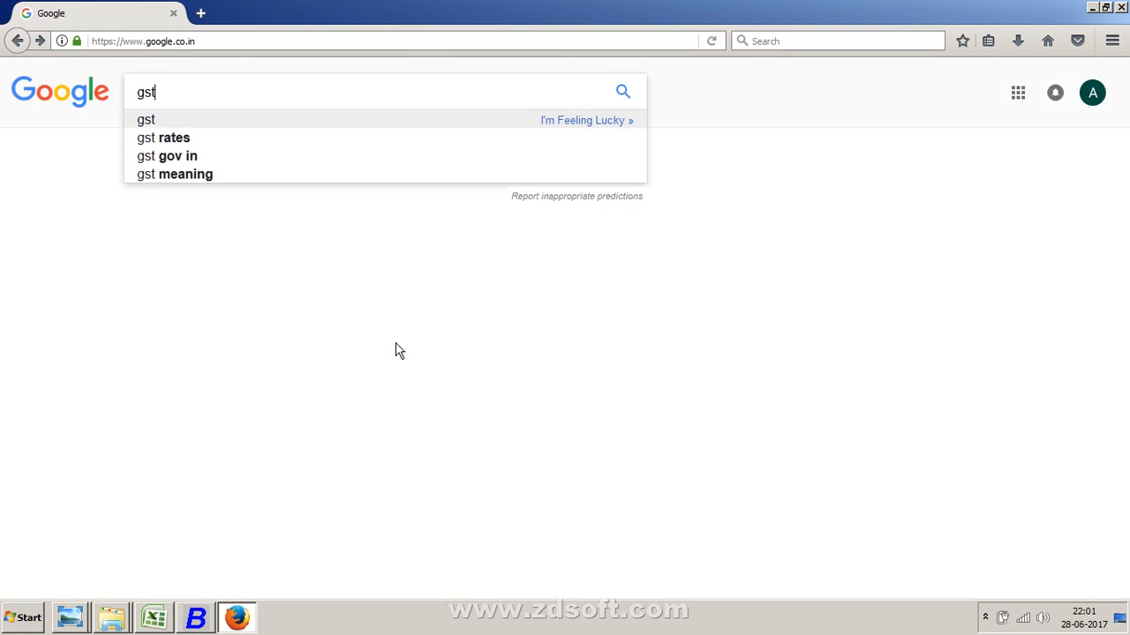
pyautogui.press('BackSpace')
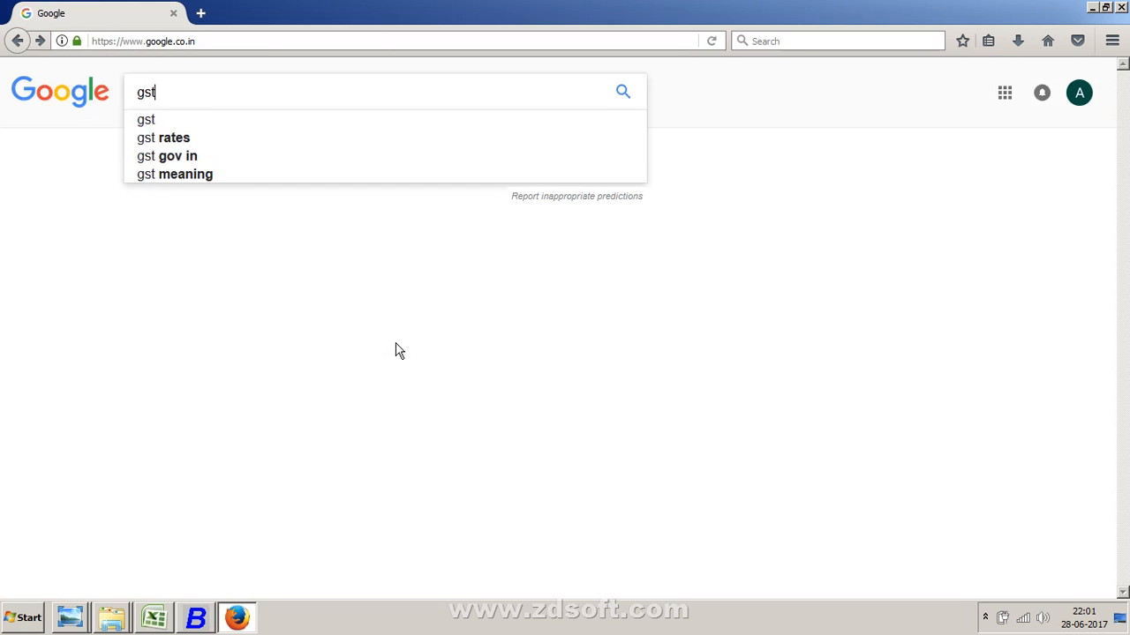
pyautogui.press('BackSpace')
pyautogui.press('BackSpace')
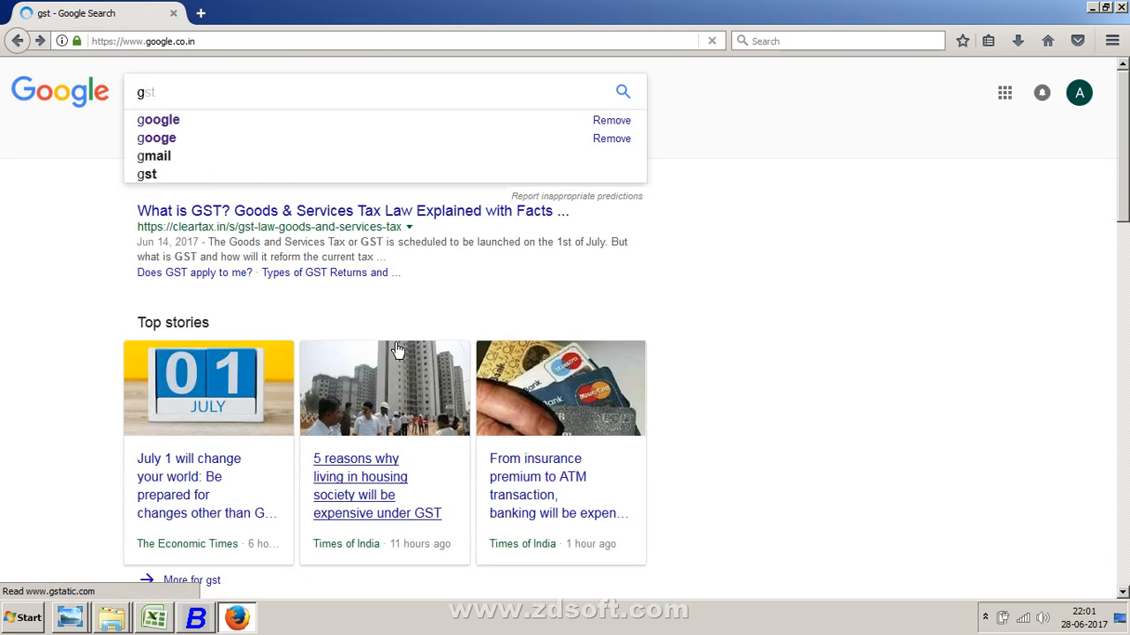
pyautogui.press('BackSpace')
pyautogui.write('www')
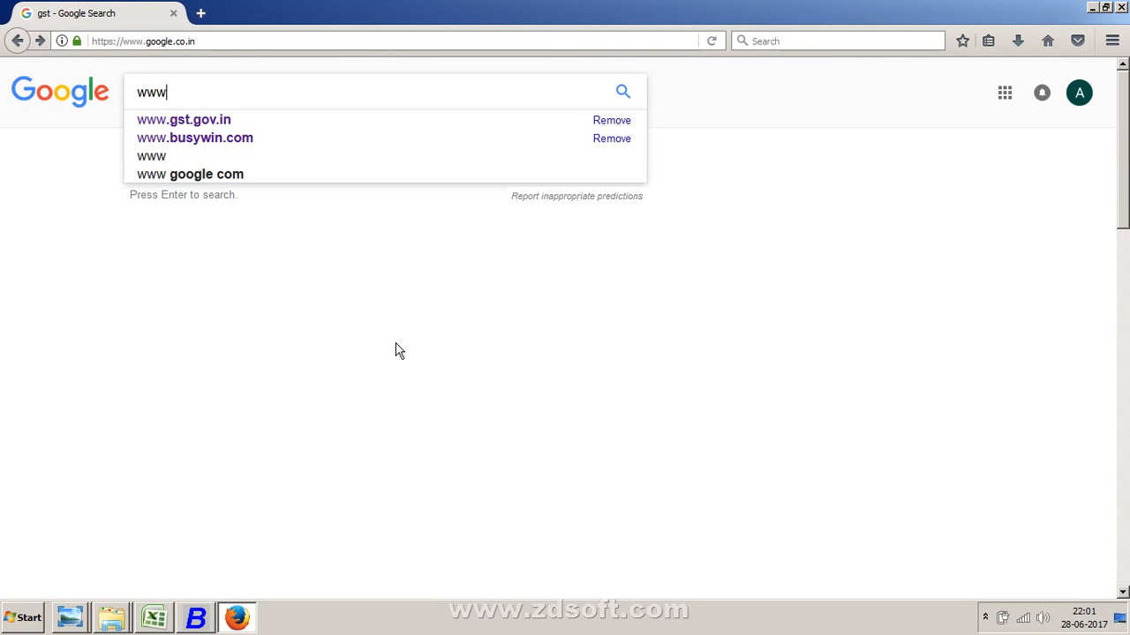
pyautogui.press('Down')
pyautogui.press('Return')
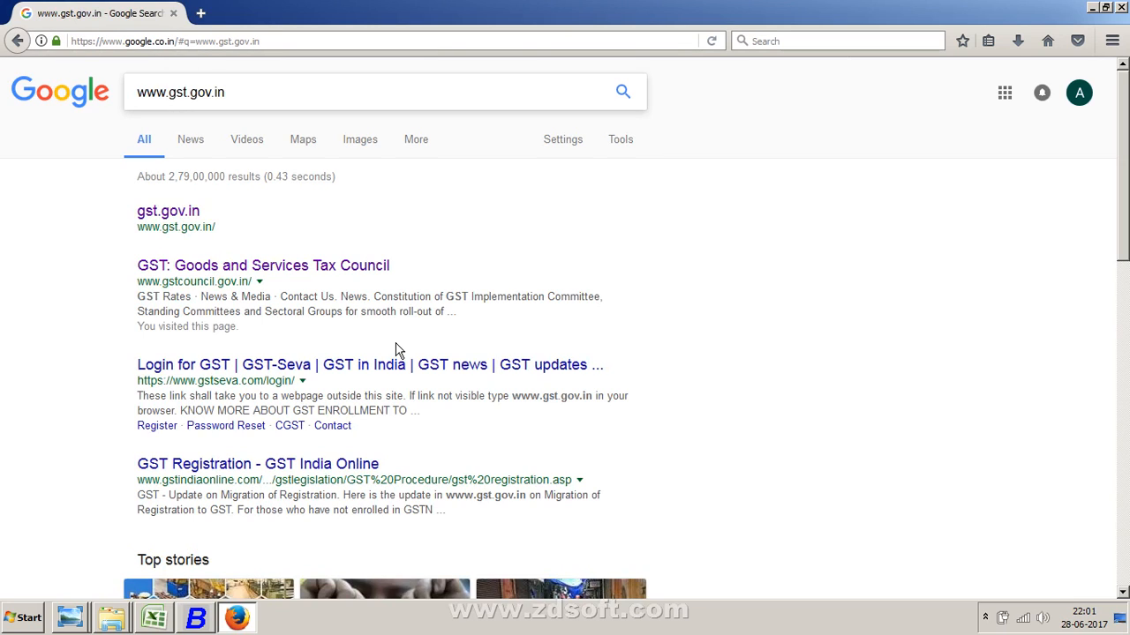
pyautogui.click(176, 215)
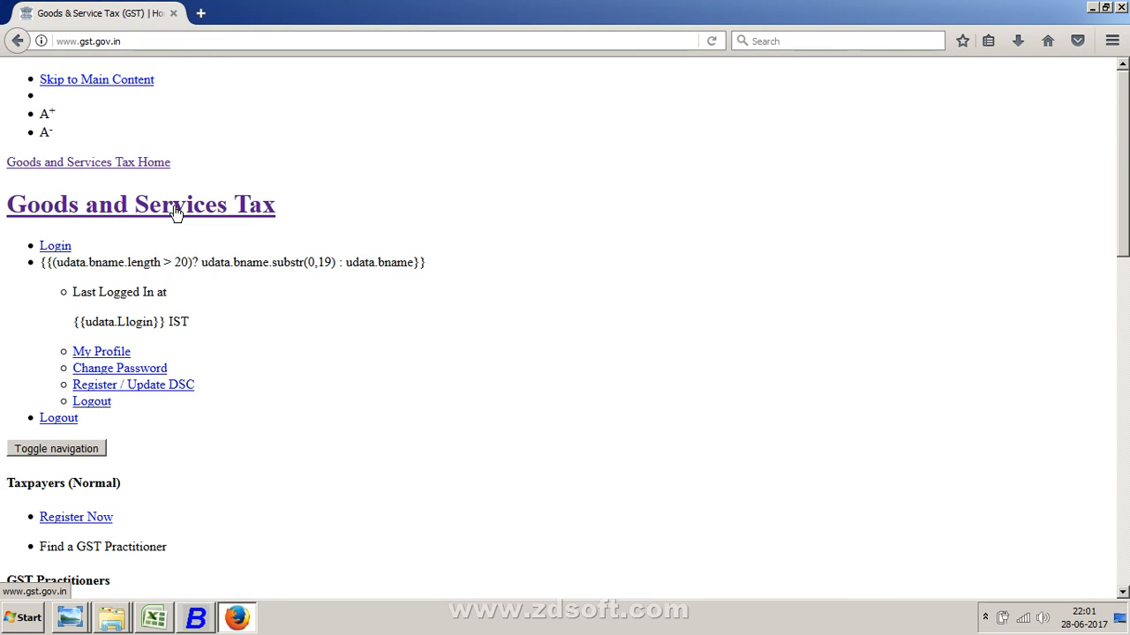
pyautogui.rightClick(536, 618)
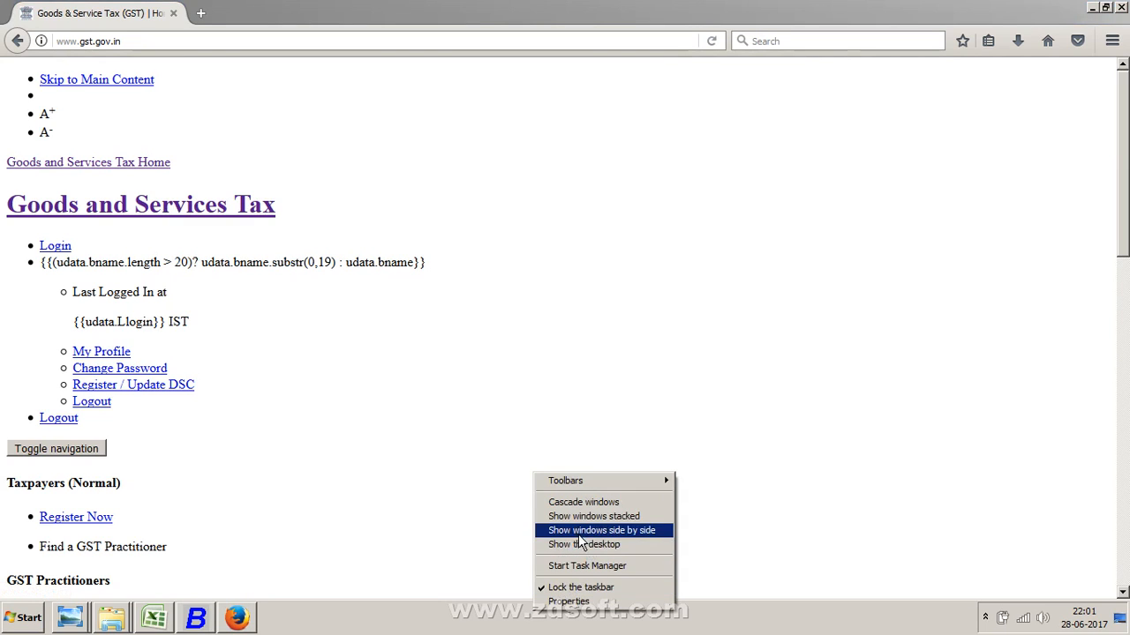
pyautogui.click(425, 267)
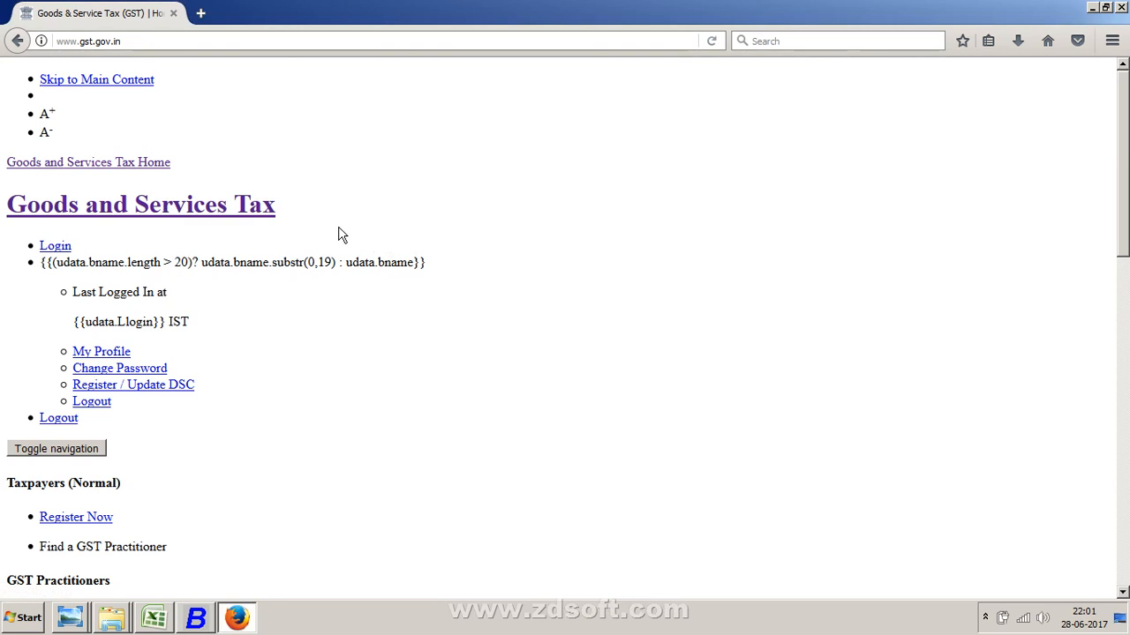
pyautogui.click(219, 221)
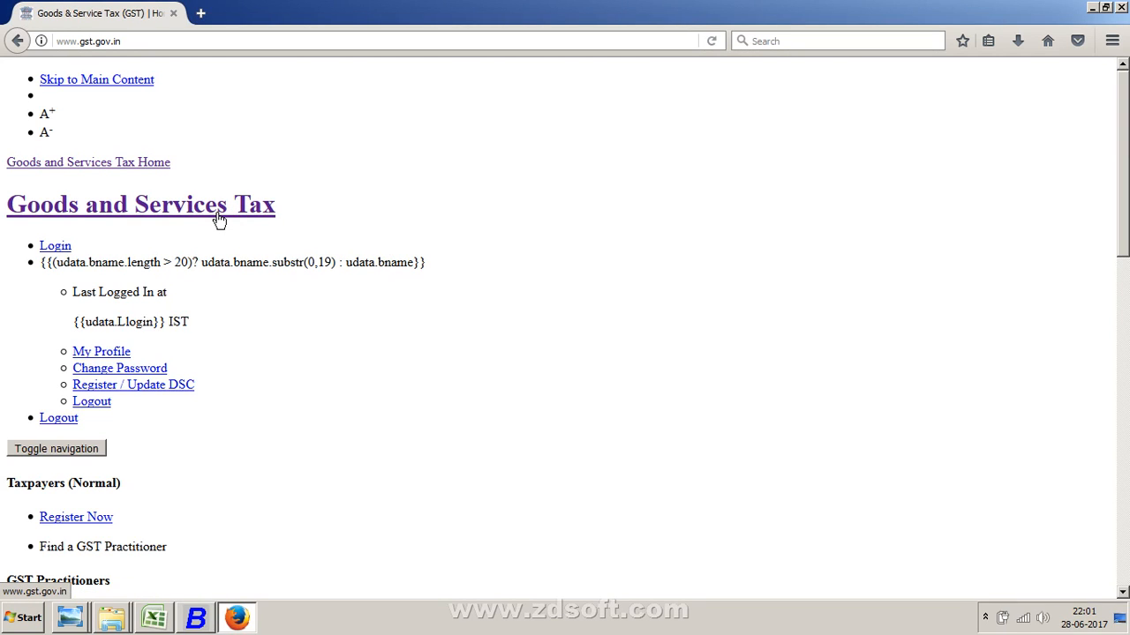
pyautogui.click(219, 220)
pyautogui.scroll(-15, 216, 225)
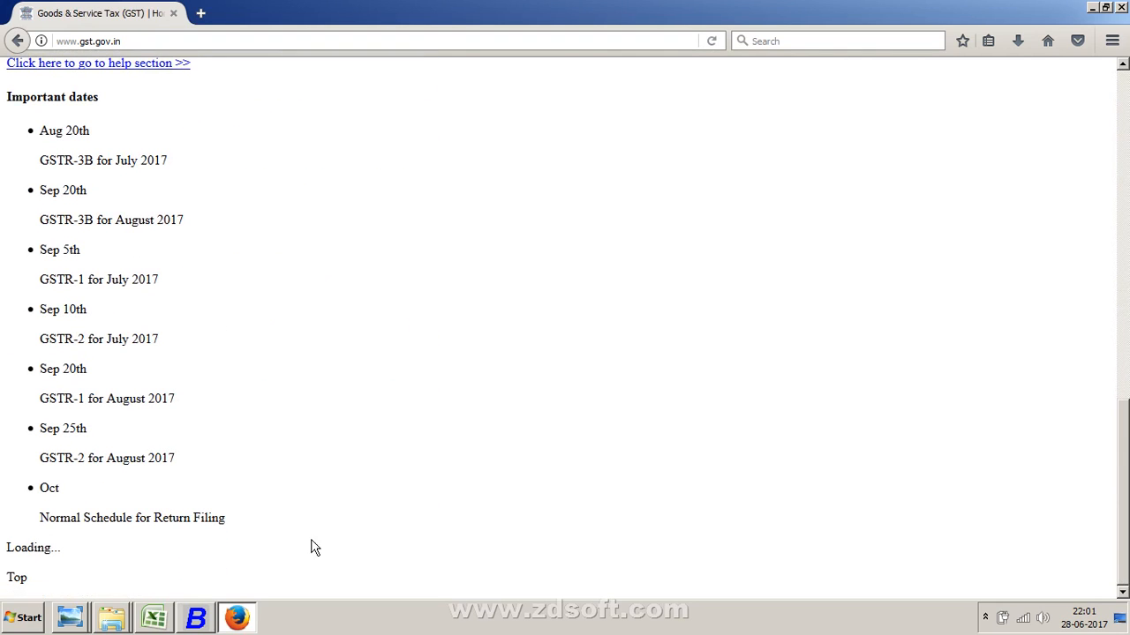
pyautogui.click(18, 42)
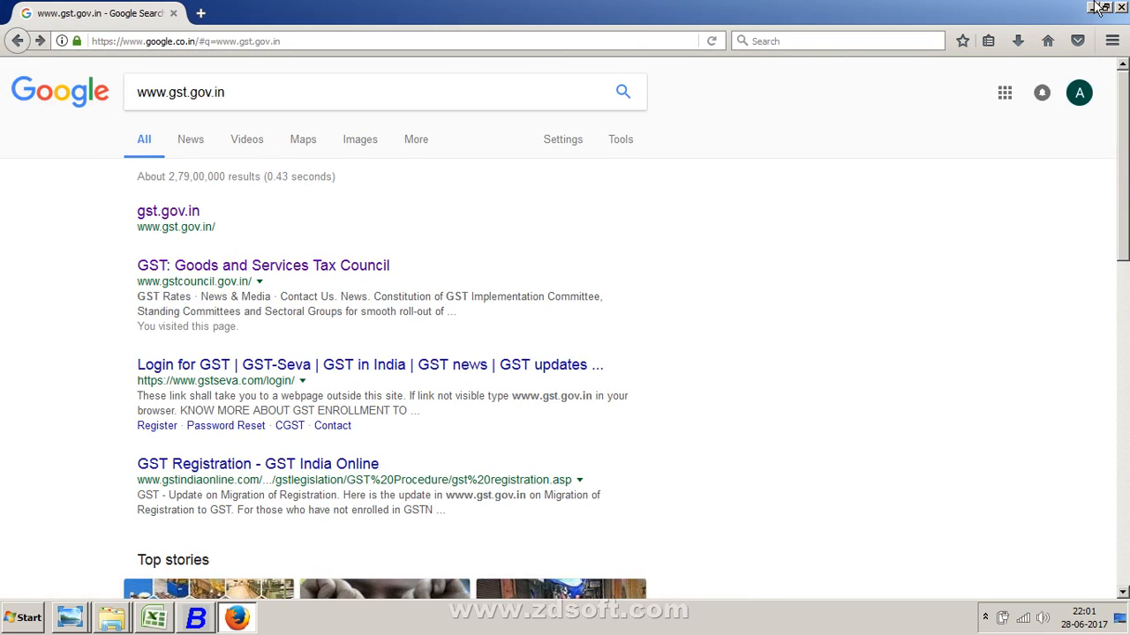
pyautogui.click(195, 618)
pyautogui.rightClick(778, 618)
pyautogui.click(755, 558)
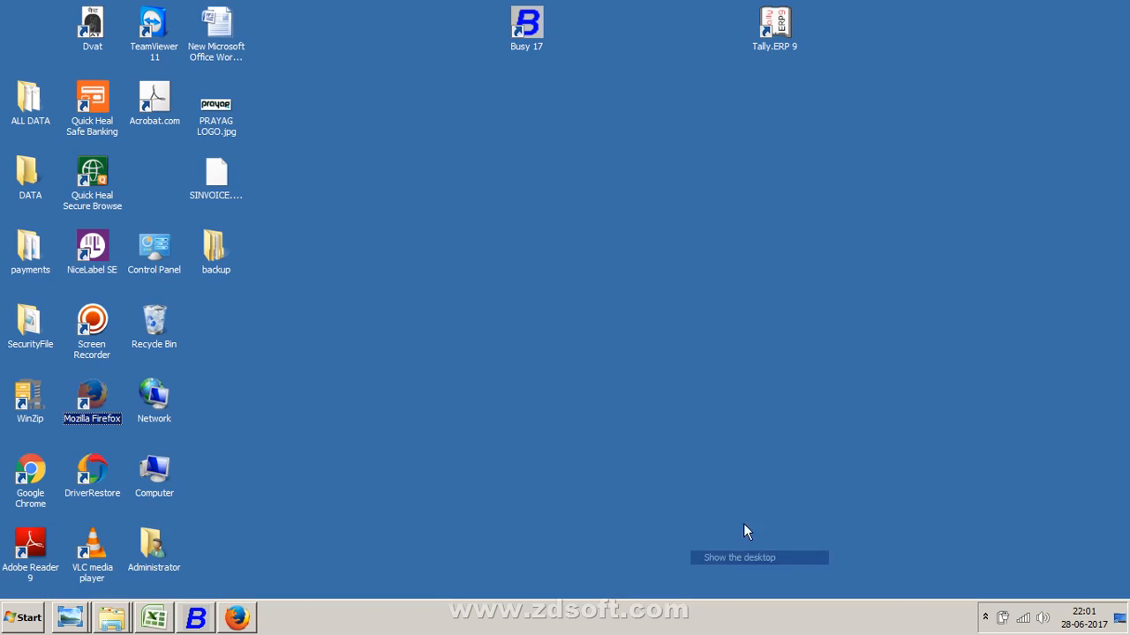
pyautogui.click(27, 479)
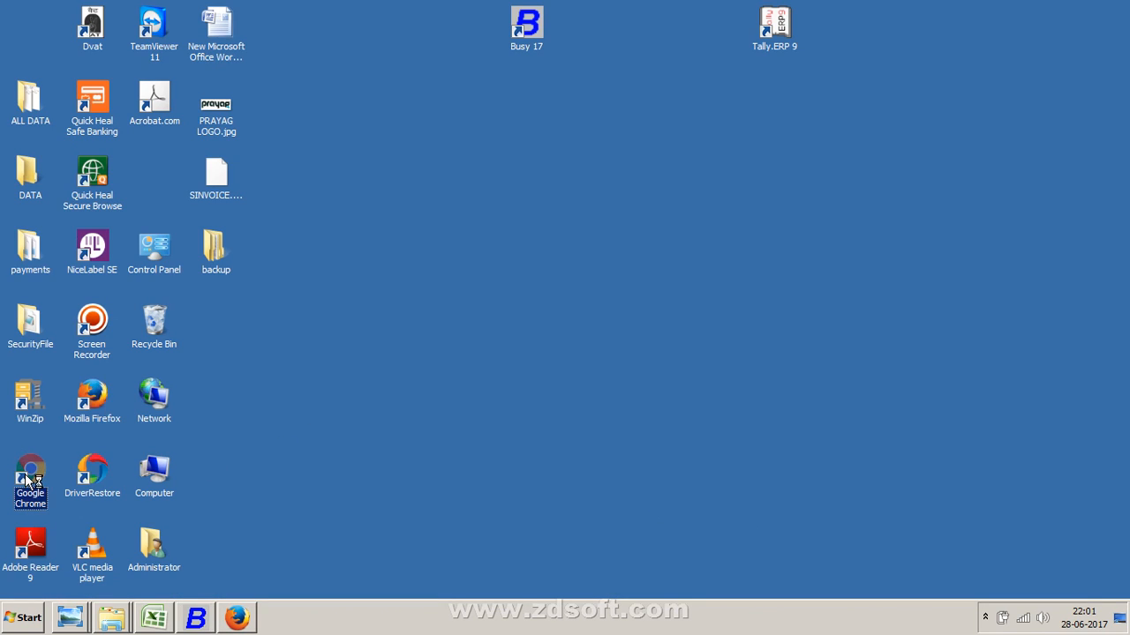
pyautogui.click(25, 618)
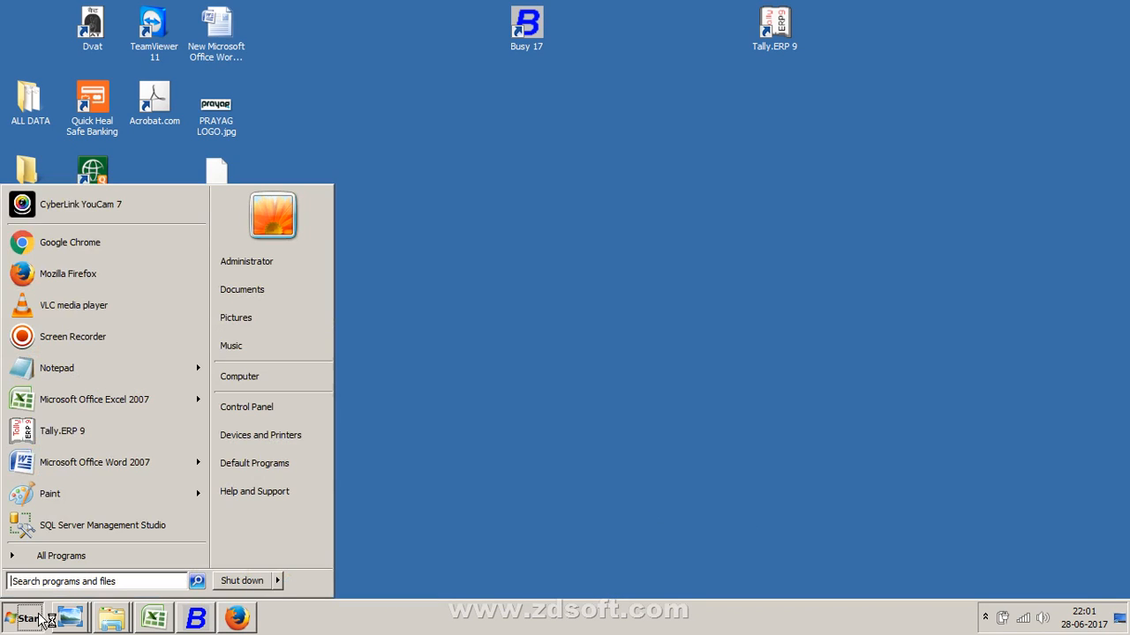
pyautogui.click(78, 583)
pyautogui.write('e')
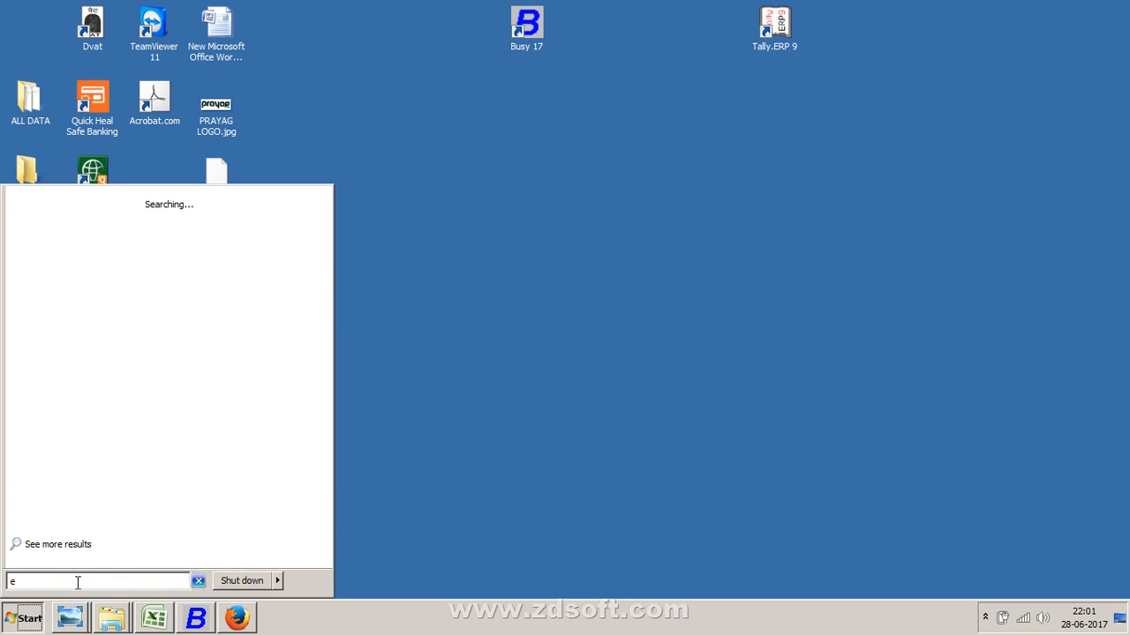
pyautogui.press('BackSpace')
pyautogui.press('BackSpace')
pyautogui.press('BackSpace')
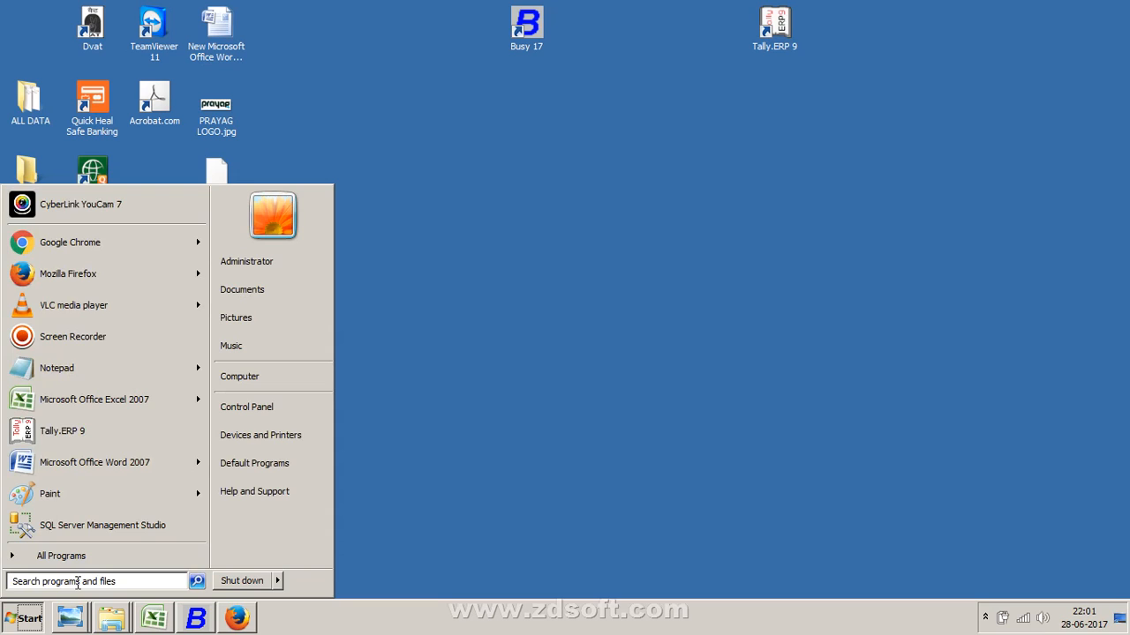
pyautogui.press('Escape')
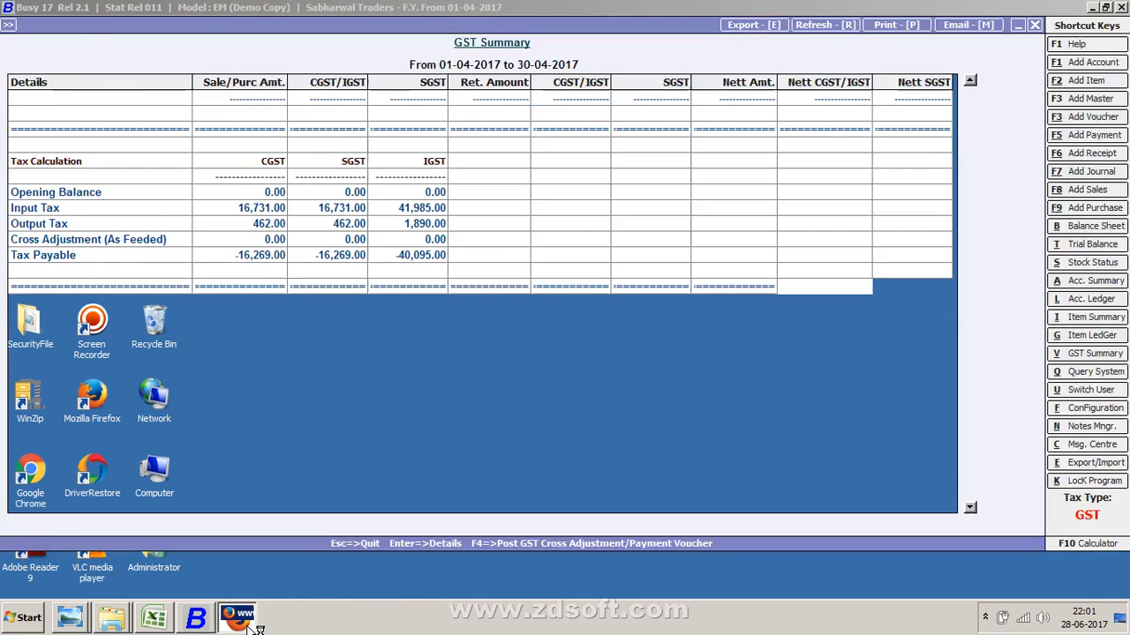
# - Switch from the browser back to the GST Summary report in Busy
pyautogui.click(250, 623)
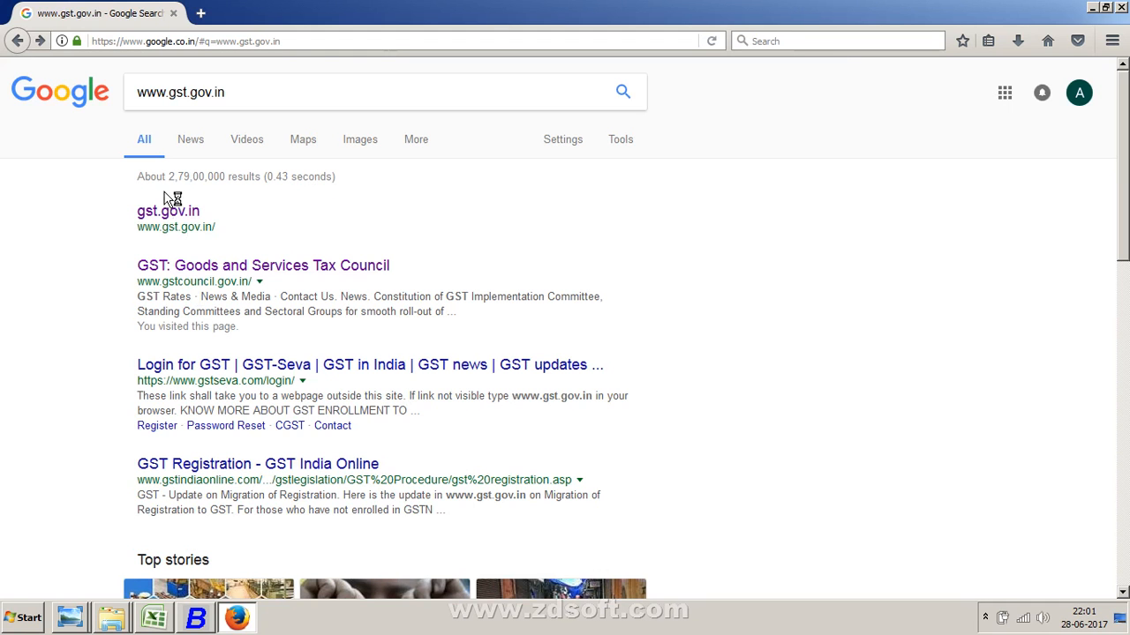
pyautogui.rightClick(383, 632)
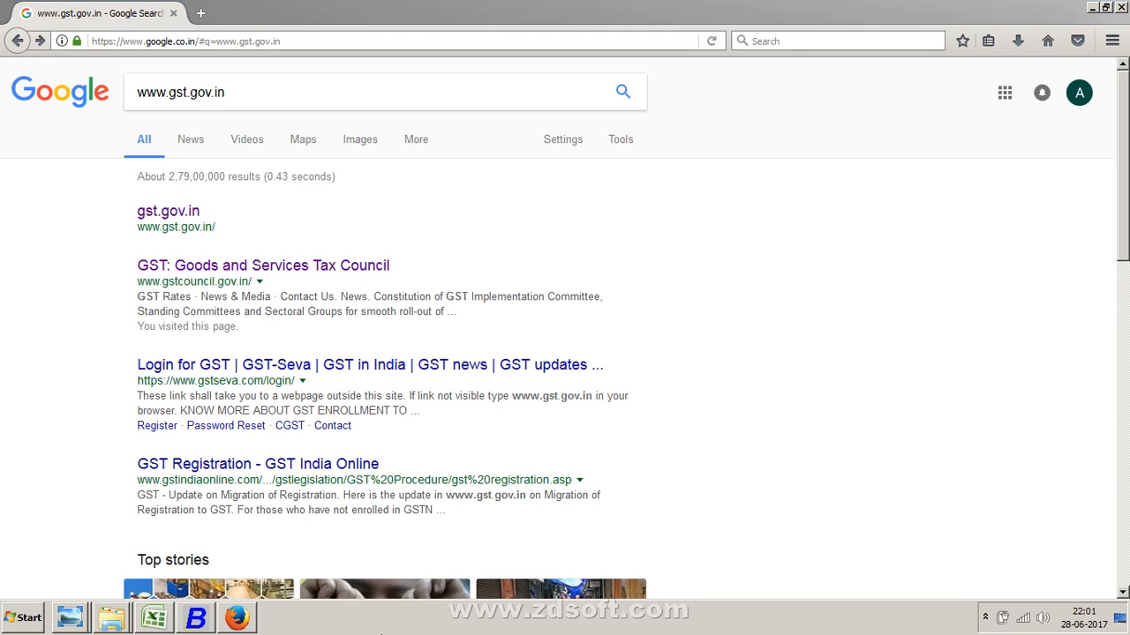
pyautogui.click(492, 574)
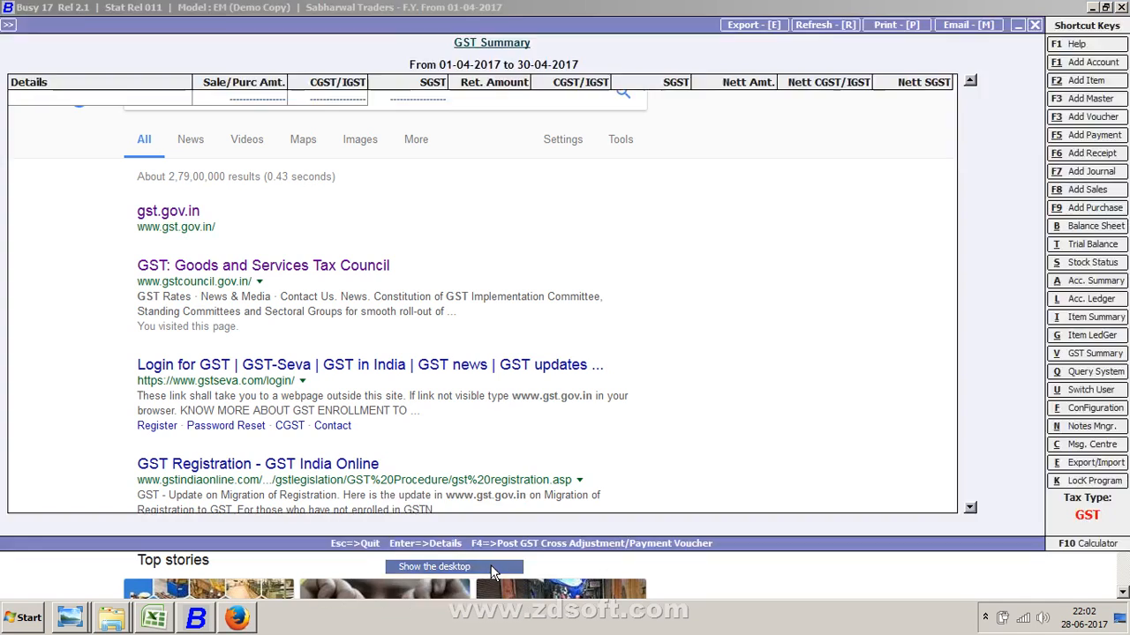
pyautogui.click(237, 622)
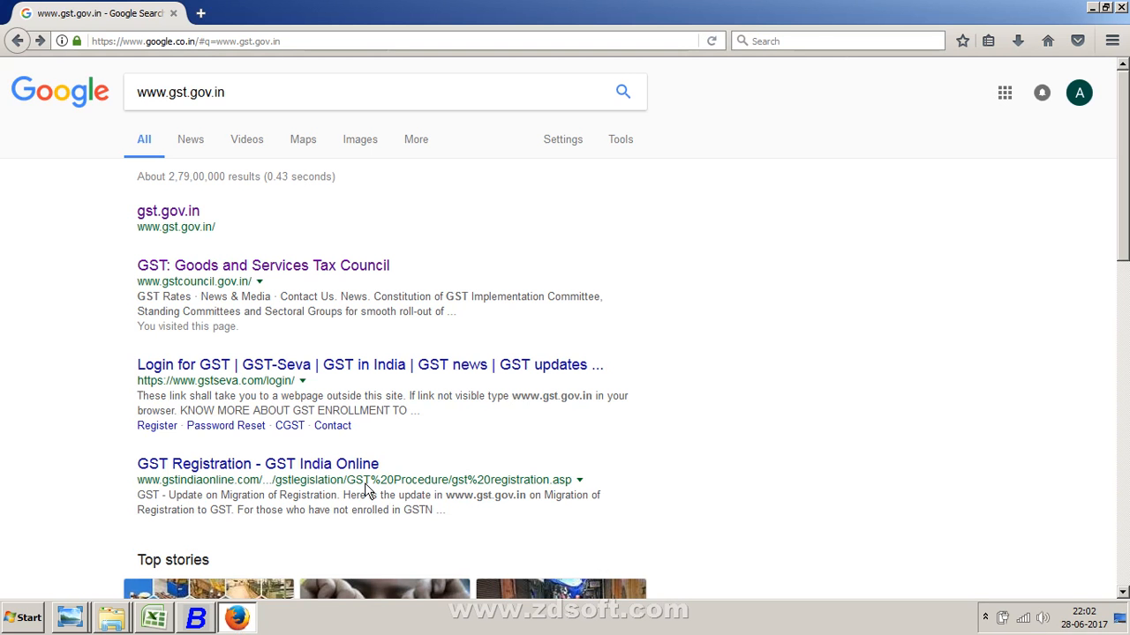
pyautogui.click(192, 617)
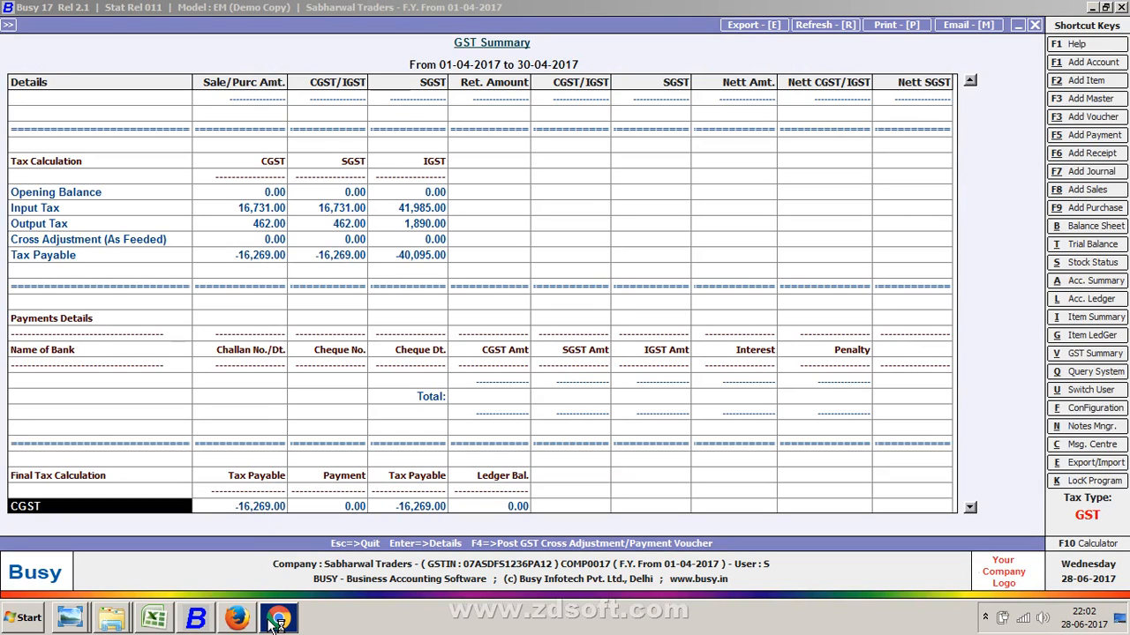
pyautogui.click(273, 621)
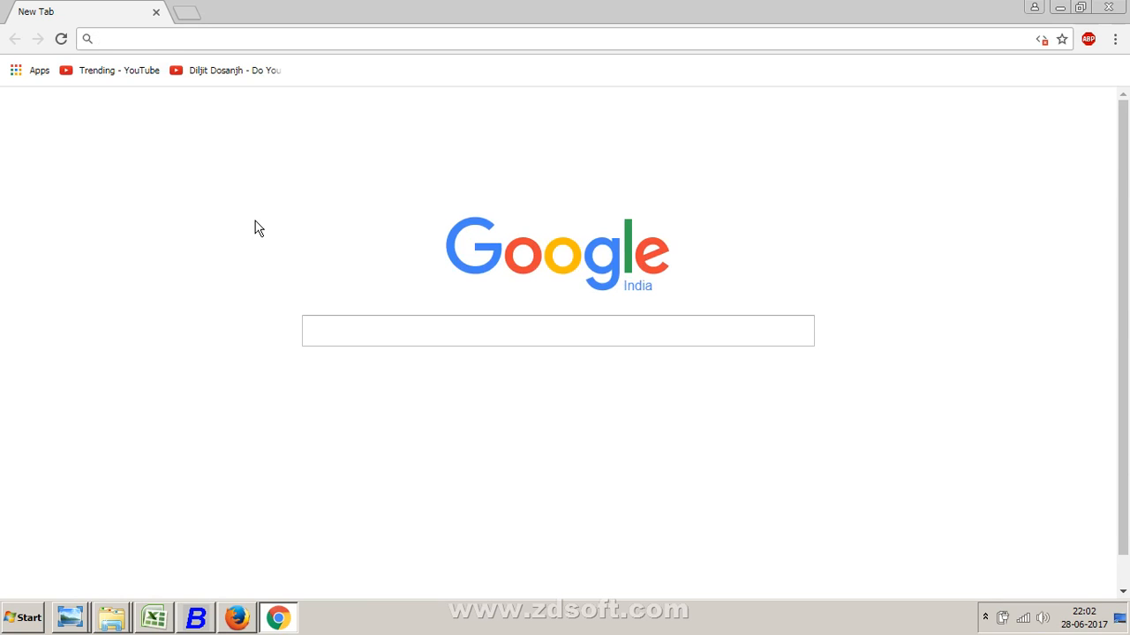
pyautogui.click(396, 331)
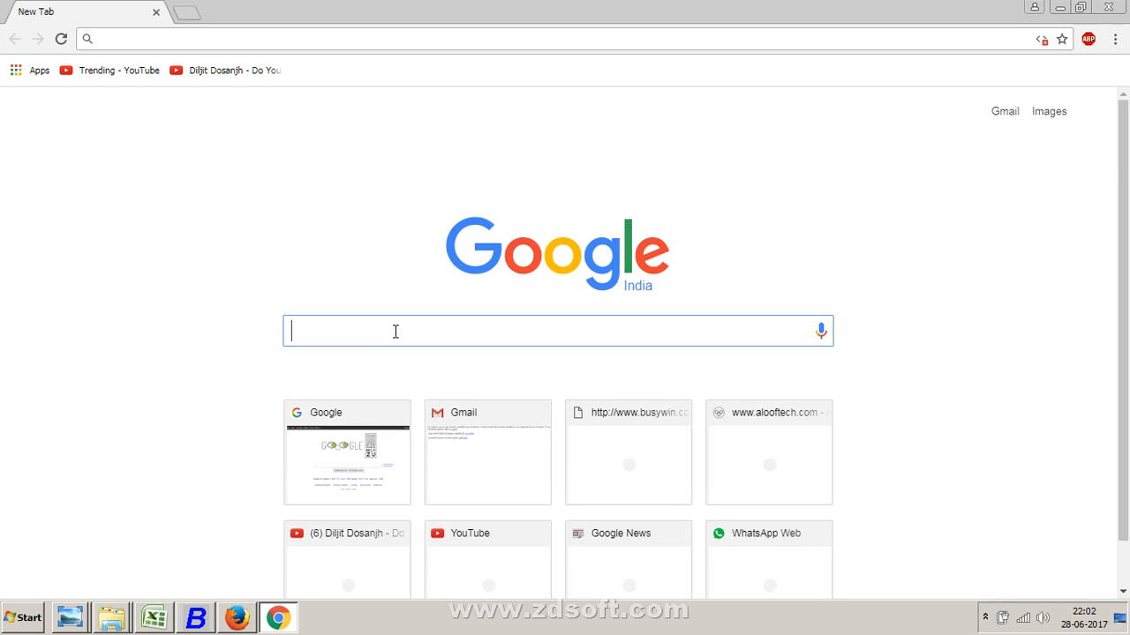
pyautogui.write('www')
pyautogui.write('.gst.')
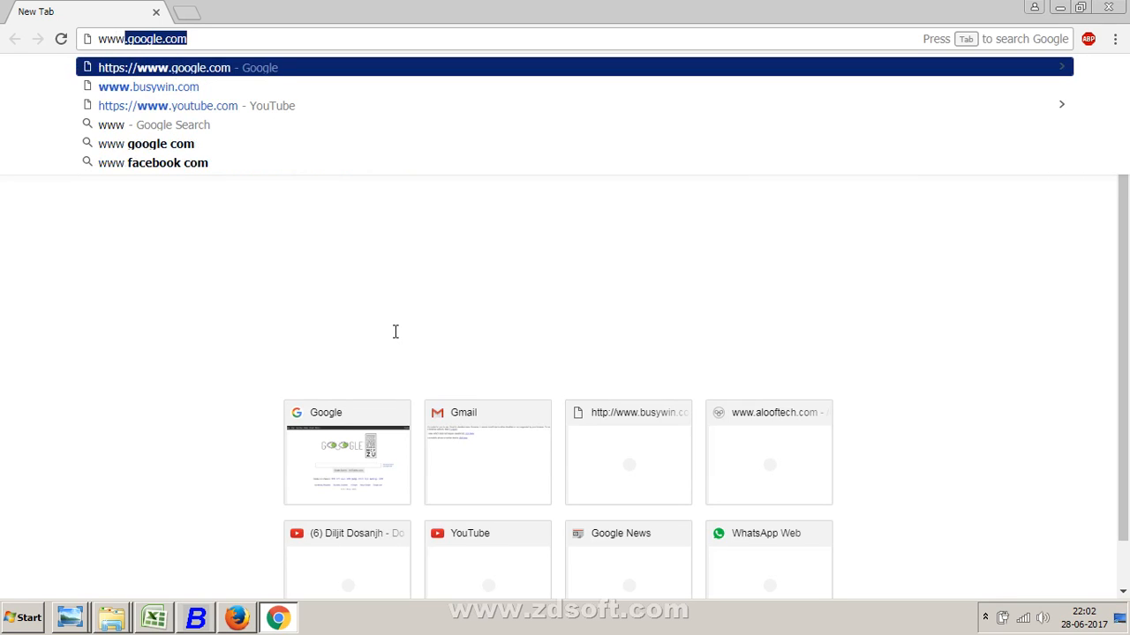
pyautogui.press('Down')
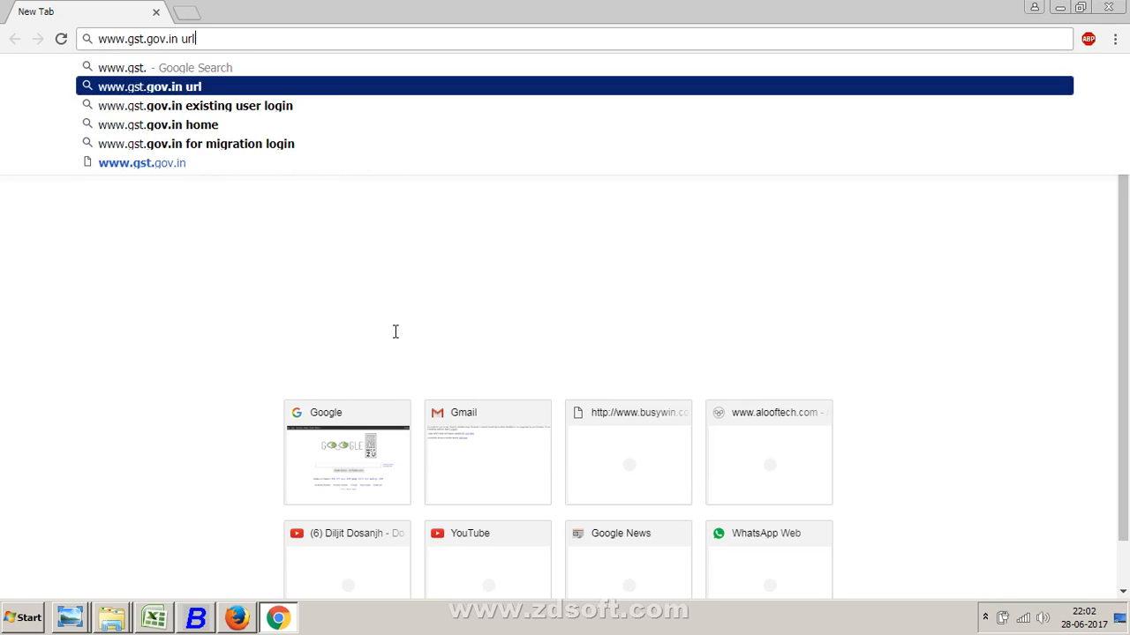
pyautogui.press('BackSpace')
pyautogui.press('BackSpace')
pyautogui.press('BackSpace')
pyautogui.press('BackSpace')
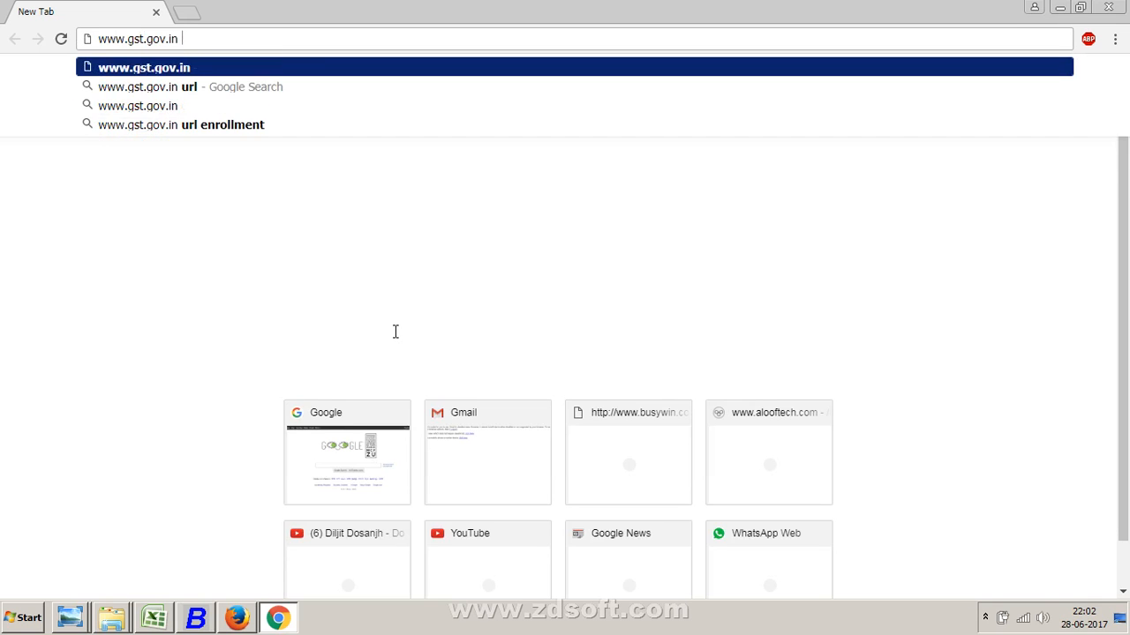
pyautogui.press('Return')
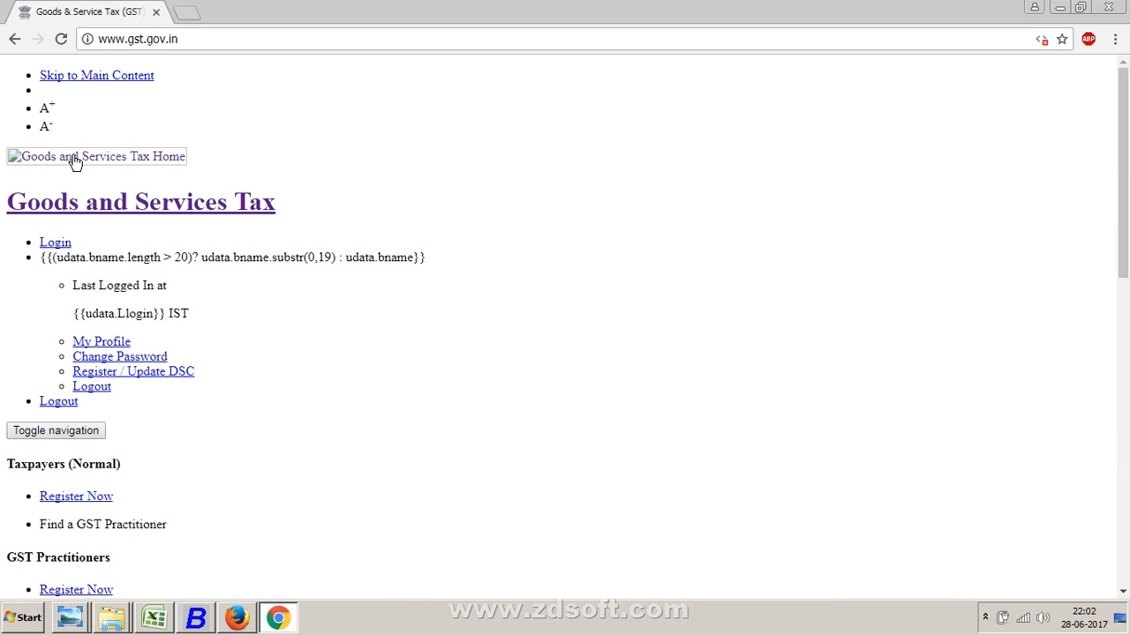
pyautogui.scroll(-5, 401, 194)
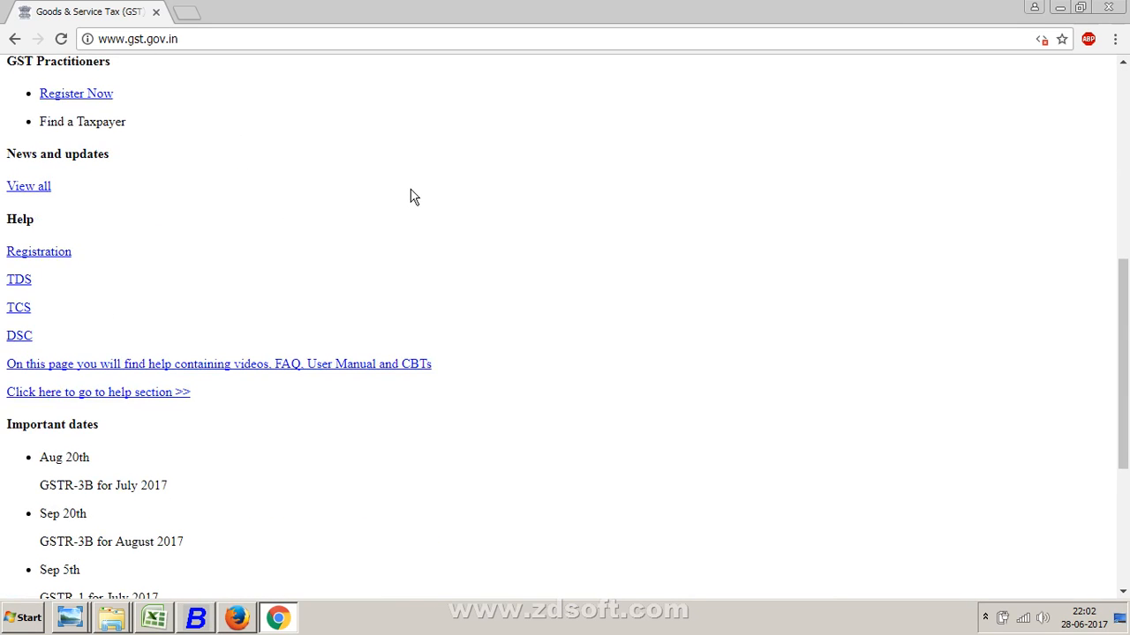
pyautogui.click(1058, 8)
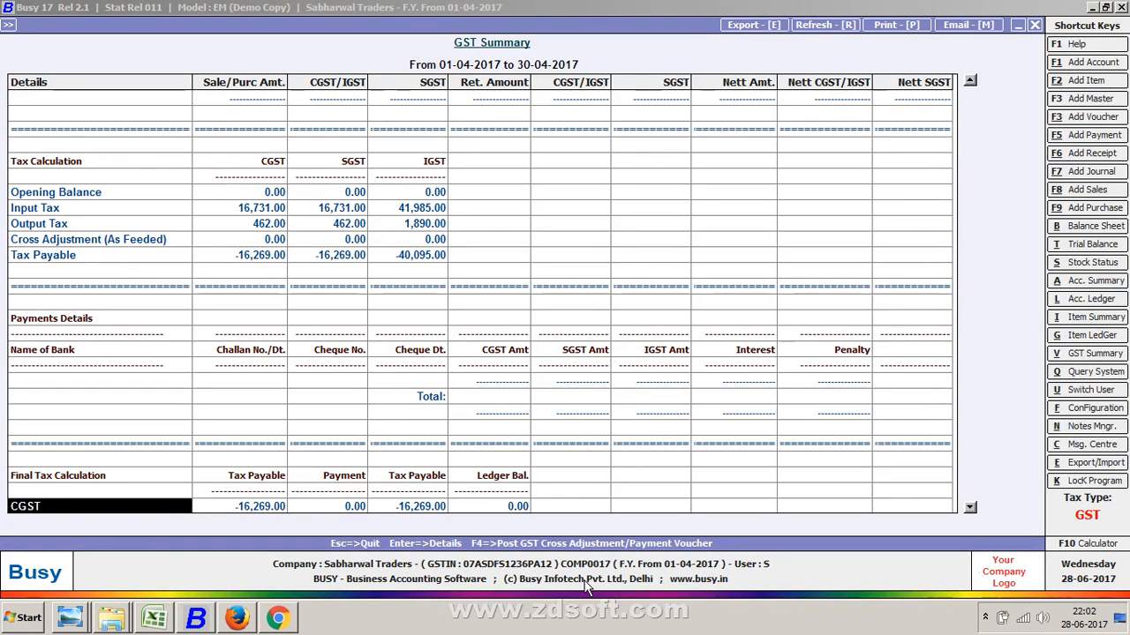
pyautogui.rightClick(582, 616)
pyautogui.click(640, 538)
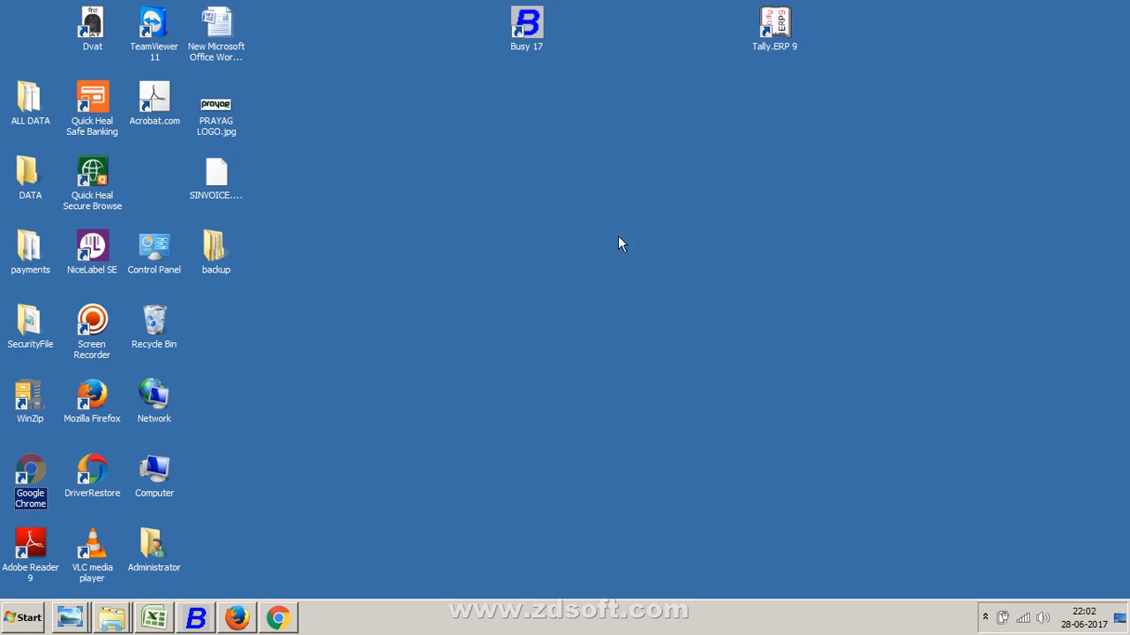
pyautogui.click(985, 617)
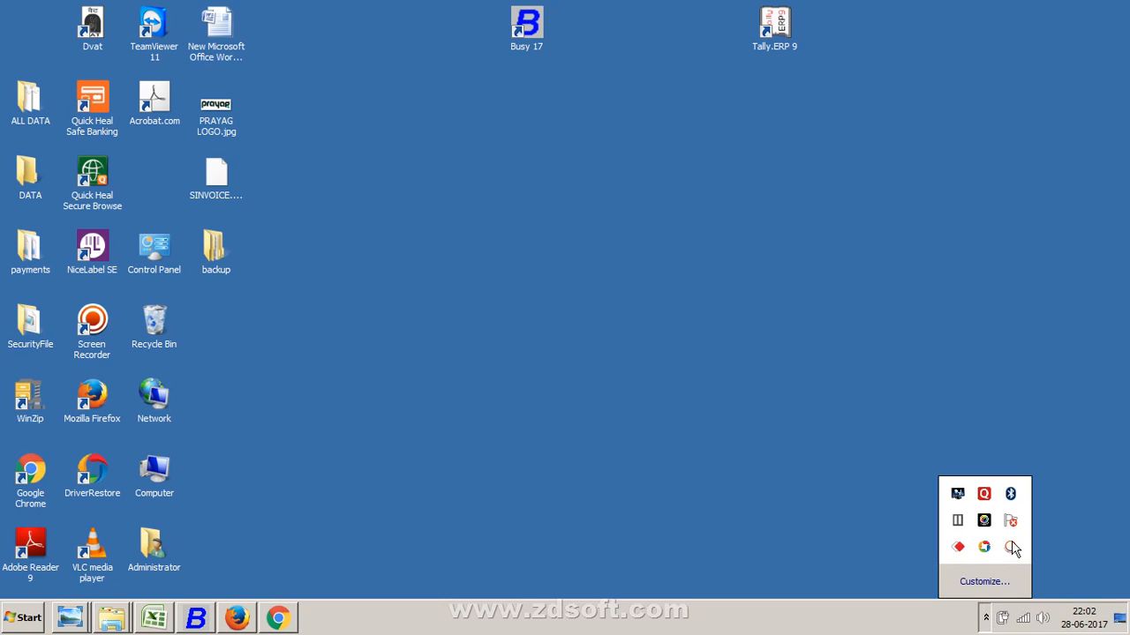
pyautogui.click(1011, 547)
pyautogui.click(1117, 553)
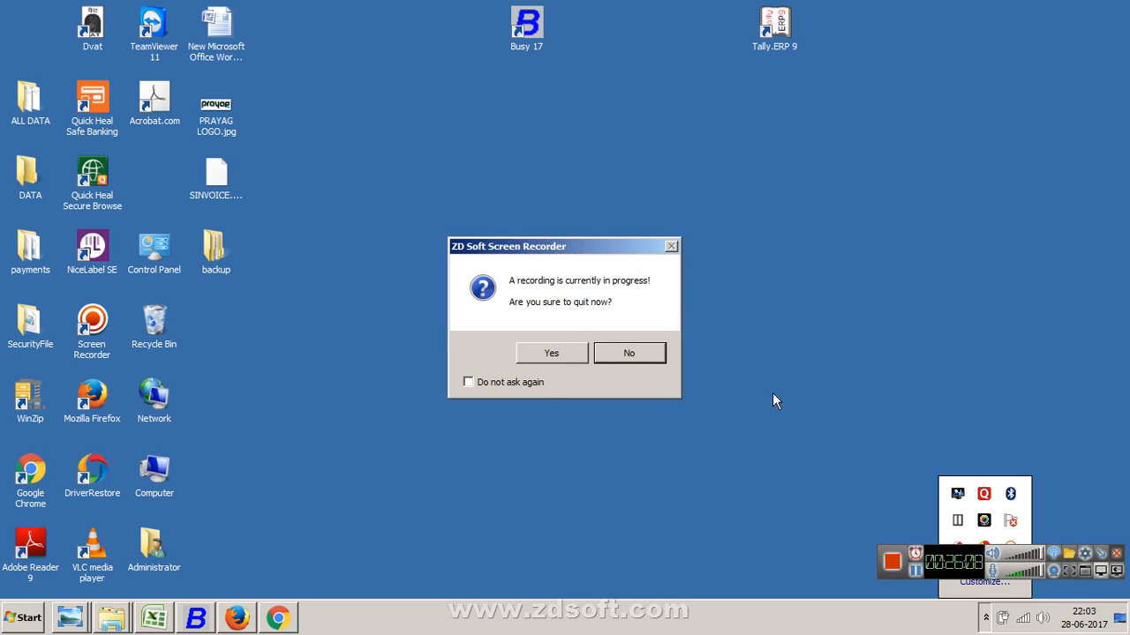